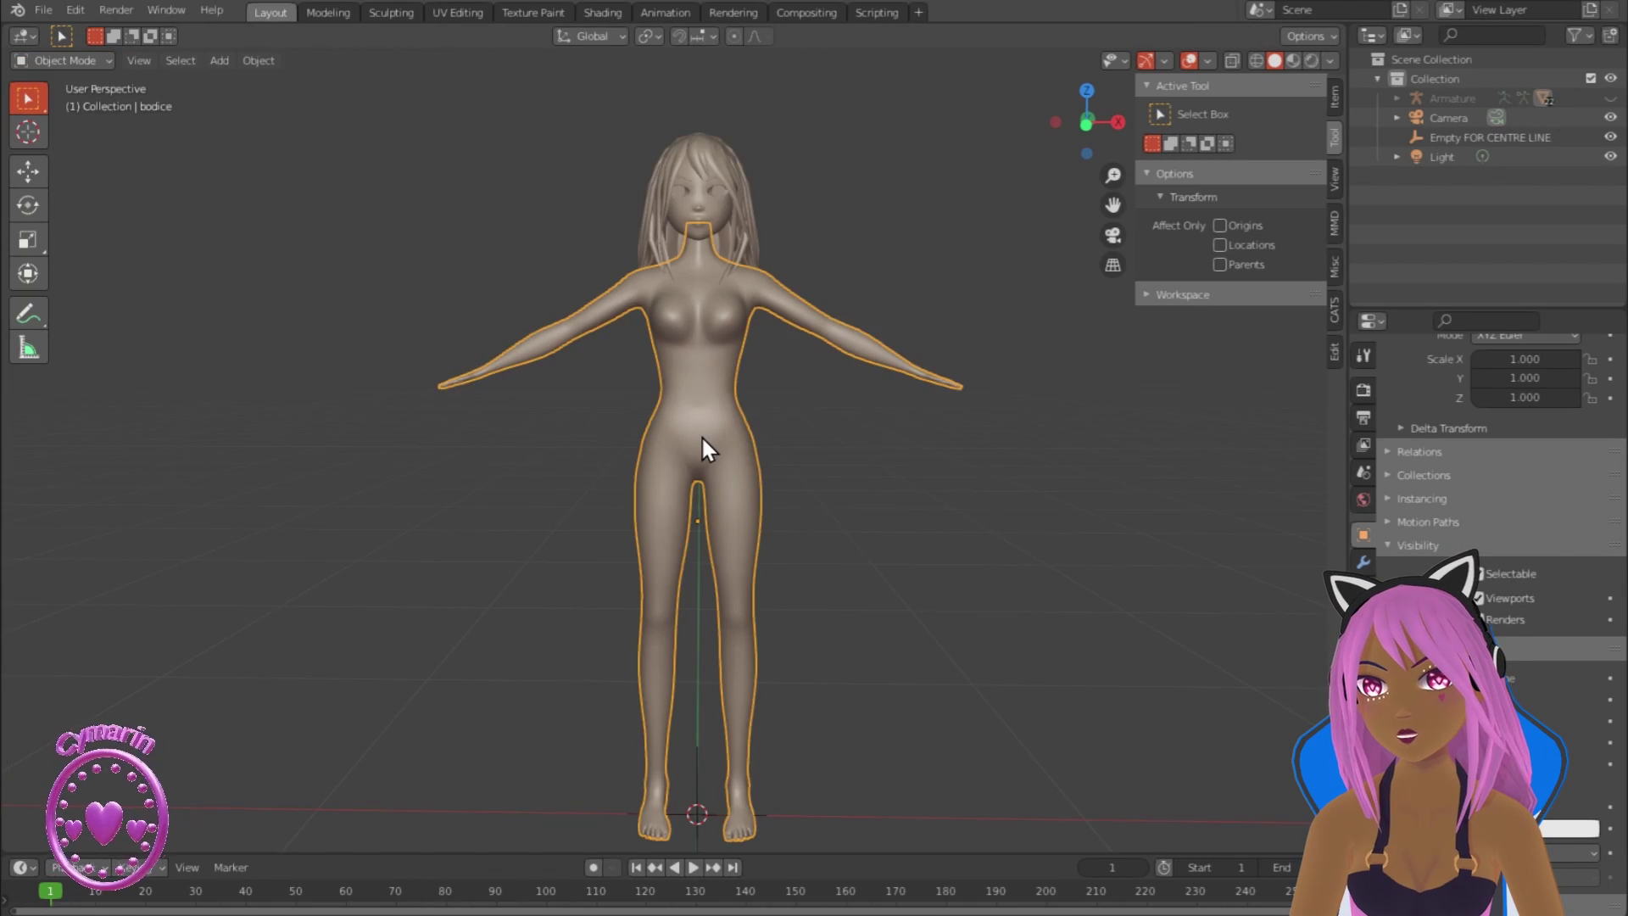
Step: Isolate the body mesh in local view and open it for mesh editing
key(KP_Divide)
key(n)
shift+middle_drag(721, 411, 688, 463)
key(Tab)
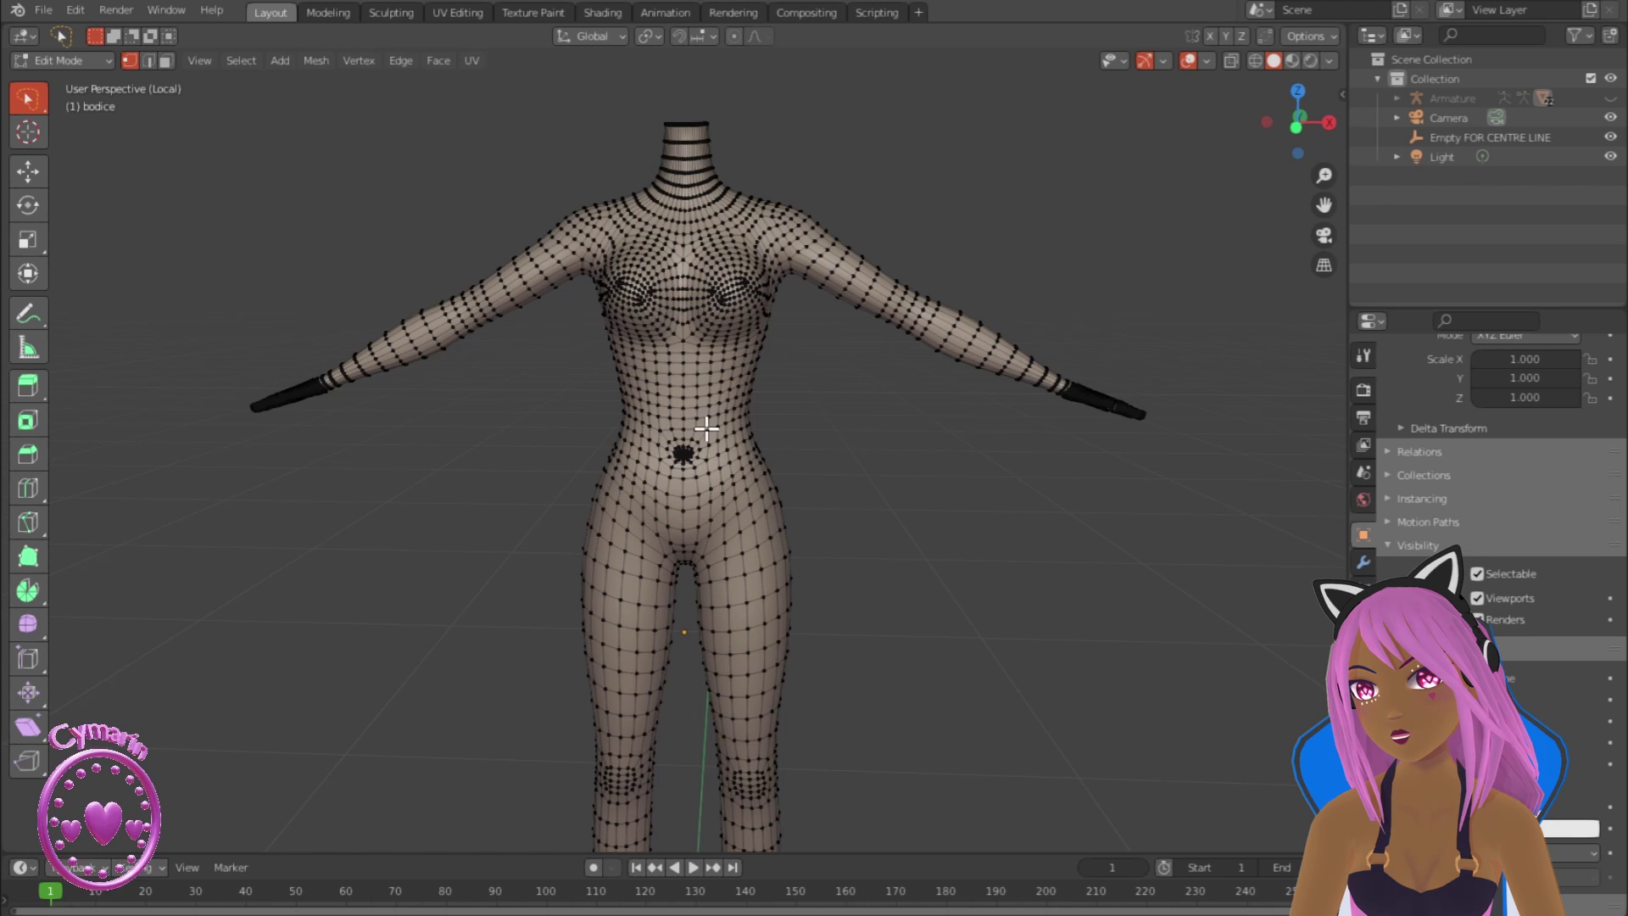
Step: Circle-select the faces of one half of the torso with a short sleeve, duplicate them and separate the selection into its own object
click(167, 61)
click(1231, 61)
click(18, 101)
click(115, 194)
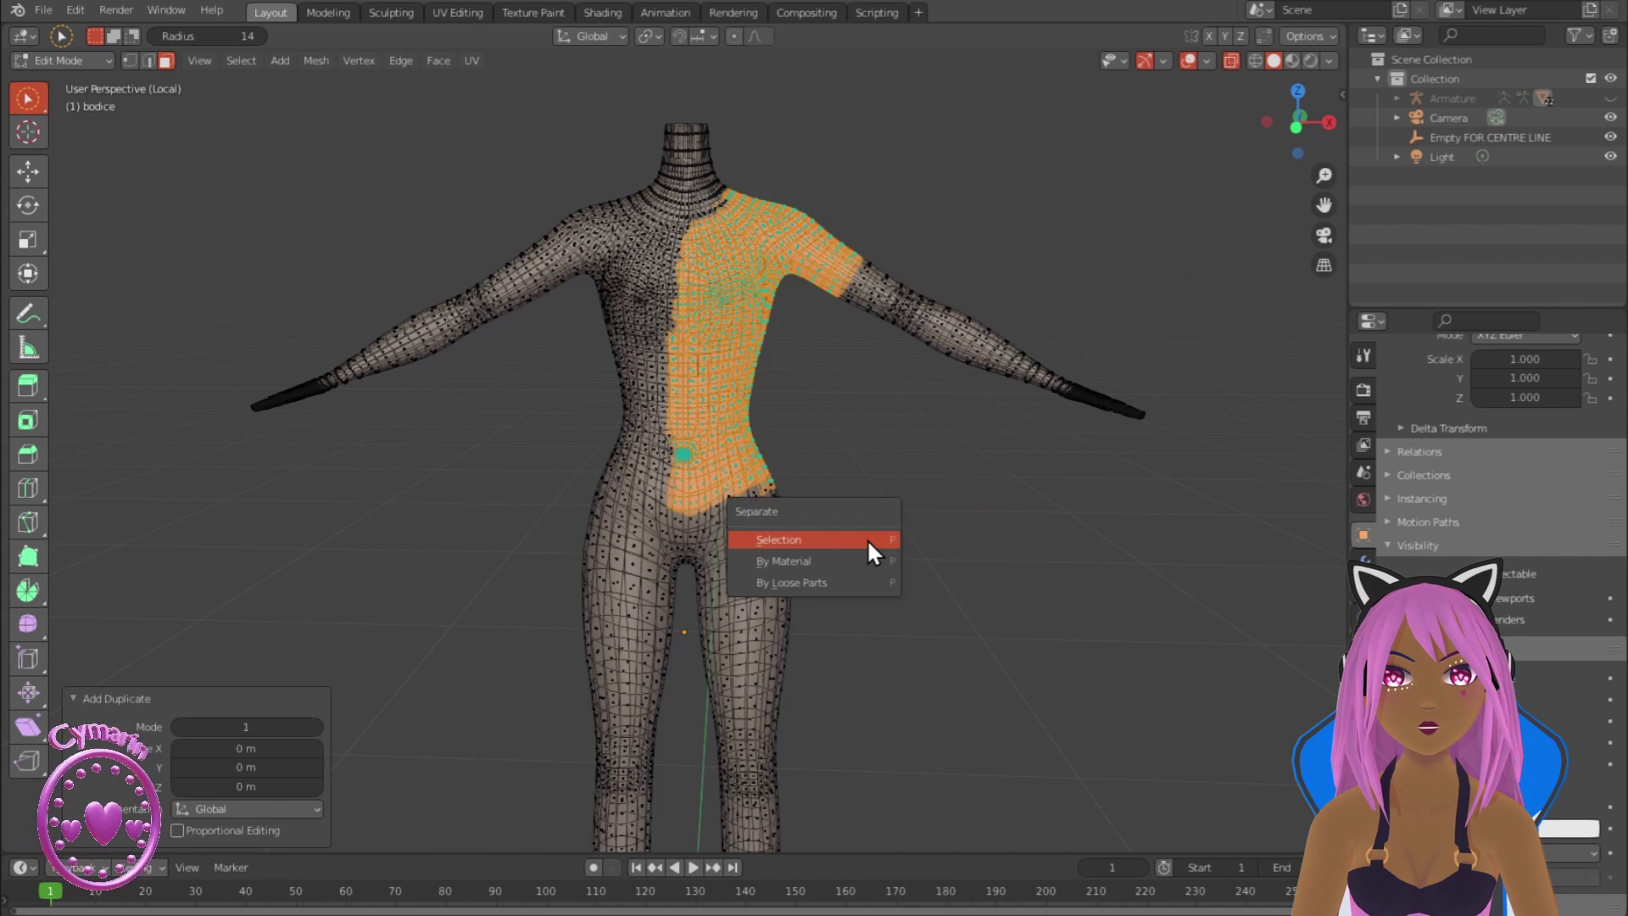
click(869, 543)
Step: Return to object mode, isolate the separated half bodice in local view and turn off X-ray
click(62, 60)
click(61, 66)
key(KP_Divide)
key(KP_Divide)
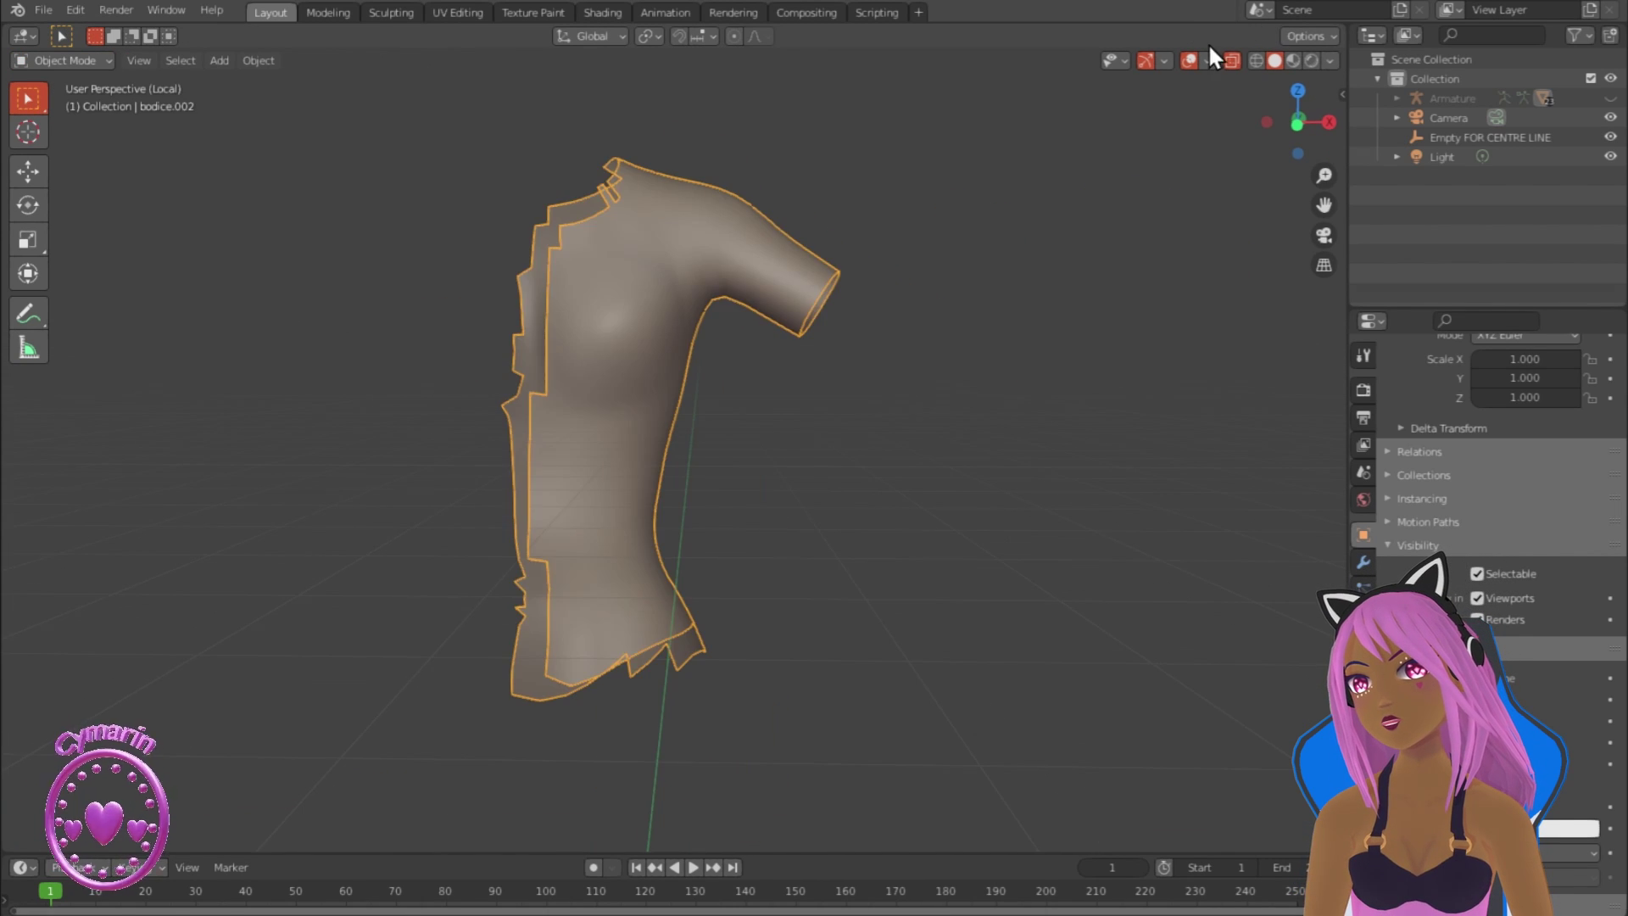
click(1232, 61)
Step: Trim the vertices extending past the centre line so the half bodice has a straight centre edge
scroll(624, 430, down, 2)
key(KP_1)
shift+middle_drag(624, 429, 690, 412)
key(Tab)
key(1)
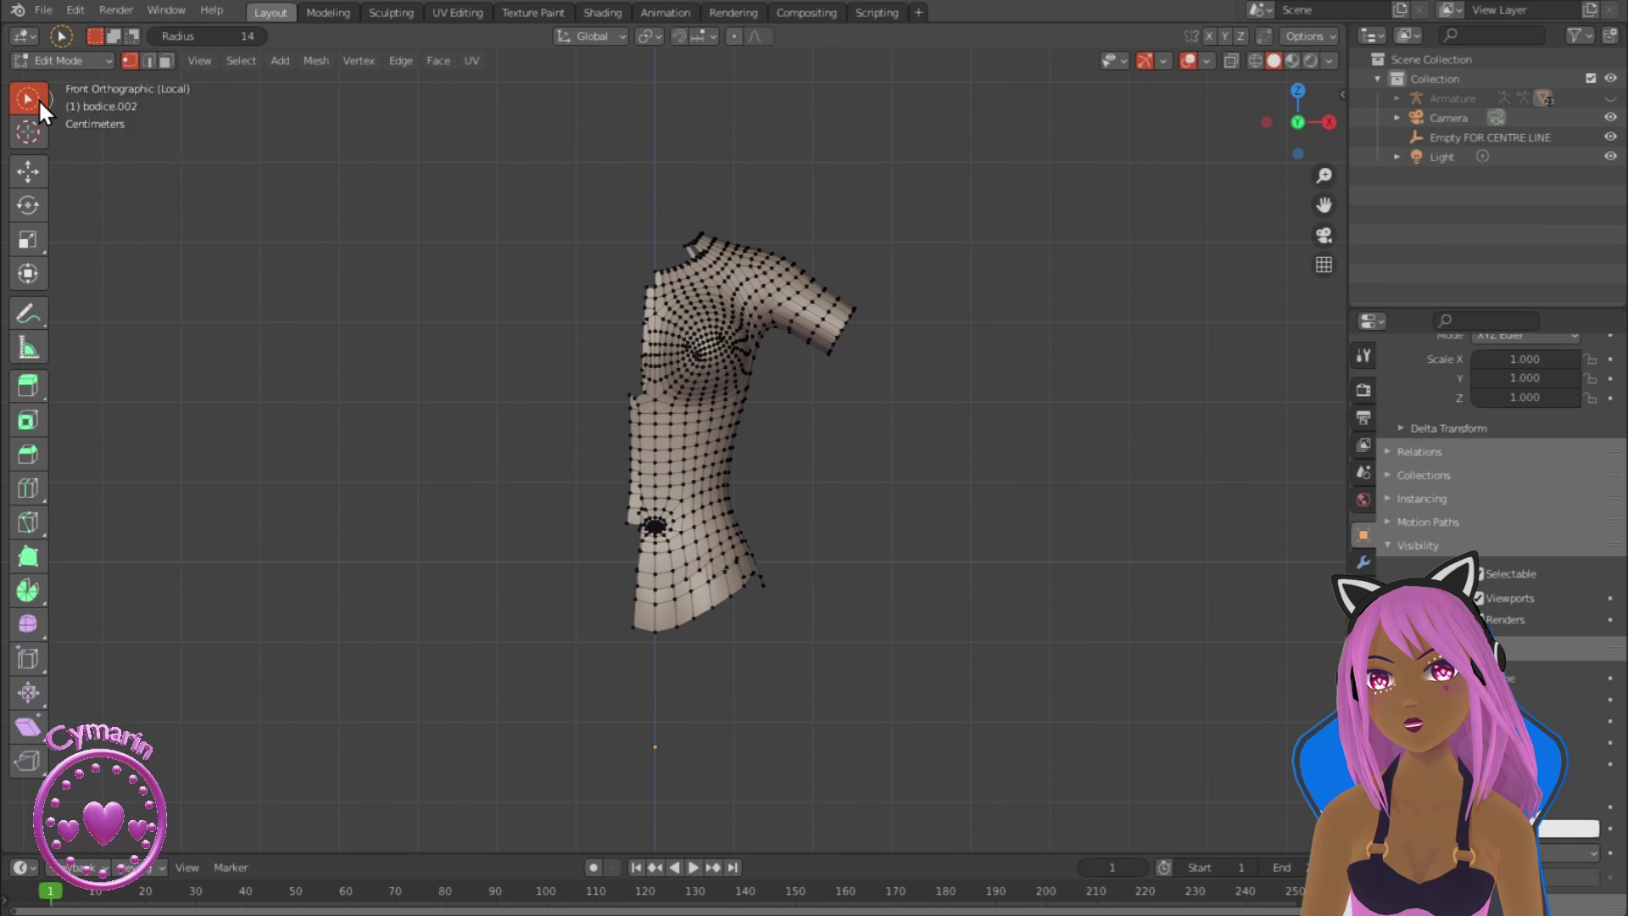
key(KP_7)
key(alt+z)
drag(338, 267, 661, 634)
key(KP_1)
key(KP_Decimal)
scroll(538, 411, up, 4)
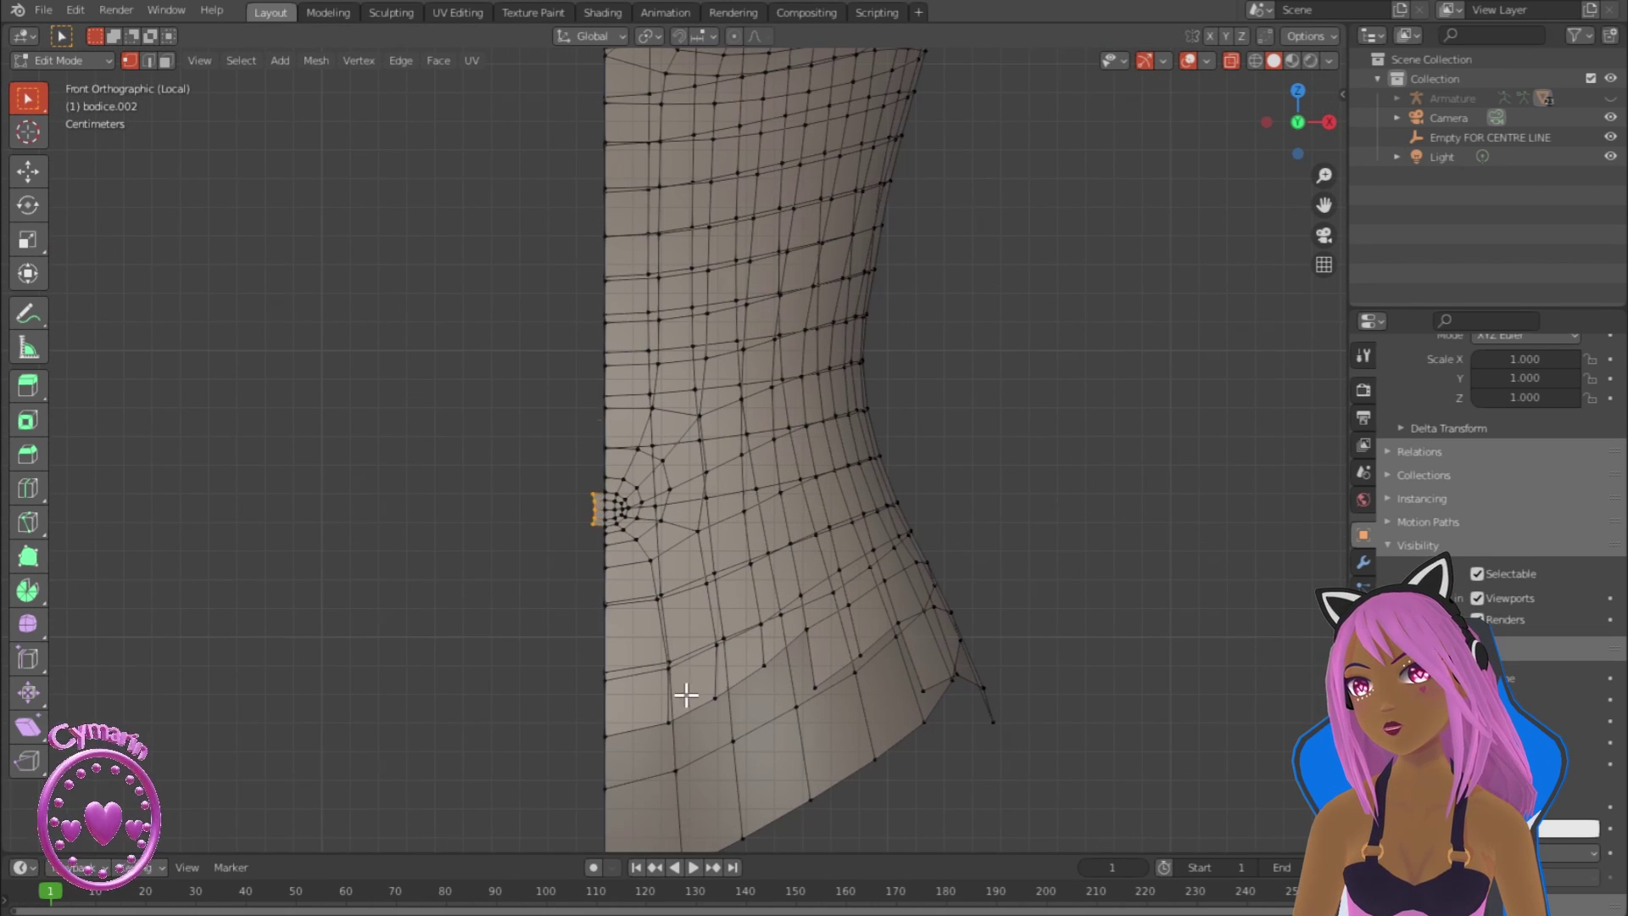
scroll(776, 664, down, 2)
Step: Trim the jagged faces along the bottom of the half bodice into a clean curved hem
click(1231, 60)
middle_drag(855, 578, 621, 620)
click(770, 628)
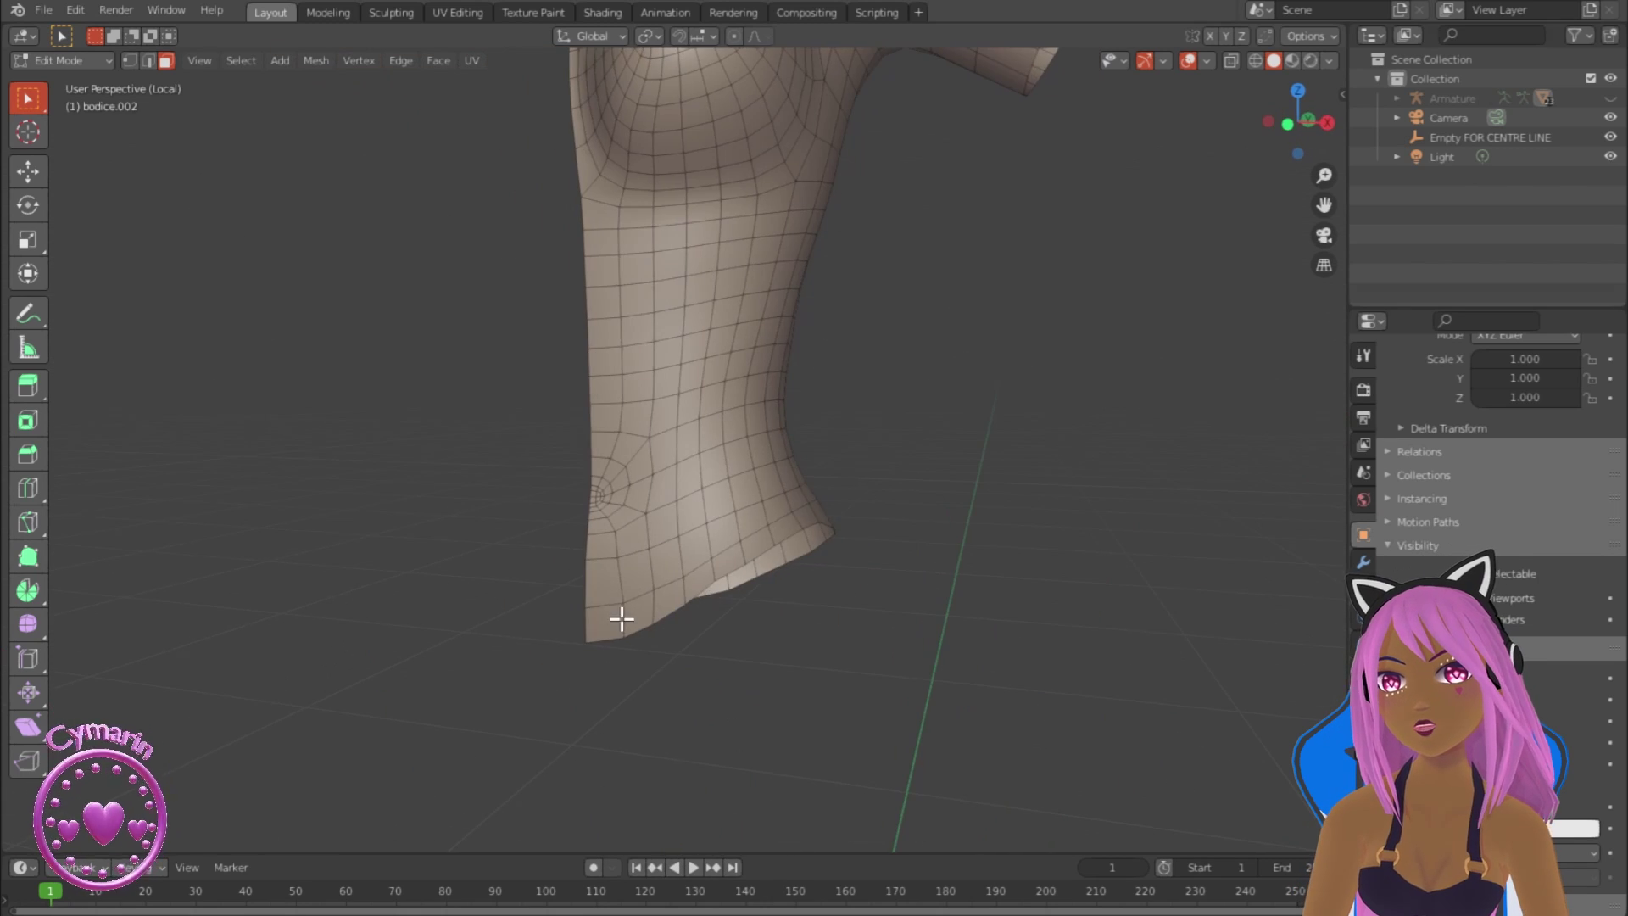
scroll(766, 672, down, 1)
mouse_move(776, 706)
middle_down()
mouse_move(766, 673)
mouse_move(812, 669)
middle_up()
scroll(762, 662, up, 1)
drag(41, 102, 106, 218)
scroll(440, 537, up, 1)
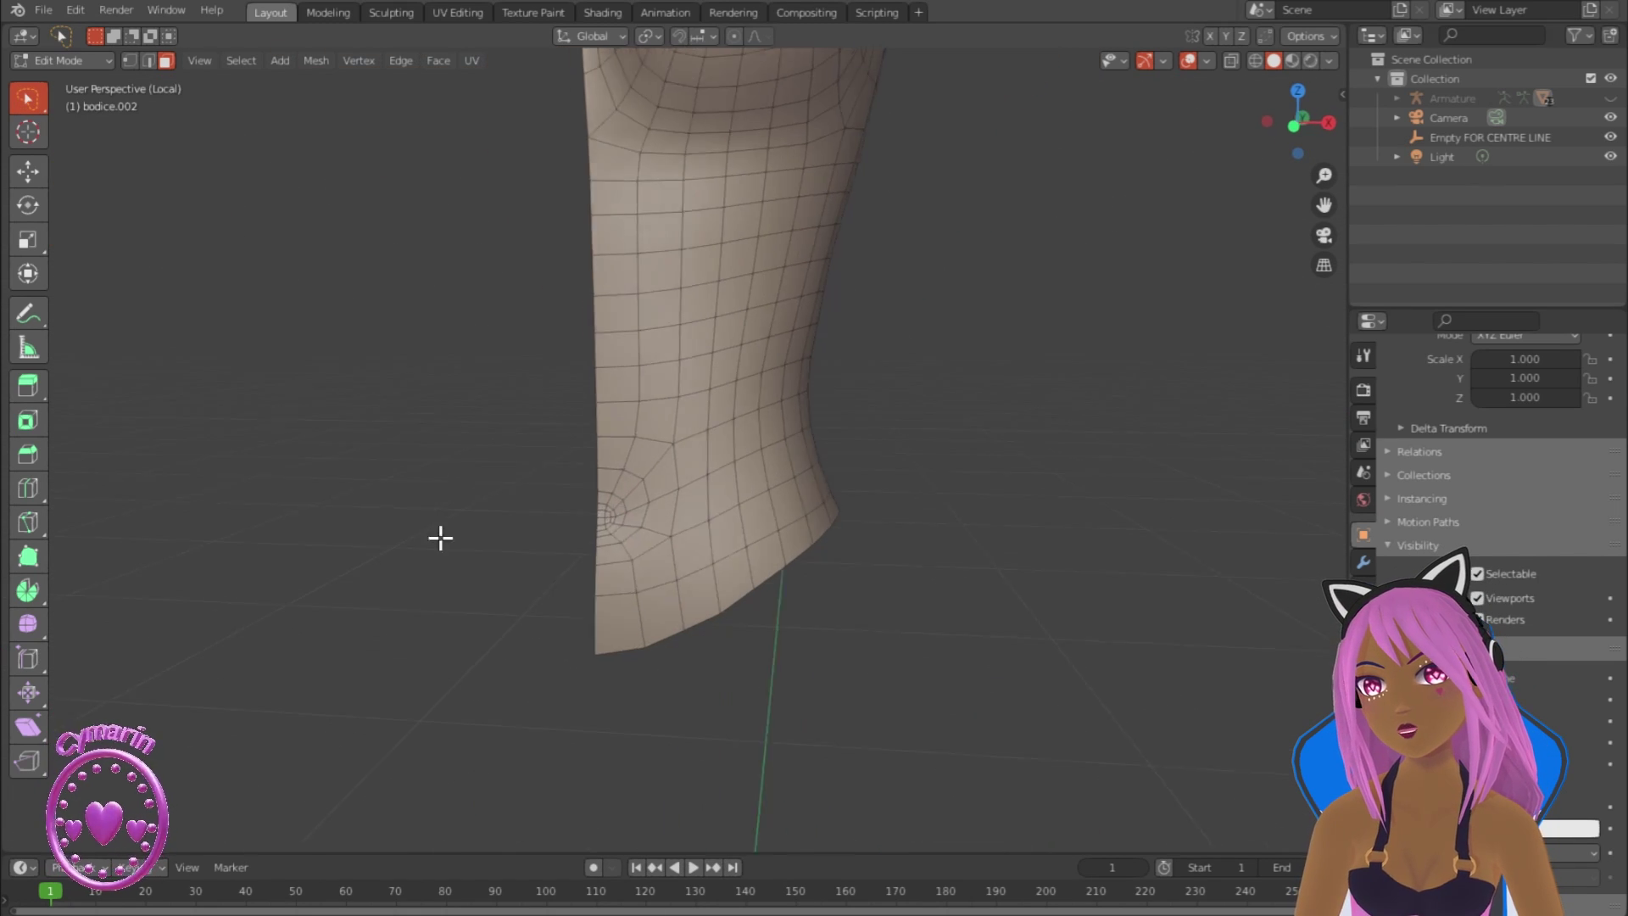
Step: Select the dense navel vertices at the centre edge and delete them
middle_drag(440, 537, 429, 541)
drag(560, 469, 617, 549)
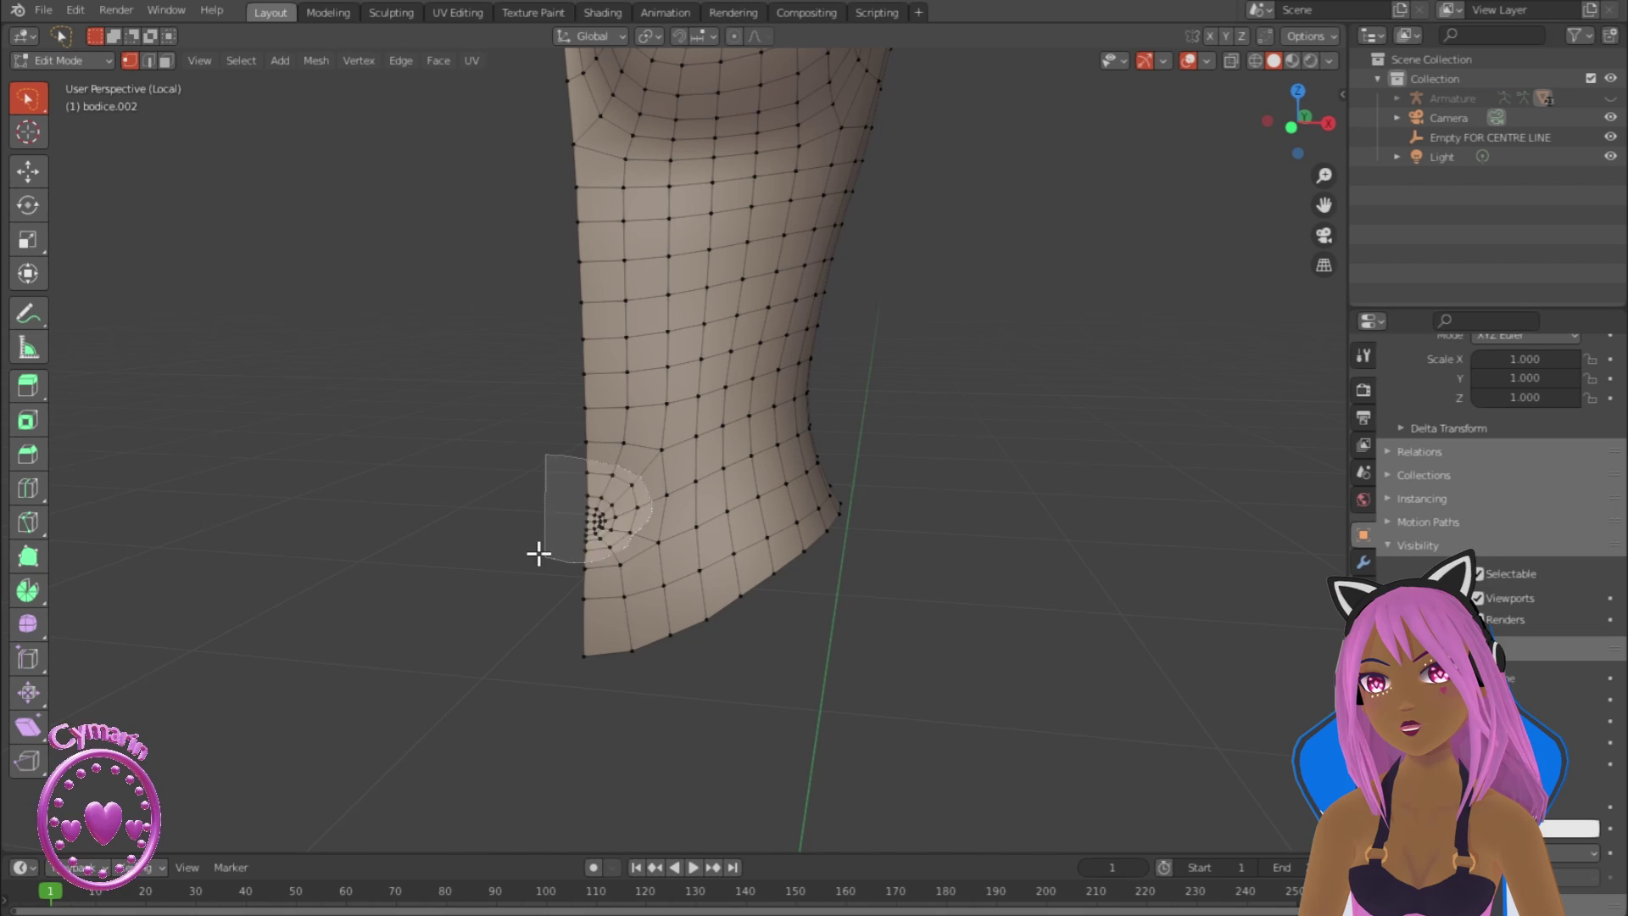
click(373, 558)
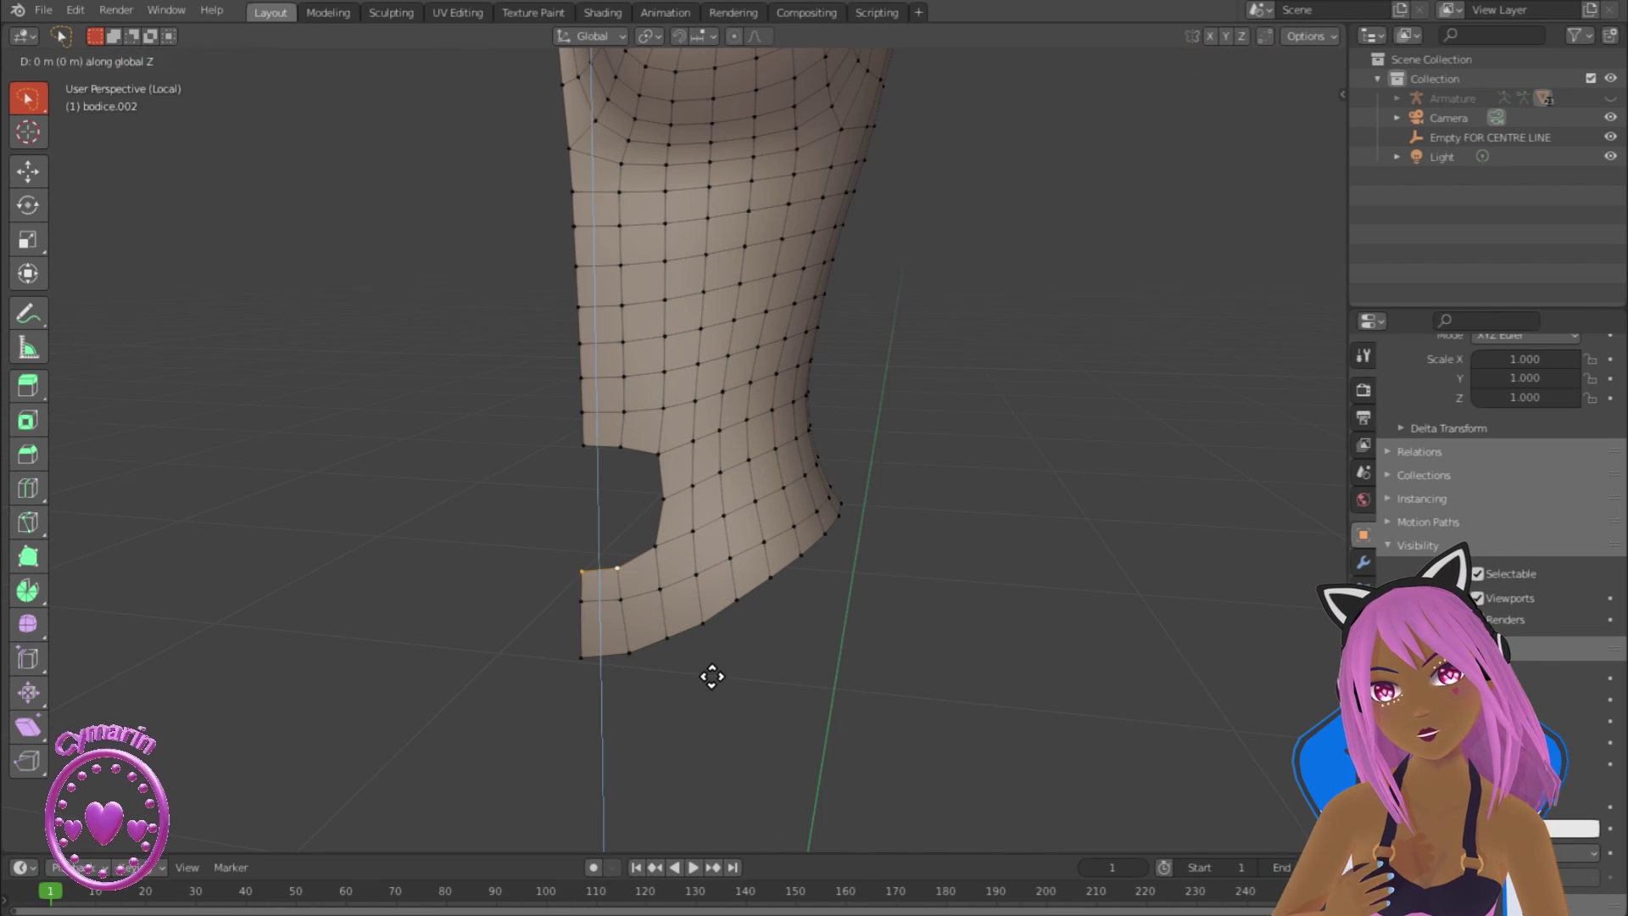
Step: Extrude the lower edge of the navel hole upward along Z and adjust its depth along Y
key(g)
key(y)
middle_drag(1001, 635, 793, 690)
click(811, 658)
key(KP_1)
scroll(793, 690, up, 4)
Step: Join the new strip to the surrounding vertices and fill the rest of the navel hole with faces
click(579, 660)
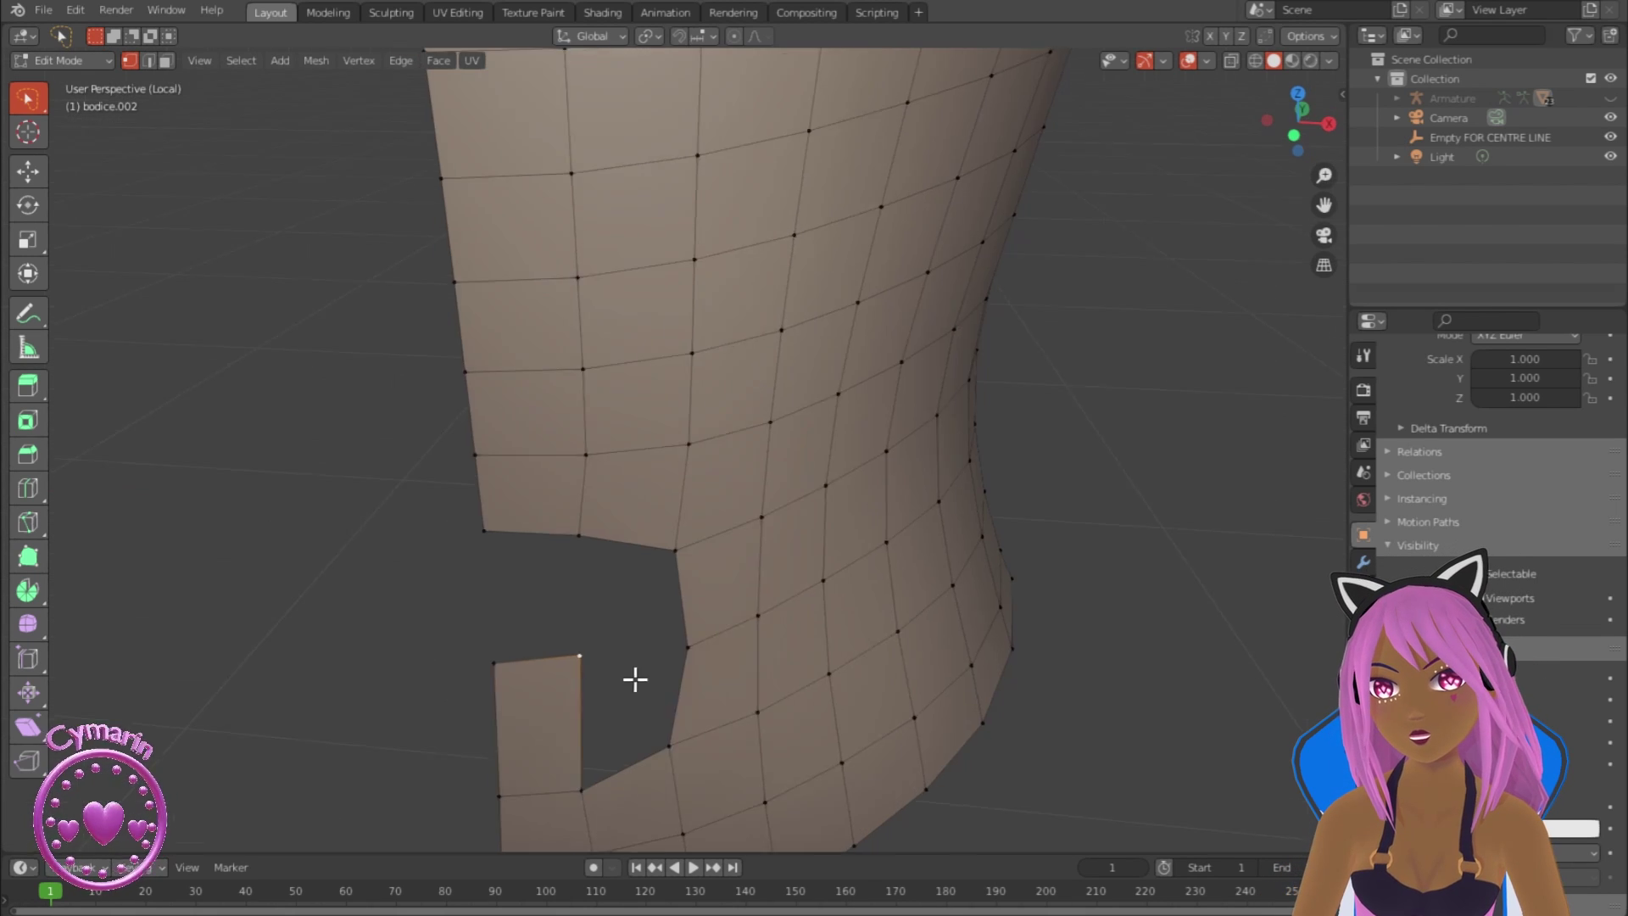
middle_drag(632, 679, 627, 687)
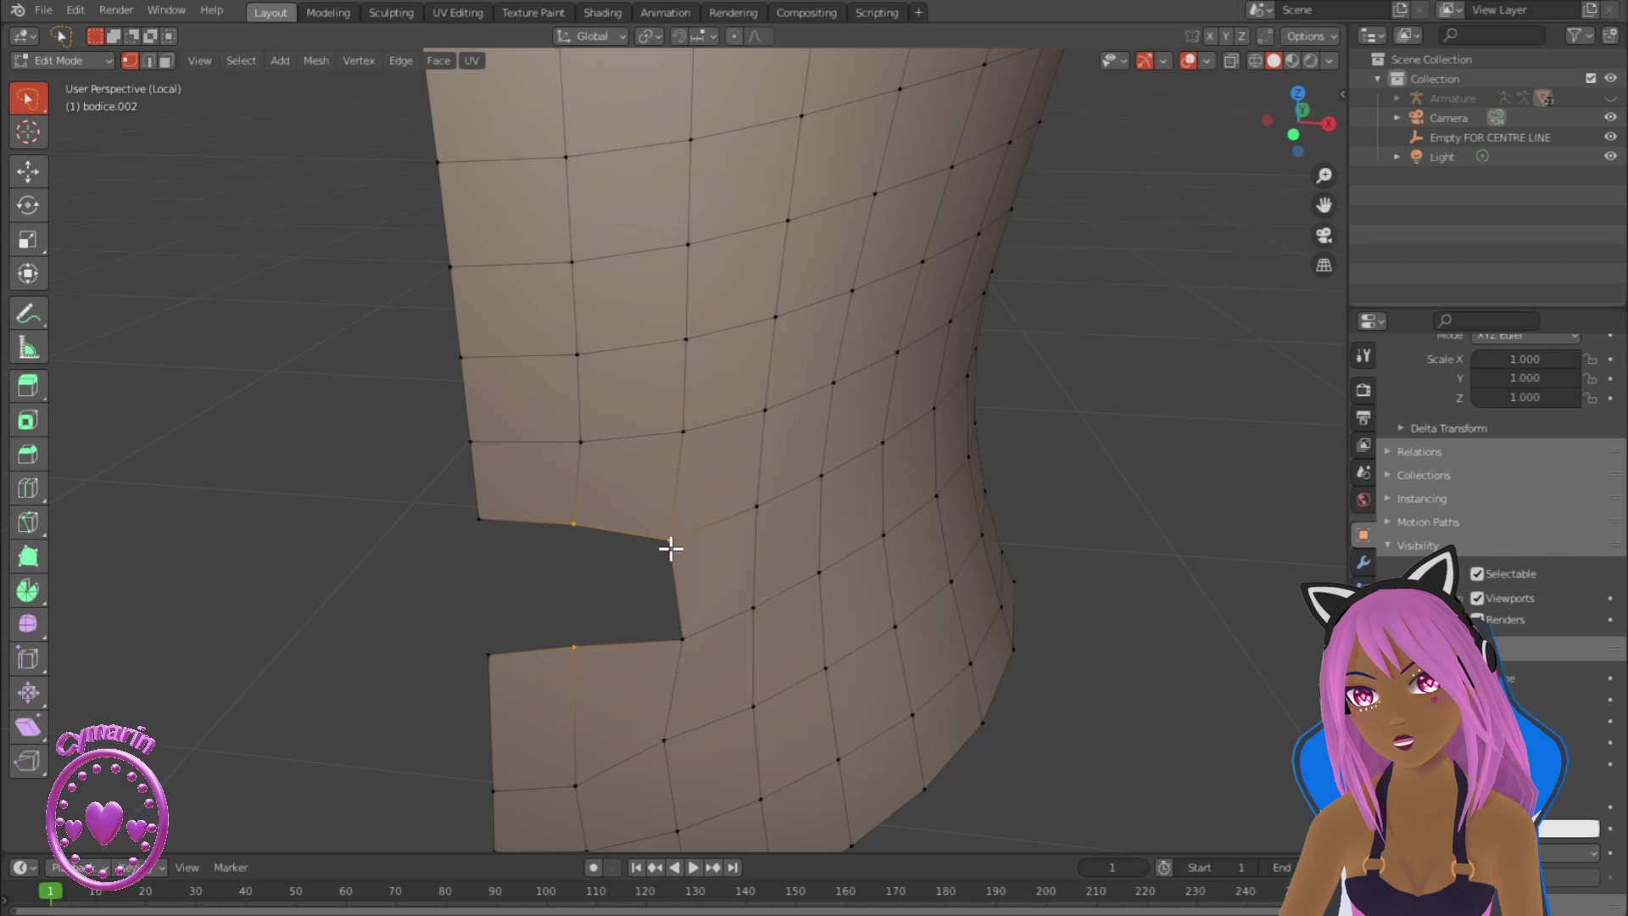
shift+click(481, 655)
key(f)
scroll(659, 712, down, 2)
Step: Move and slide the vertices of the patched navel area to even out the grid
middle_drag(660, 712, 668, 629)
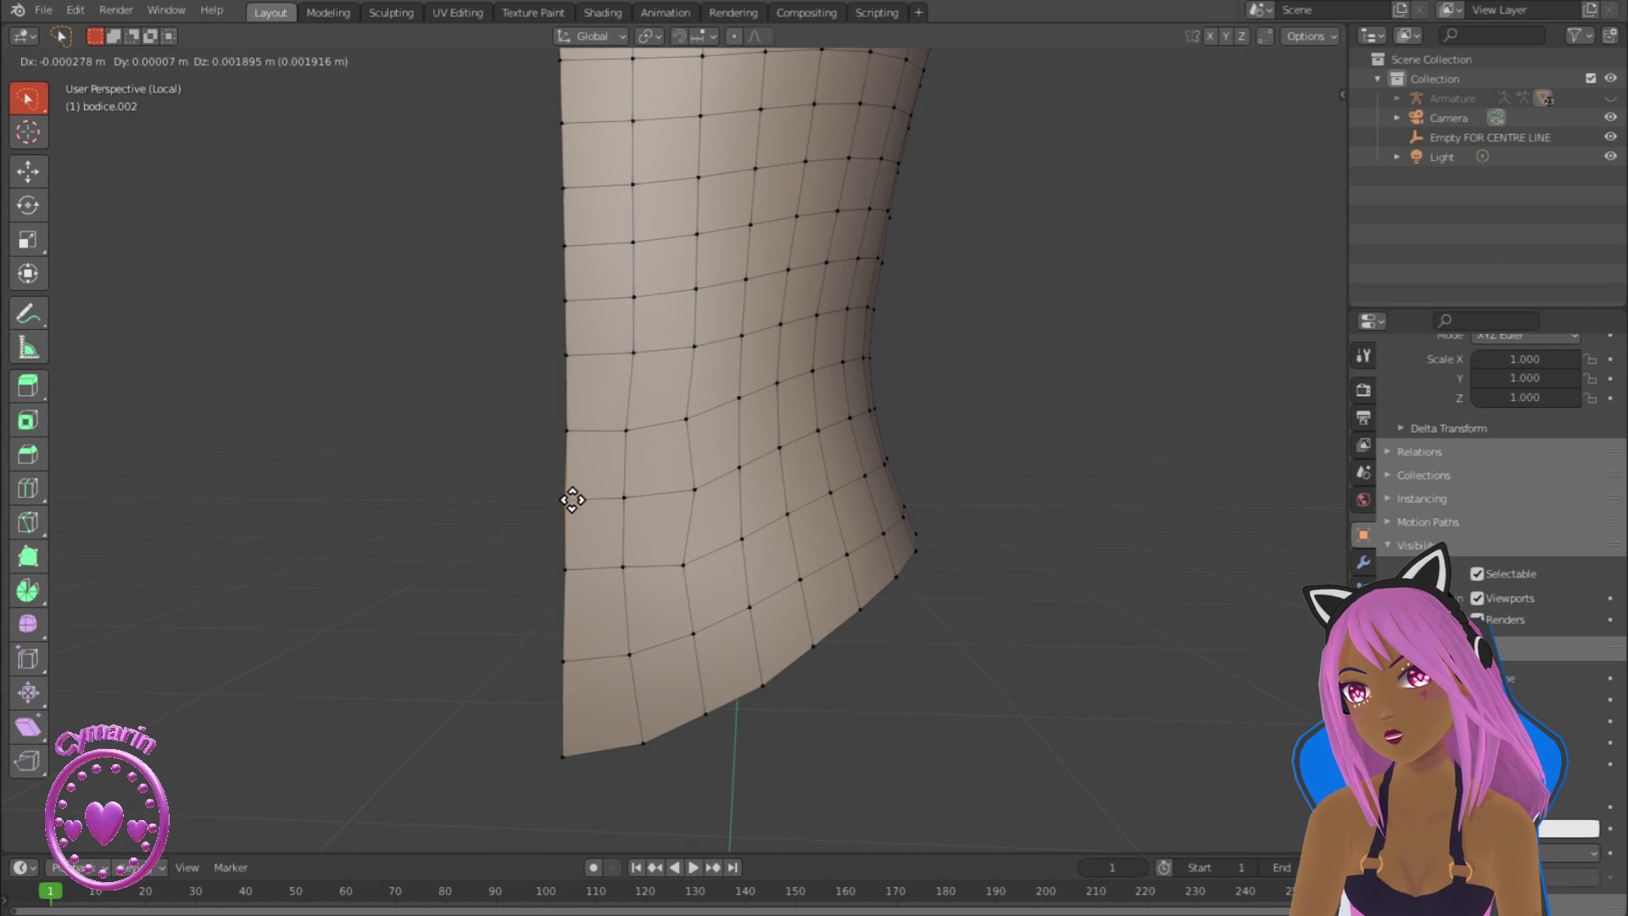
key(g)
key(g)
click(692, 567)
scroll(766, 654, down, 9)
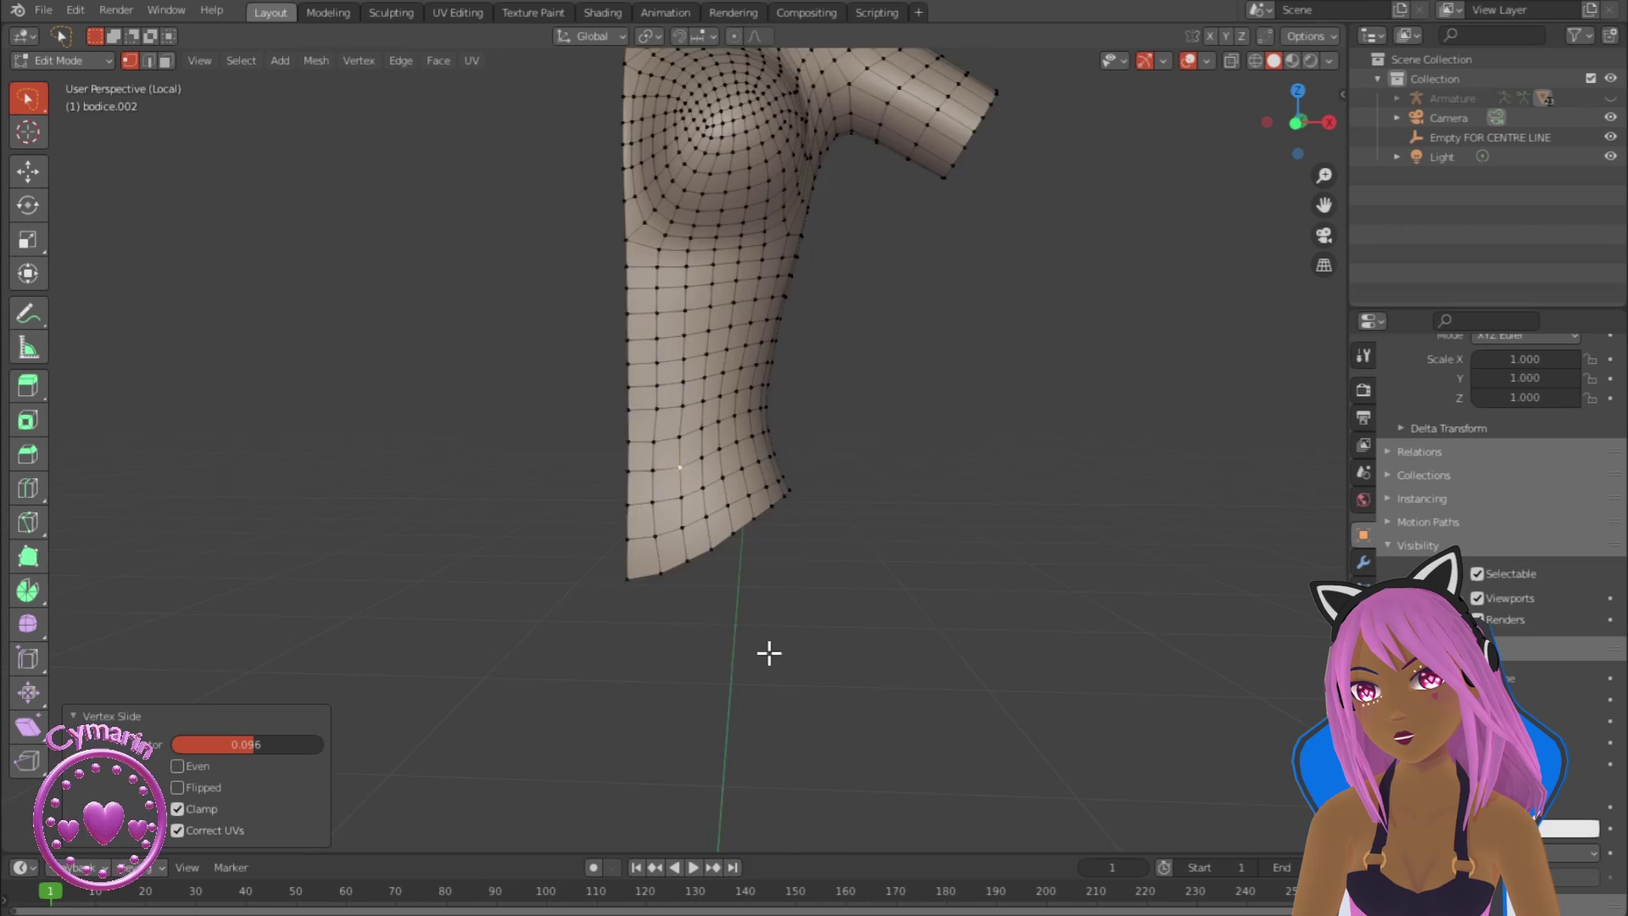
Step: Select the vertices of the neck collar and delete them
middle_drag(759, 591, 734, 596)
shift+middle_drag(653, 318, 641, 499)
scroll(639, 499, up, 7)
middle_drag(784, 314, 599, 485)
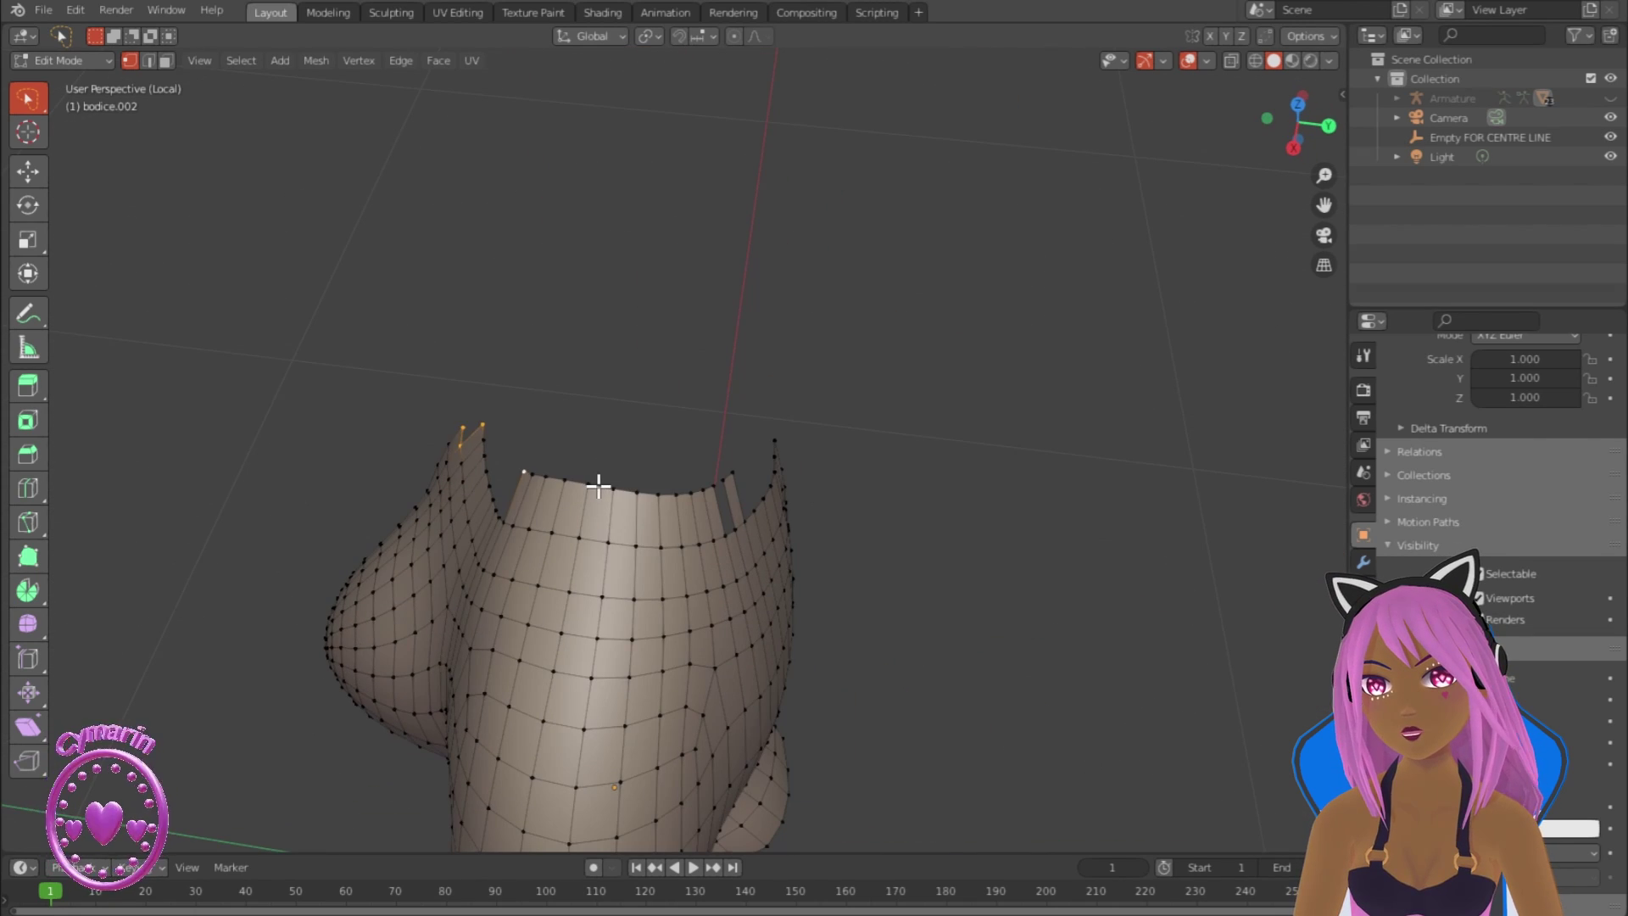
key(x)
click(580, 539)
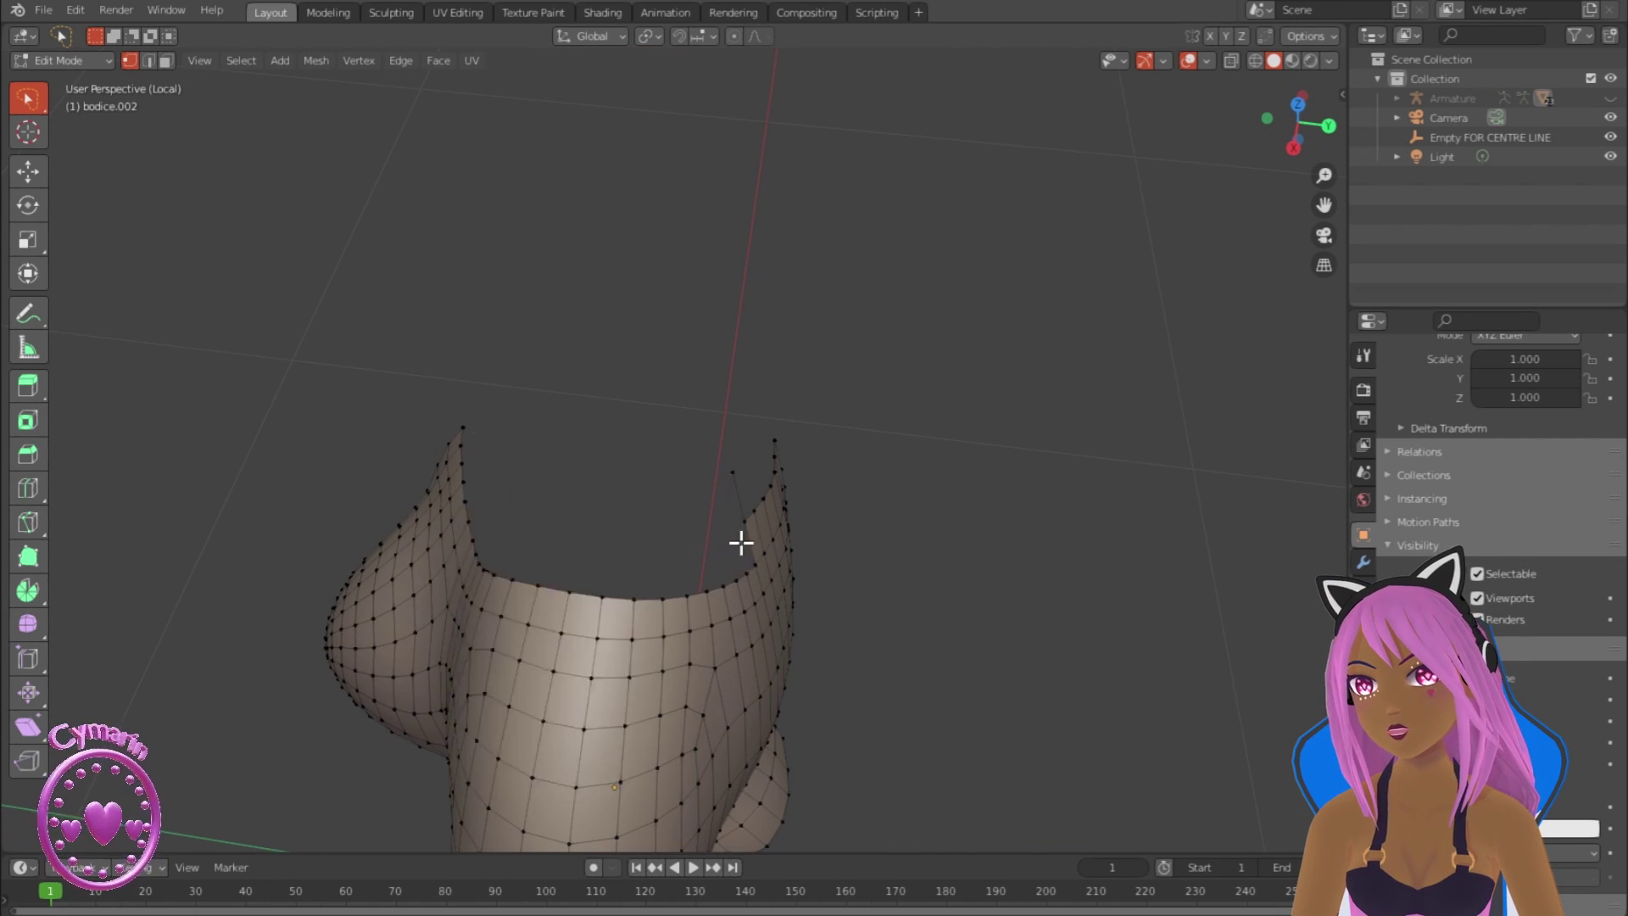
Step: Circle-select the outer row of faces along the front neckline and remove it
middle_drag(740, 543, 784, 661)
click(109, 183)
scroll(542, 415, up, 4)
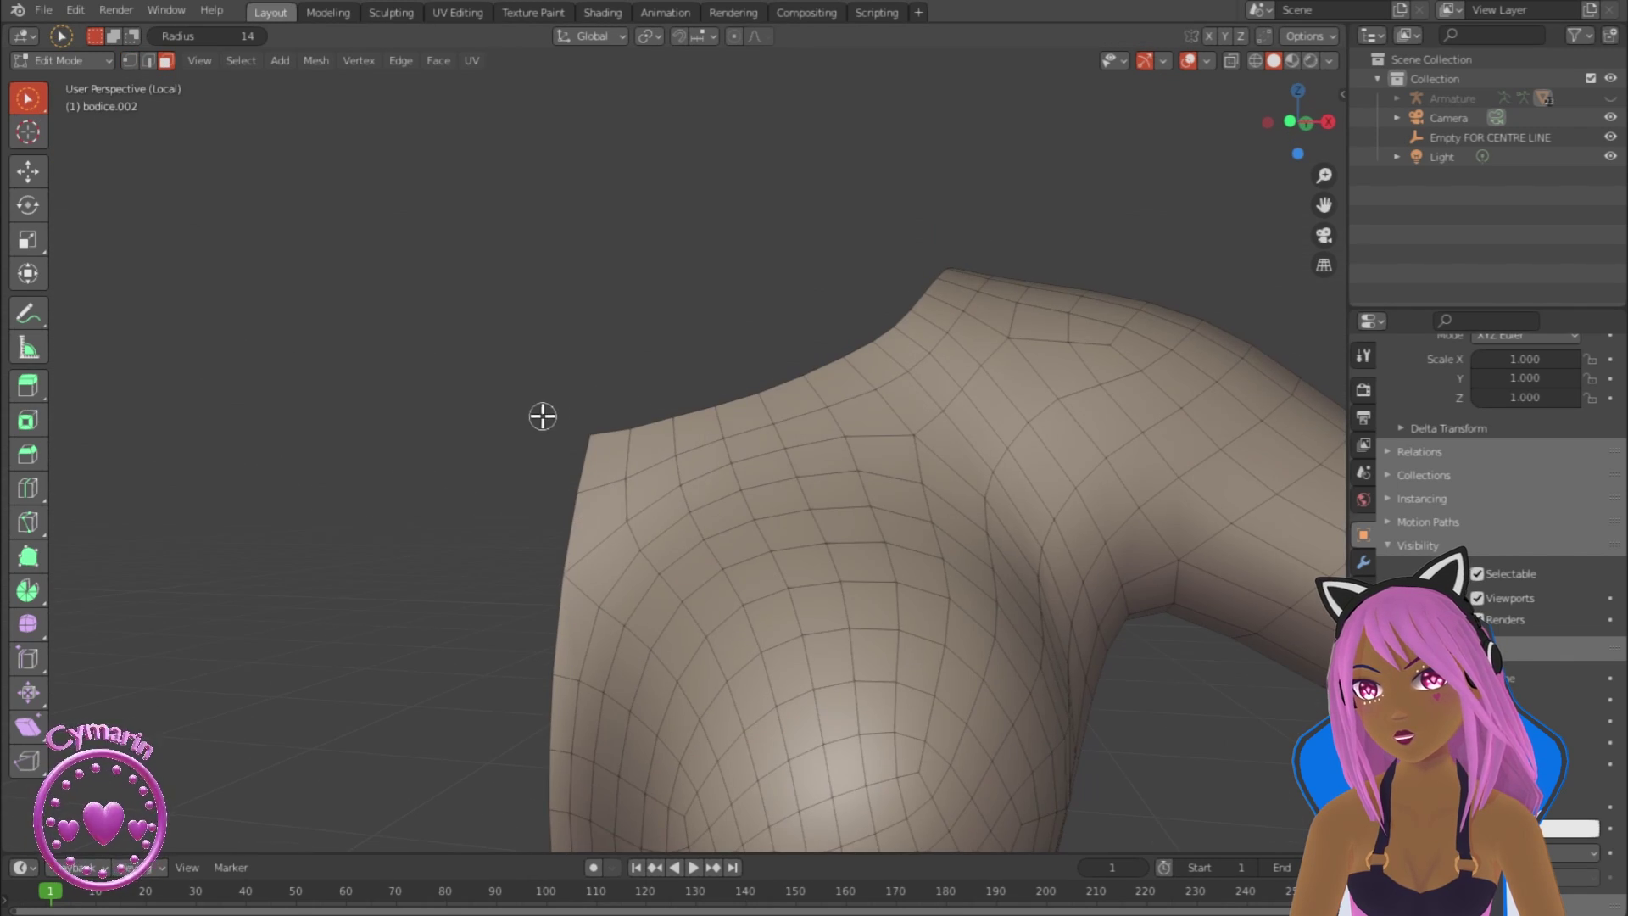
scroll(674, 429, down, 4)
middle_drag(675, 429, 658, 476)
drag(759, 453, 628, 505)
click(710, 373)
middle_drag(710, 386, 714, 330)
drag(824, 363, 707, 414)
middle_drag(706, 413, 381, 356)
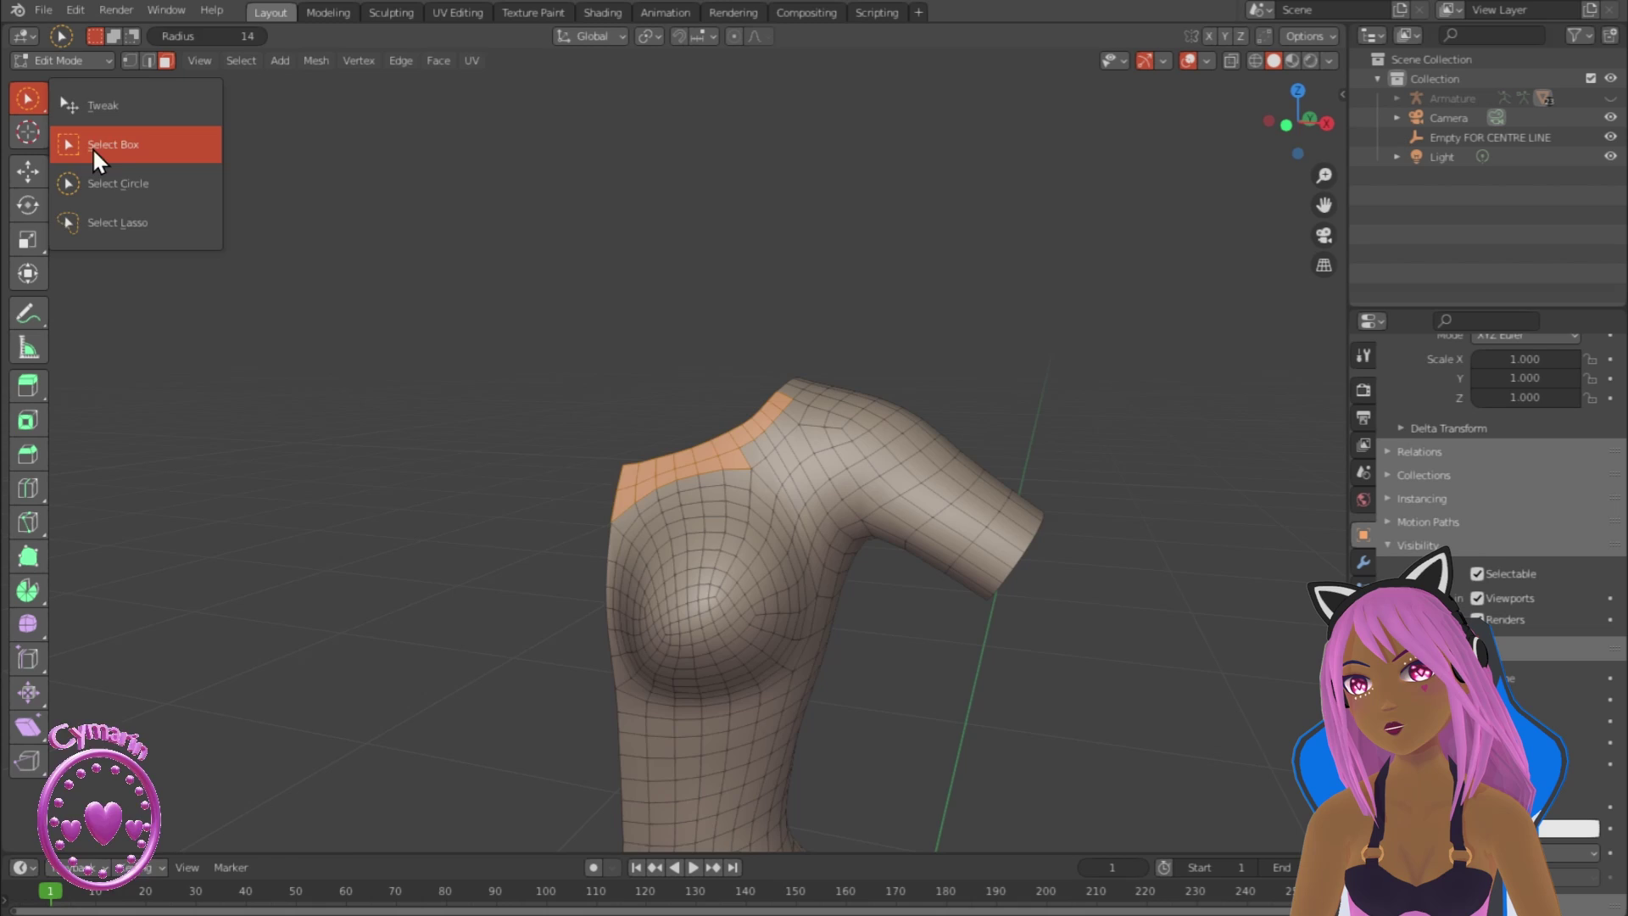
click(93, 148)
click(519, 423)
Step: Lower the front neckline further by removing more faces between the centre edge and the shoulder
middle_drag(519, 424, 563, 427)
click(85, 184)
middle_drag(746, 373, 783, 386)
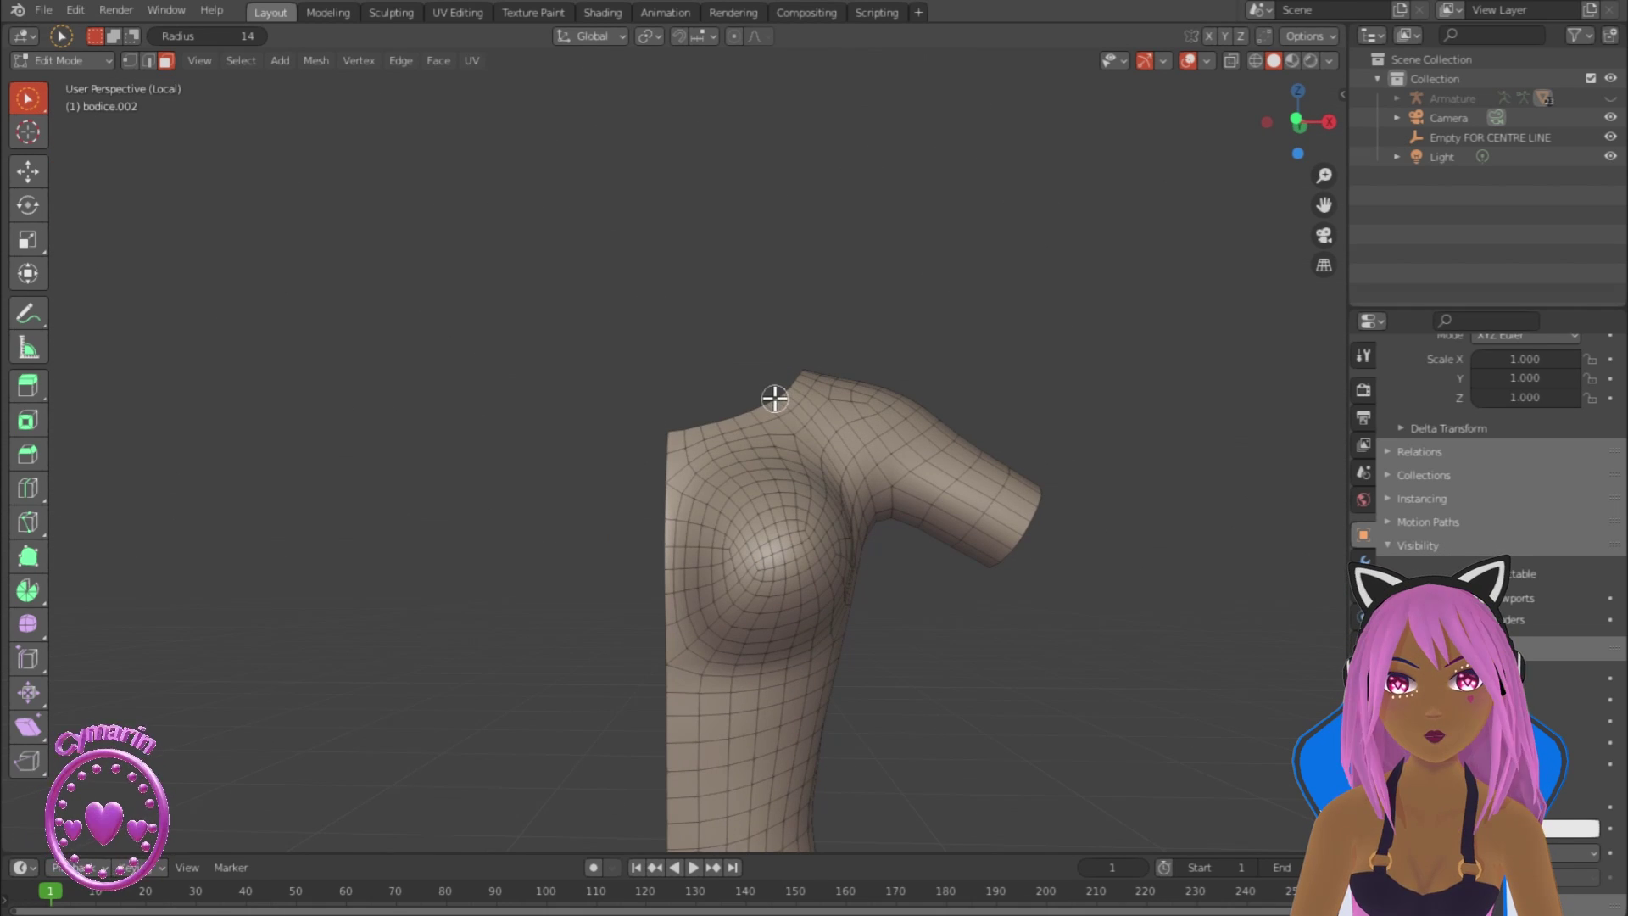
click(593, 468)
mouse_move(593, 469)
middle_down()
mouse_move(639, 534)
mouse_move(604, 445)
middle_up()
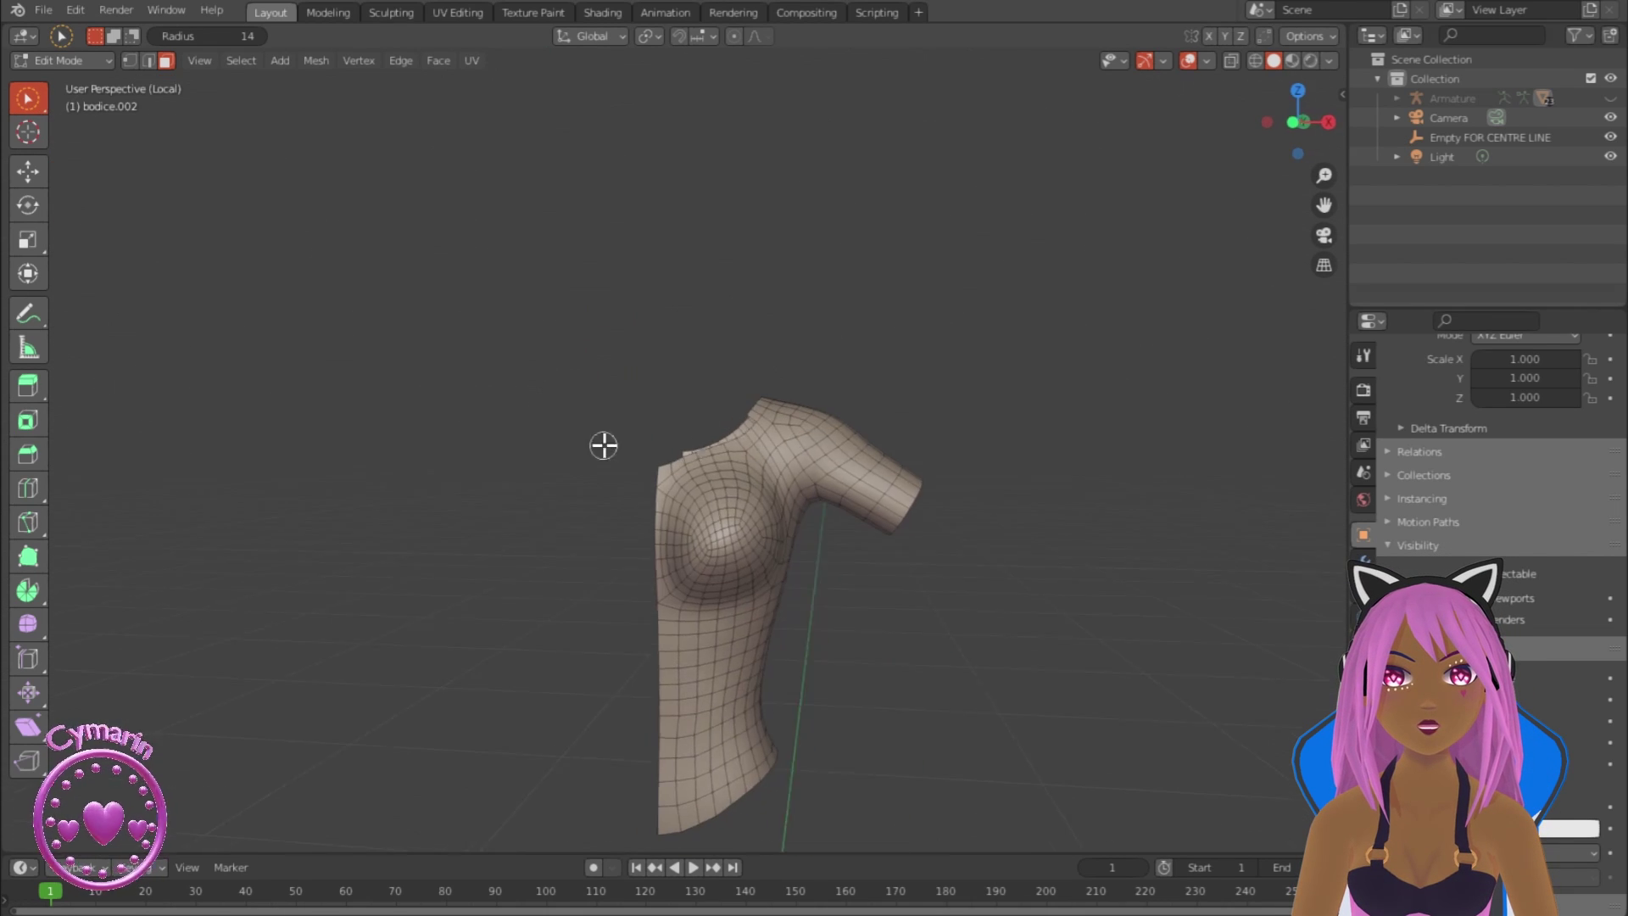
scroll(735, 458, up, 4)
click(736, 458)
shift+click(710, 468)
click(548, 502)
Step: Switch to vertex selection and fill the notches along the front neckline with new faces
middle_drag(548, 502, 491, 508)
scroll(65, 105, up, 4)
click(129, 61)
middle_drag(835, 414, 812, 381)
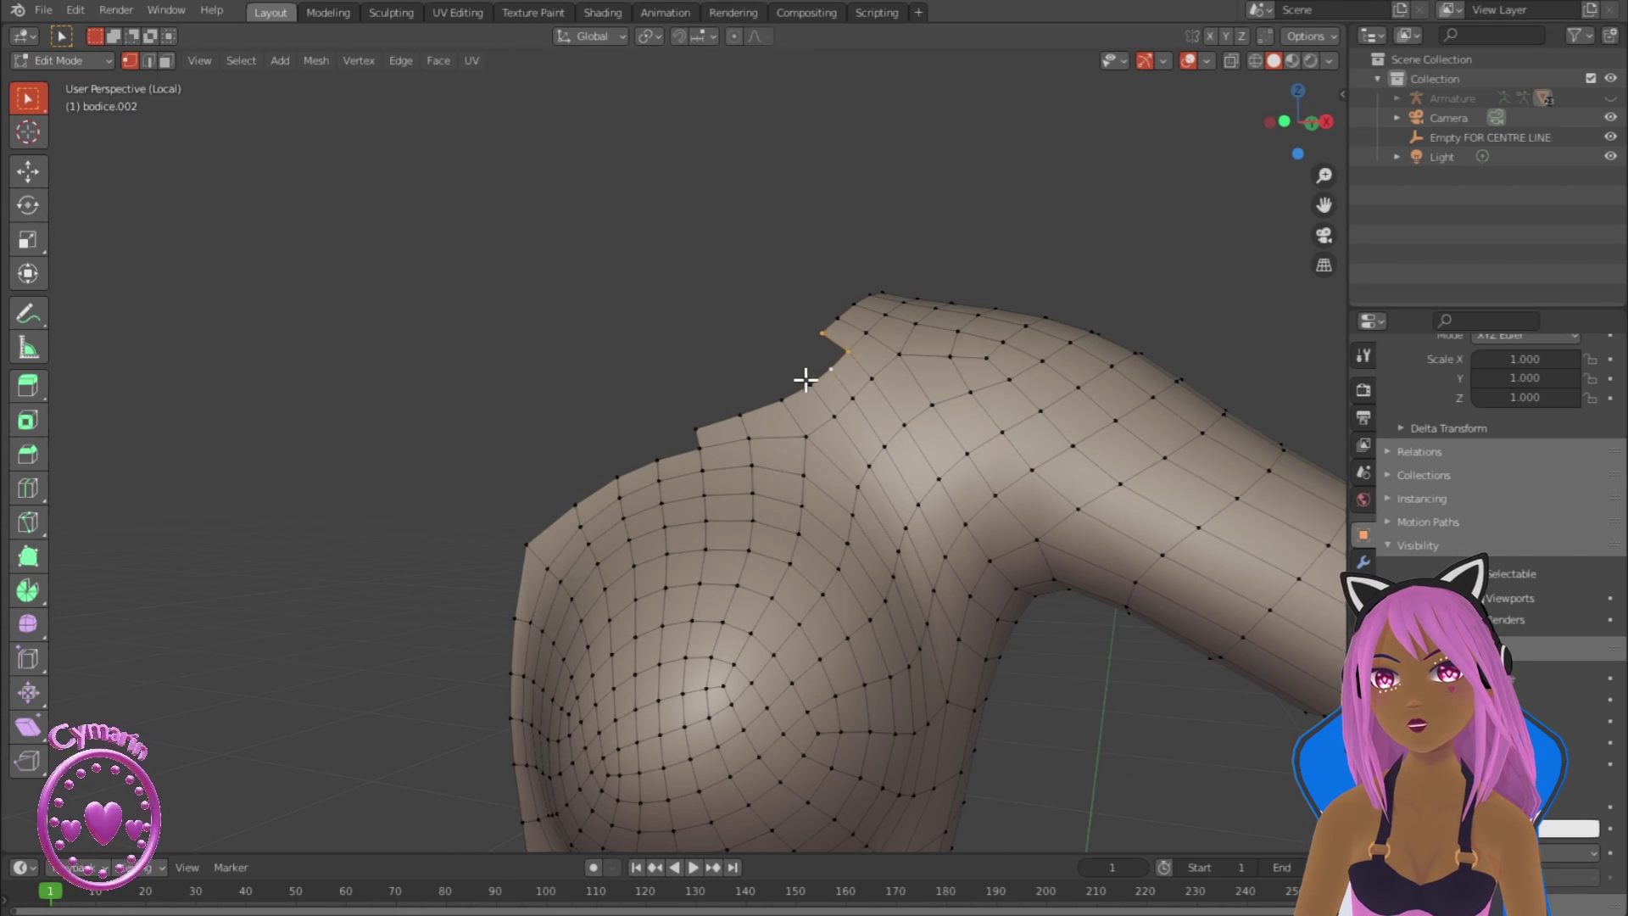
shift+click(659, 463)
key(f)
scroll(686, 512, down, 4)
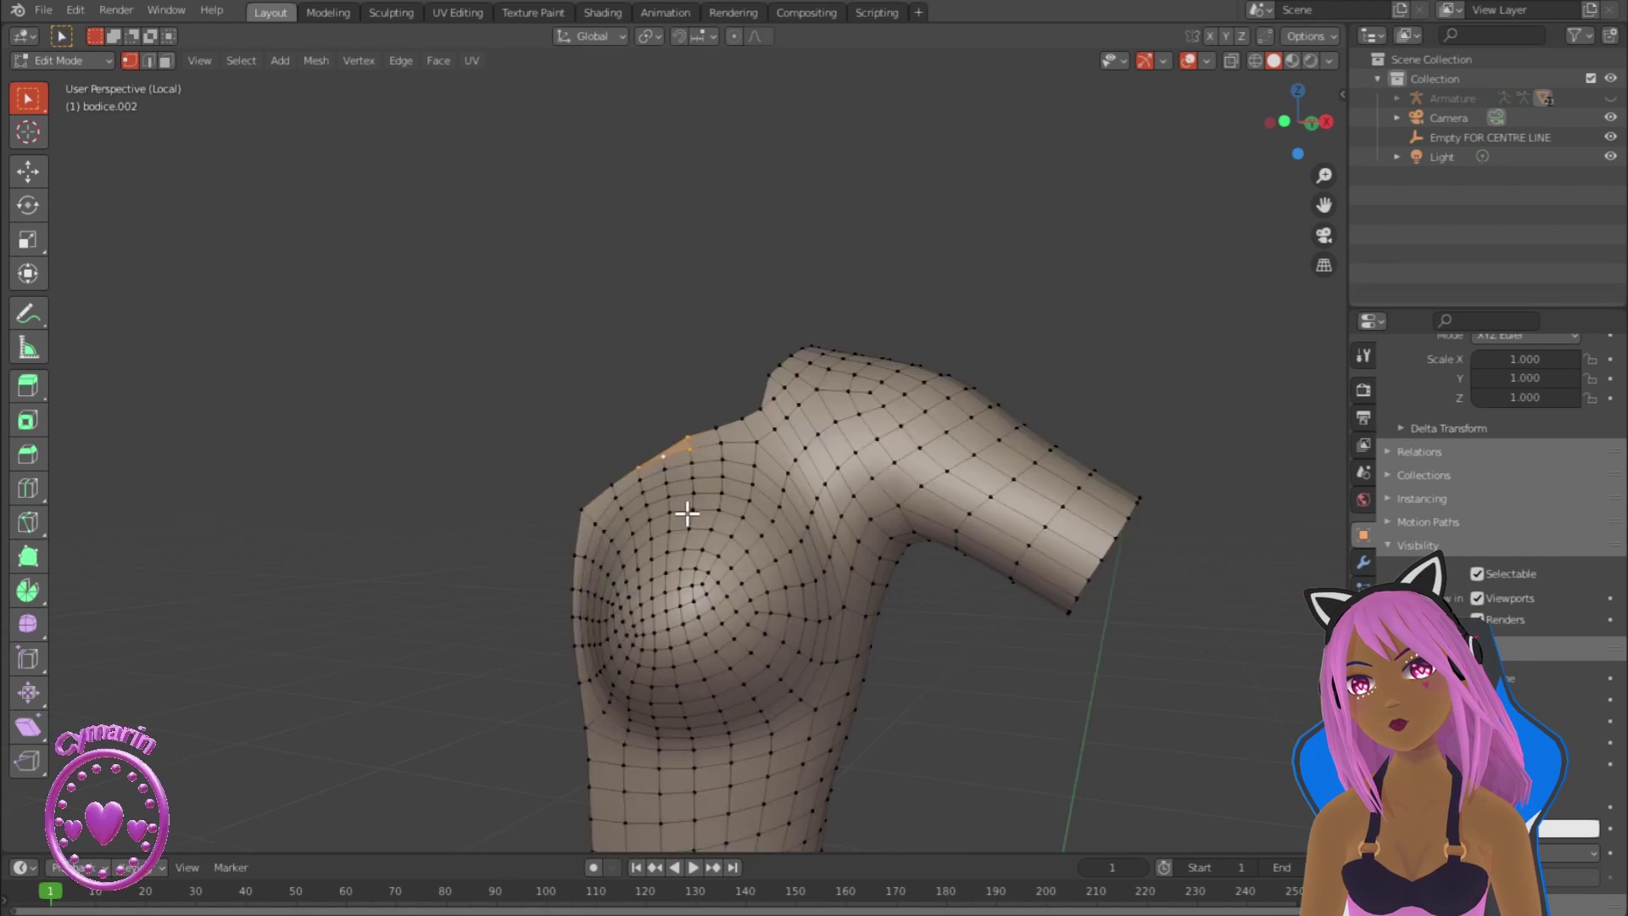
Step: Move and slide the neckline vertices to smooth the curve from the centre edge to the shoulder
middle_drag(687, 512, 688, 547)
scroll(867, 471, up, 4)
middle_drag(636, 611, 757, 476)
key(g)
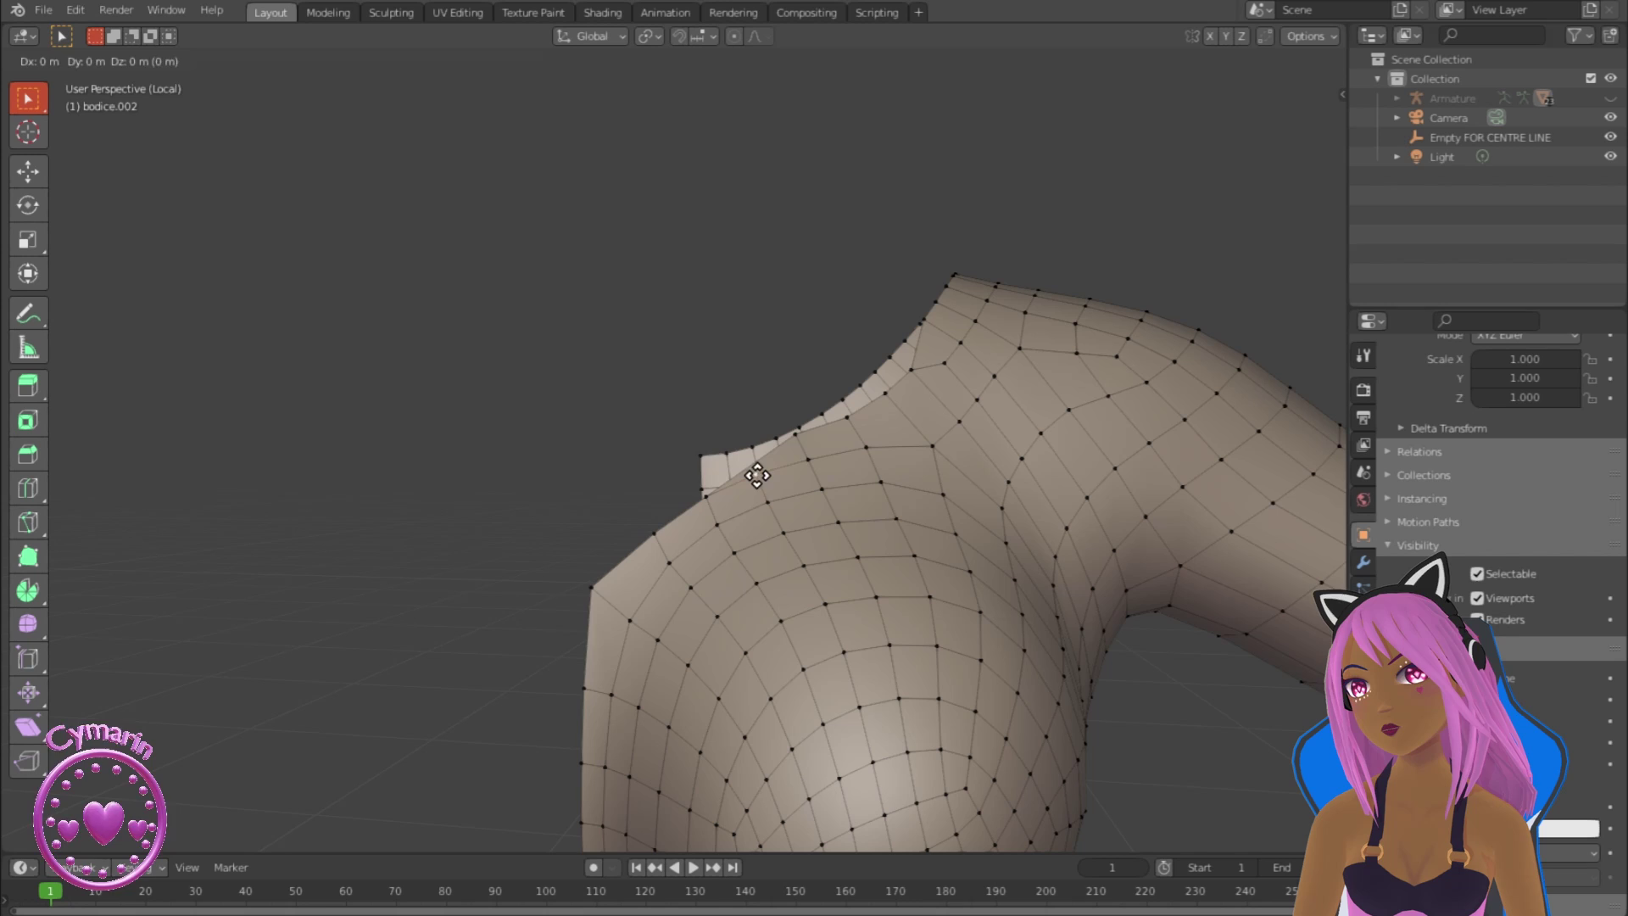
click(884, 393)
key(g)
key(g)
click(886, 389)
scroll(874, 585, down, 6)
Step: Switch to material preview, leave edit mode and assign Material.008 to the half bodice
click(1310, 62)
click(1292, 62)
scroll(904, 603, down, 3)
key(Tab)
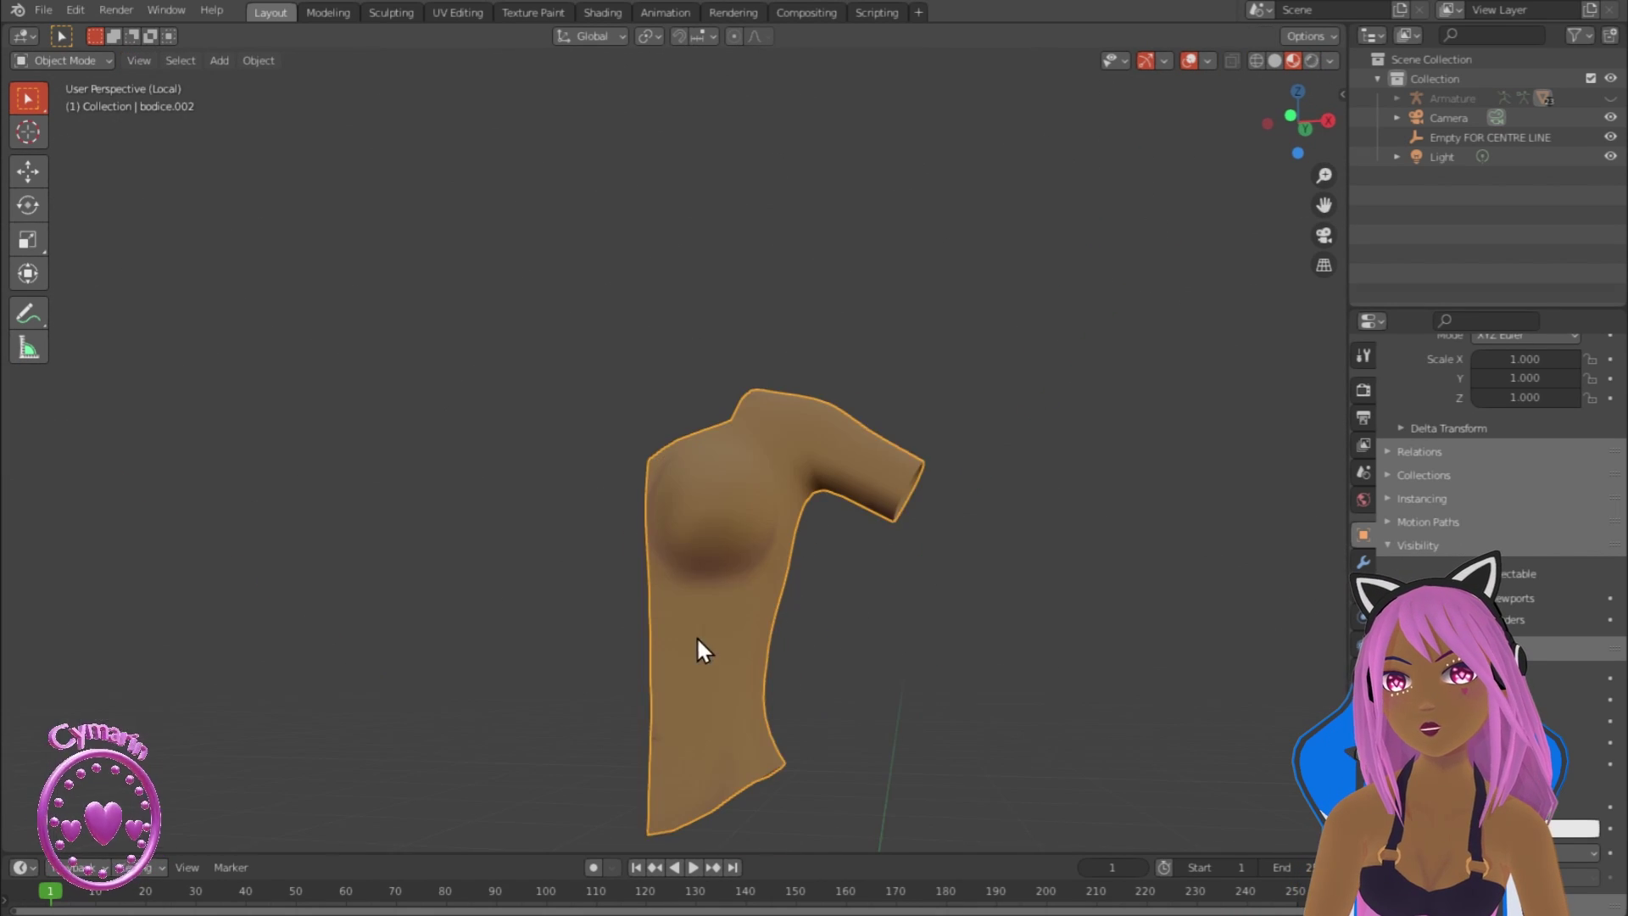
scroll(695, 636, down, 2)
middle_drag(696, 636, 694, 654)
click(1363, 700)
click(1398, 466)
click(1229, 666)
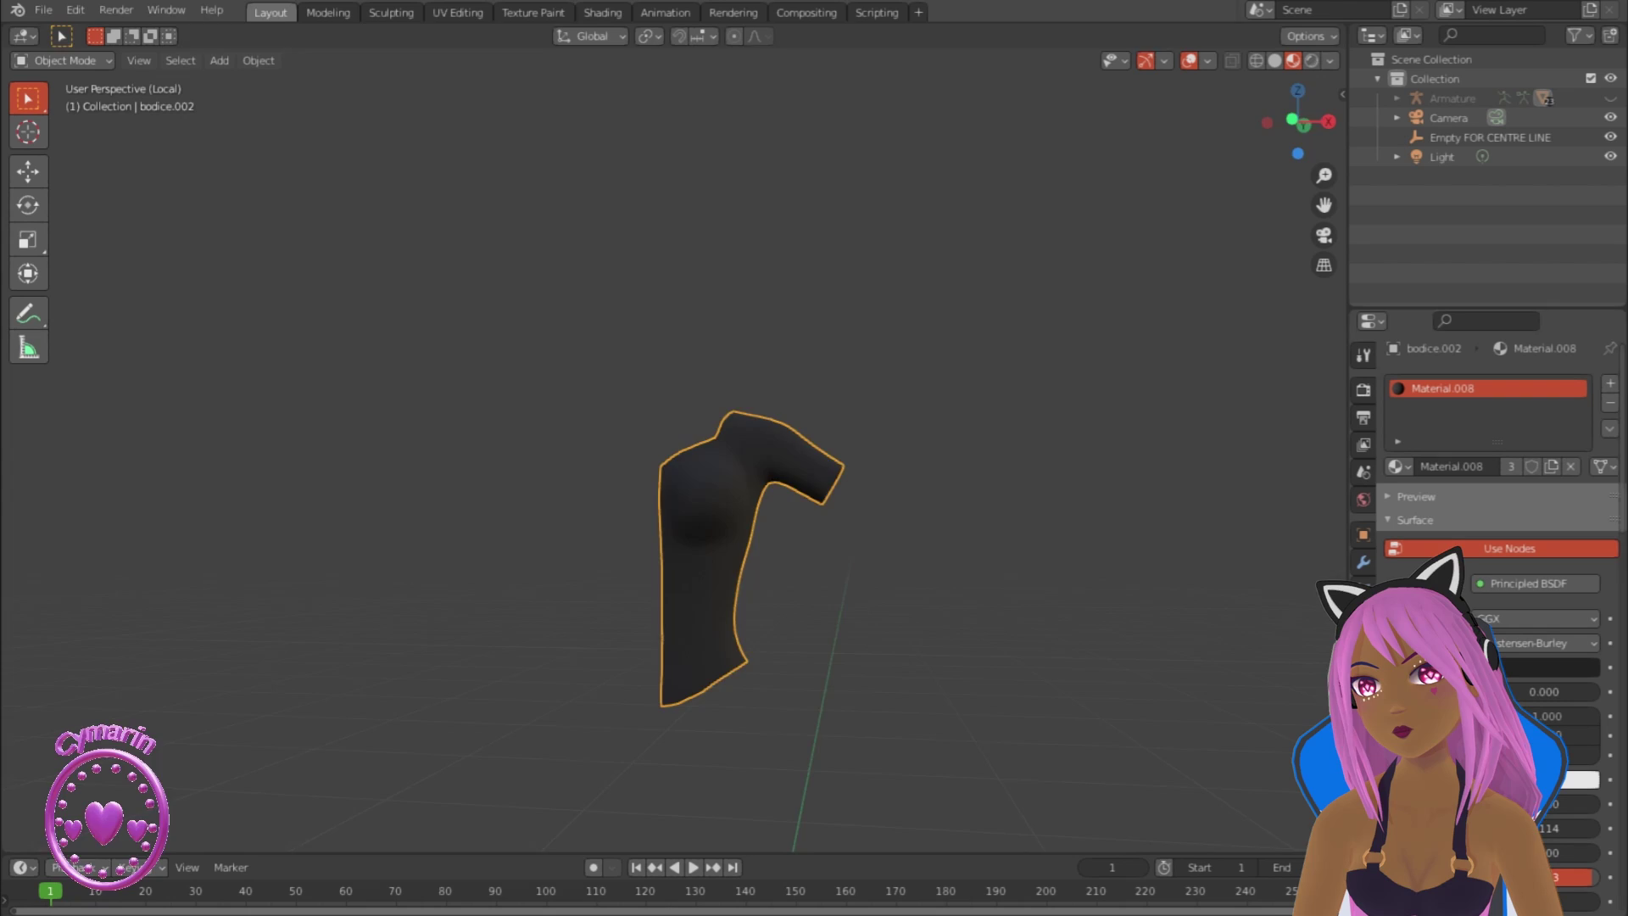
Step: Check the darkened half bodice from another angle and return the viewport to solid shading
scroll(822, 573, down, 2)
click(822, 572)
scroll(805, 583, up, 5)
scroll(804, 583, down, 3)
mouse_move(864, 591)
middle_down()
mouse_move(913, 602)
mouse_move(895, 600)
middle_up()
click(1275, 61)
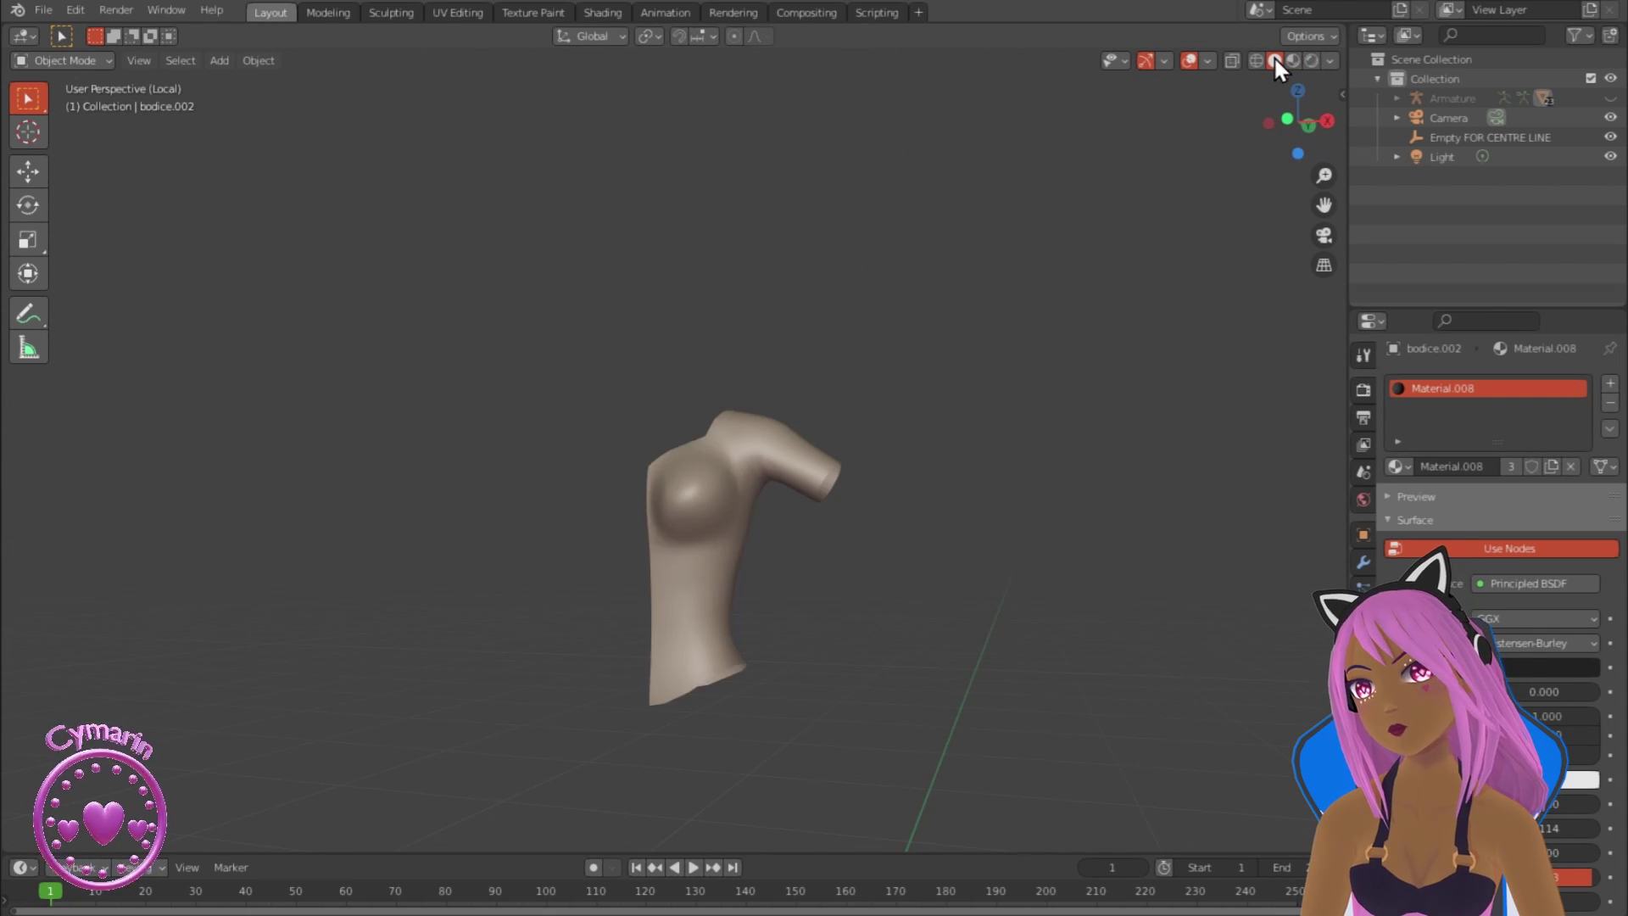
Step: Set the half bodice's origin to its geometry and open its modifier settings
key(KP_1)
shift+middle_drag(905, 786, 900, 529)
right_click(726, 365)
click(730, 428)
right_click(726, 440)
mouse_move(726, 441)
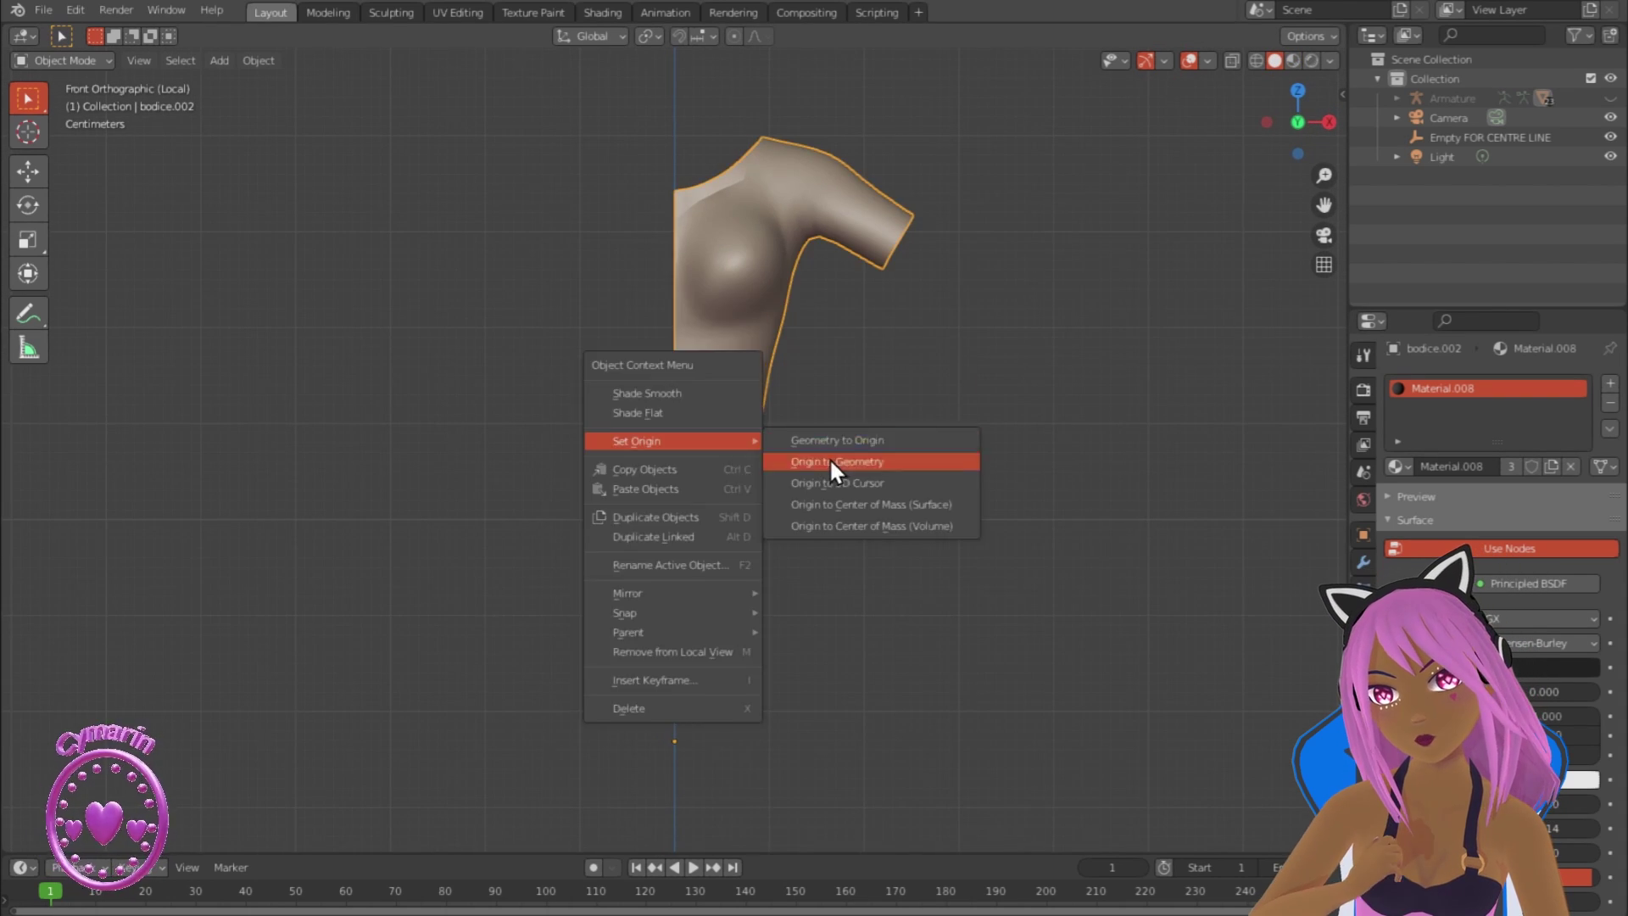
click(830, 462)
scroll(780, 487, down, 2)
middle_drag(757, 507, 756, 493)
scroll(708, 511, down, 3)
scroll(704, 512, up, 2)
click(1362, 562)
click(1436, 388)
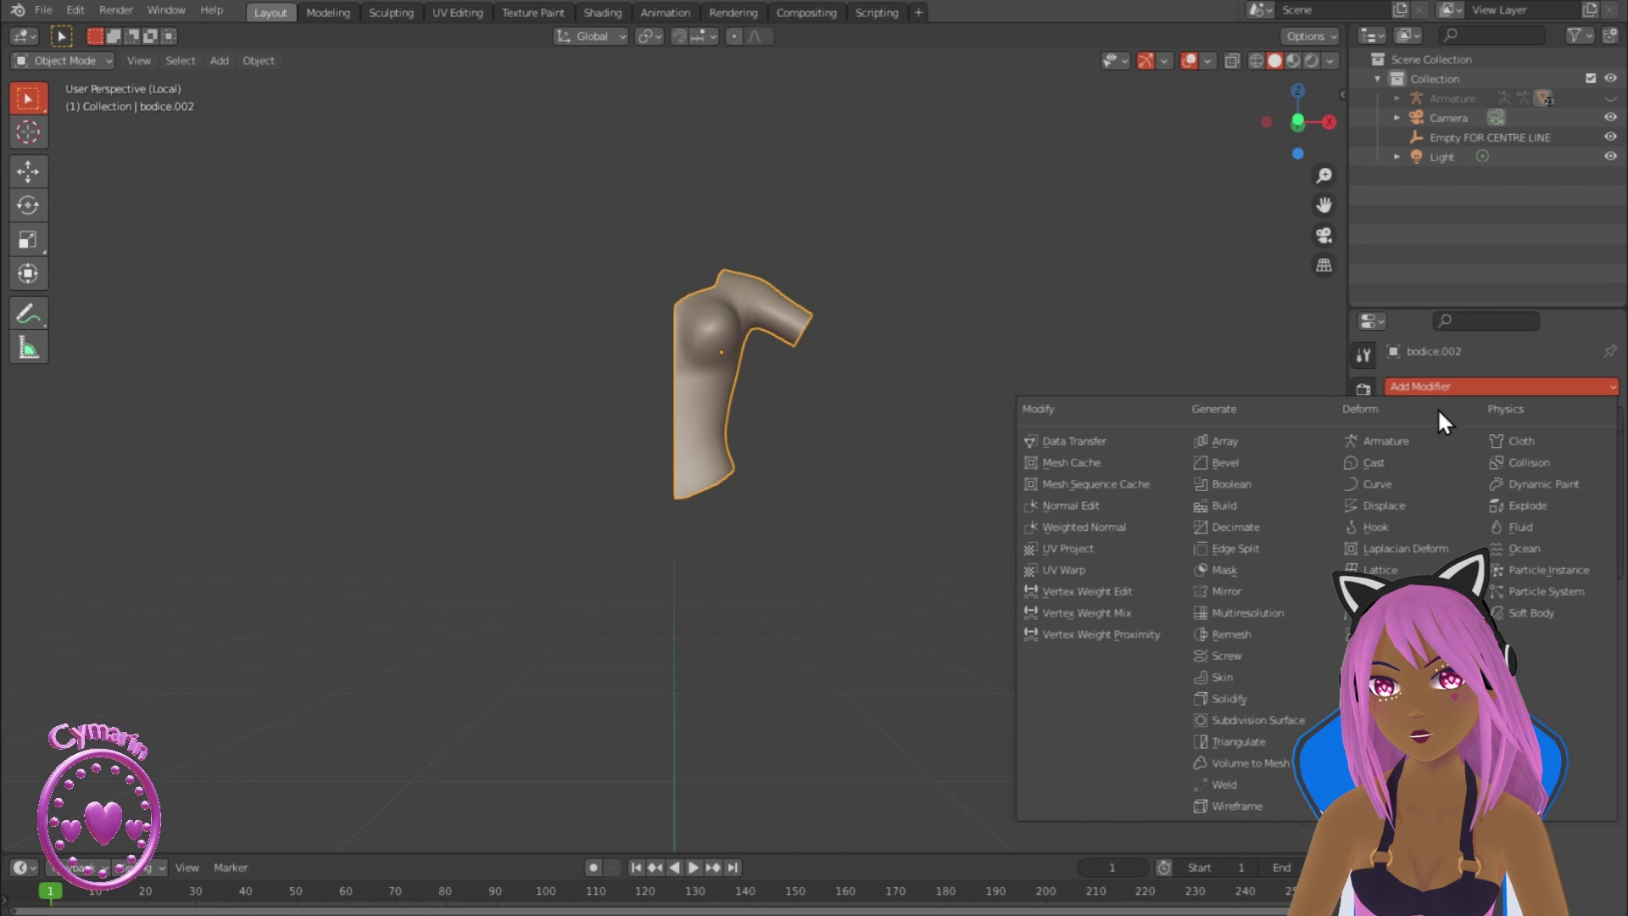
click(1260, 577)
click(1493, 416)
click(1506, 418)
scroll(721, 492, down, 1)
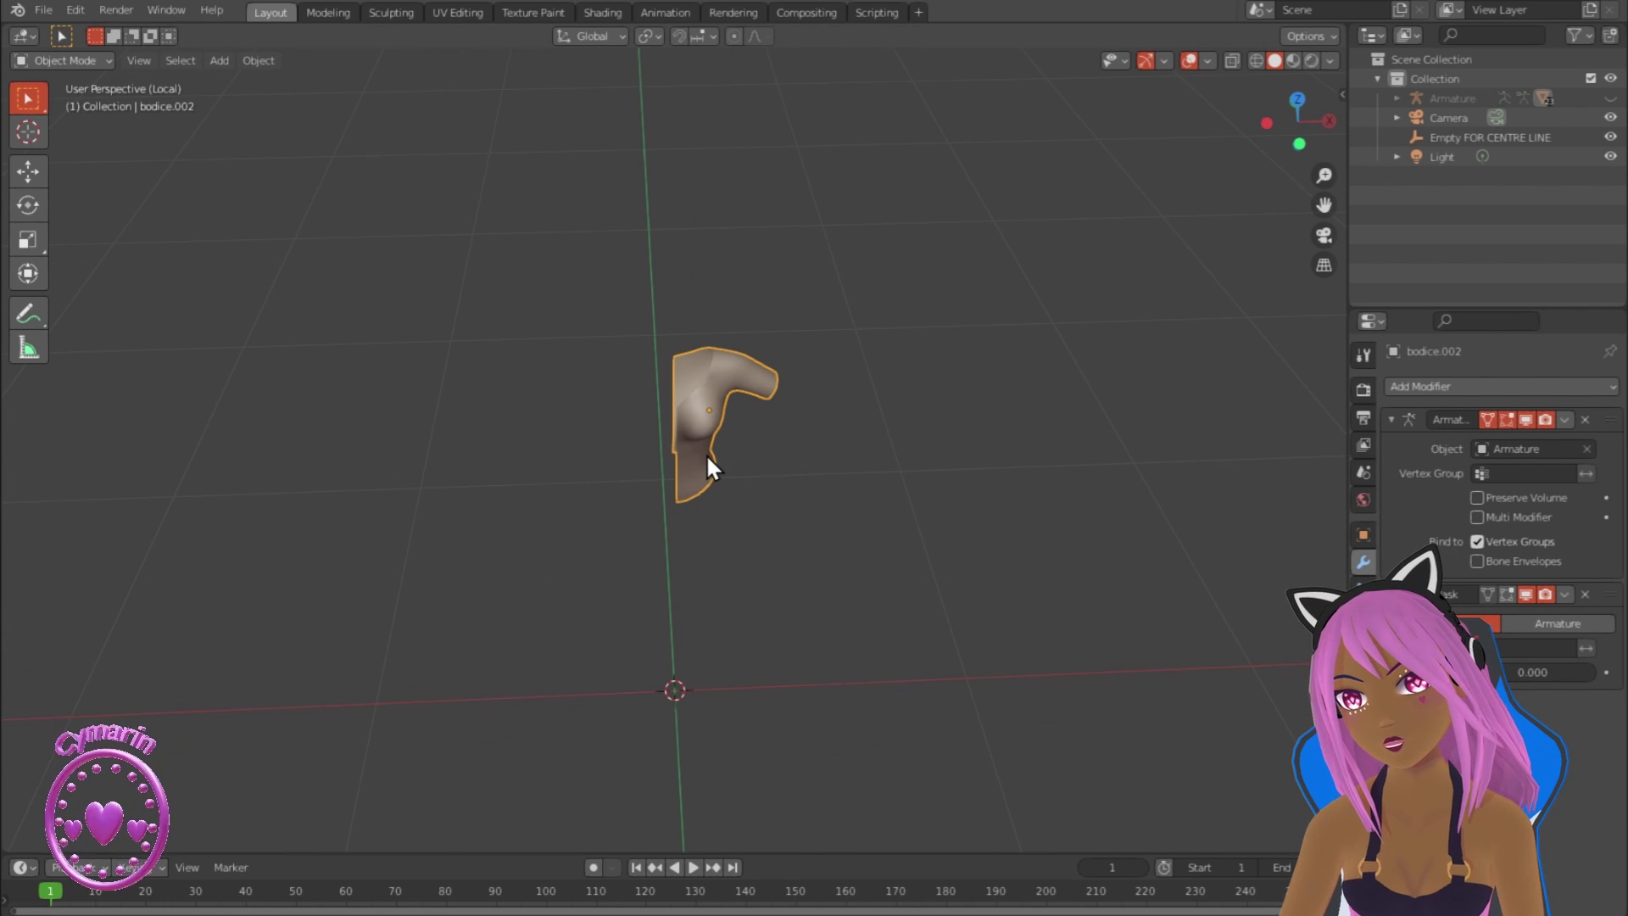
click(1584, 593)
Step: Add a Mirror modifier on the X axis with Empty FOR CENTRE LINE as the mirror object
click(1439, 387)
click(1265, 587)
middle_drag(805, 678, 805, 279)
scroll(810, 603, up, 4)
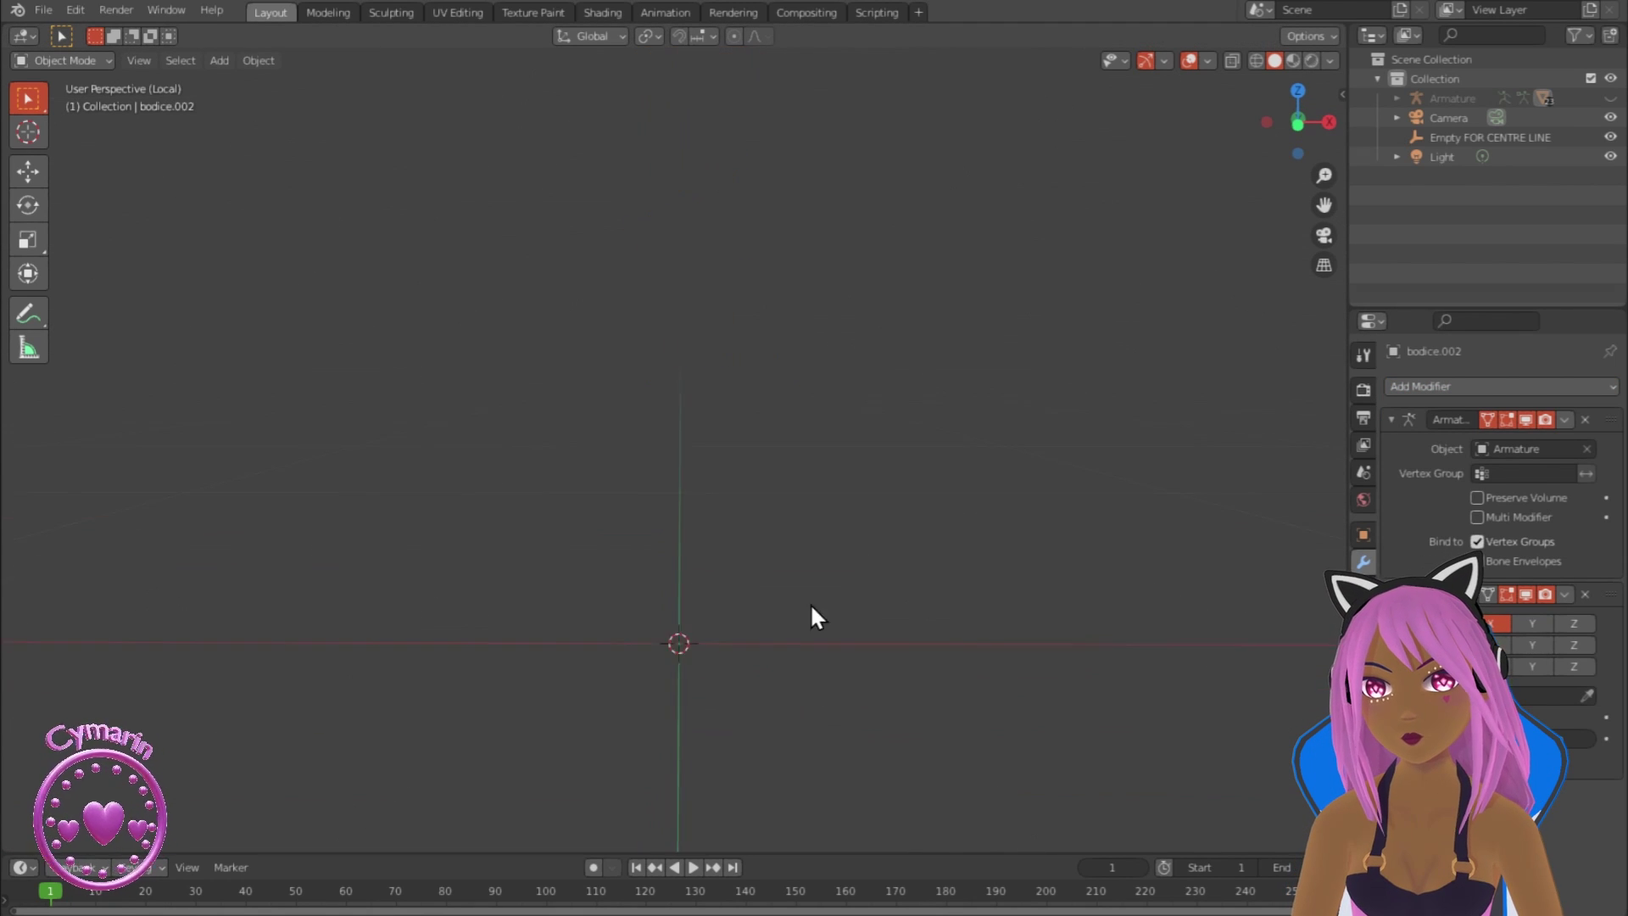
shift+middle_drag(811, 603, 816, 478)
click(689, 508)
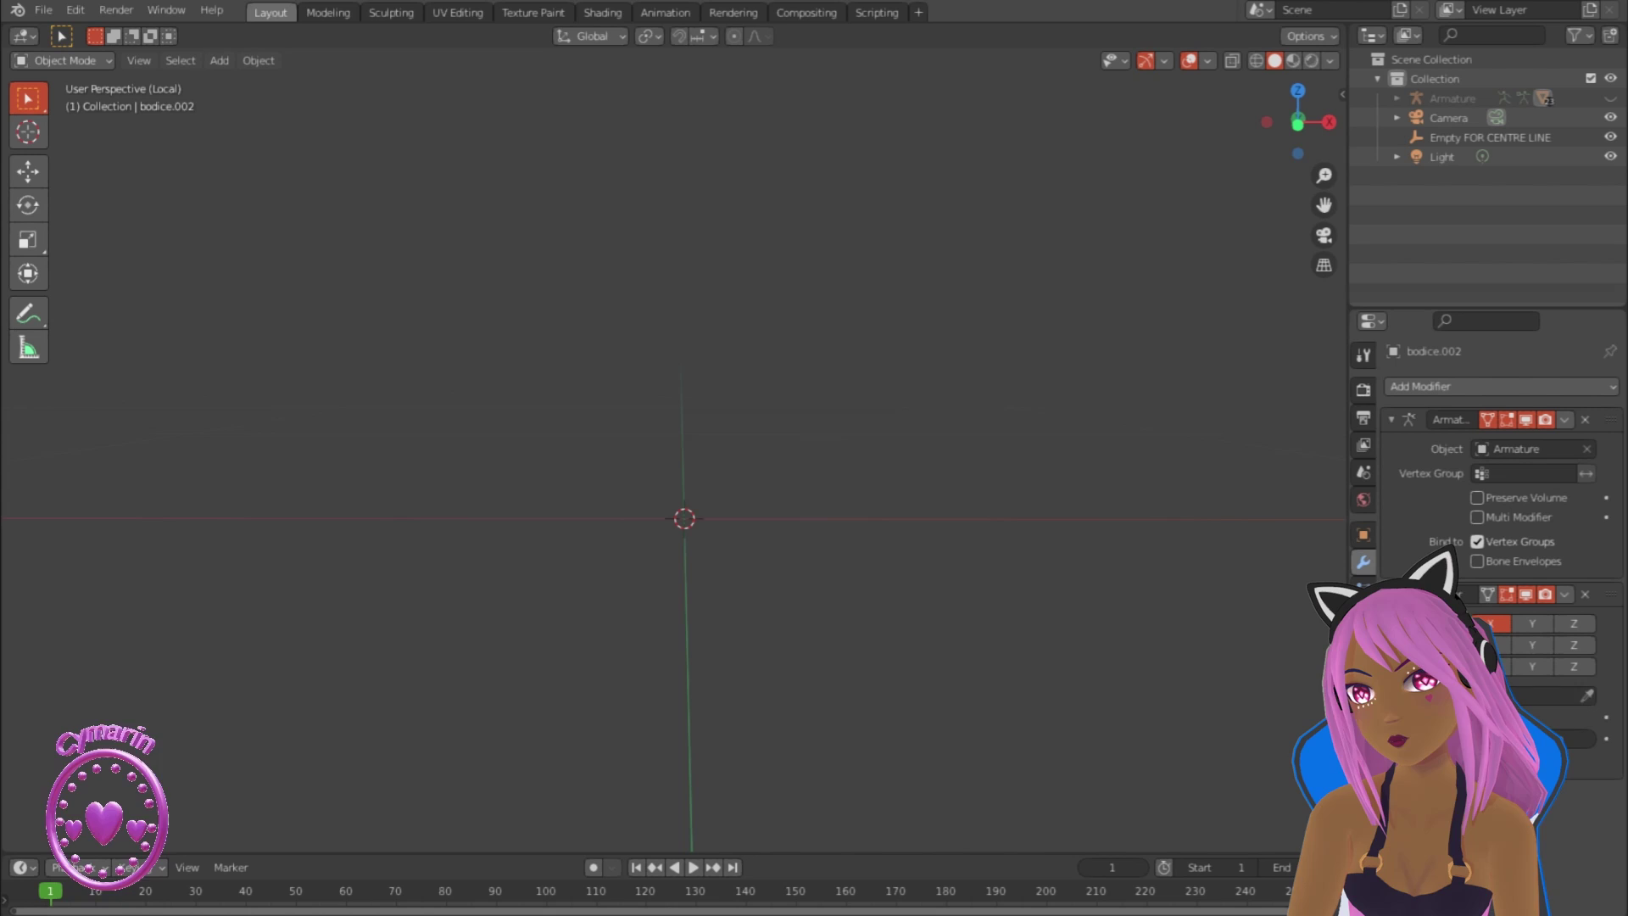
click(1517, 782)
shift+middle_drag(852, 322, 862, 767)
mouse_move(780, 347)
middle_down()
mouse_move(756, 525)
mouse_move(777, 348)
middle_up()
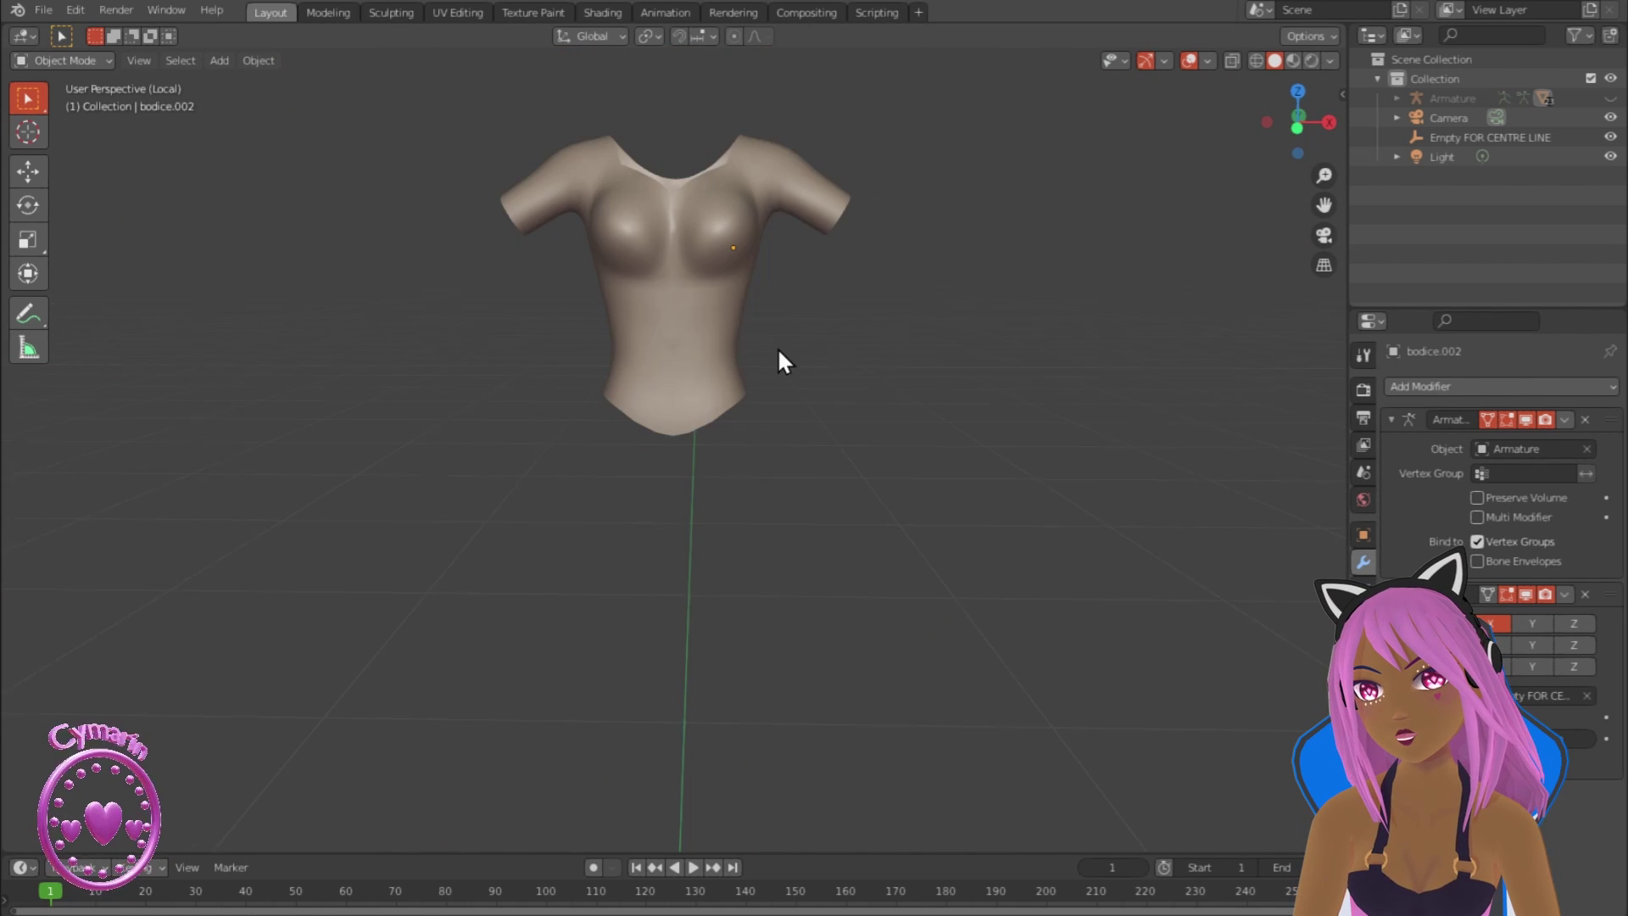
Step: Apply the Mirror modifier and extrude the bodice's full hem edge loop about 0.011 m down along Z
key(Tab)
middle_drag(750, 448, 676, 433)
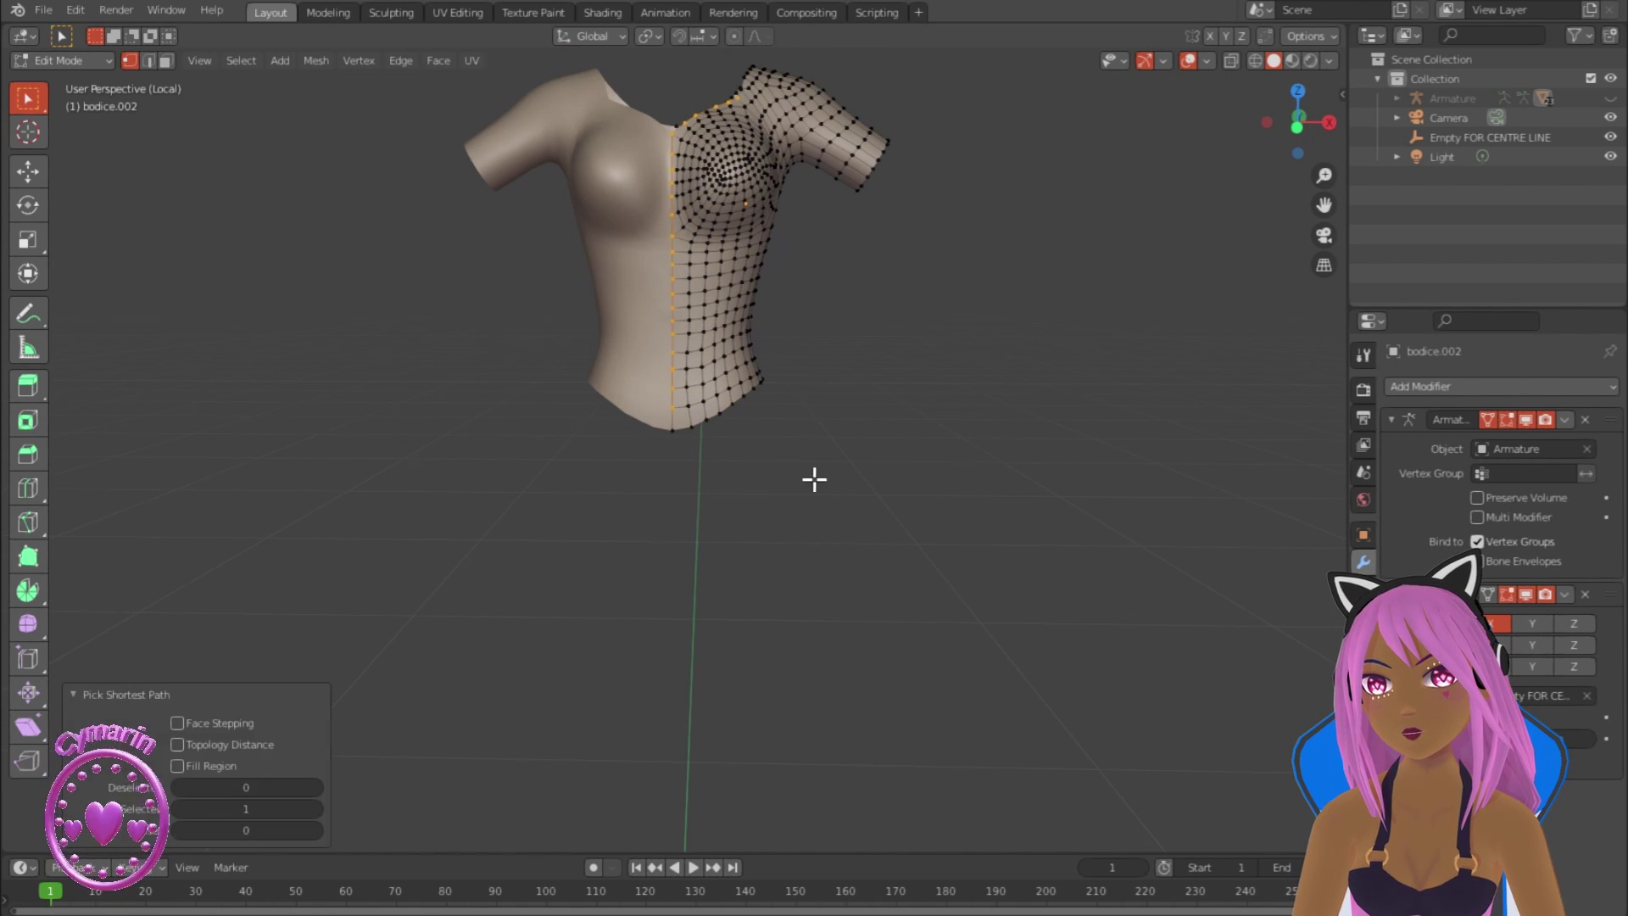
alt+click(693, 427)
scroll(814, 479, down, 3)
middle_drag(814, 479, 856, 529)
key(e)
key(z)
click(866, 540)
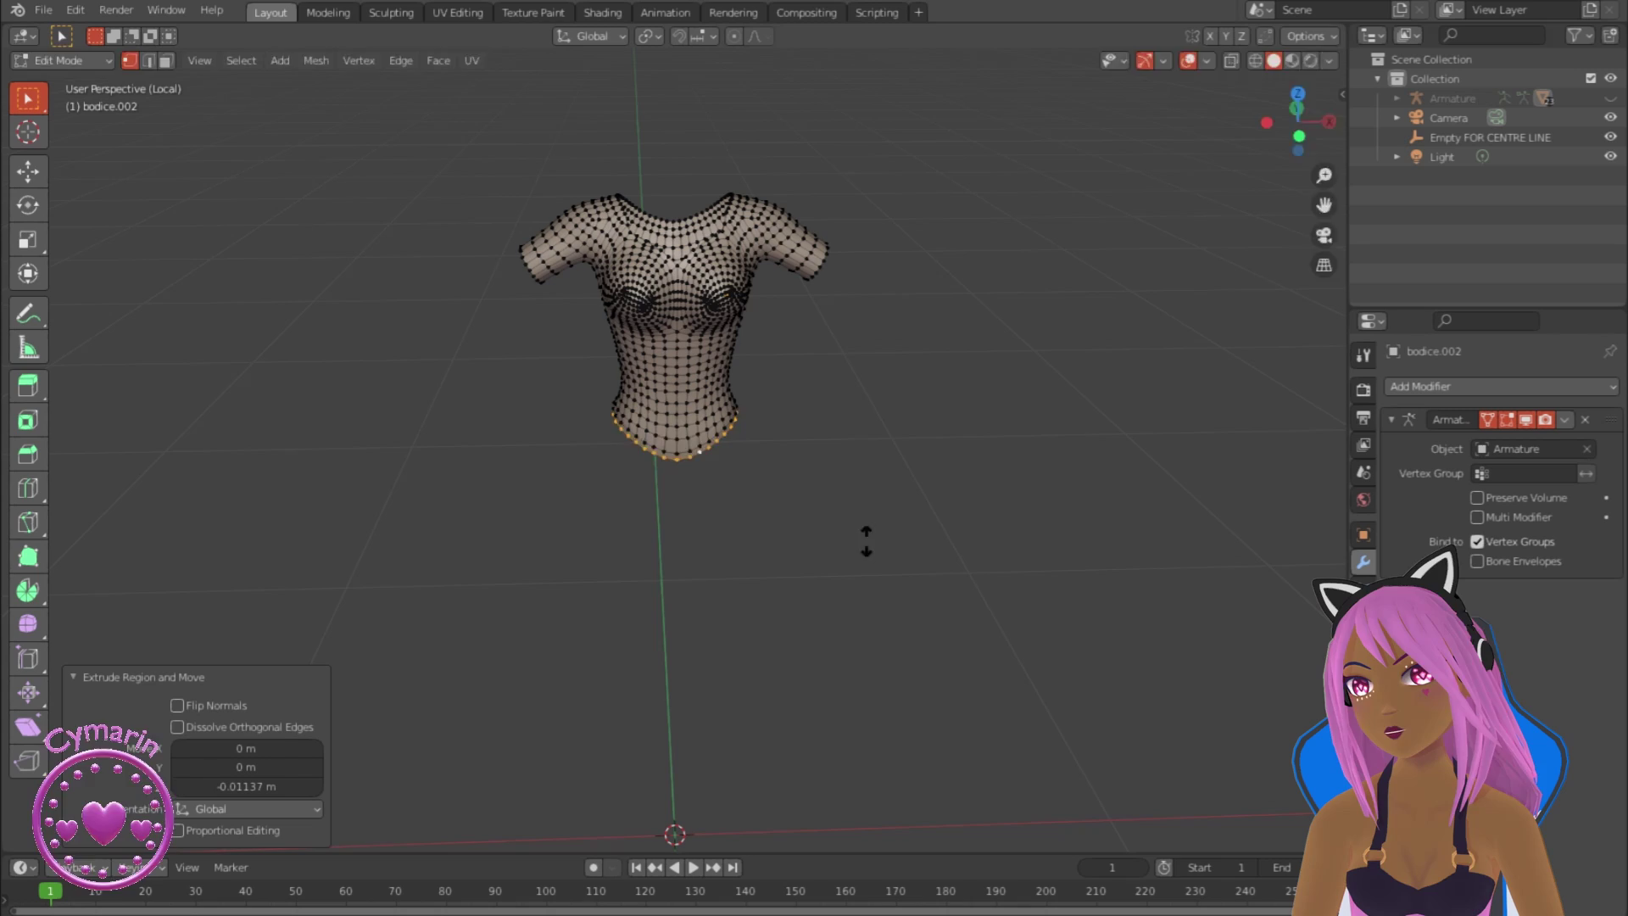
Step: Flare the extruded hem loop outward along its normals by about 0.353 m
key(alt+s)
click(1024, 672)
key(KP_1)
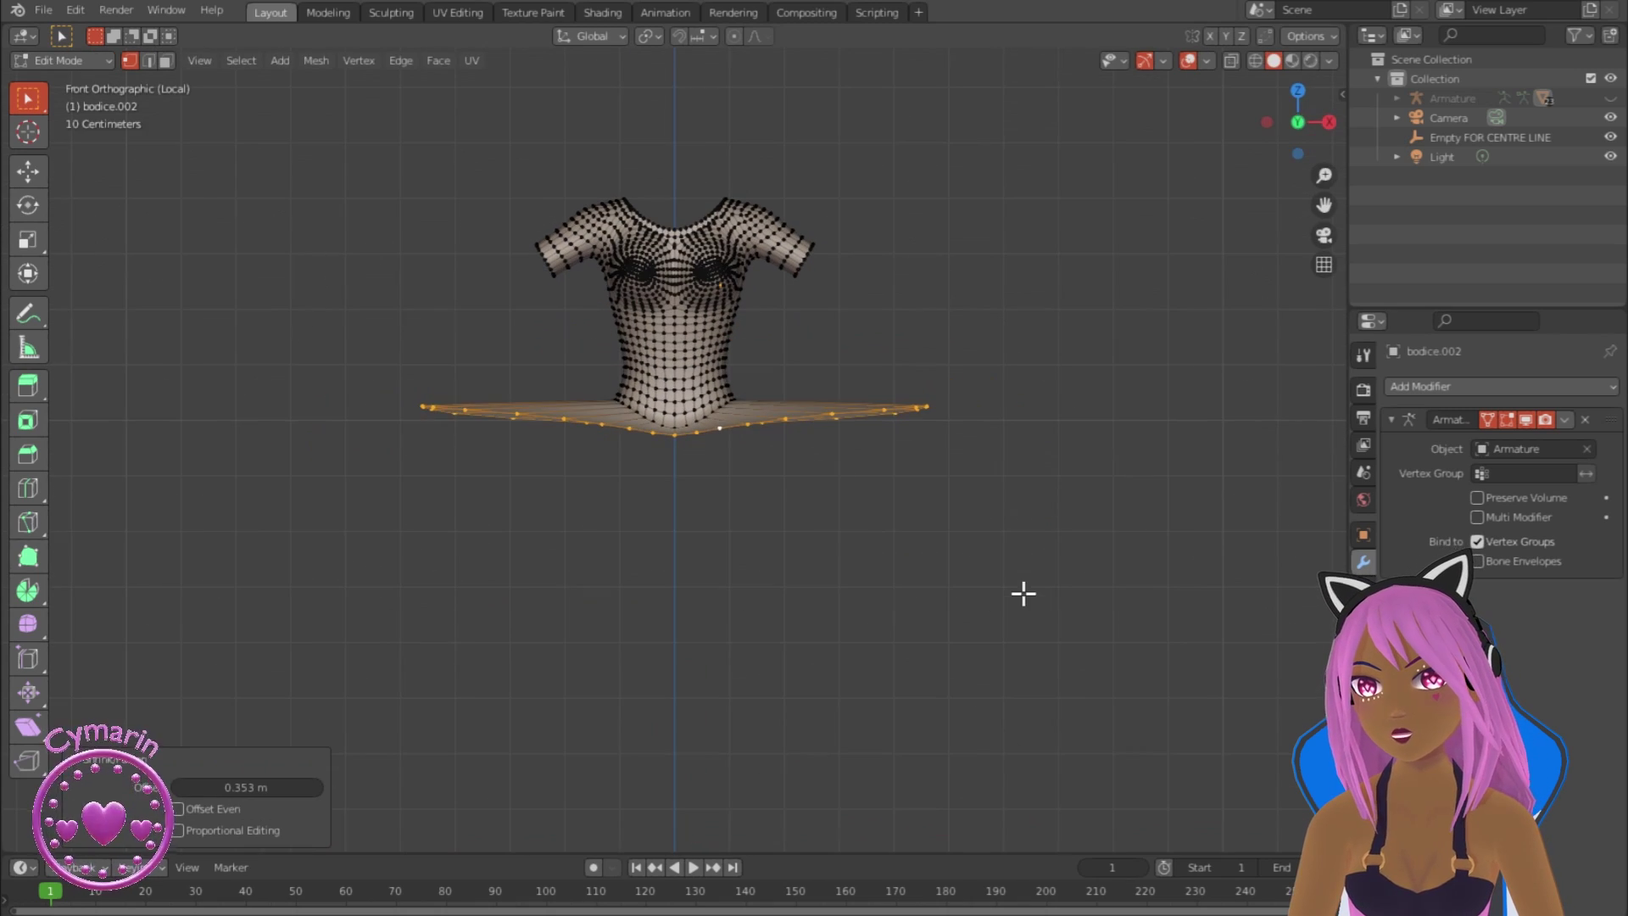
Step: Lower the flared hem loop about 0.453 m along Z and edge-slide it roughly halfway back up the skirt
key(g)
key(z)
click(985, 807)
key(g)
key(g)
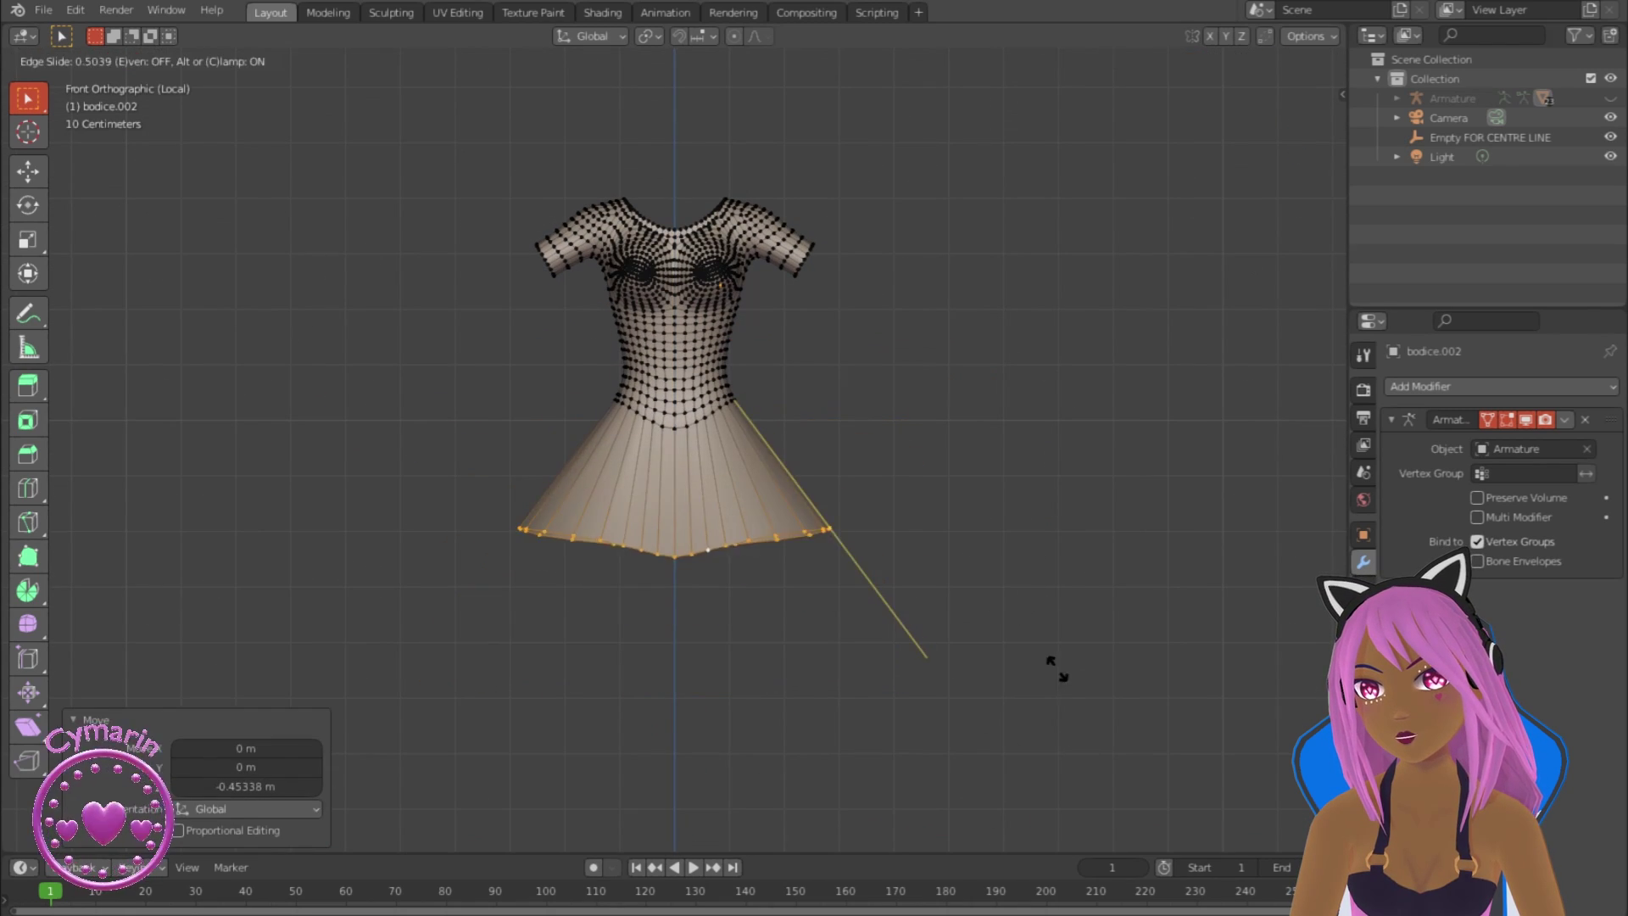
click(1054, 670)
Step: Adjust the hem by sliding it along the skirt edges and flatten the full hem loop by scaling it to 0 on Z
middle_drag(789, 675, 336, 705)
scroll(574, 664, up, 4)
middle_drag(574, 665, 748, 812)
key(g)
key(g)
middle_drag(754, 739, 407, 651)
click(685, 601)
alt+click(687, 646)
key(Return)
scroll(846, 705, down, 3)
middle_drag(847, 705, 564, 683)
scroll(825, 695, up, 4)
scroll(564, 683, down, 2)
key(KP_7)
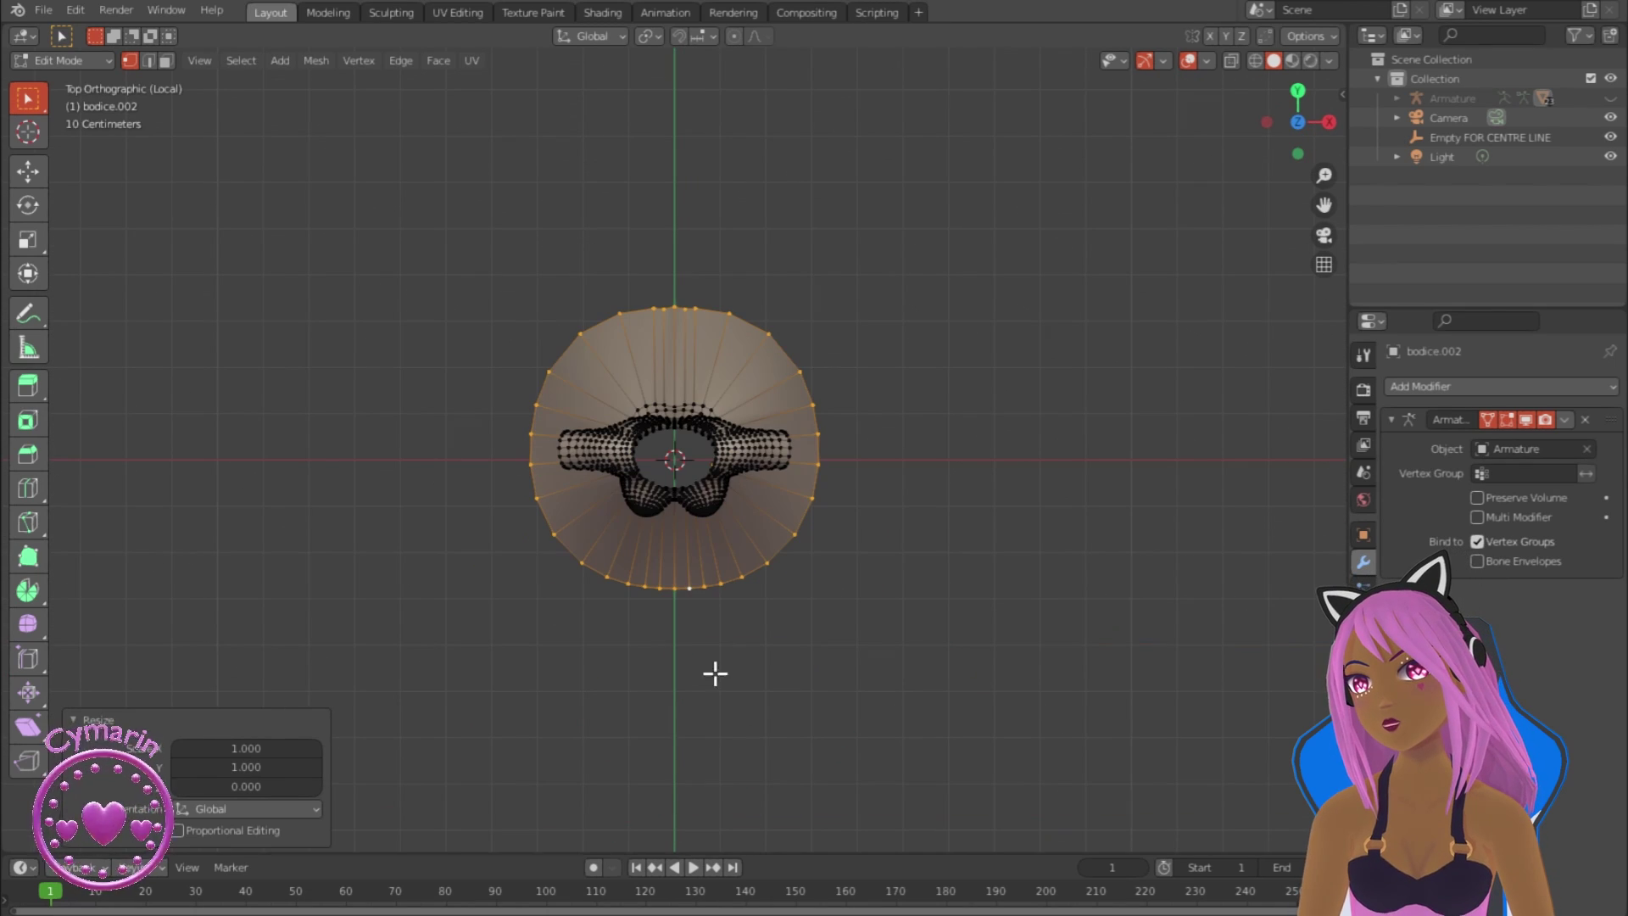
key(Tab)
key(Tab)
drag(348, 145, 666, 404)
click(712, 464)
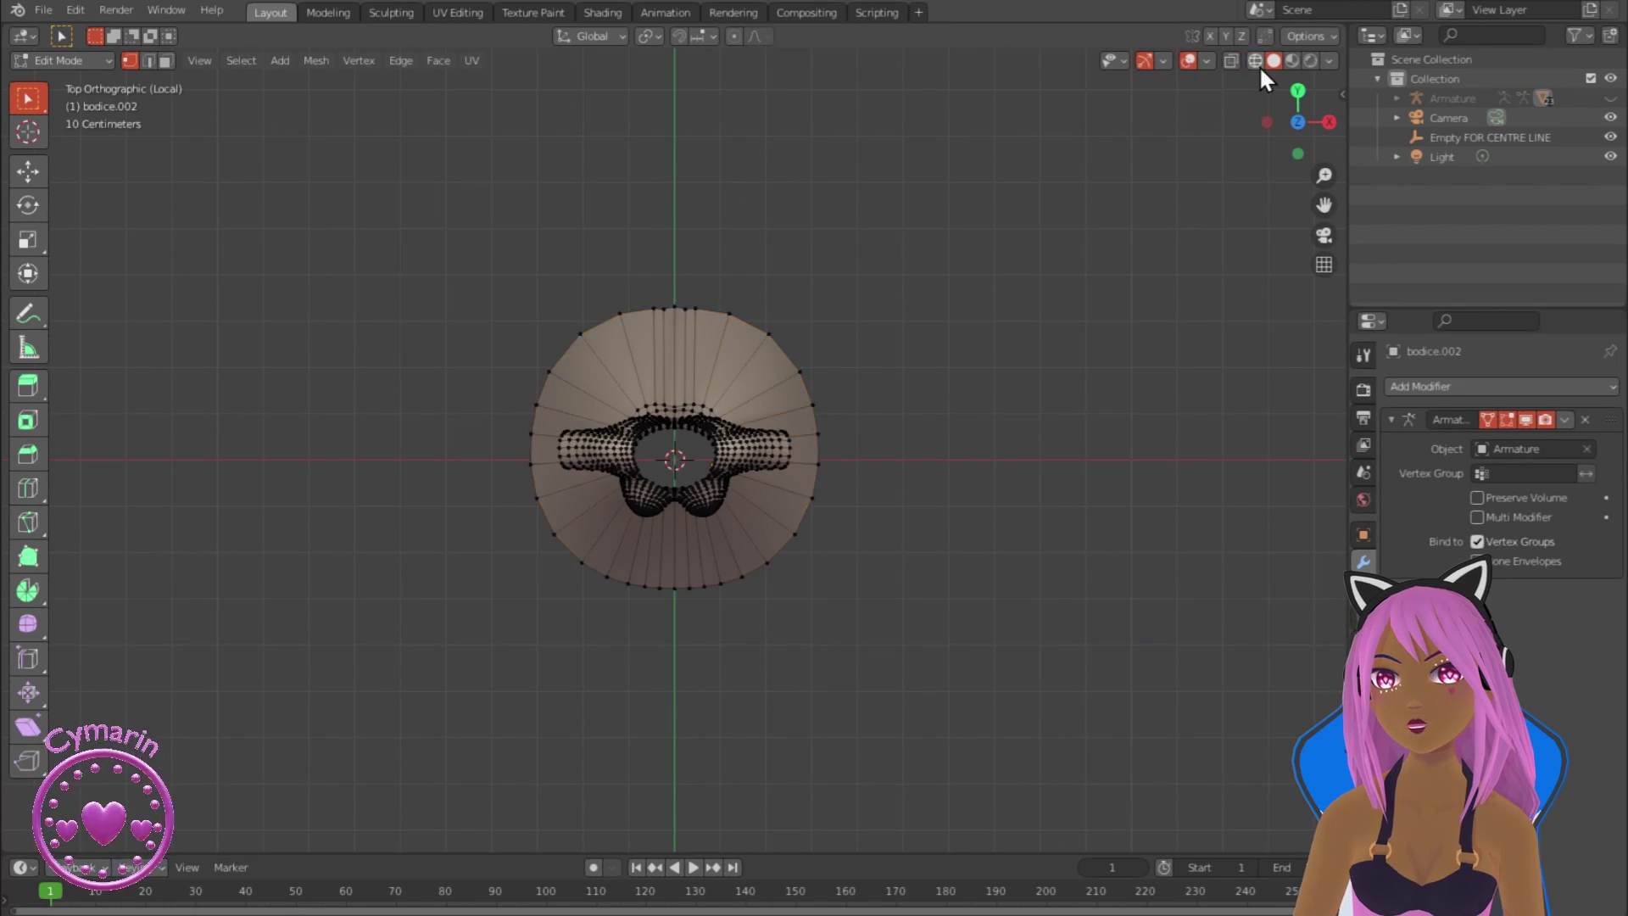
click(1231, 61)
drag(388, 173, 668, 792)
middle_drag(669, 792, 836, 519)
scroll(625, 644, up, 6)
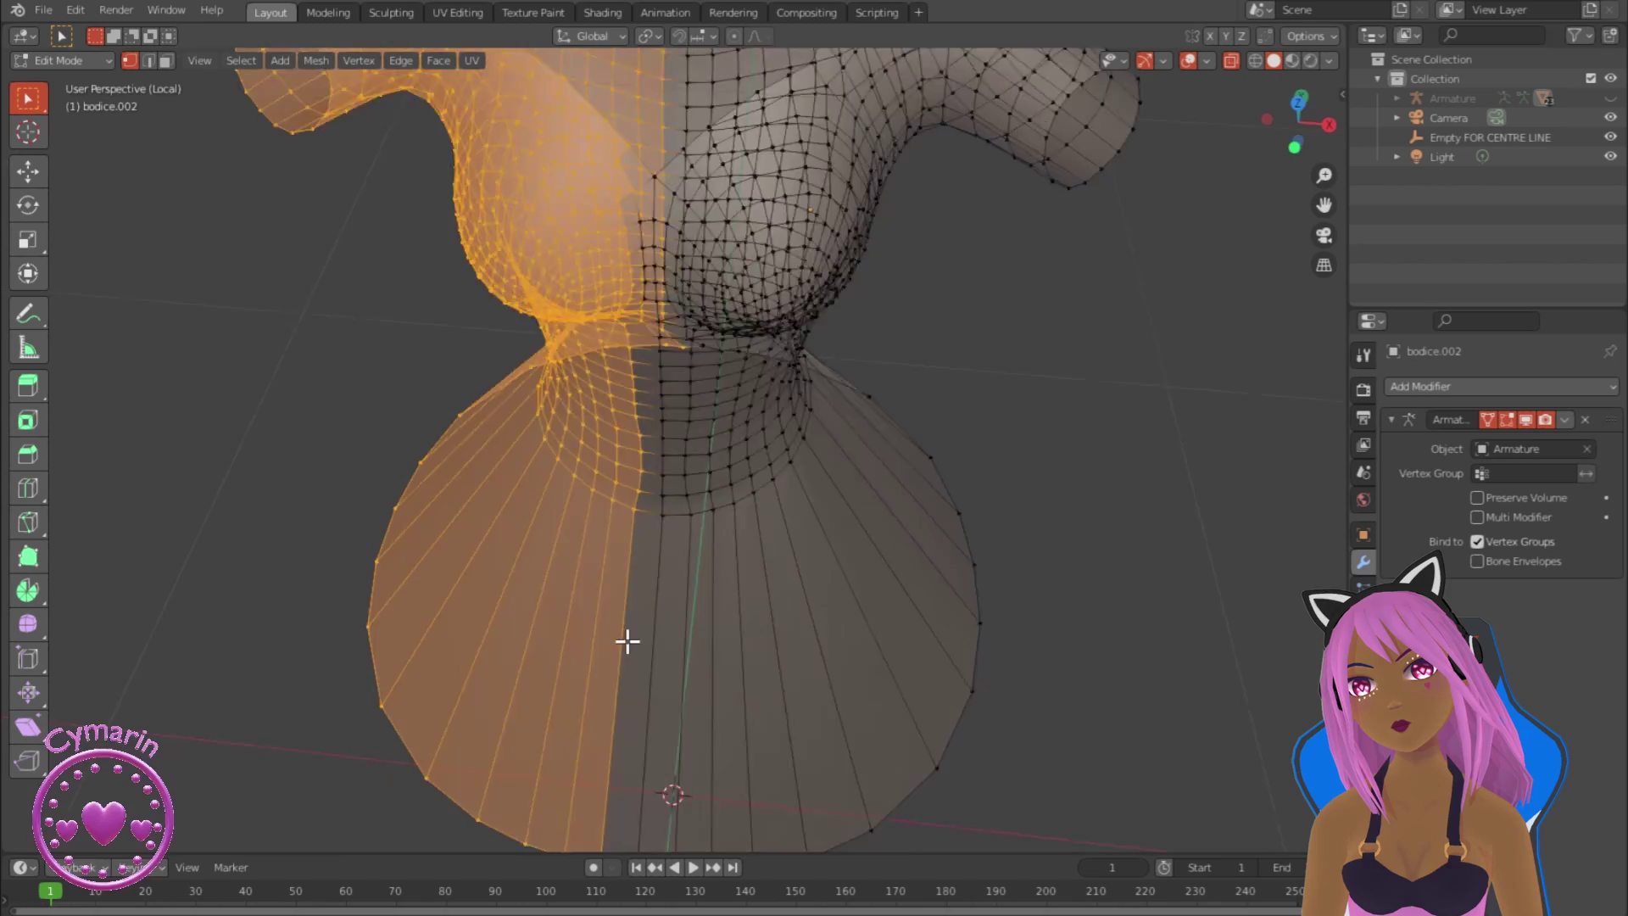
middle_drag(671, 455, 670, 415)
click(669, 434)
click(1231, 61)
Step: Select the front and back centre-line edge loops of the dress and delete their vertices
middle_drag(661, 593, 658, 552)
alt+click(668, 373)
scroll(669, 272, down, 3)
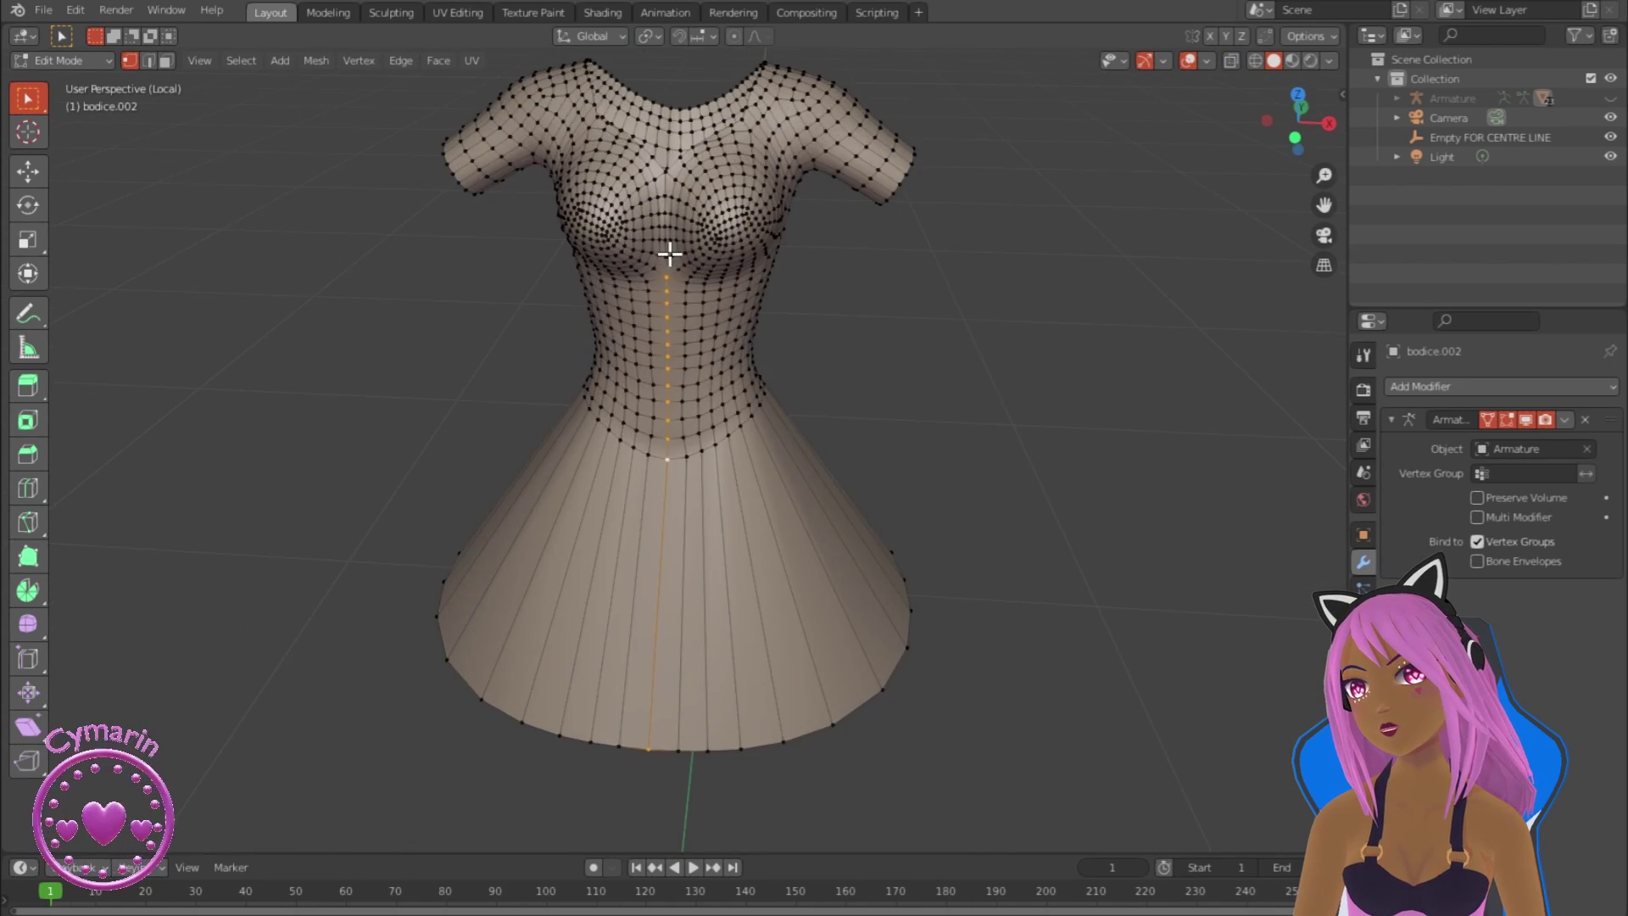
middle_drag(1025, 390, 616, 370)
alt+shift+click(680, 473)
key(x)
click(881, 488)
Step: Select the linked dress half on the negative X side and delete its faces
key(KP_1)
key(l)
key(x)
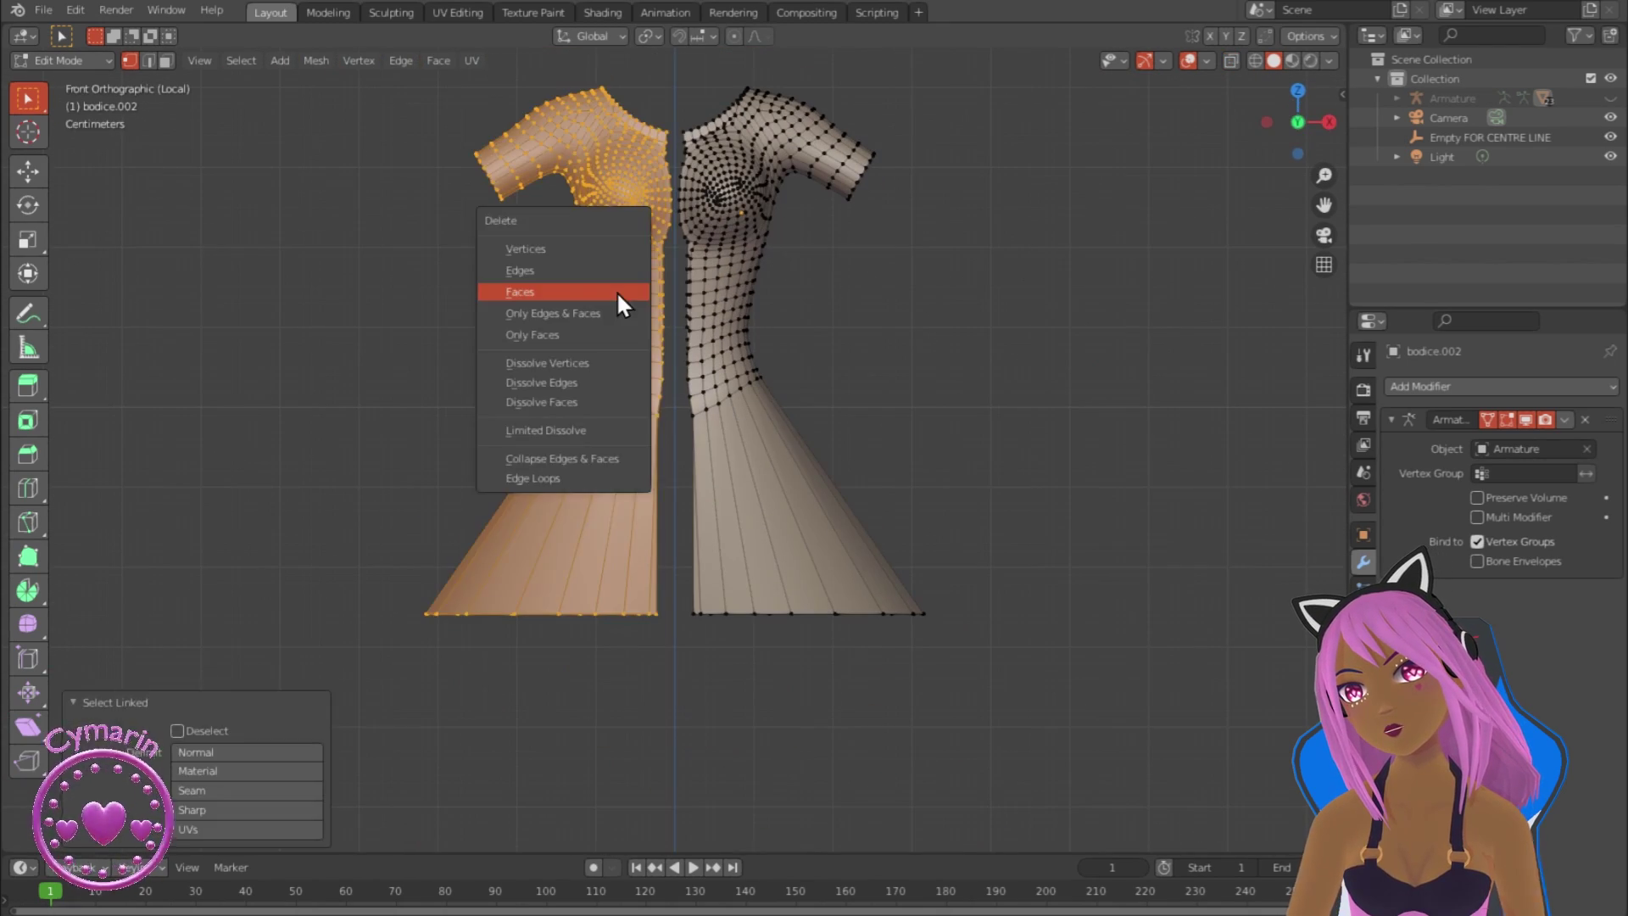
click(619, 294)
Step: Bring the remaining half's cut edge onto the centre line and shift the back centre hem vertex slightly inward along Y
middle_drag(661, 441, 679, 562)
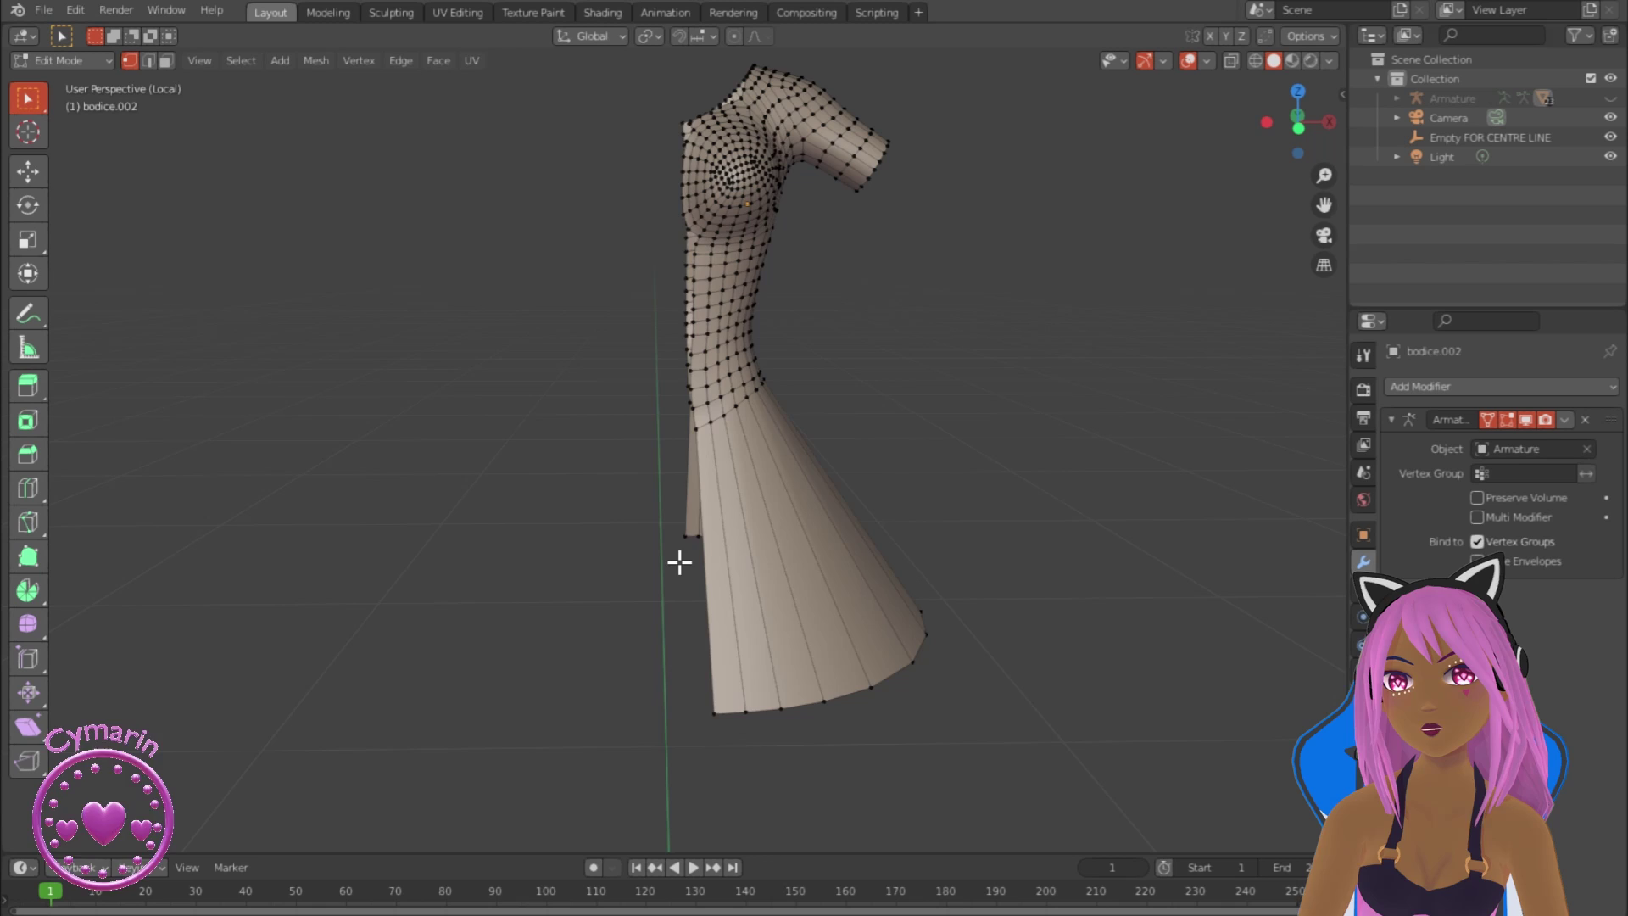
key(KP_7)
key(g)
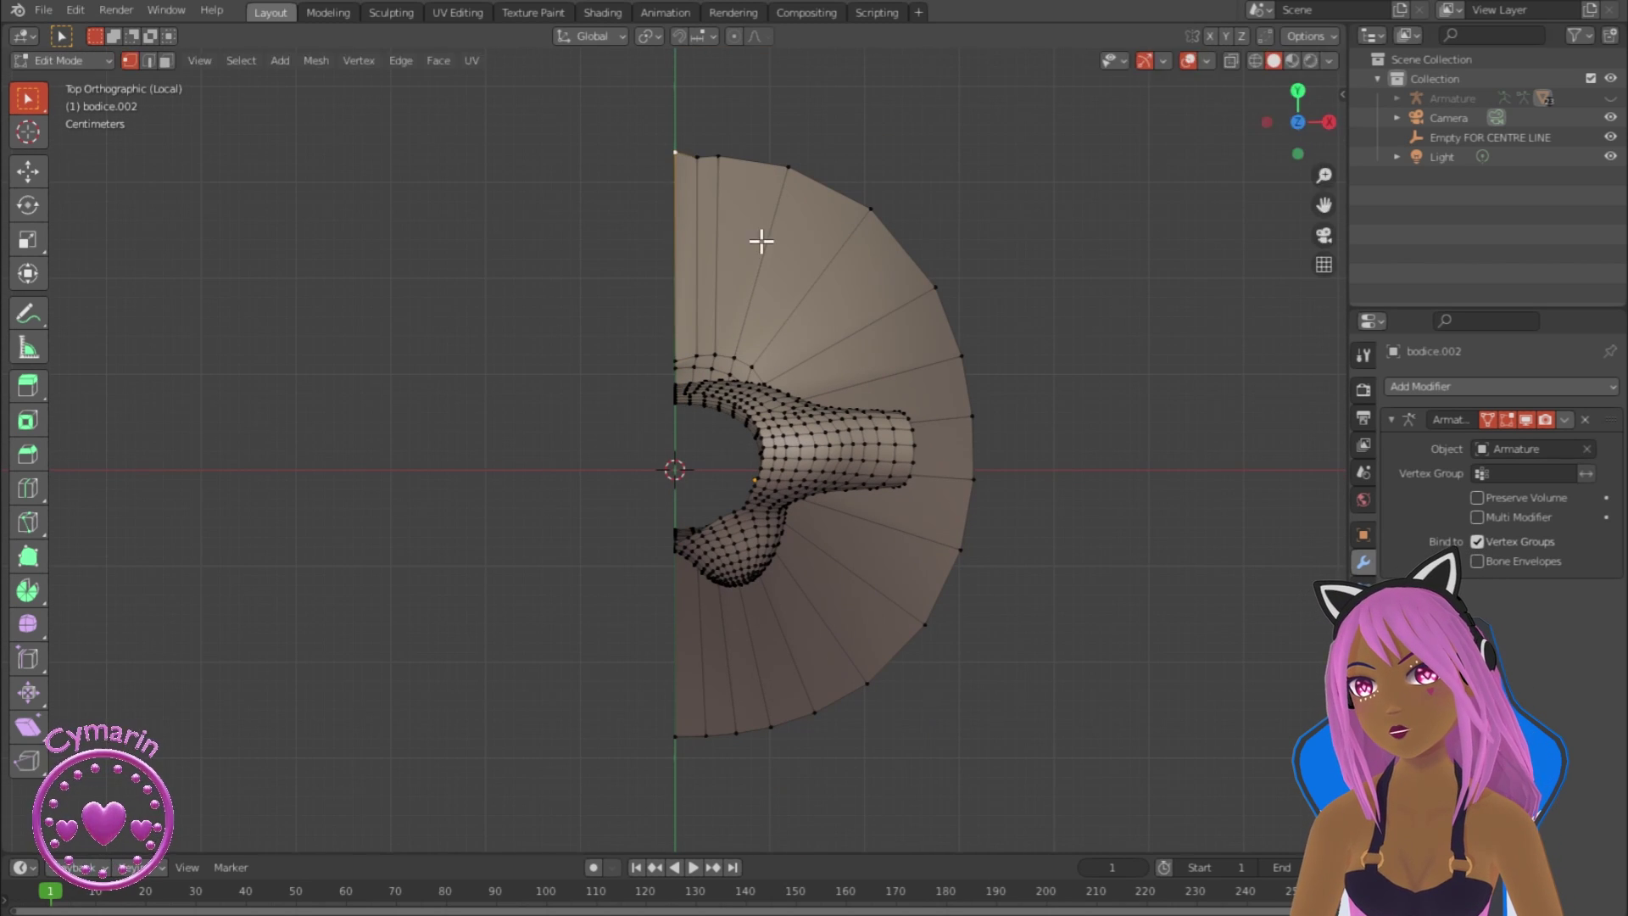
key(y)
click(762, 252)
Step: Vertex-slide the two hem vertices nearest the back centre to spread them more evenly
click(721, 161)
key(g)
key(g)
click(781, 215)
click(700, 159)
key(g)
key(g)
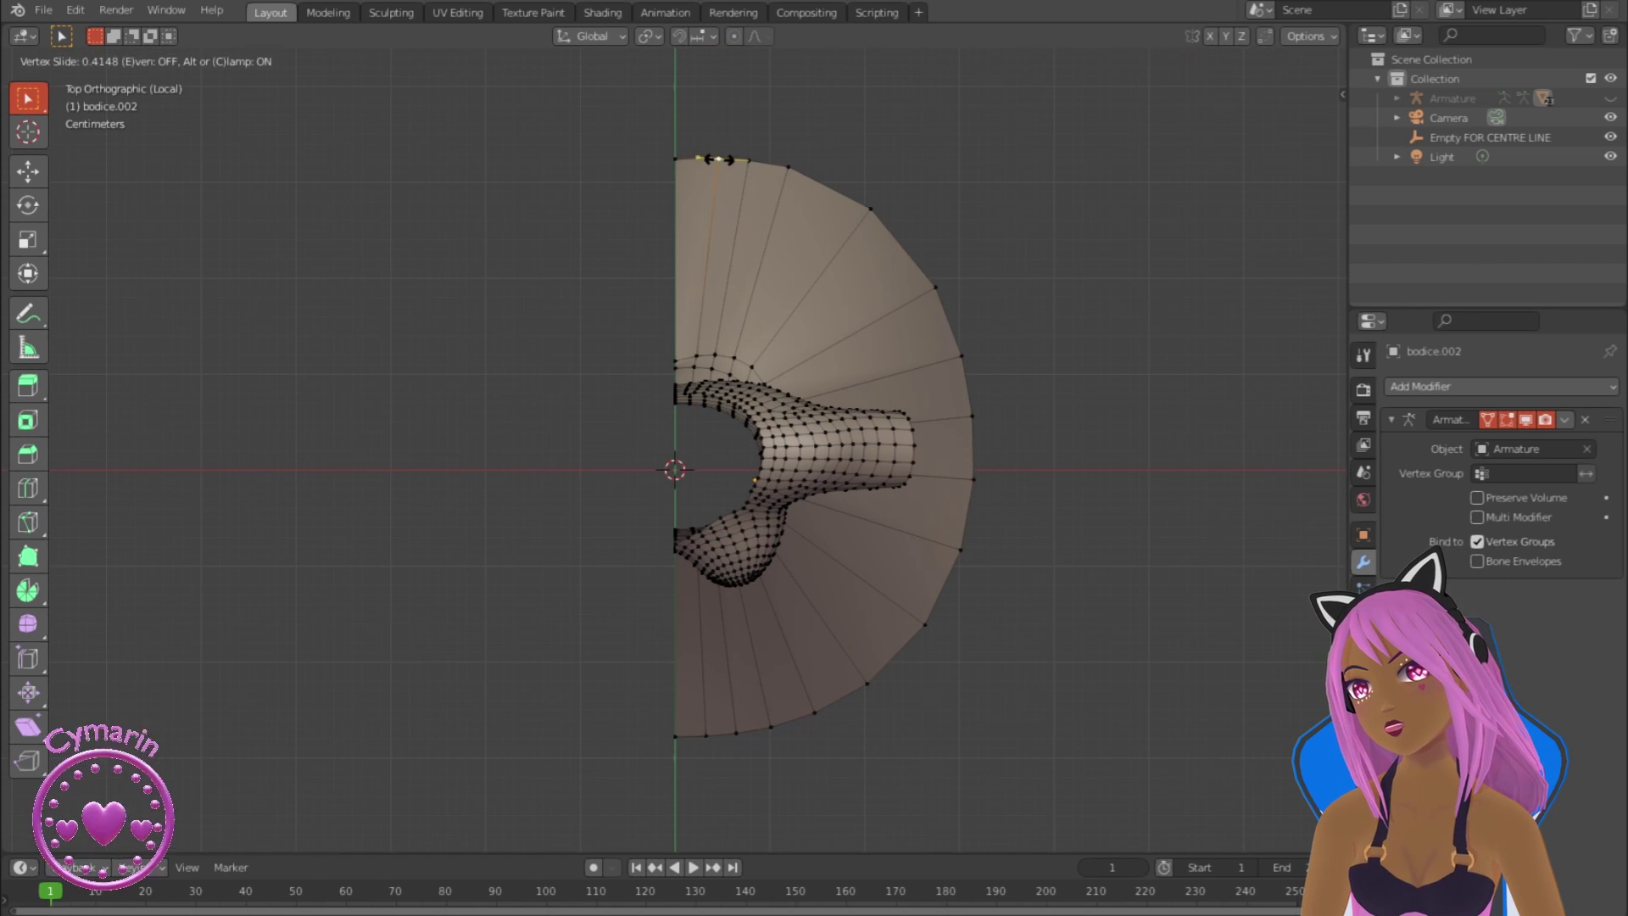
click(723, 159)
Step: Vertex-slide the next hem vertices around the back curve to even their spacing, the last by about 0.363
click(872, 210)
key(g)
key(g)
click(899, 241)
click(811, 179)
key(g)
key(g)
click(830, 187)
click(749, 161)
key(g)
key(g)
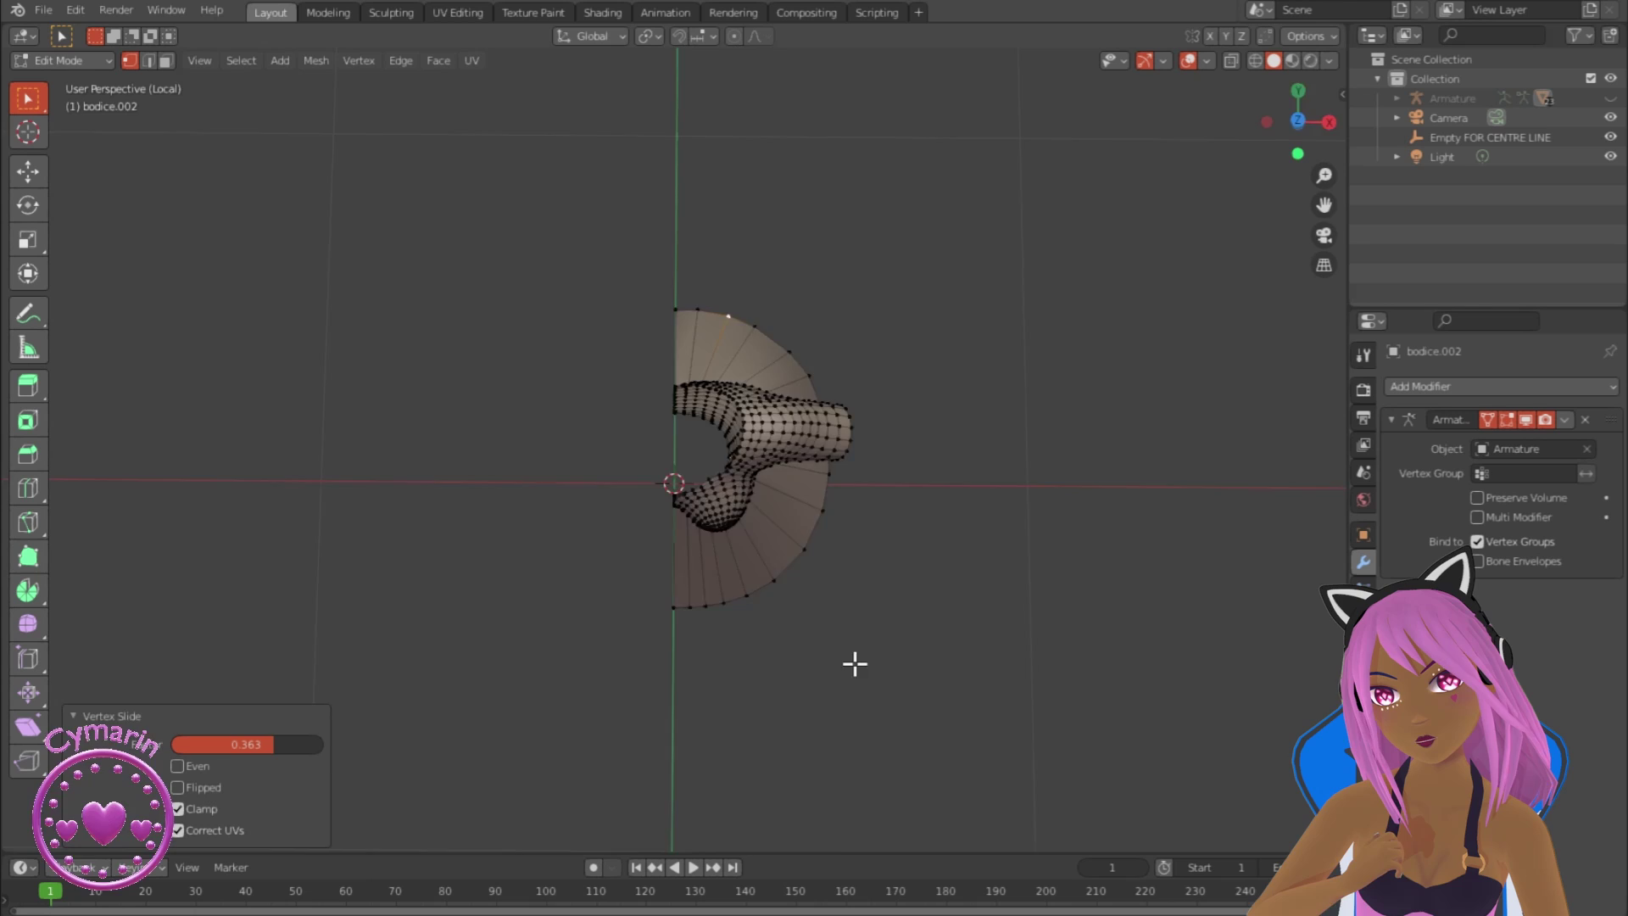
Step: Vertex-slide the hem vertices around the front curve to even their spacing, one of them by about 0.355
click(820, 552)
key(g)
key(g)
click(828, 535)
click(755, 602)
key(g)
key(g)
click(777, 590)
click(730, 610)
key(g)
key(g)
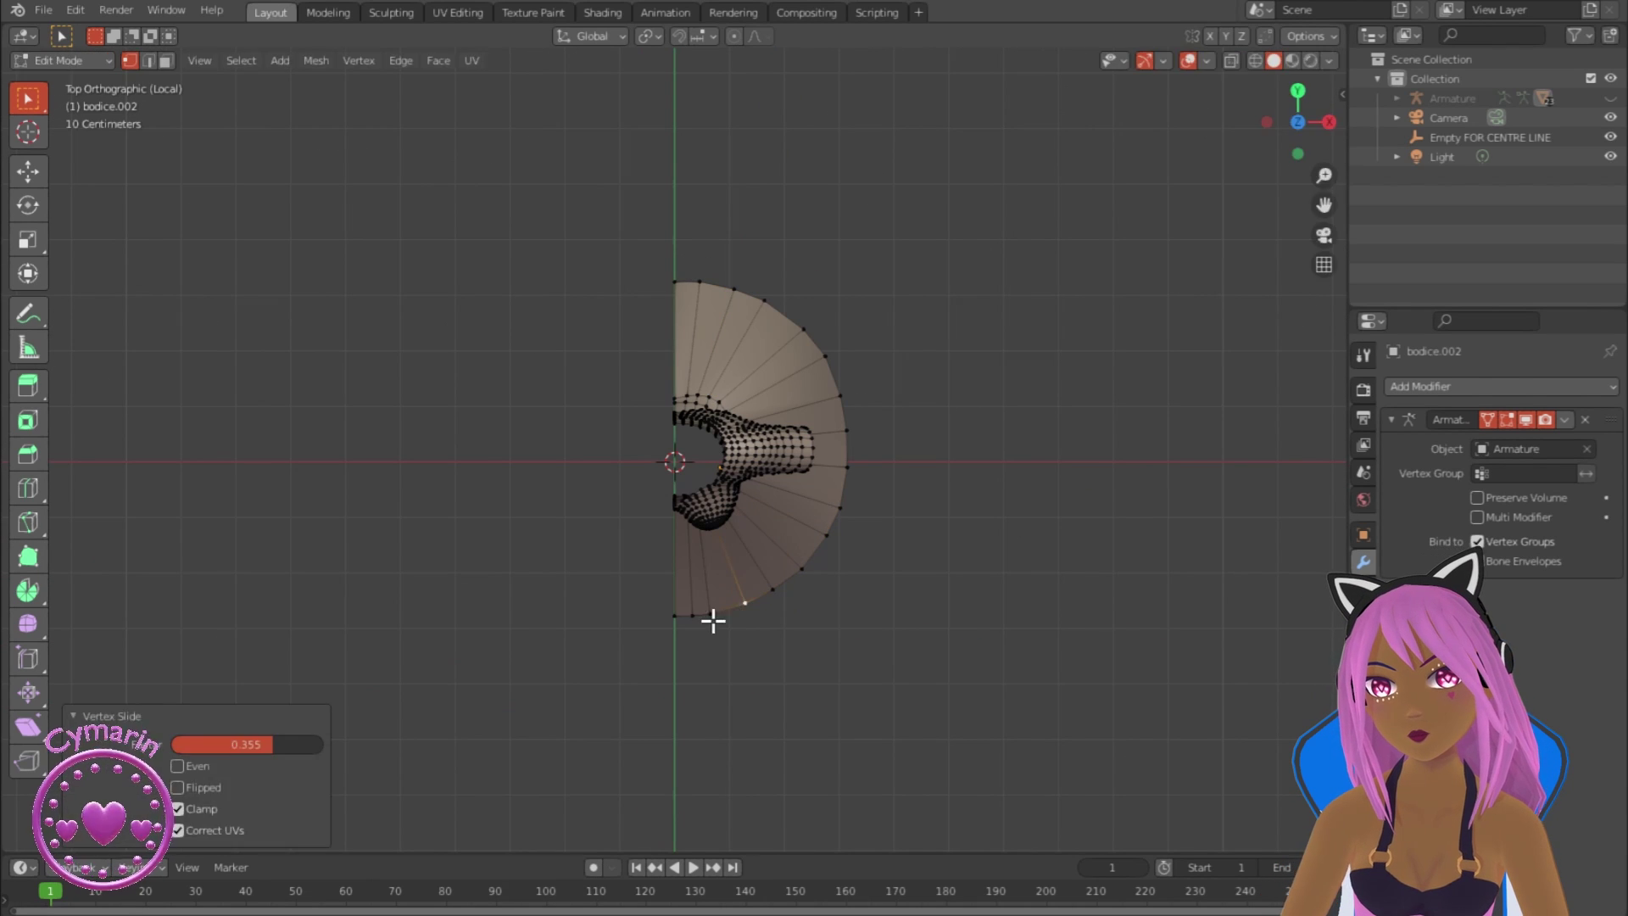
click(315, 60)
mouse_move(364, 79)
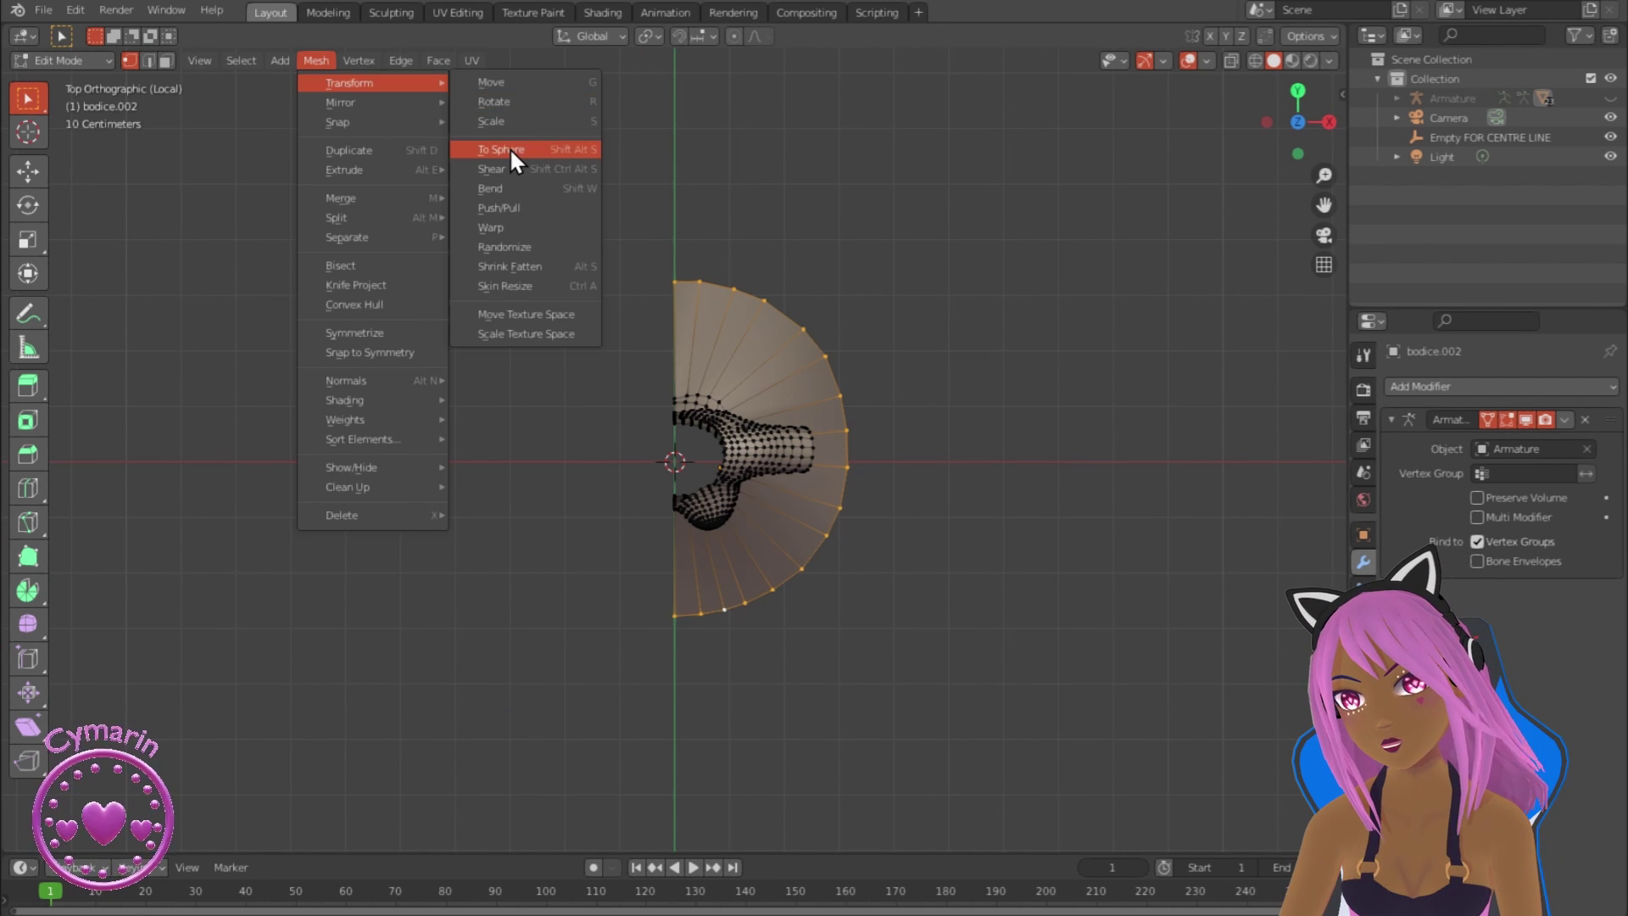
click(517, 156)
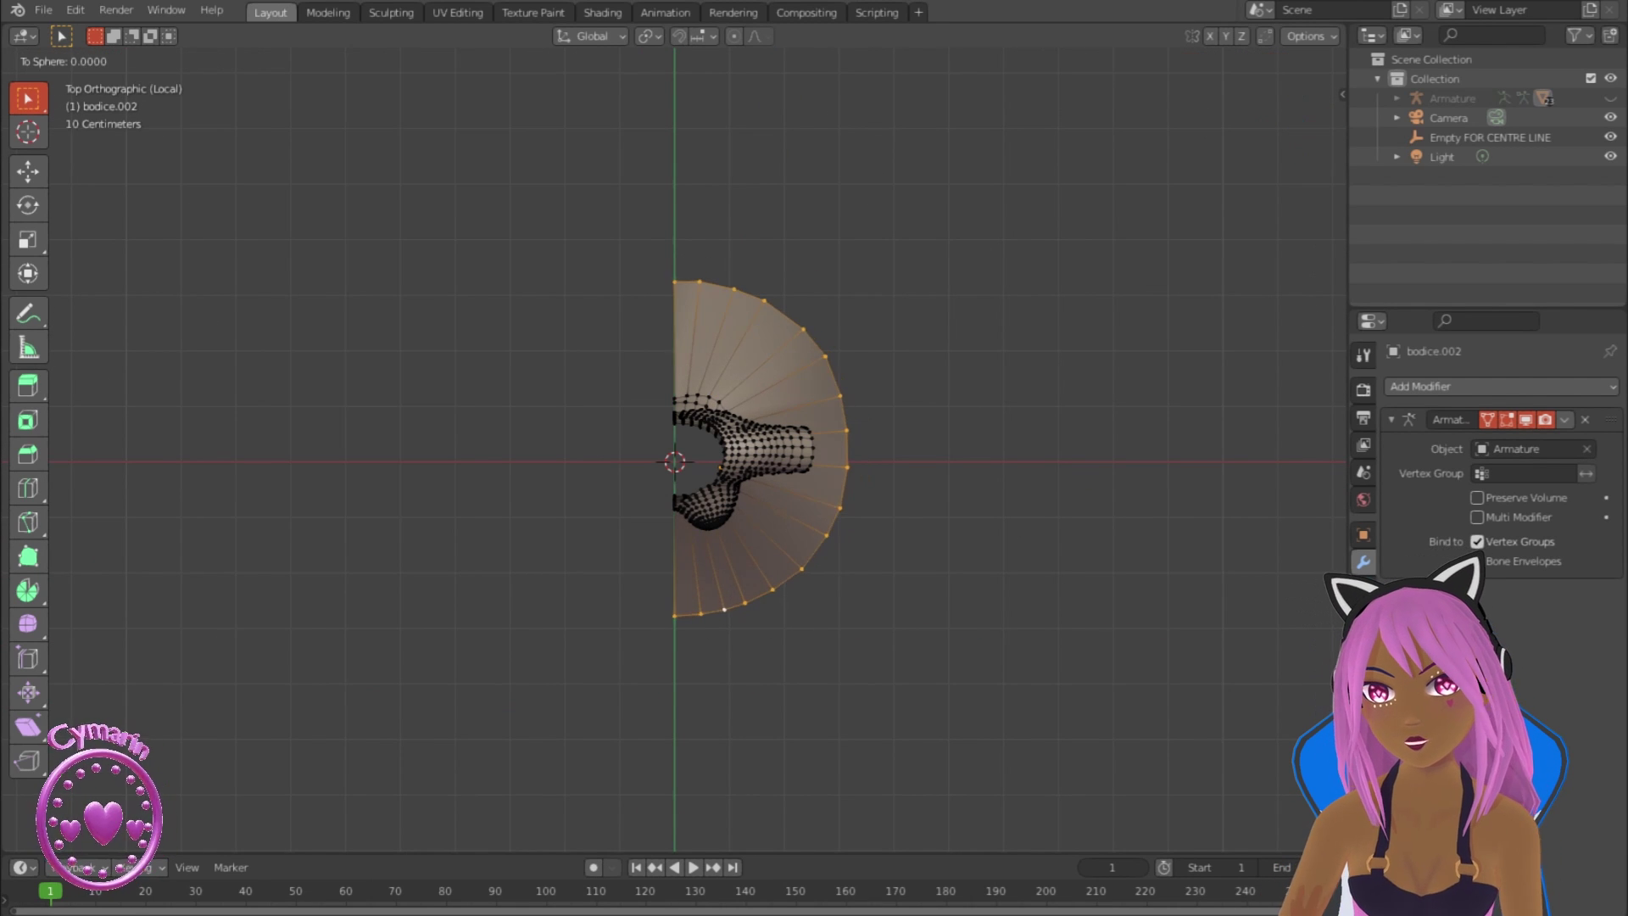
right_click(890, 319)
Step: Round the half skirt's hem loop with the To Sphere transform
click(358, 60)
mouse_move(331, 80)
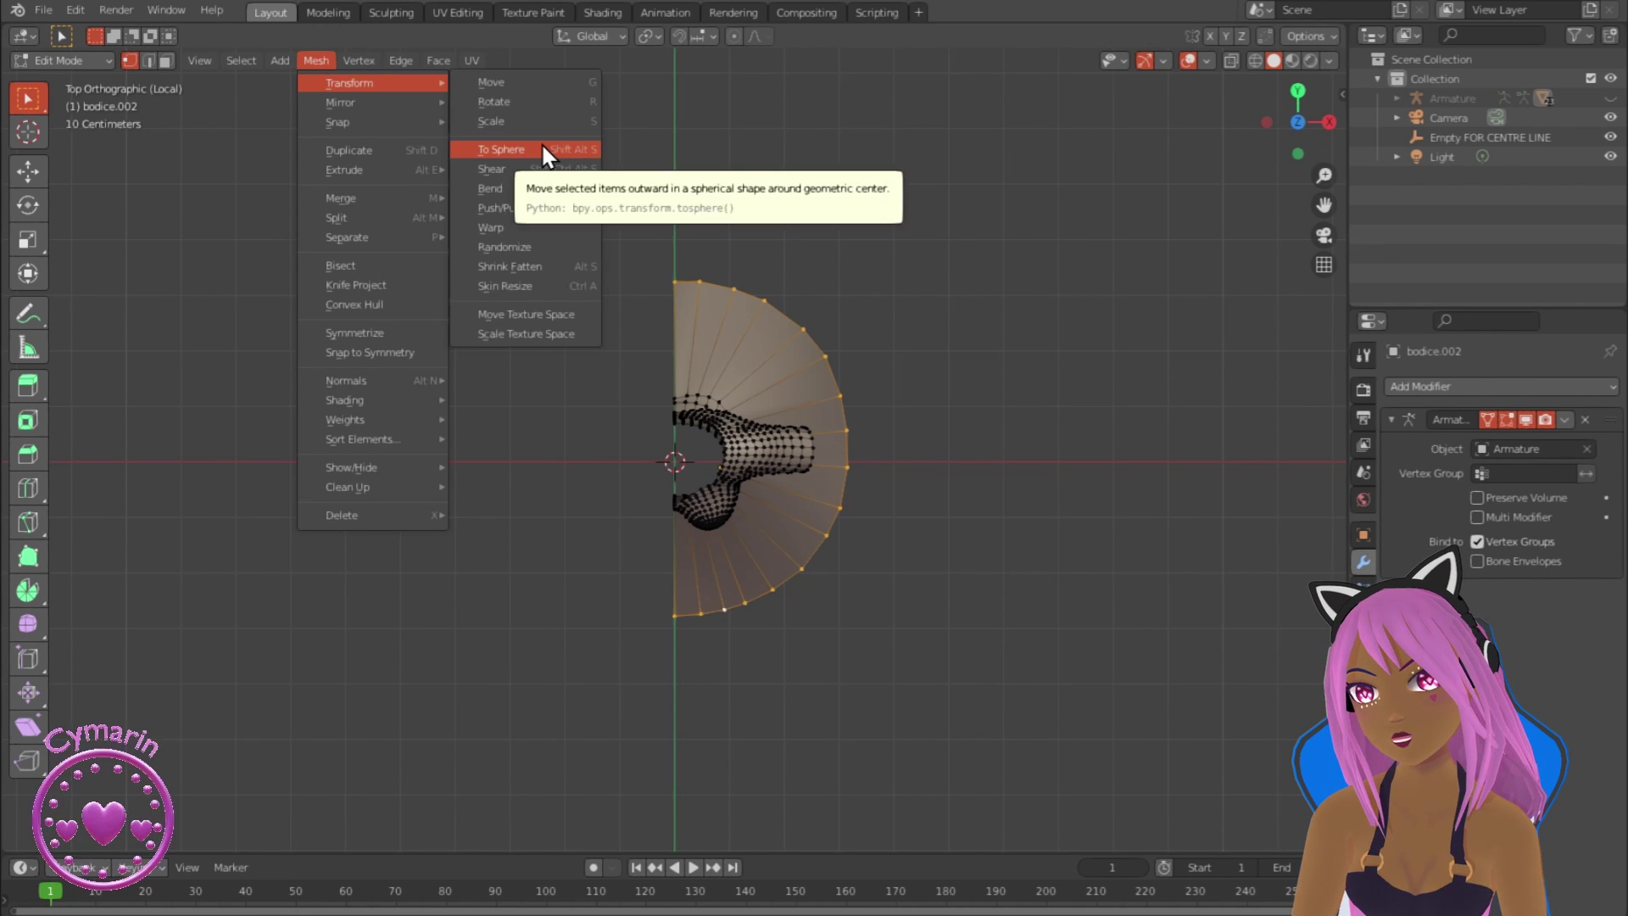
click(538, 154)
click(734, 588)
middle_drag(735, 588, 745, 429)
Step: Add a Mirror modifier on the X axis to the half dress with Empty FOR CENTRE LINE as the mirror object
key(Tab)
click(1432, 388)
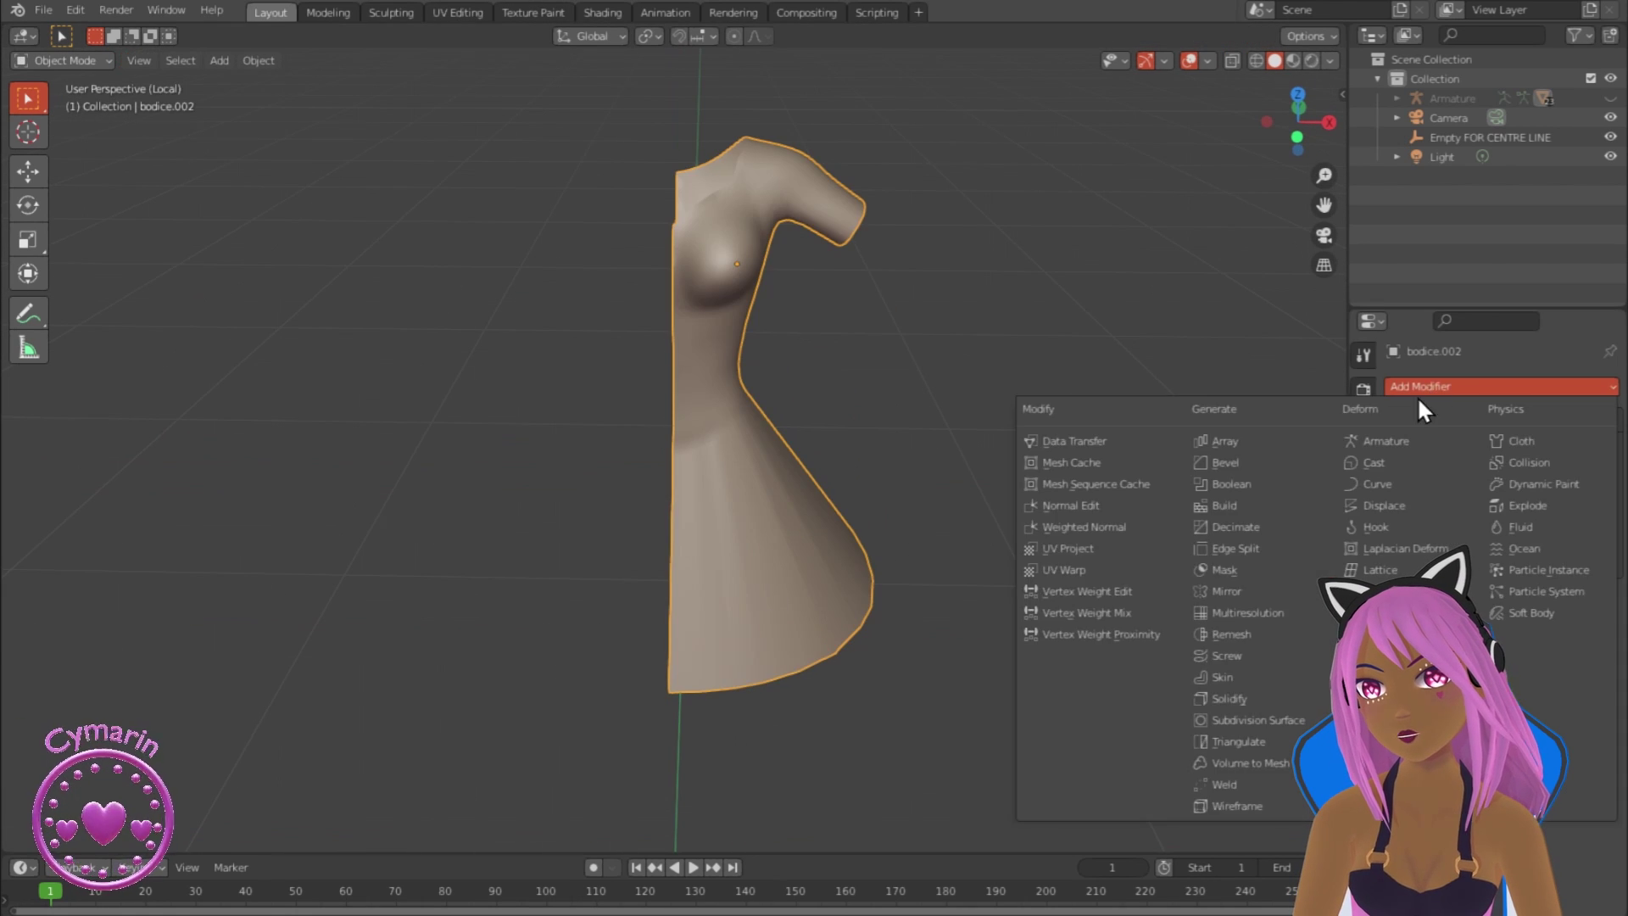
click(1221, 603)
scroll(999, 580, down, 4)
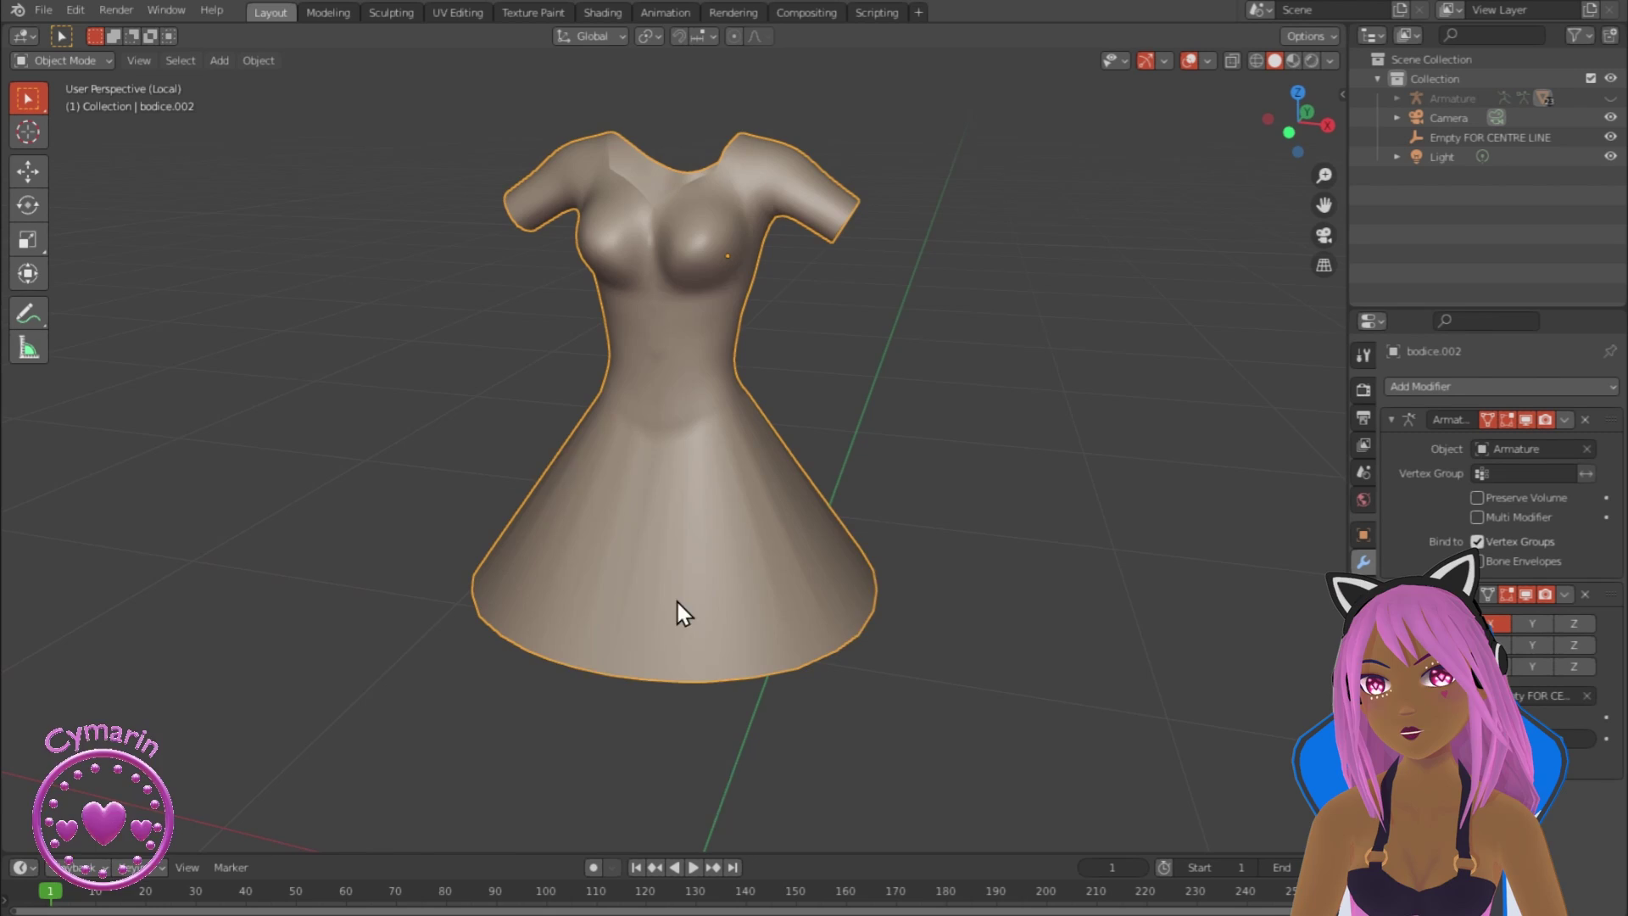
Step: Apply the Mirror modifier and return to editing the full dress mesh
middle_drag(675, 598, 463, 487)
click(1363, 674)
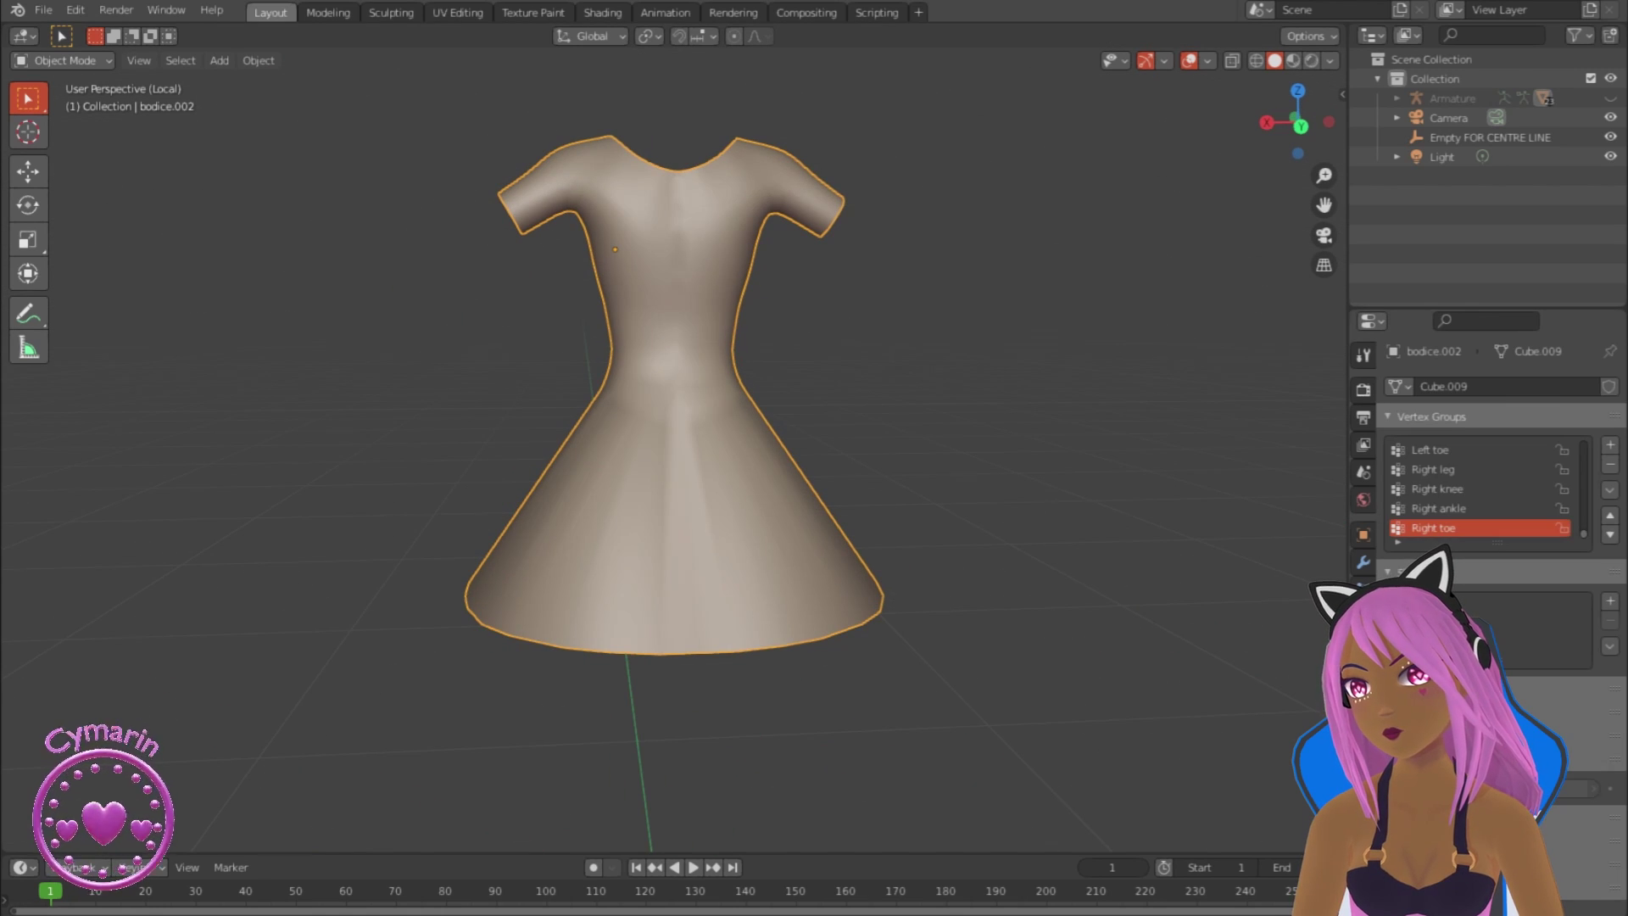
scroll(883, 717, down, 3)
middle_drag(1140, 654, 1234, 767)
scroll(883, 717, up, 3)
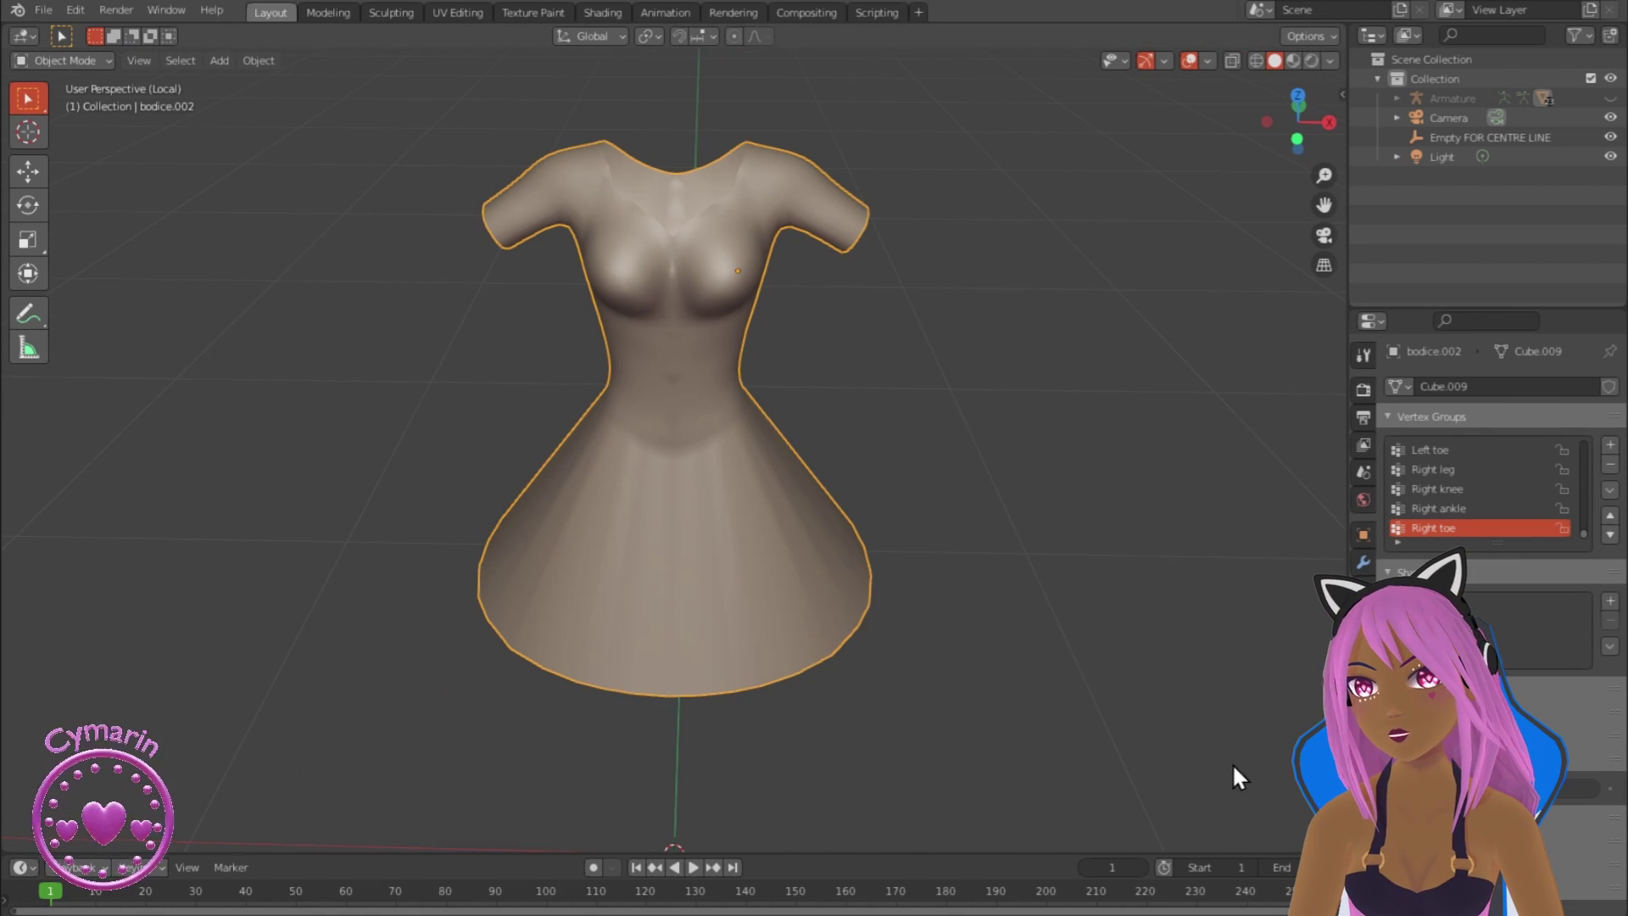
click(1363, 562)
key(Tab)
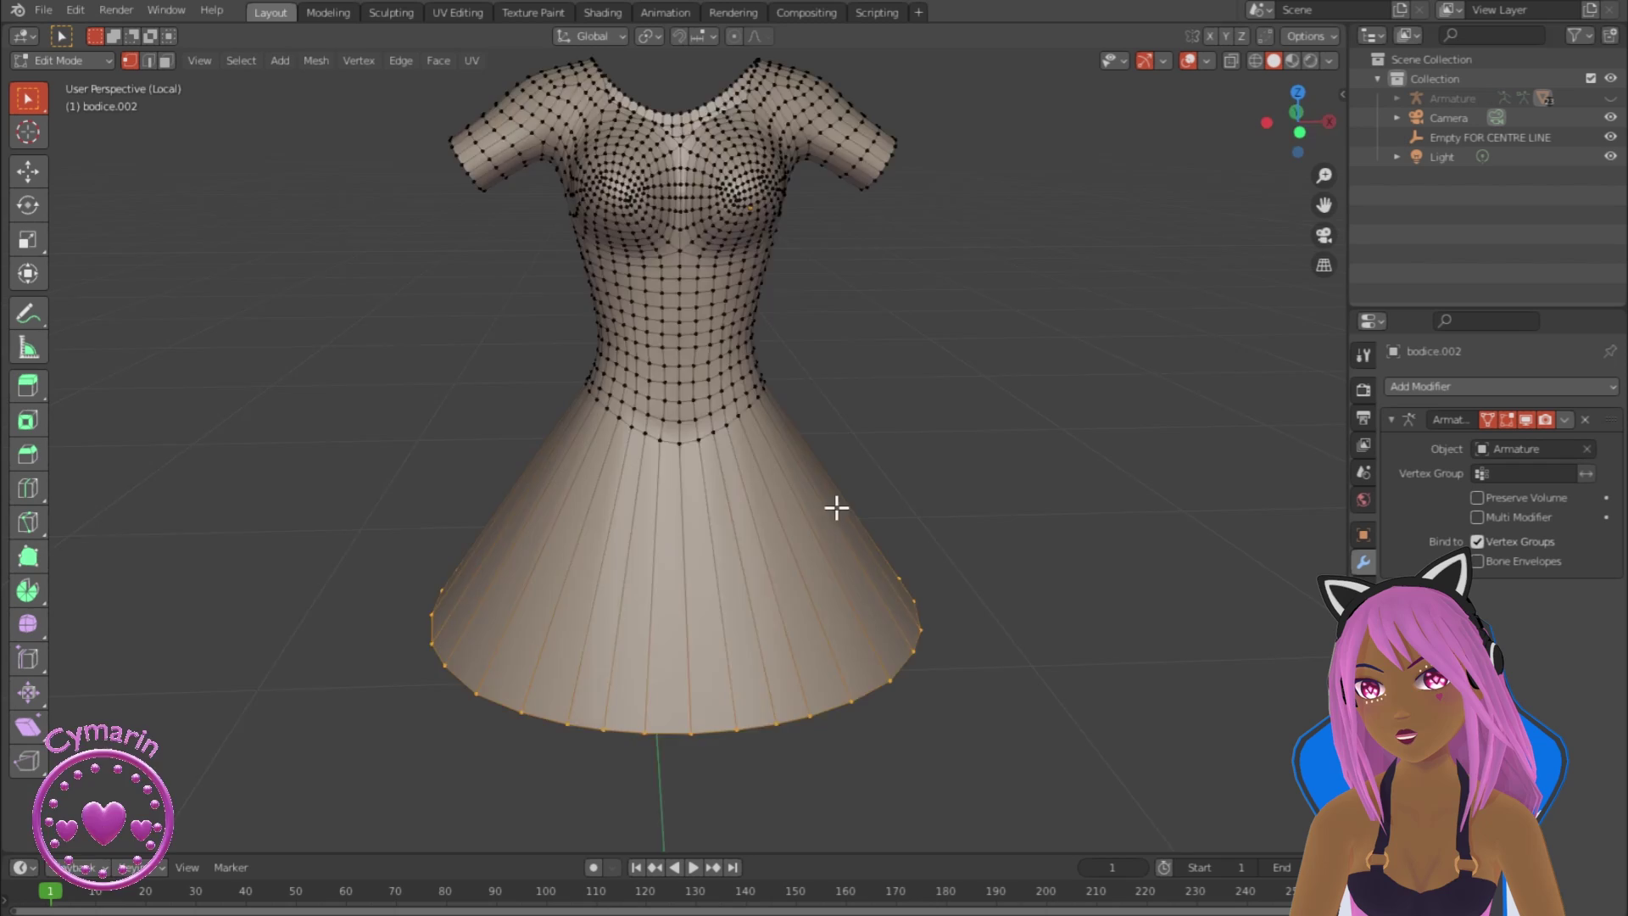
Step: Apply To Sphere with a factor of 1.000 to the complete hem loop from the top view
middle_drag(836, 507, 872, 556)
key(KP_7)
click(315, 60)
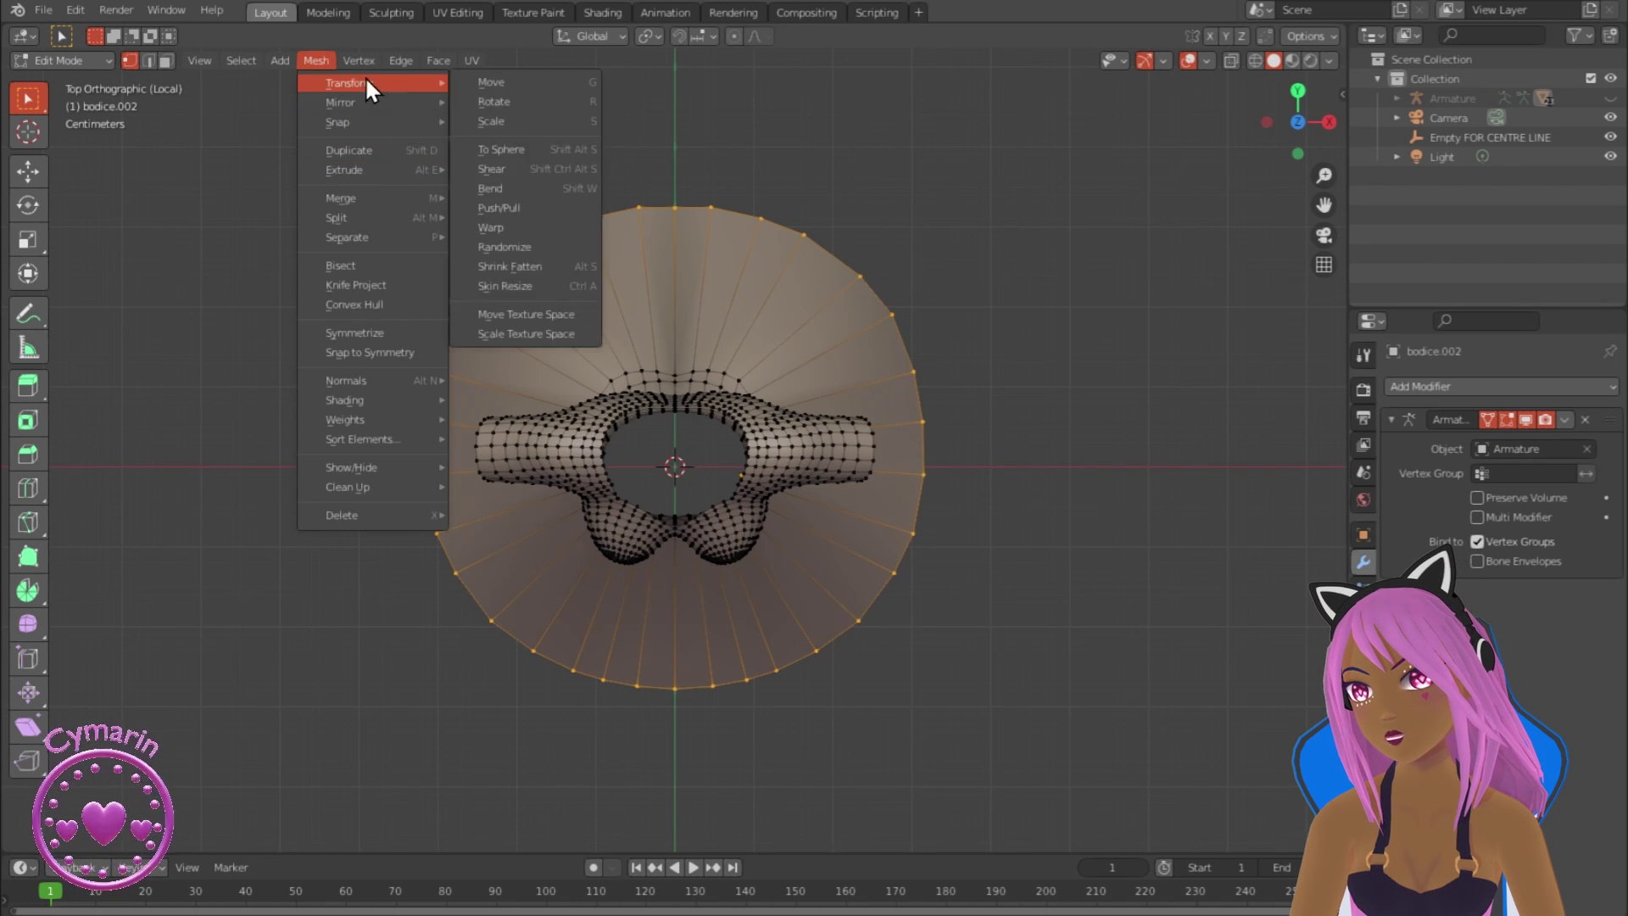
click(500, 149)
click(302, 624)
scroll(302, 625, down, 2)
middle_drag(302, 624, 439, 738)
scroll(439, 737, up, 2)
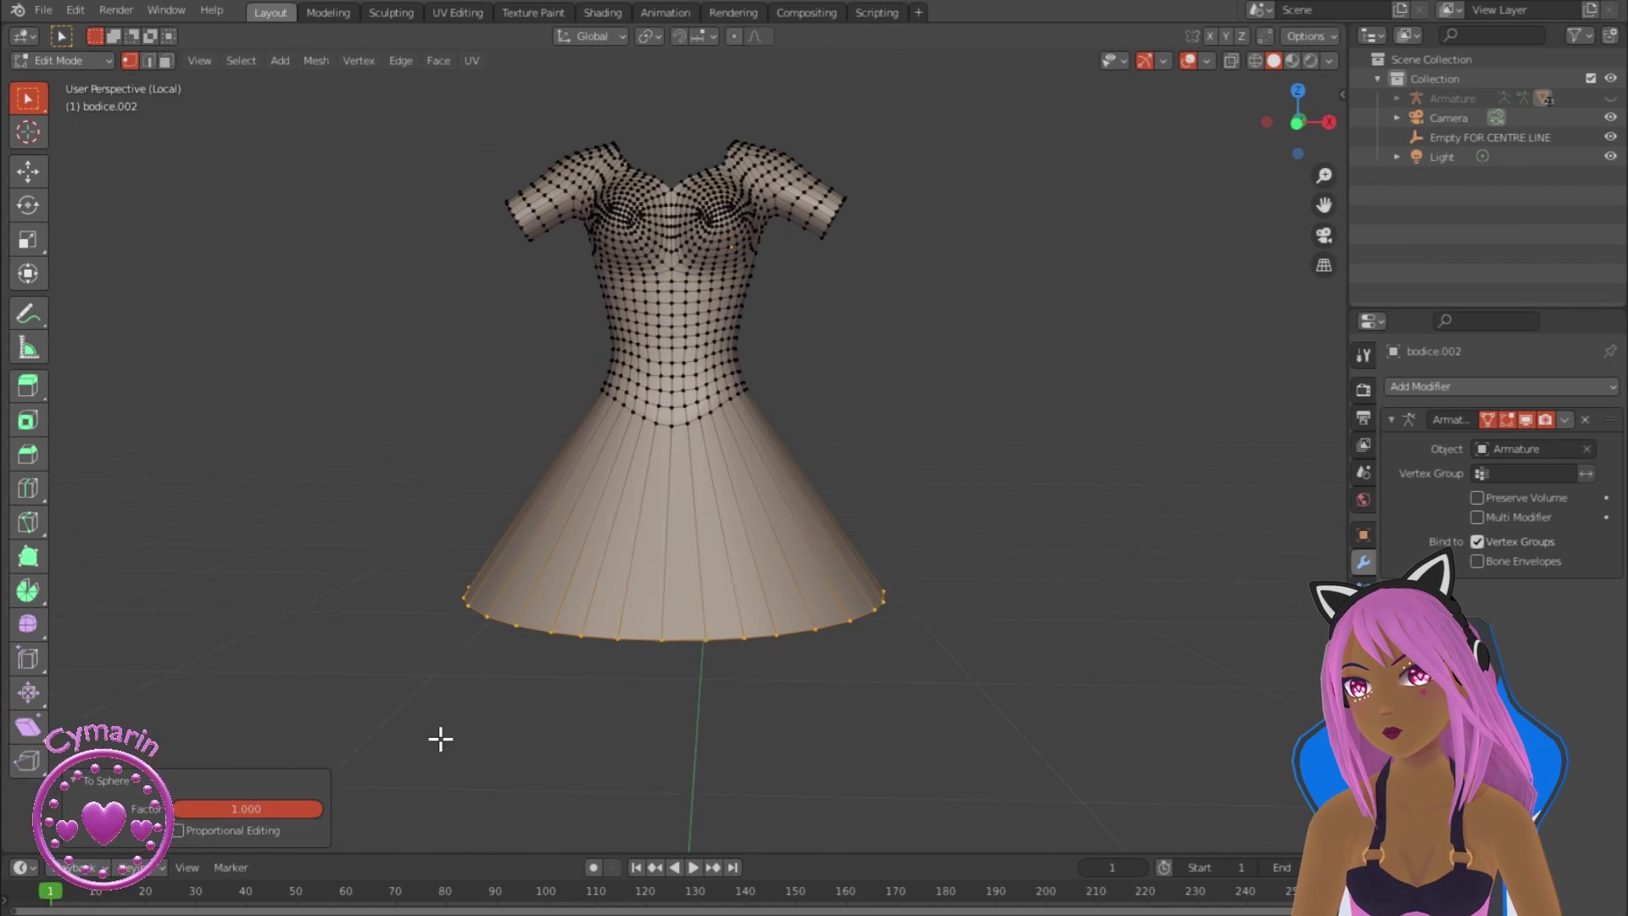
Step: Leave local view to show the dress on the character, select the whole dress mesh and use material preview shading
key(Tab)
key(KP_Divide)
middle_drag(822, 625, 820, 627)
key(z)
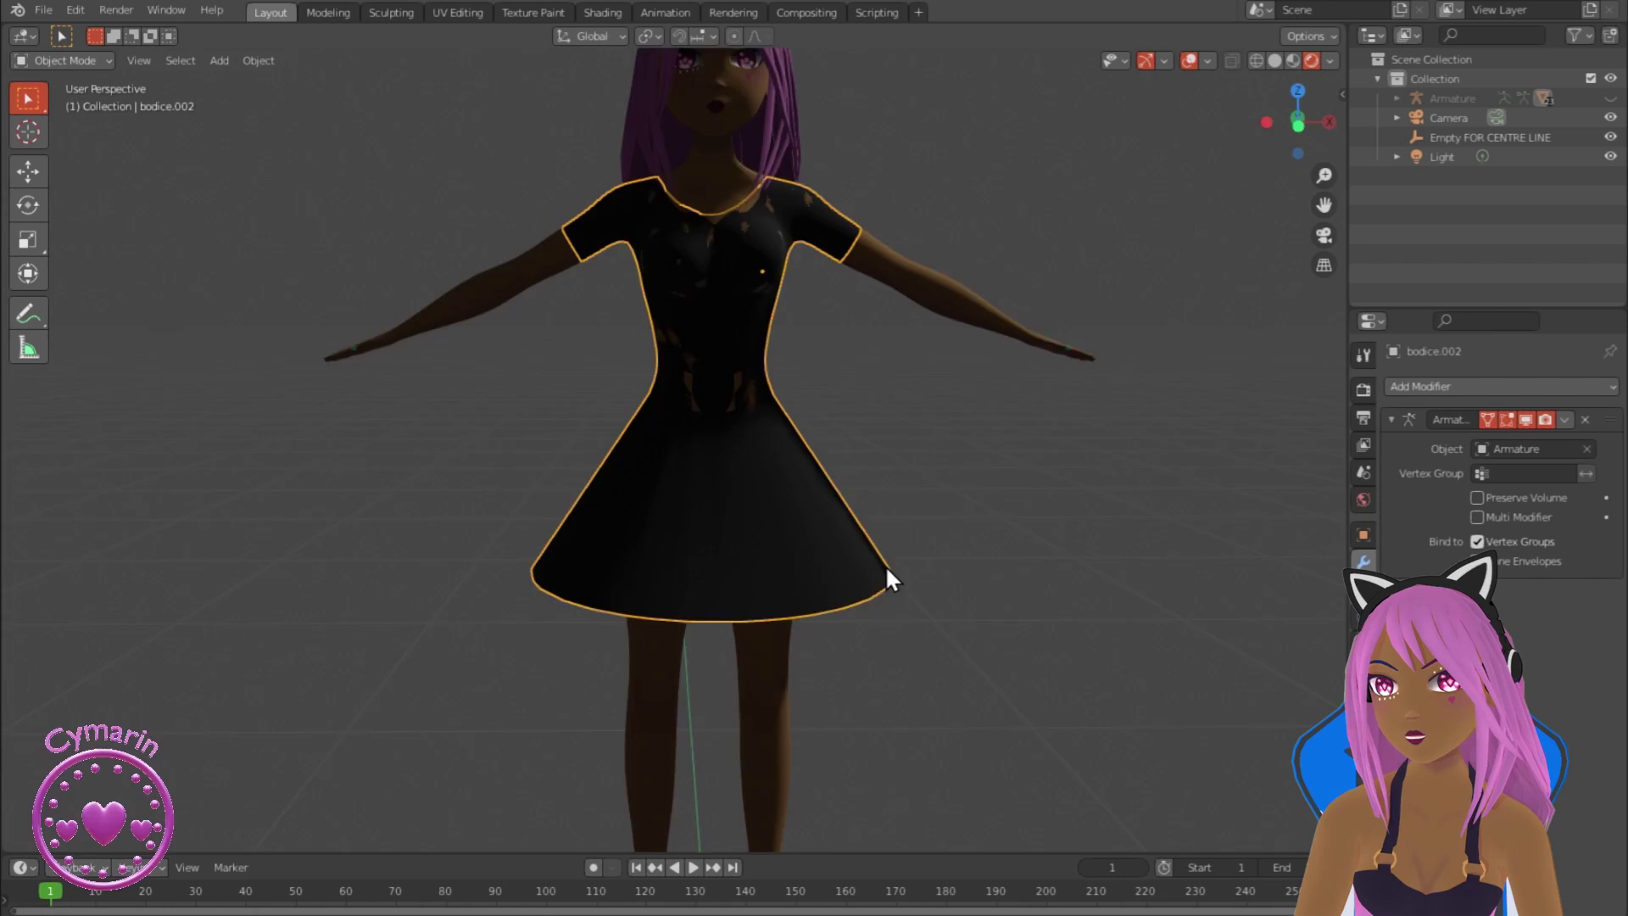
scroll(885, 564, down, 1)
mouse_move(885, 565)
middle_down()
mouse_move(520, 500)
mouse_move(722, 465)
middle_up()
key(Tab)
key(a)
click(1045, 629)
click(1292, 61)
Step: Set the dress object's origin to its geometry
key(Tab)
right_click(723, 465)
mouse_move(720, 515)
click(843, 532)
click(844, 535)
Step: Move the vertex at the back centre of the waist seam about 0.008 m along Y
scroll(844, 543, up, 4)
middle_drag(873, 577, 729, 763)
scroll(762, 607, up, 3)
key(Tab)
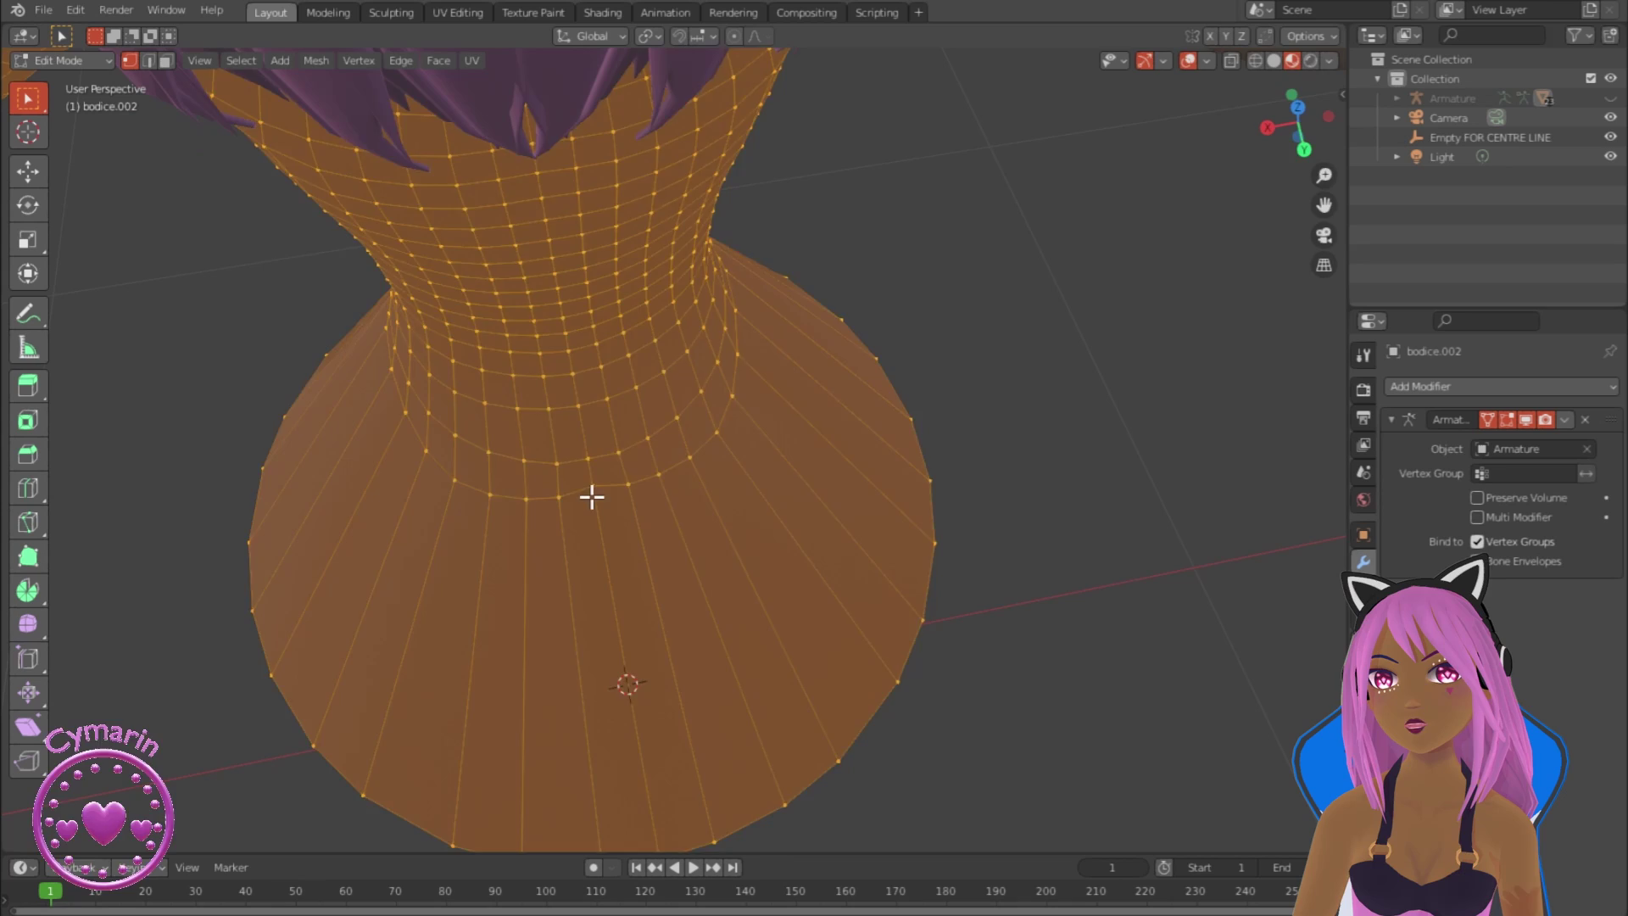
click(592, 494)
key(g)
key(y)
click(745, 541)
Step: Enable proportional editing and adjust the vertices around the back of the waist seam along Y
middle_drag(745, 542, 788, 479)
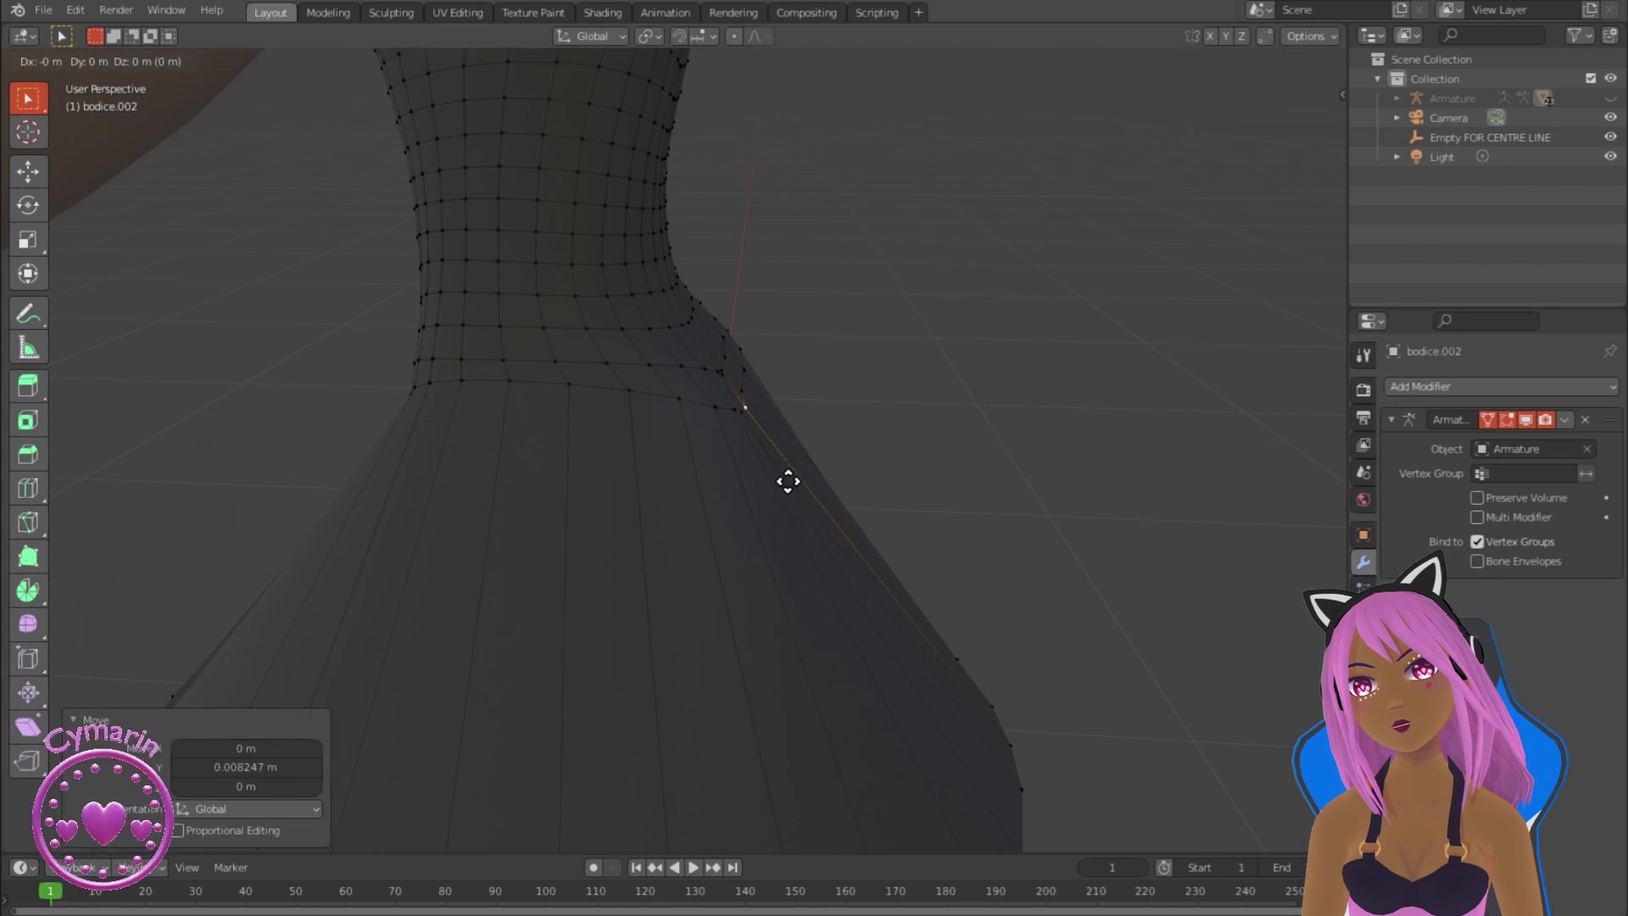
click(734, 36)
key(g)
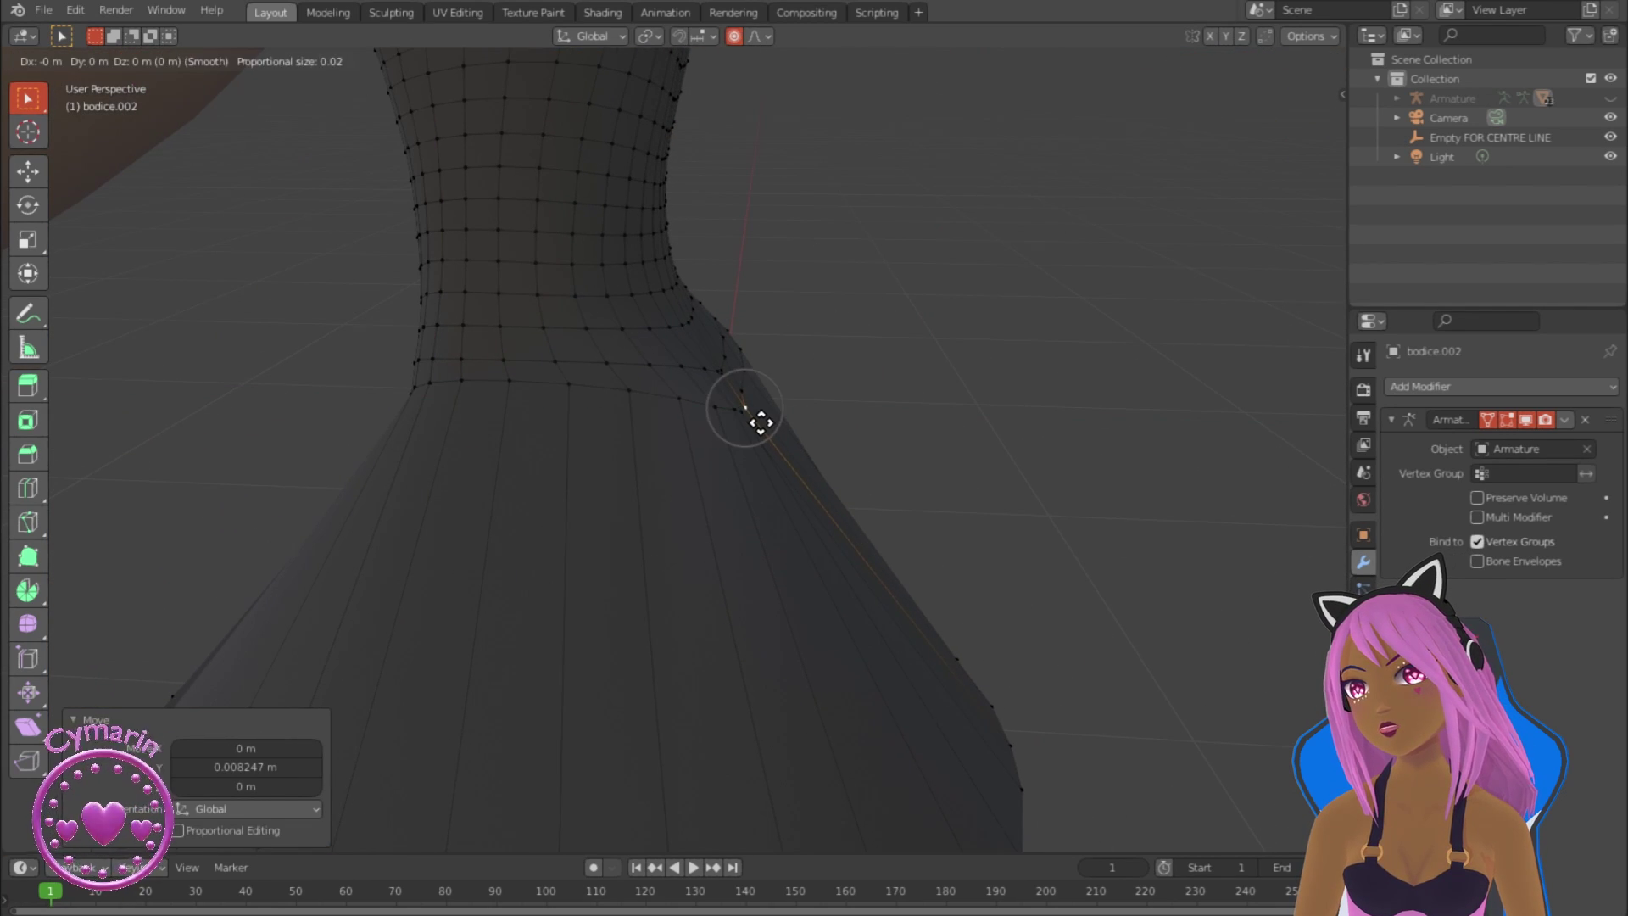
click(783, 410)
scroll(784, 410, down, 4)
middle_drag(783, 410, 895, 474)
key(g)
key(y)
click(811, 566)
scroll(895, 475, up, 2)
click(870, 395)
scroll(870, 394, down, 3)
middle_drag(870, 394, 595, 362)
click(597, 548)
scroll(827, 562, down, 7)
middle_drag(597, 548, 735, 593)
Step: Isolate the dress mesh in local view for editing and switch to solid shading
key(Tab)
scroll(734, 594, up, 3)
click(734, 594)
key(Tab)
key(KP_Divide)
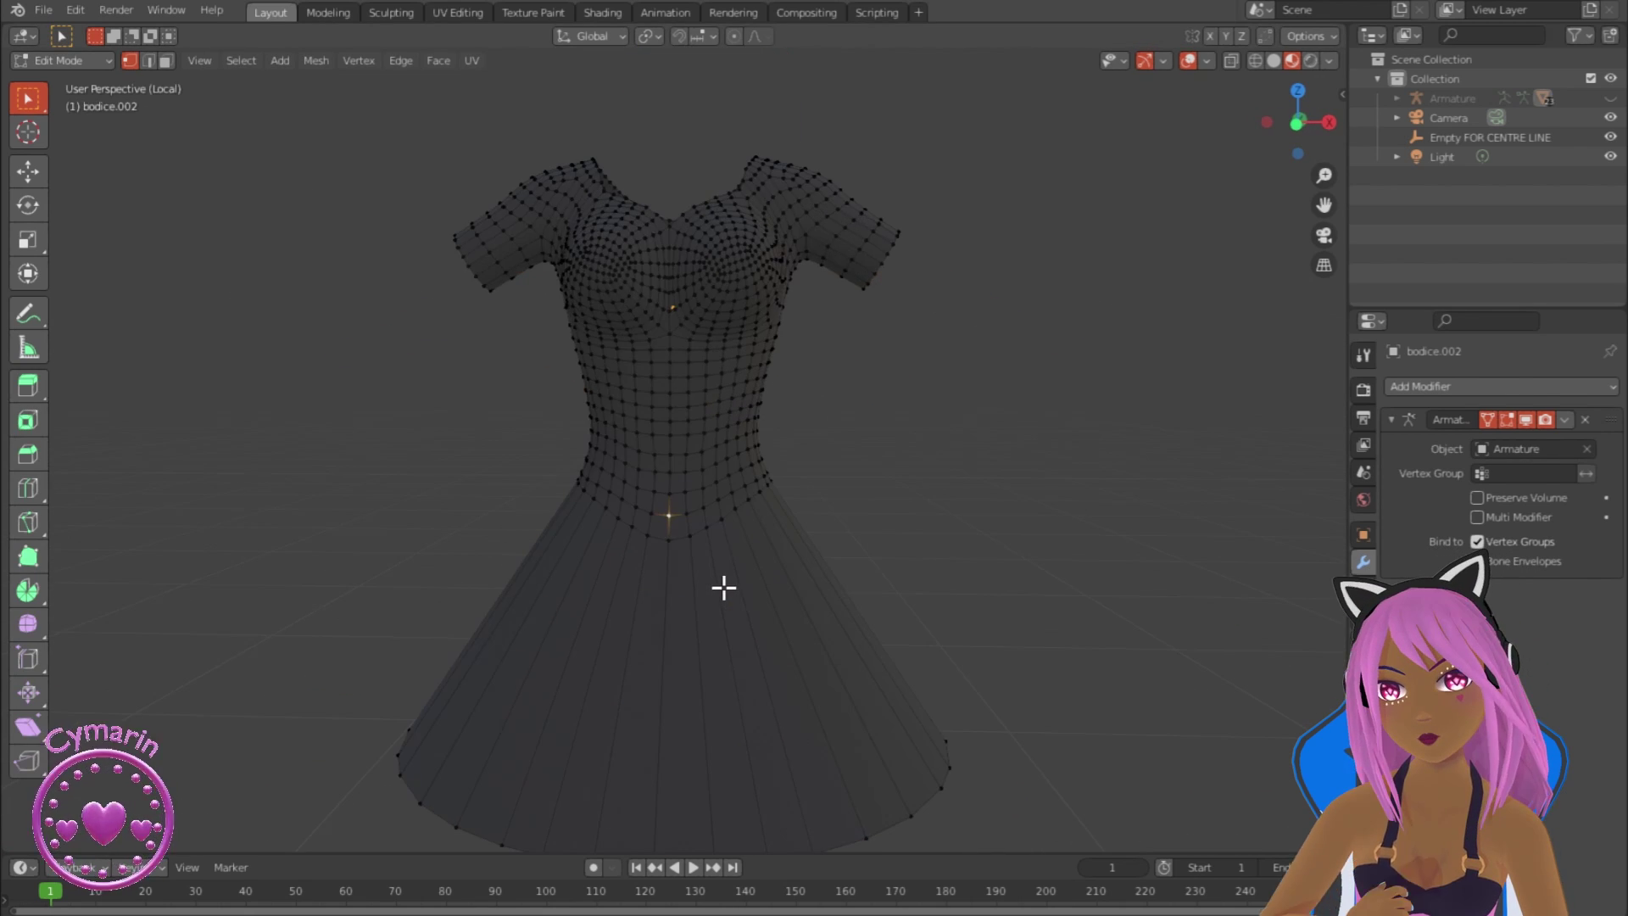
key(z)
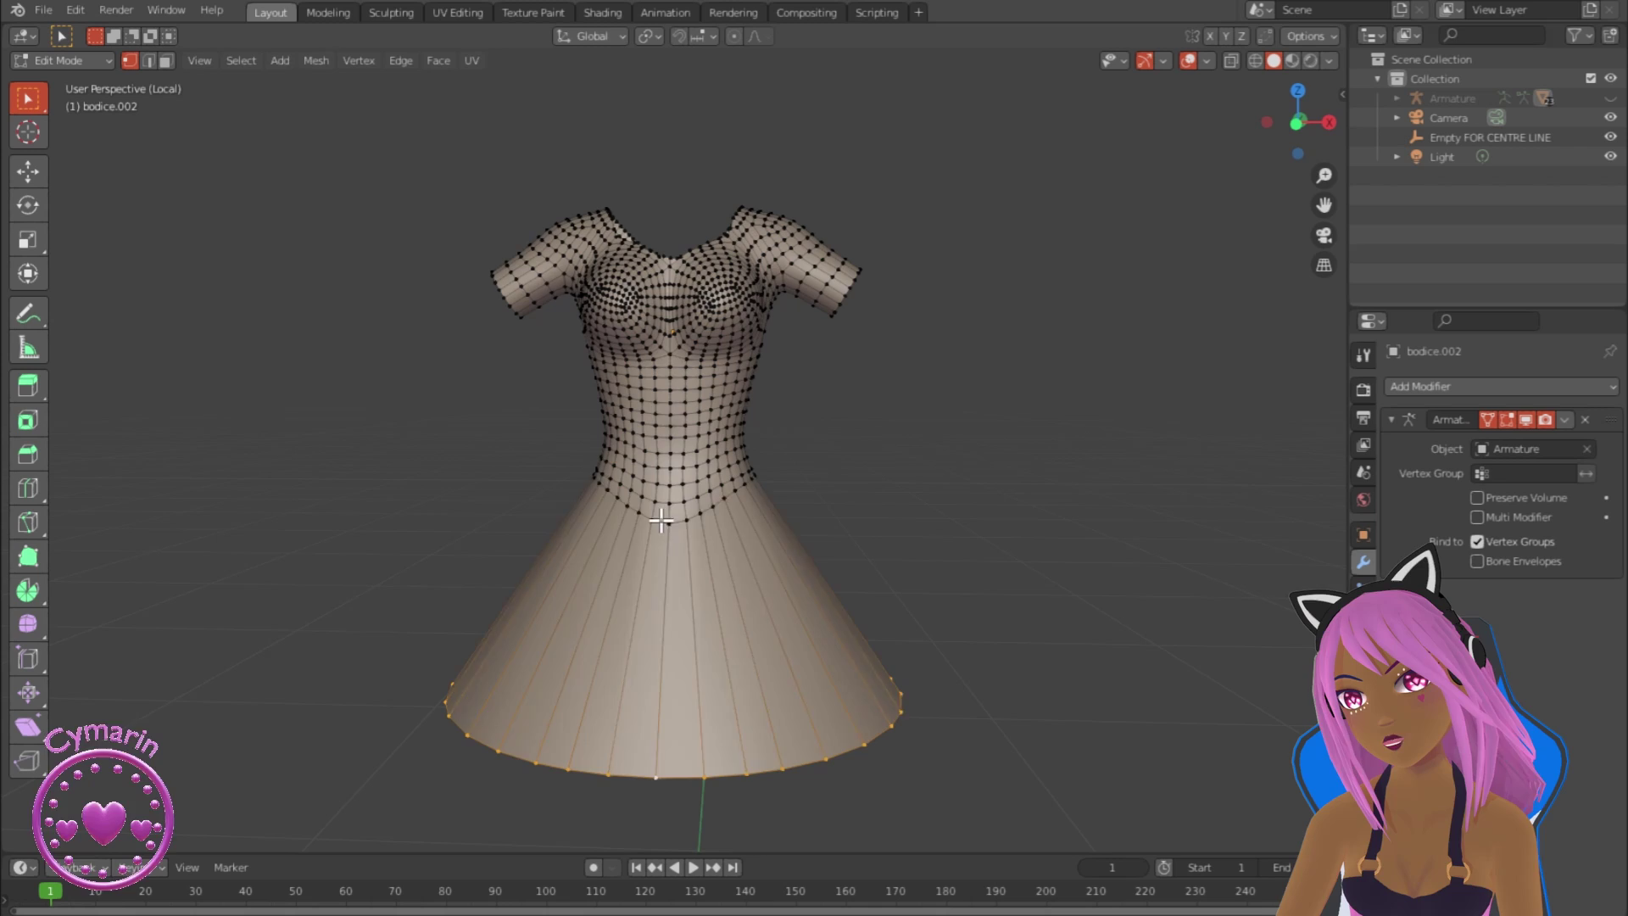
Step: Grow the hem selection over the skirt, invert it to hide the bodice, and select the skirt's waist loop from the top view
key(ctrl+KP_Add)
click(241, 61)
click(261, 125)
scroll(712, 505, down, 1)
key(h)
scroll(704, 678, up, 2)
middle_drag(698, 774, 637, 575)
key(KP_7)
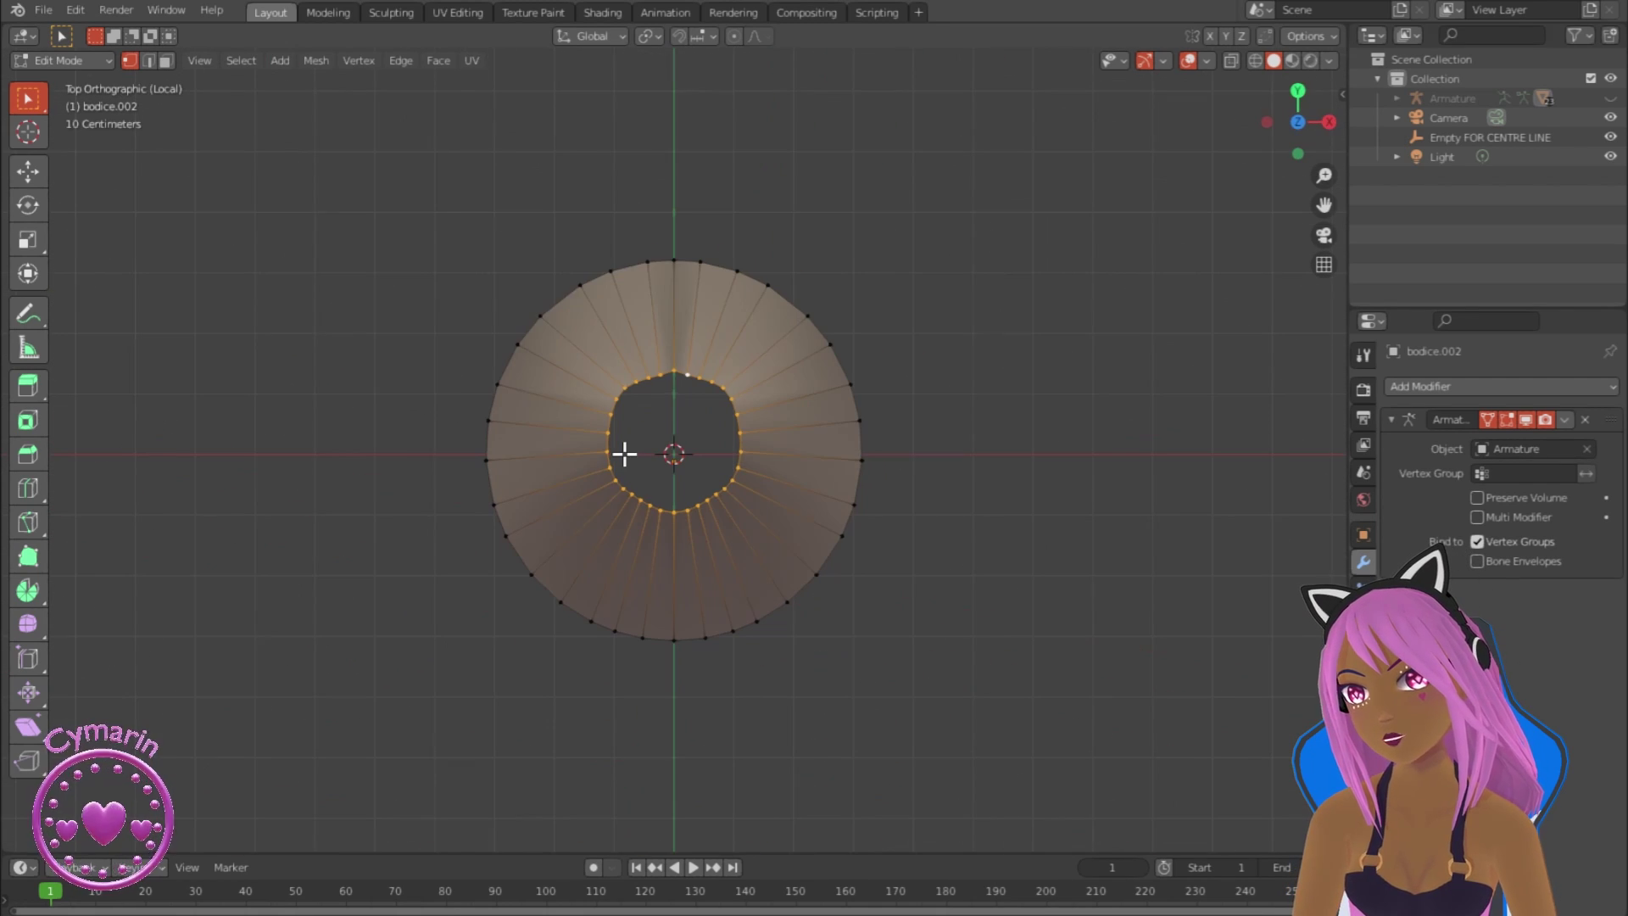
Step: Flatten the skirt's waist loop by scaling it to 0 along Z
click(500, 141)
middle_drag(365, 593, 386, 373)
scroll(876, 585, up, 4)
key(s)
key(z)
key(0)
key(Return)
scroll(931, 548, down, 4)
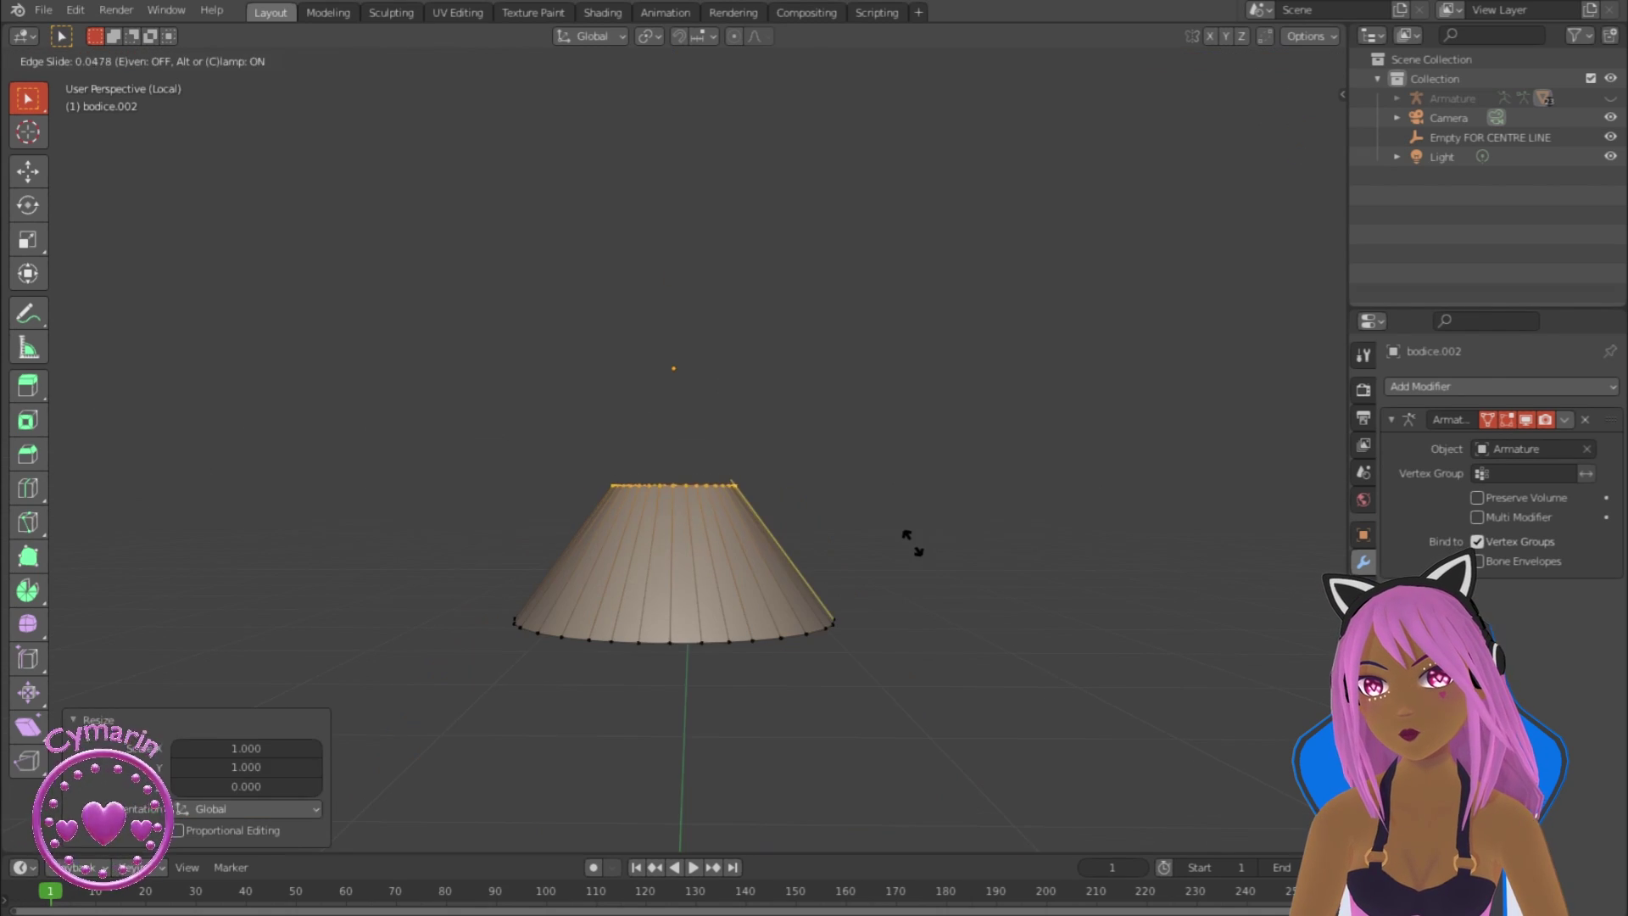
Step: Edge-slide the waist loop slightly along the skirt and reveal the hidden bodice
click(828, 712)
key(alt+h)
middle_drag(828, 712, 541, 445)
Step: Shift the skirt's hem loop slightly along Y, adjust the waist seam loop and check the dress in Object Mode
click(652, 670)
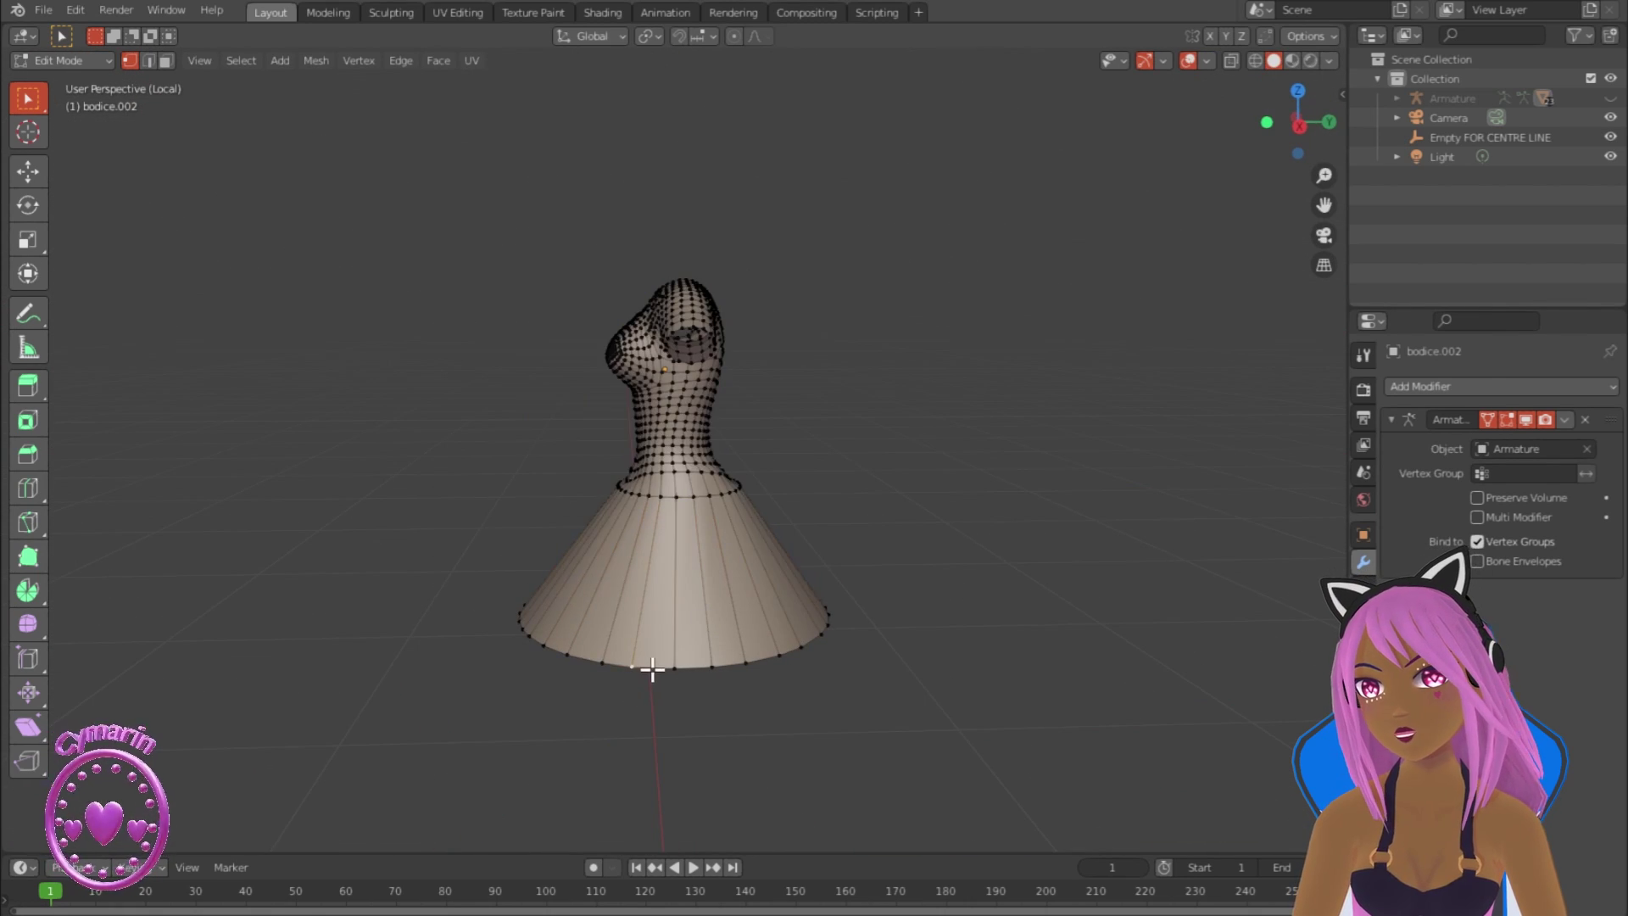
key(g)
key(y)
click(995, 586)
click(676, 495)
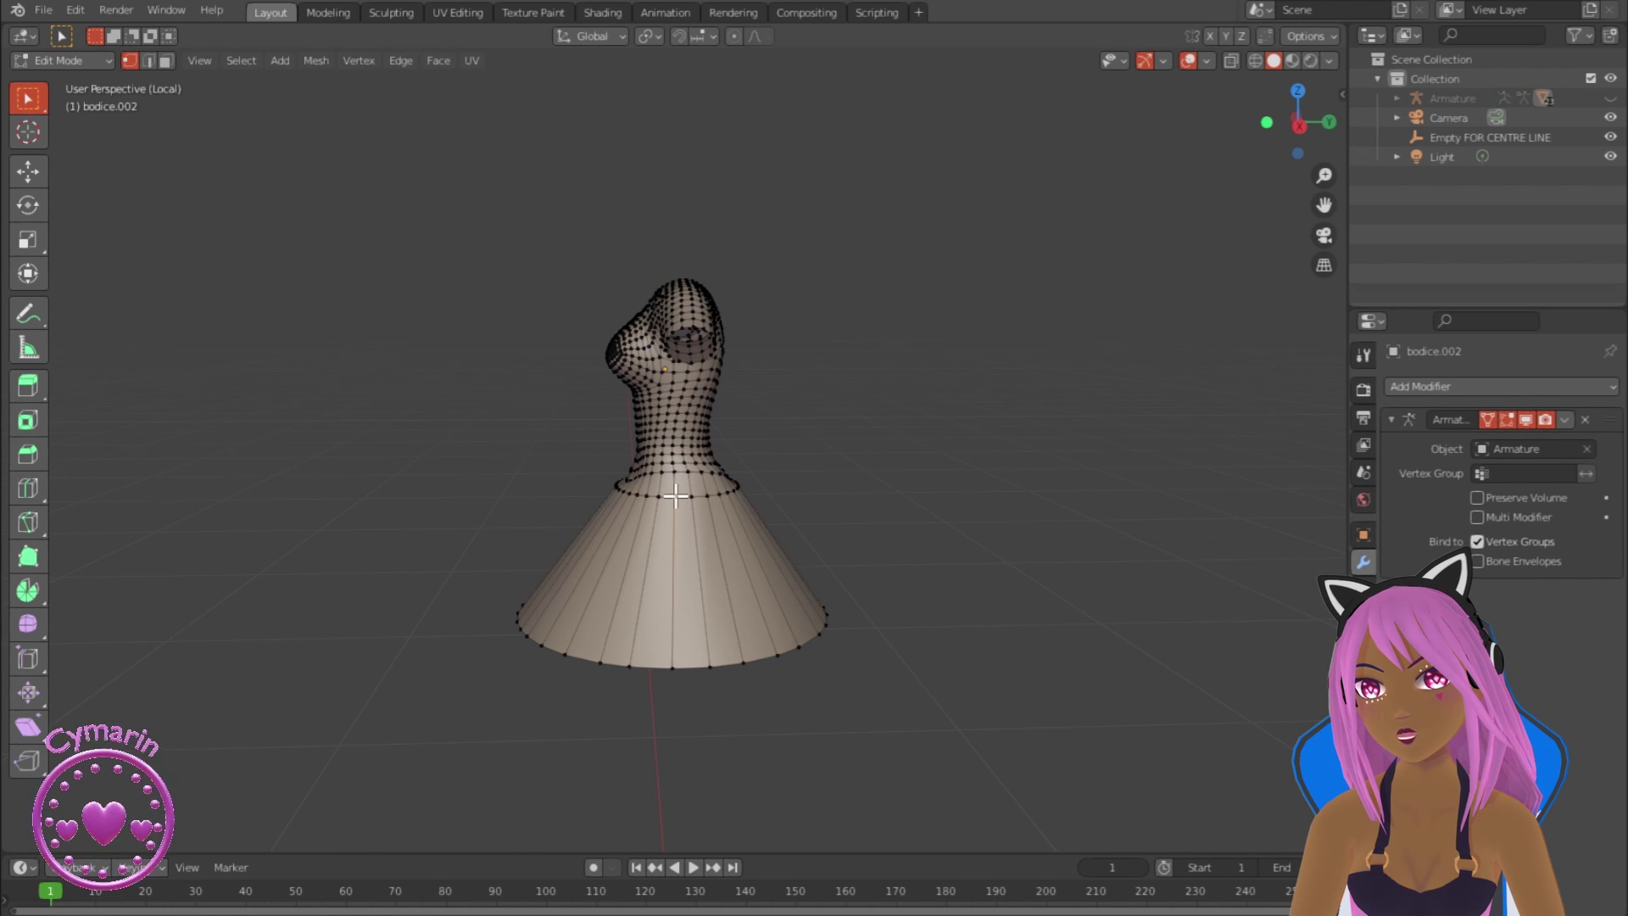
click(1022, 656)
middle_drag(1022, 657, 839, 726)
key(Tab)
key(Tab)
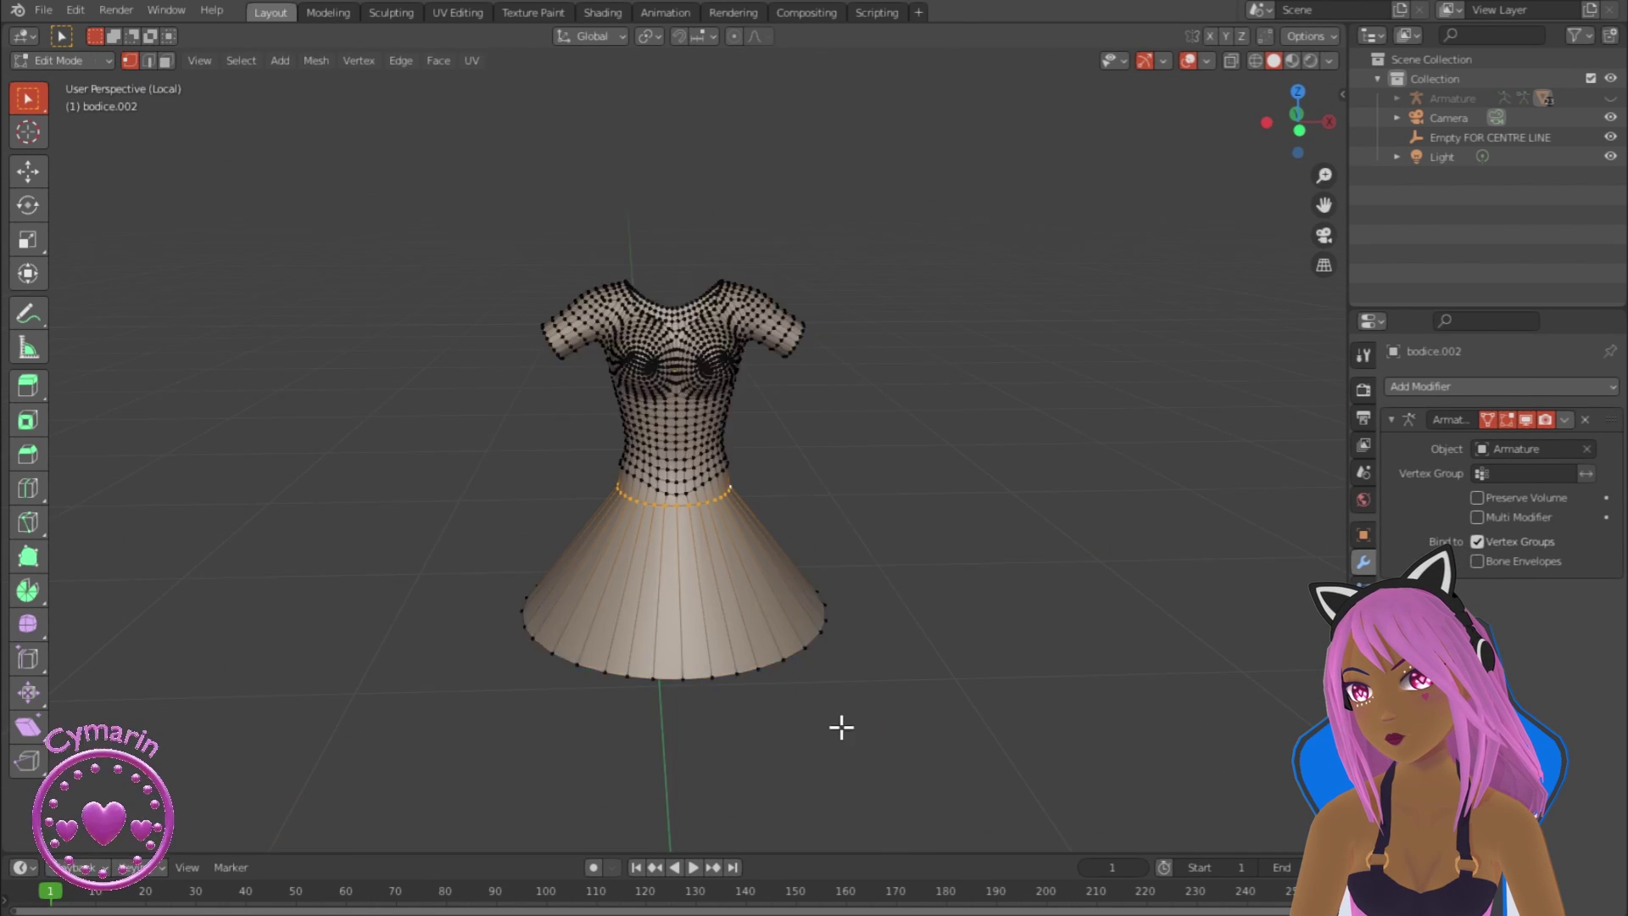
Step: Select the skirt's waist and hem loops, invert the selection and hide the bodice
scroll(890, 733, up, 2)
key(alt+s)
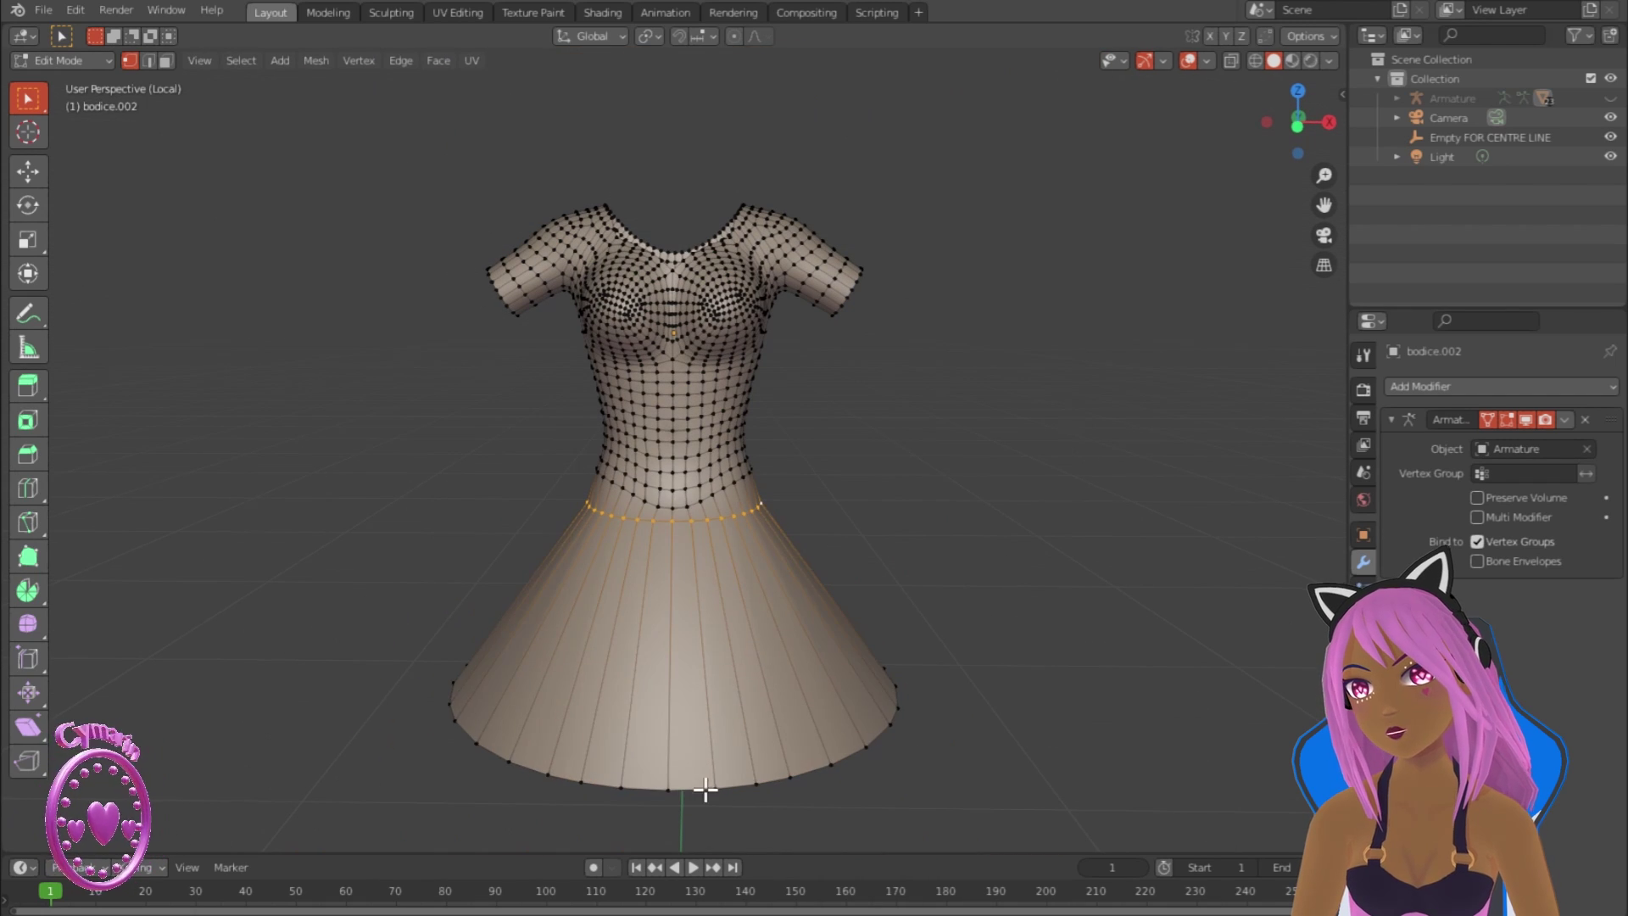
alt+shift+click(706, 789)
click(242, 61)
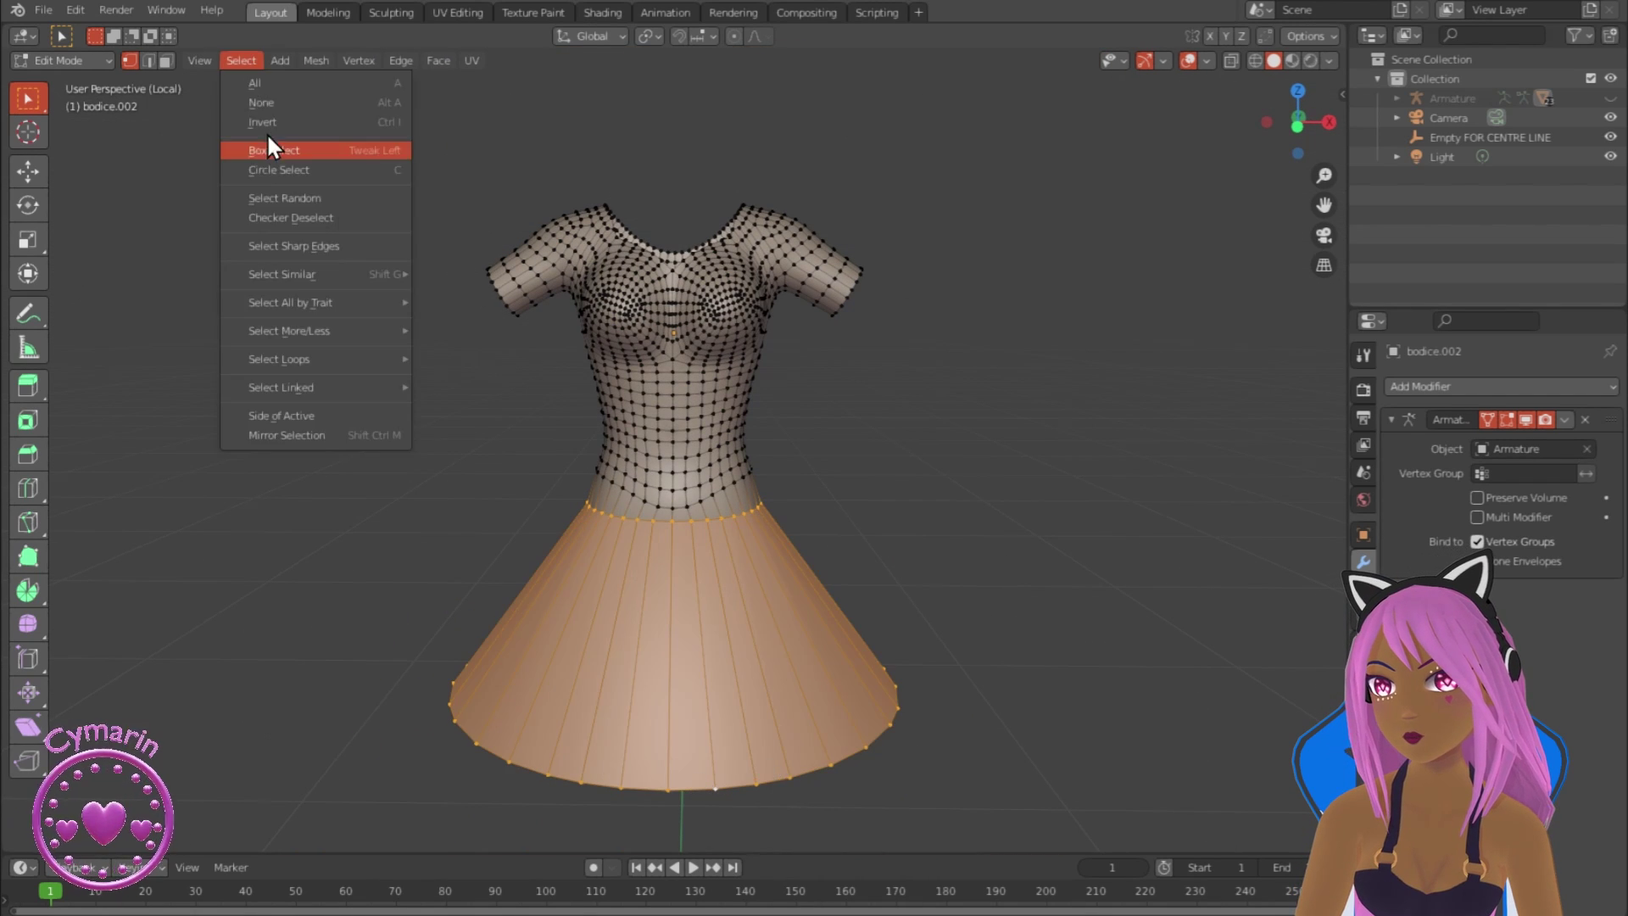
click(267, 123)
key(h)
middle_drag(848, 721, 860, 783)
Step: Select the hem loop and apply Checker Deselect with 2 deselected, 1 selected and an offset of 1
alt+click(693, 653)
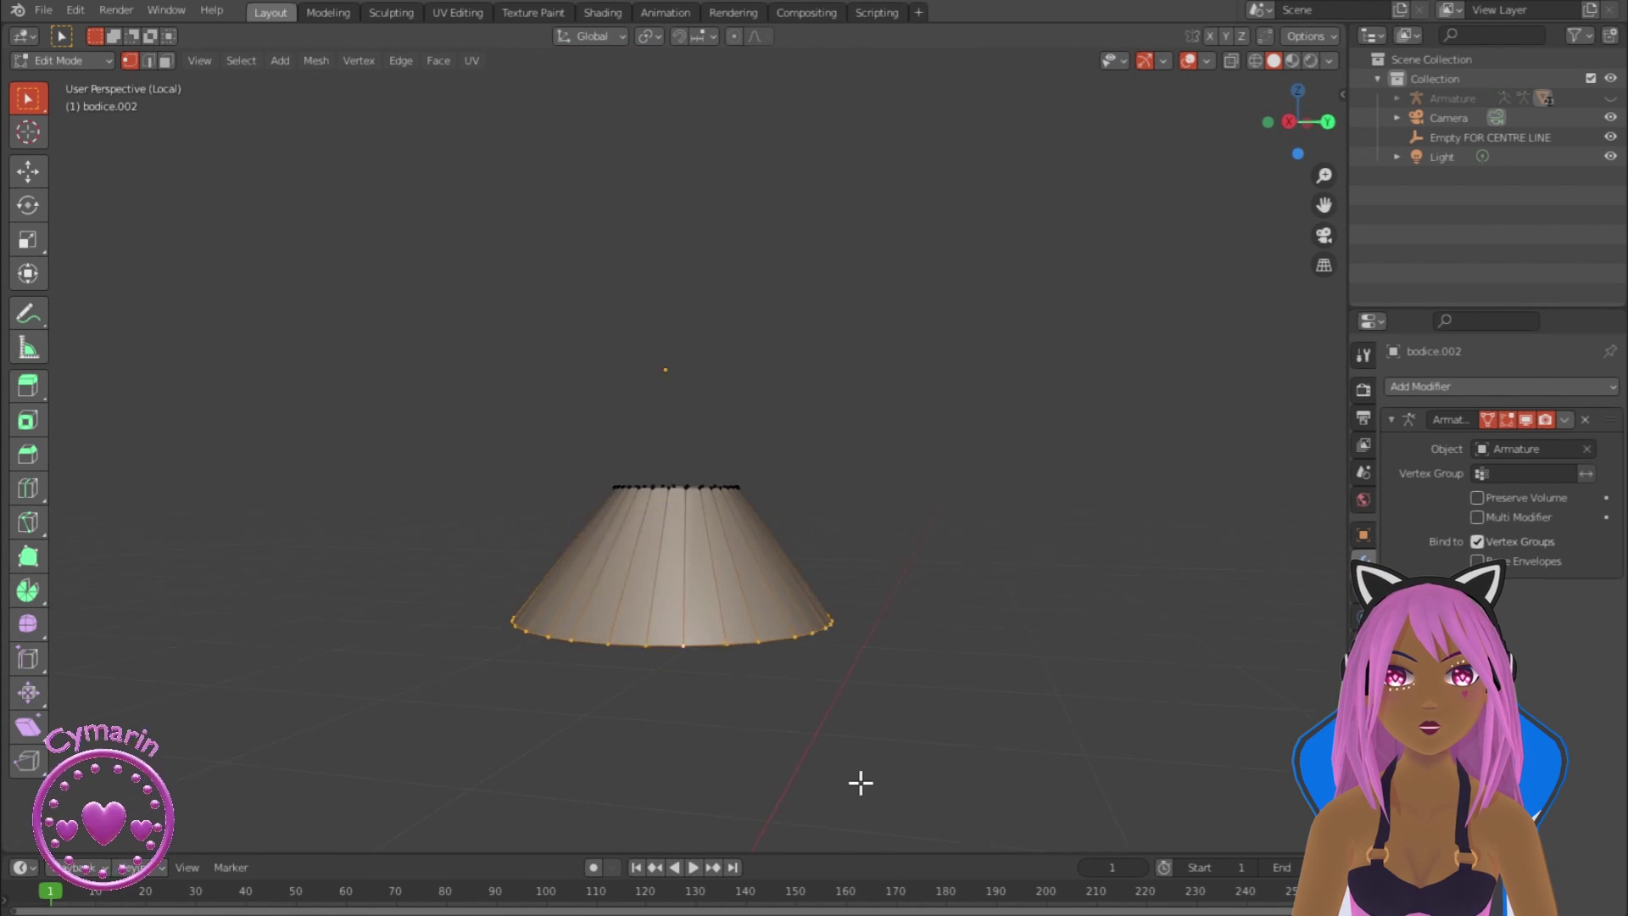
click(281, 214)
click(317, 786)
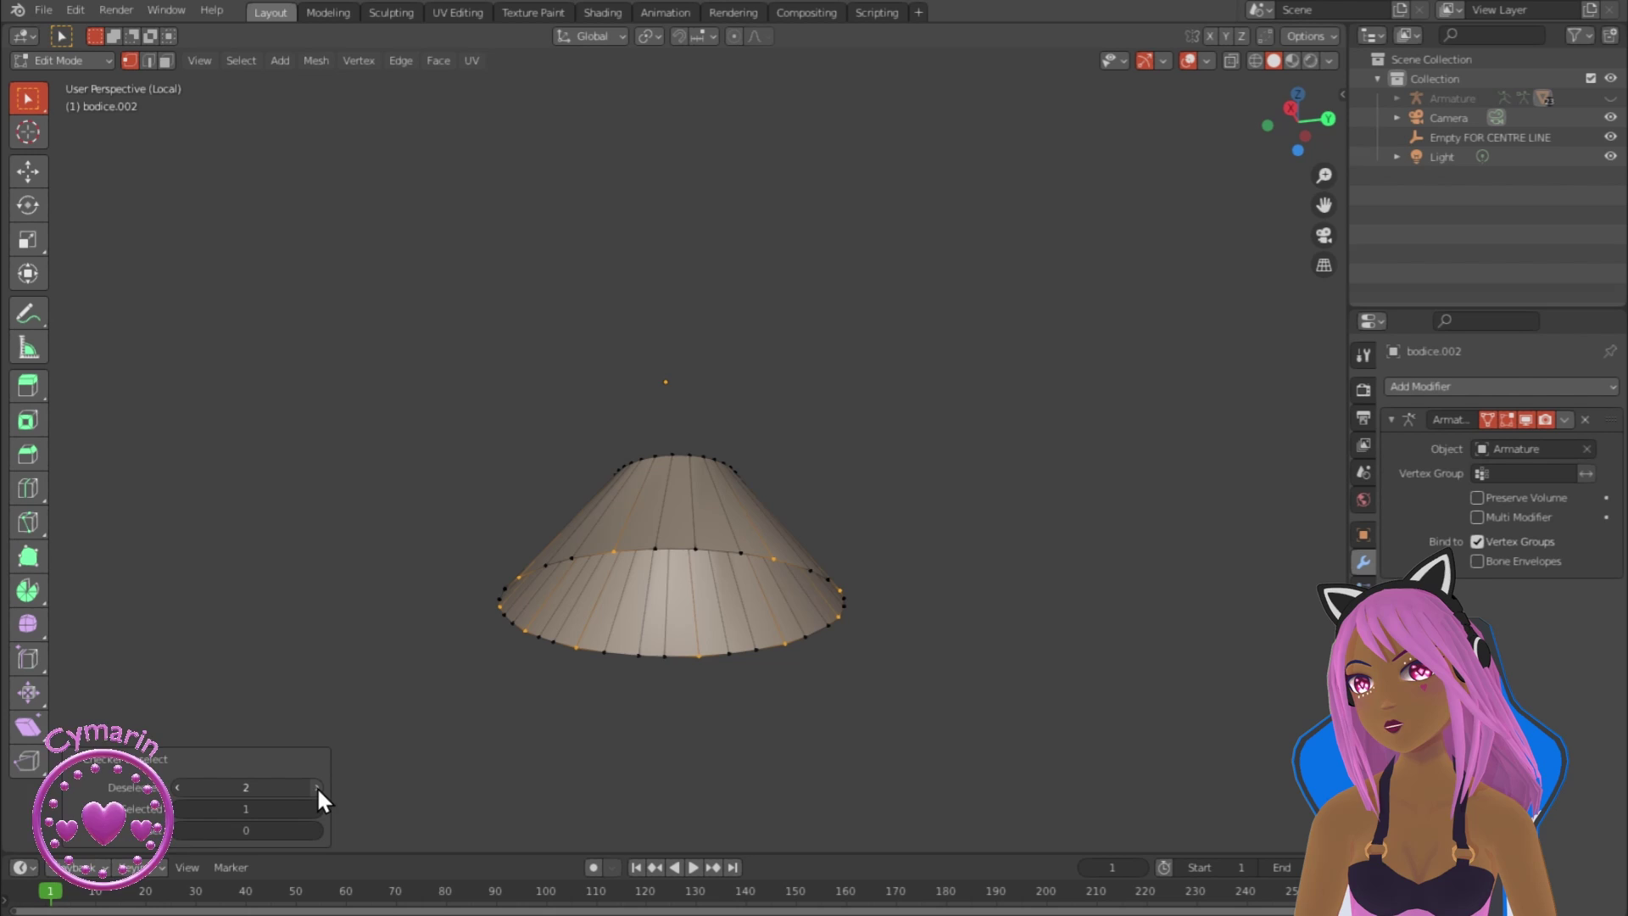
click(176, 786)
key(KP_1)
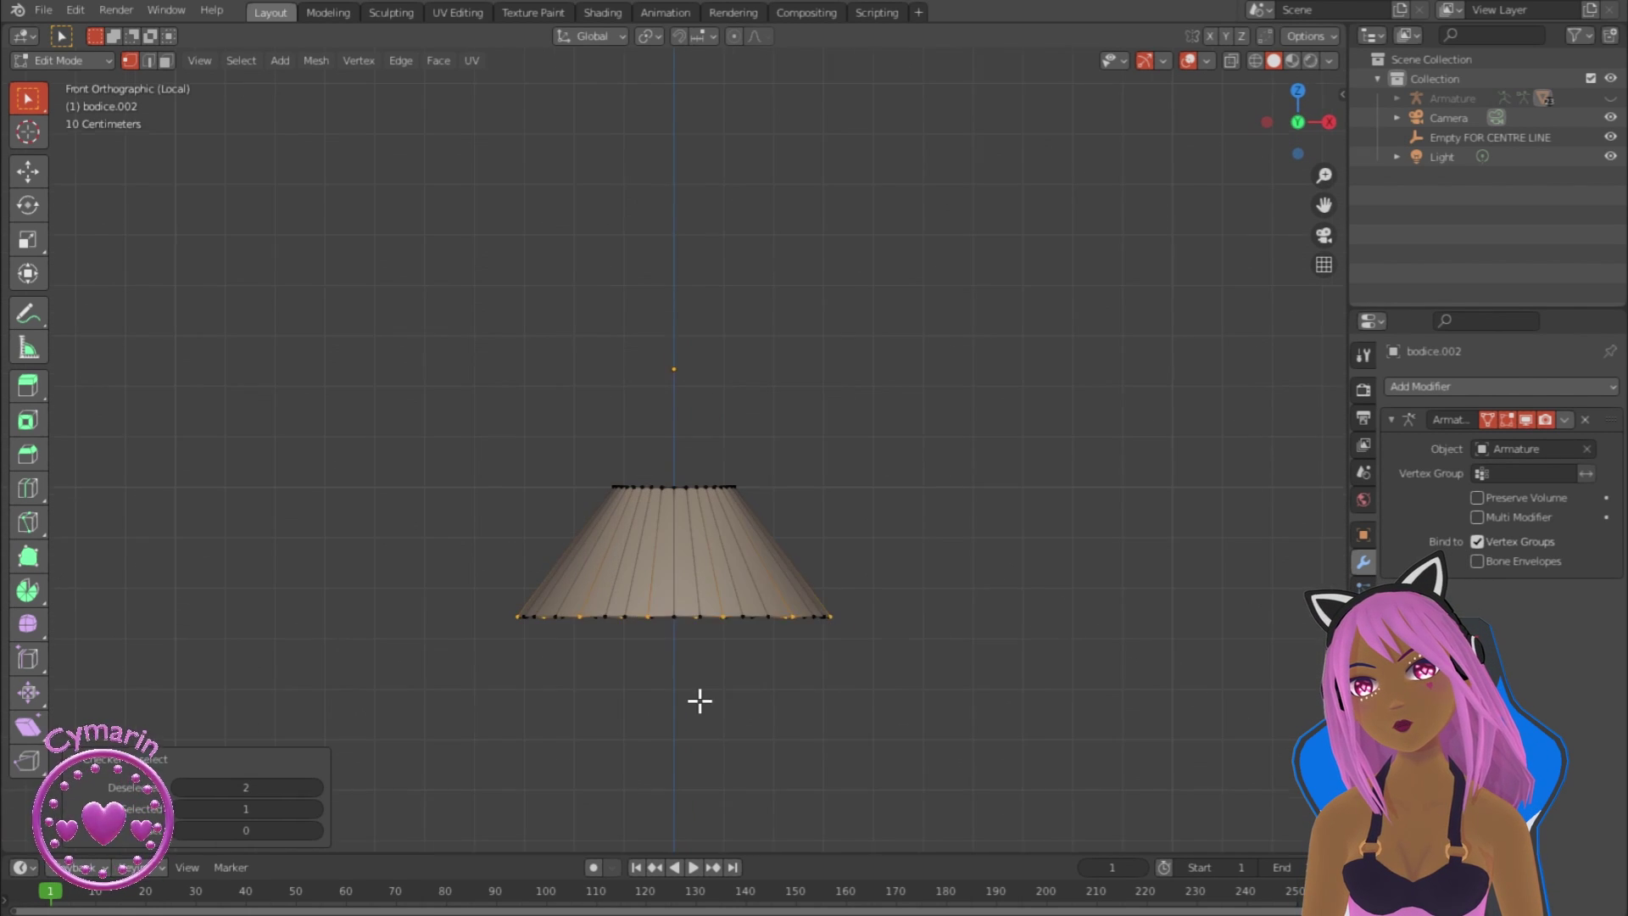
scroll(699, 701, up, 2)
click(176, 831)
middle_drag(554, 797, 570, 740)
click(314, 830)
click(318, 831)
Step: Fatten the selected hem vertices outward by about 0.059 and raise them about 0.008 m along Z
key(KP_1)
scroll(527, 771, up, 1)
scroll(570, 740, down, 3)
key(KP_1)
key(alt+s)
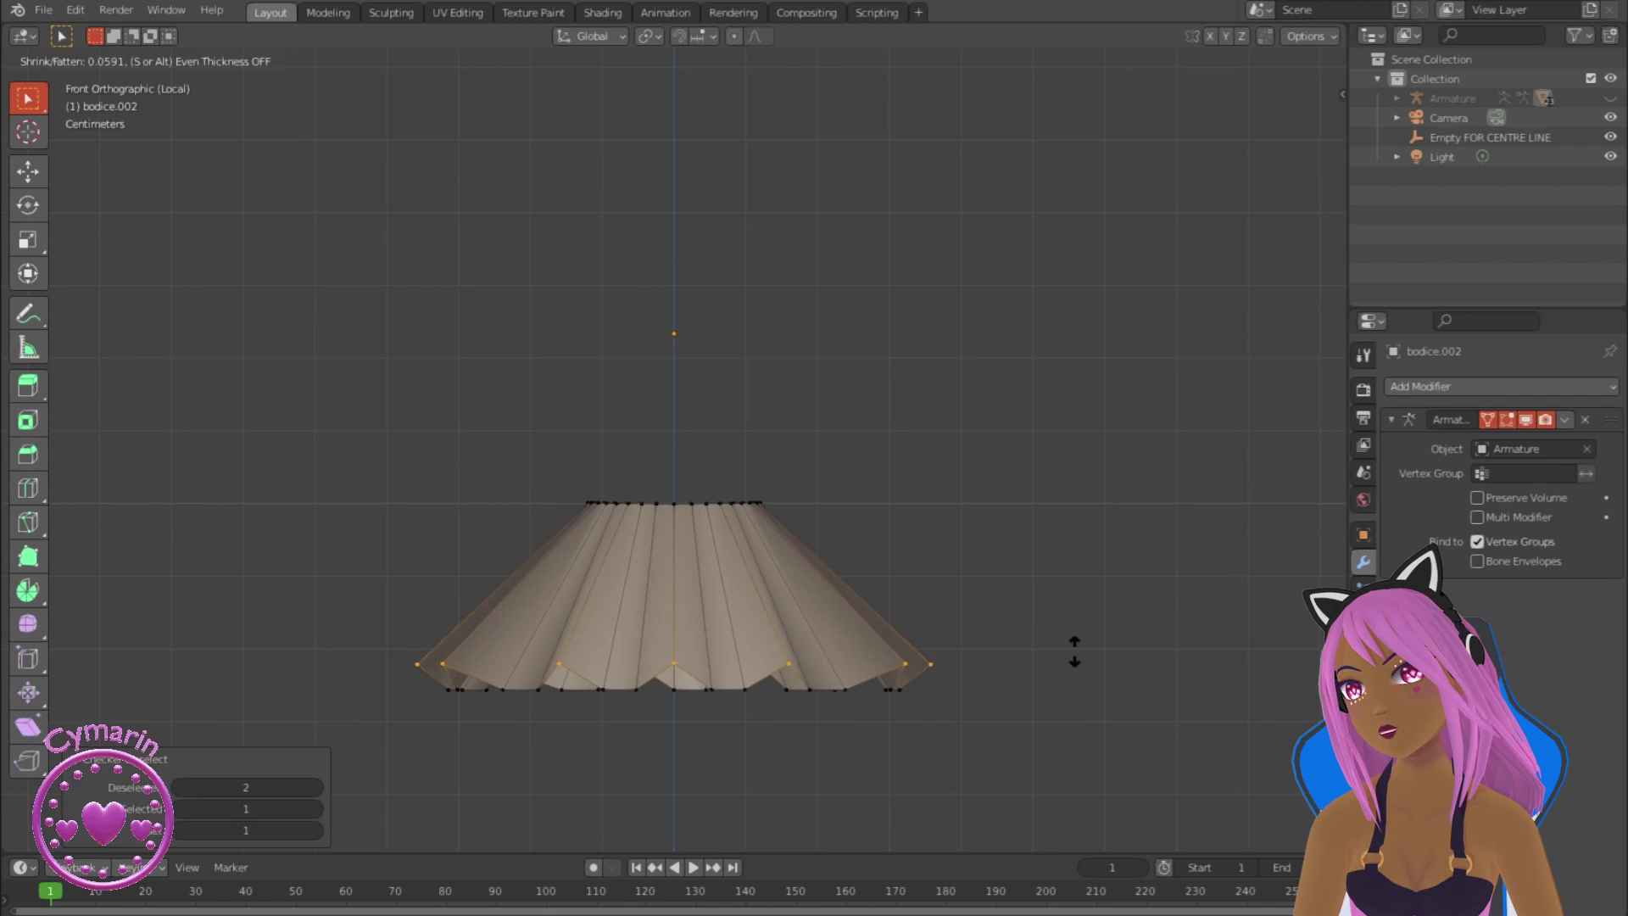
click(1075, 651)
middle_drag(1060, 661, 1010, 723)
key(KP_1)
key(g)
key(z)
click(1009, 718)
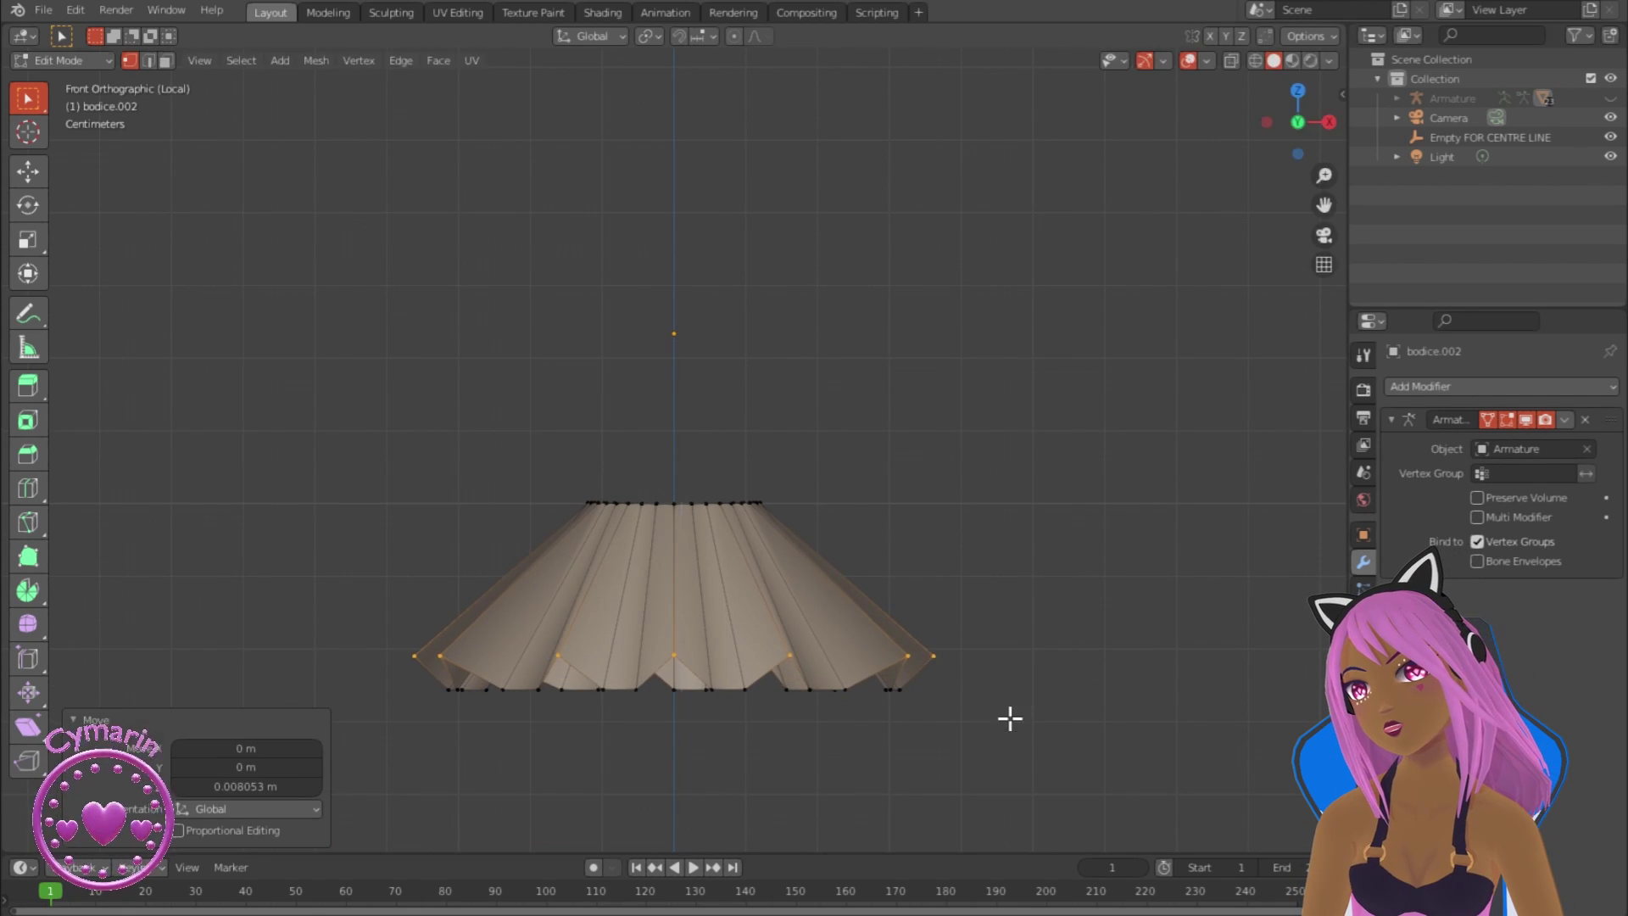
Step: Scale the raised hem vertices slightly and check the pleated skirt in Object Mode
key(s)
click(1001, 737)
middle_drag(999, 737, 1170, 778)
scroll(864, 730, down, 3)
key(Tab)
key(Tab)
key(KP_1)
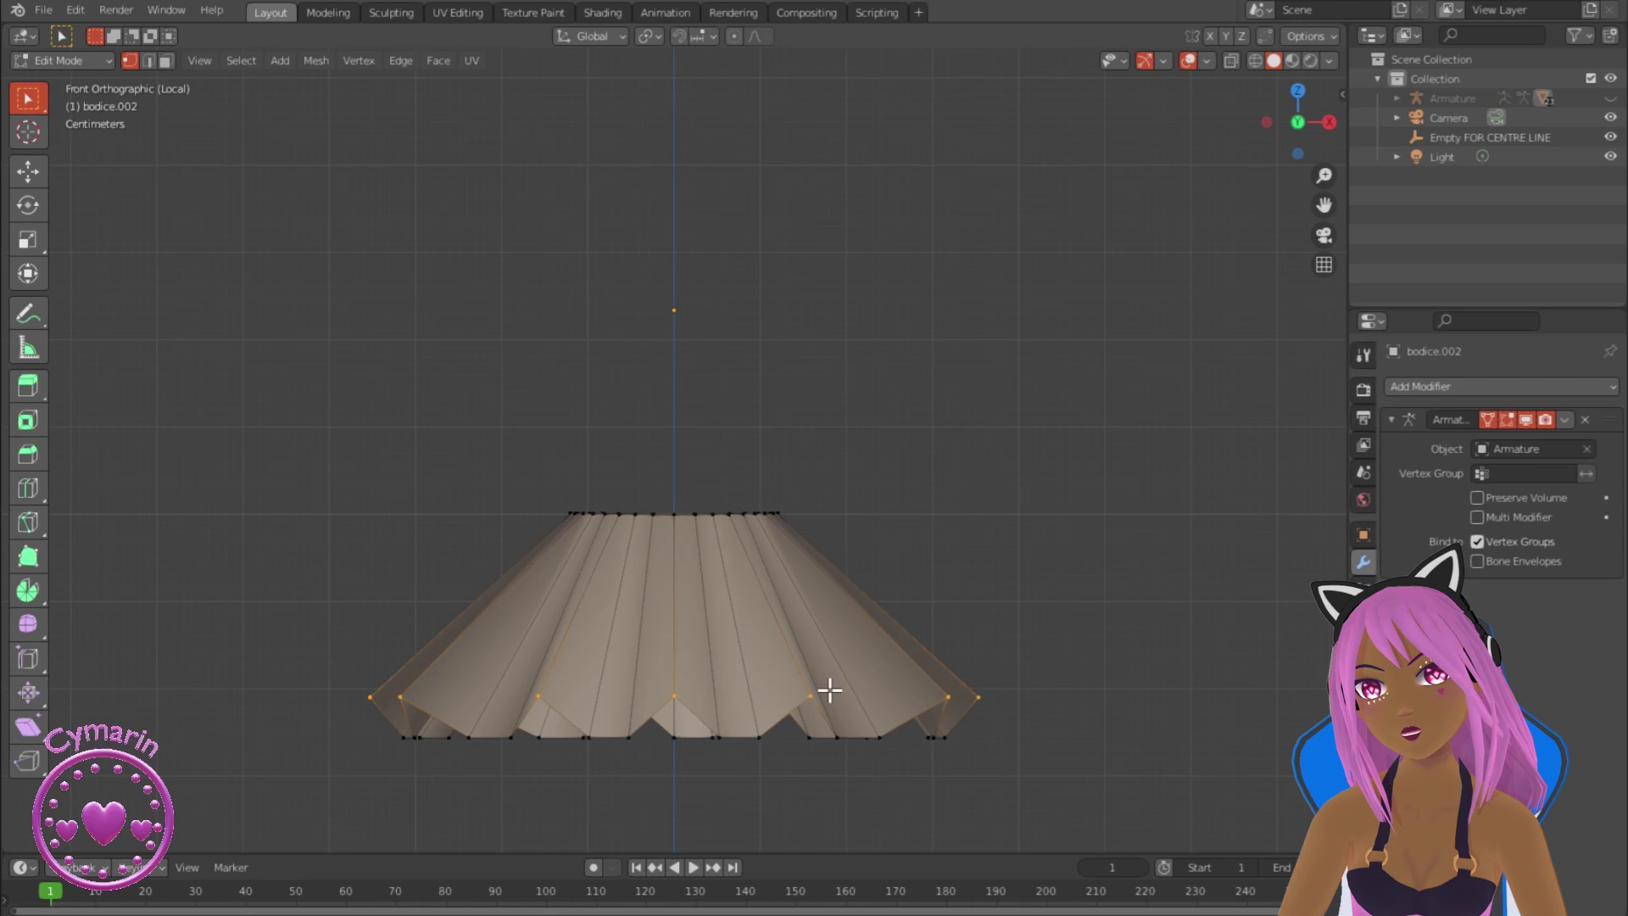
Step: Add horizontal loop cuts around the skirt, spaced between the waist and the hem
key(ctrl+r)
click(668, 624)
click(704, 656)
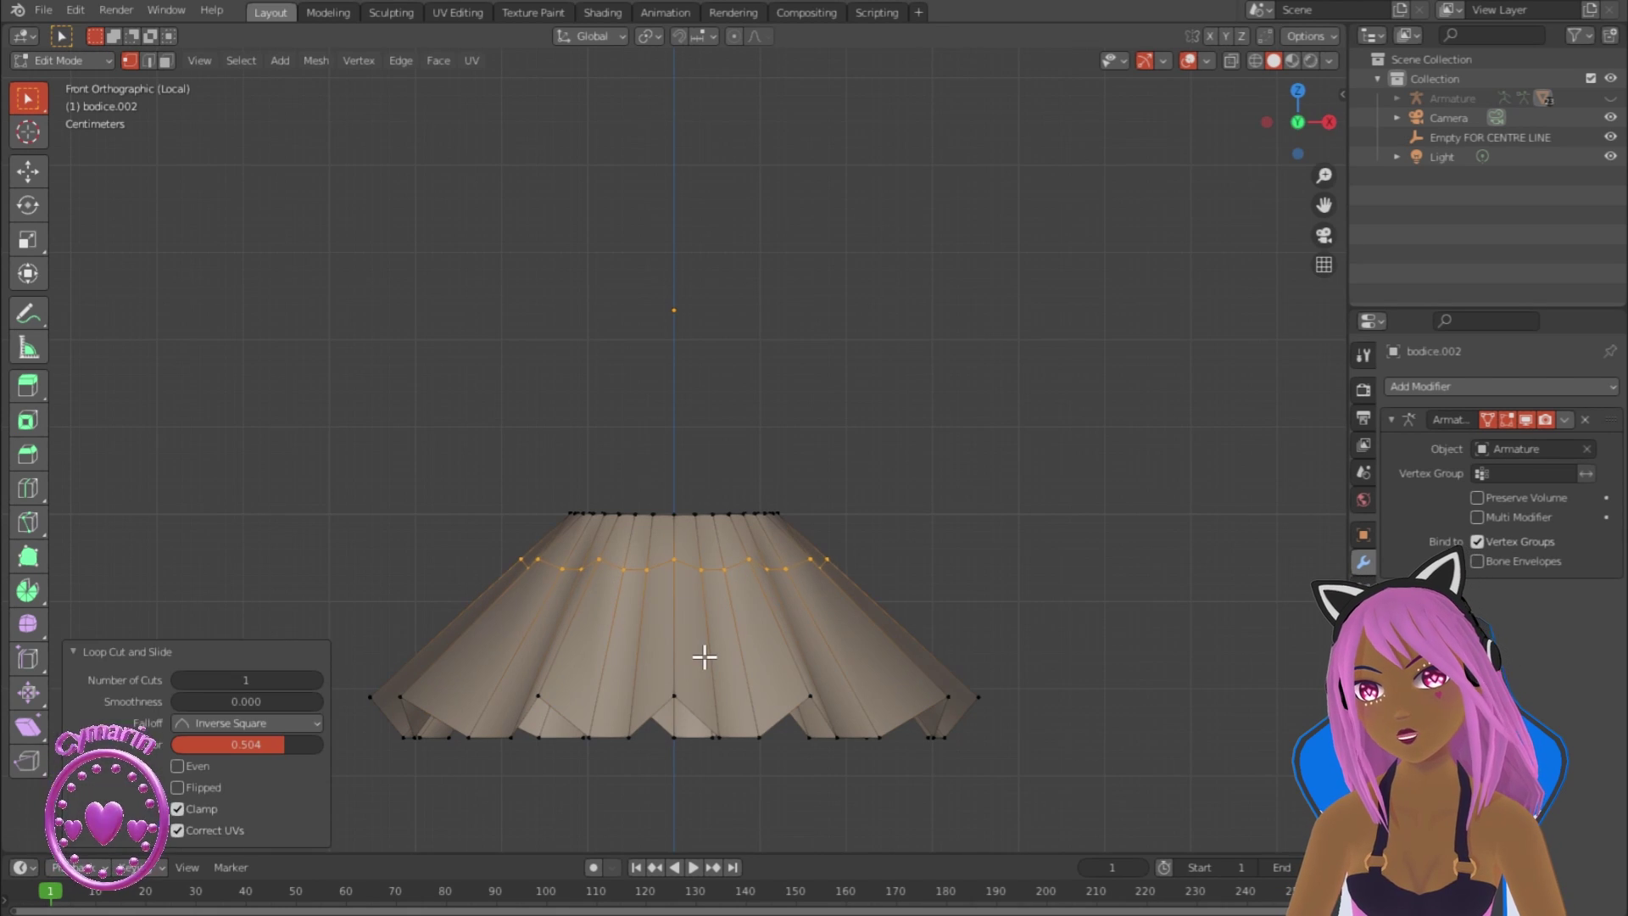
click(1042, 735)
scroll(1033, 666, down, 2)
Step: Add centred vertical loop cuts between the folds all the way around the skirt
right_click(695, 661)
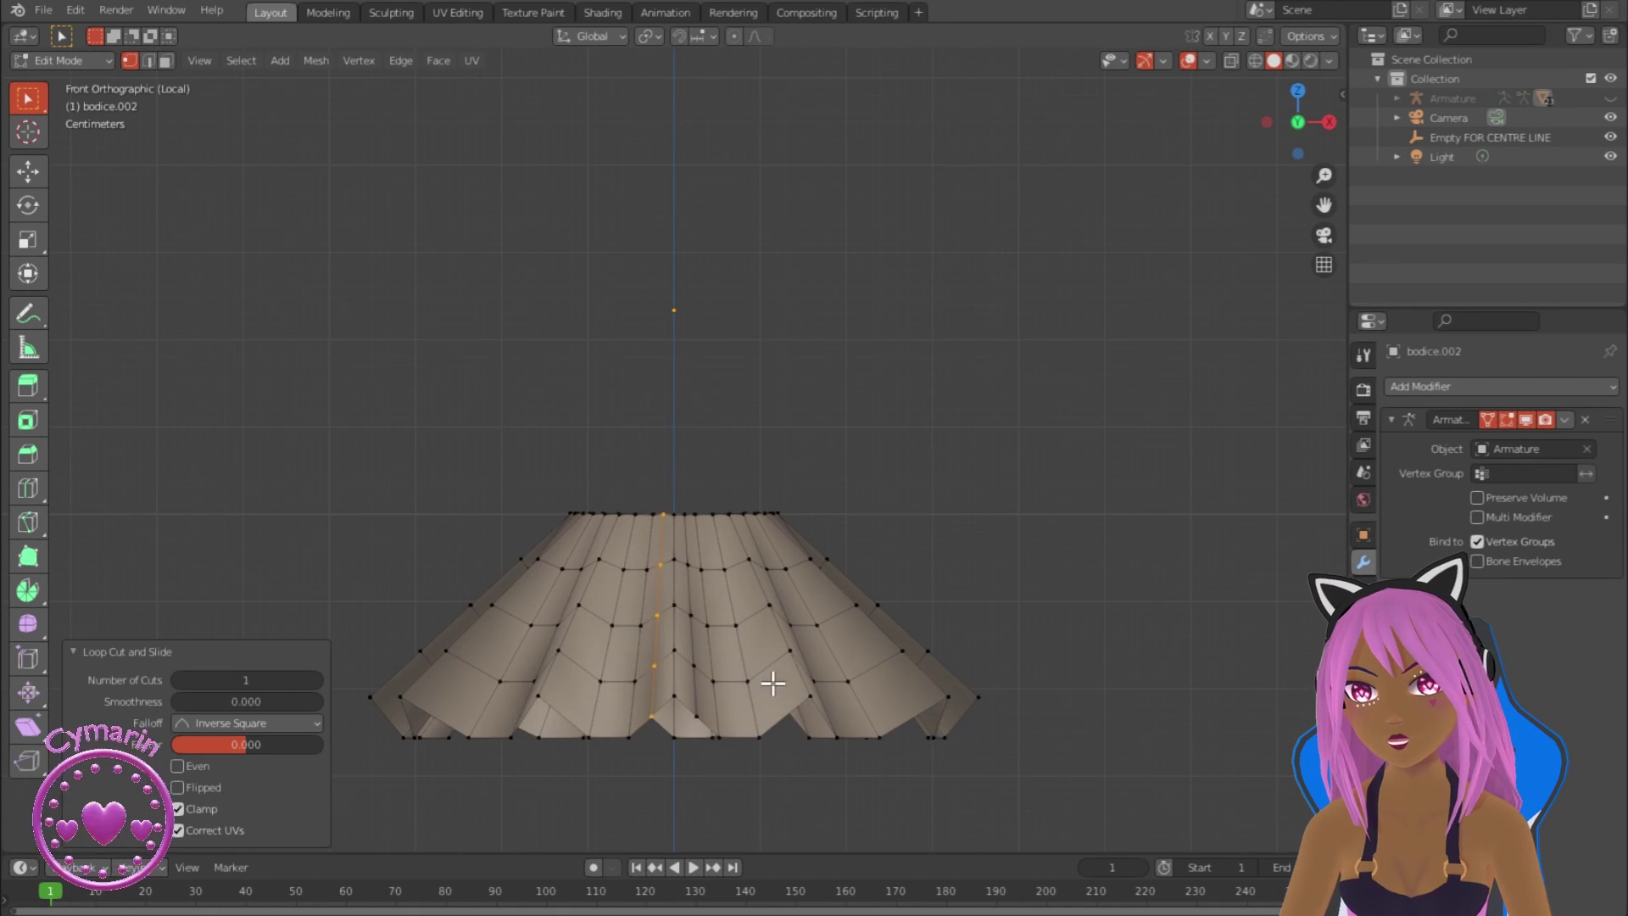
middle_drag(771, 683, 671, 734)
key(ctrl+r)
middle_drag(837, 722, 670, 722)
key(ctrl+r)
click(809, 755)
right_click(810, 756)
click(1079, 639)
key(ctrl+r)
click(805, 756)
right_click(819, 746)
key(ctrl+r)
click(755, 734)
right_click(756, 734)
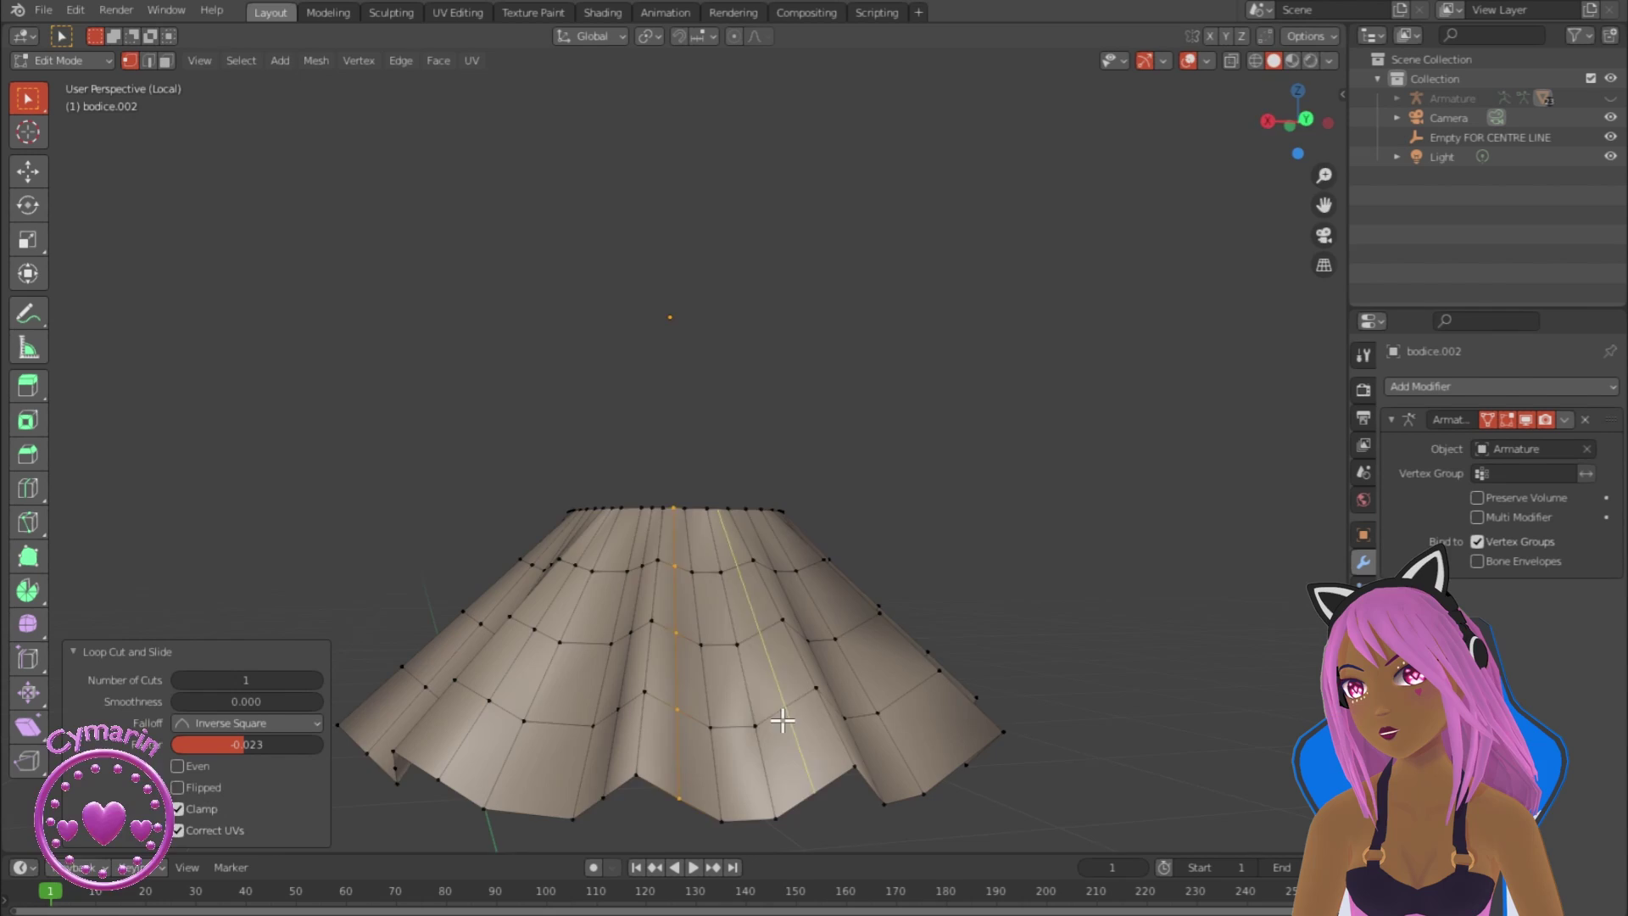
click(782, 720)
right_click(782, 720)
middle_drag(783, 720, 628, 734)
key(ctrl+r)
click(789, 731)
right_click(789, 731)
mouse_move(789, 731)
middle_down()
mouse_move(745, 727)
mouse_move(730, 770)
mouse_move(774, 715)
mouse_move(770, 750)
middle_up()
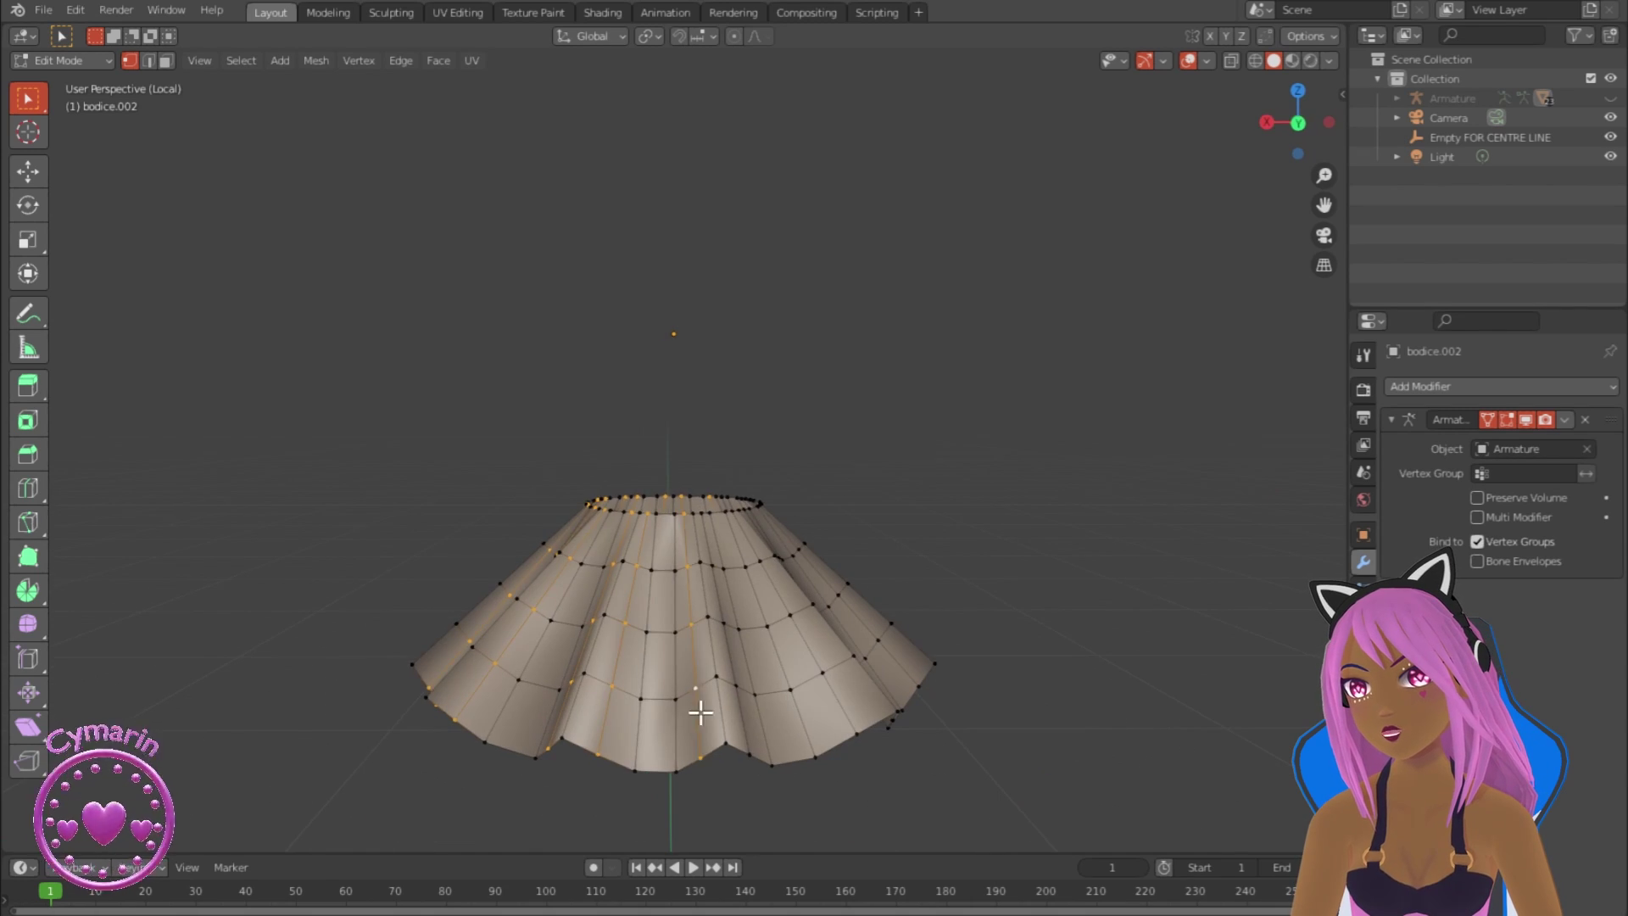
Step: Select the new hem vertices beside the folds and refine their curve with small Shrink/Fatten offsets, with and without smooth proportional editing
middle_drag(640, 722, 726, 700)
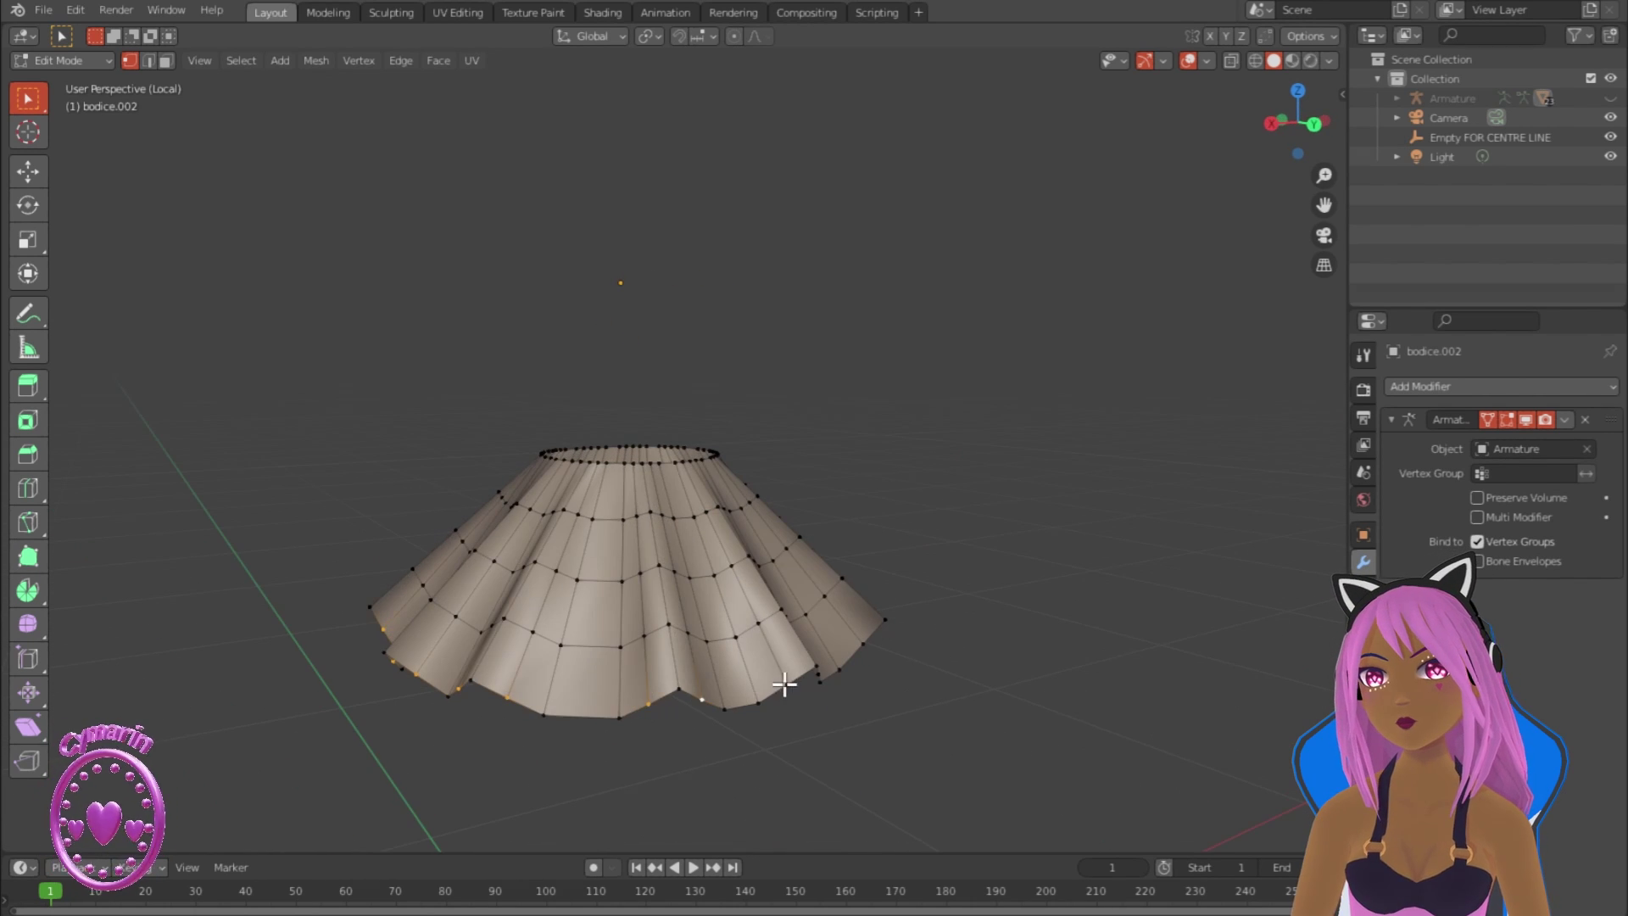
middle_drag(733, 720, 936, 729)
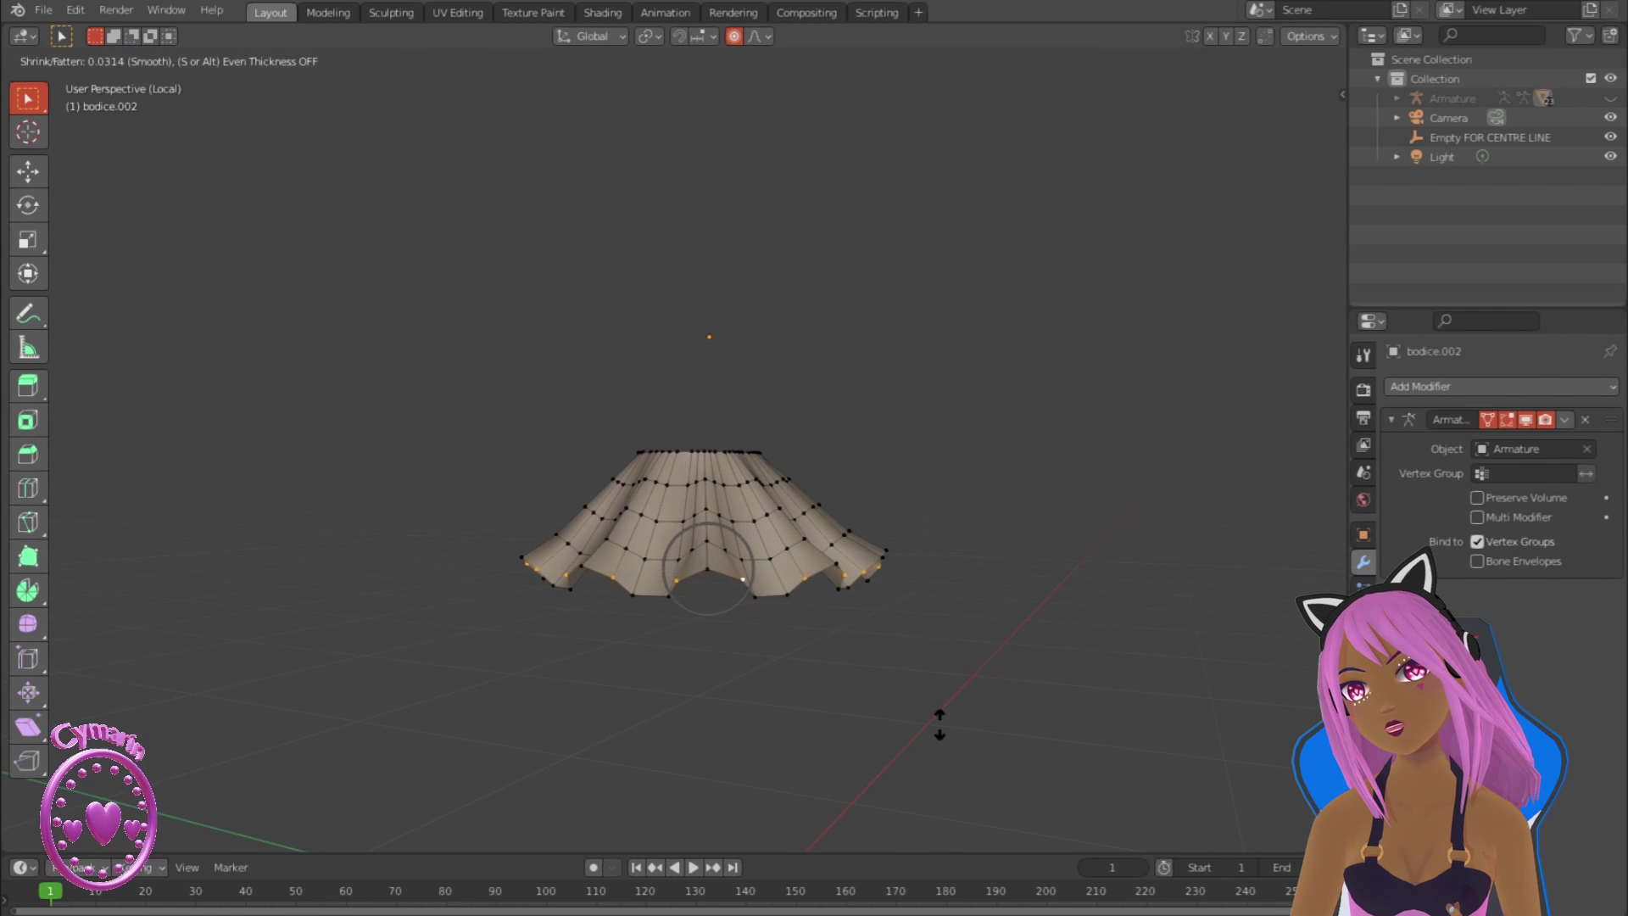
click(934, 729)
middle_drag(934, 729, 992, 764)
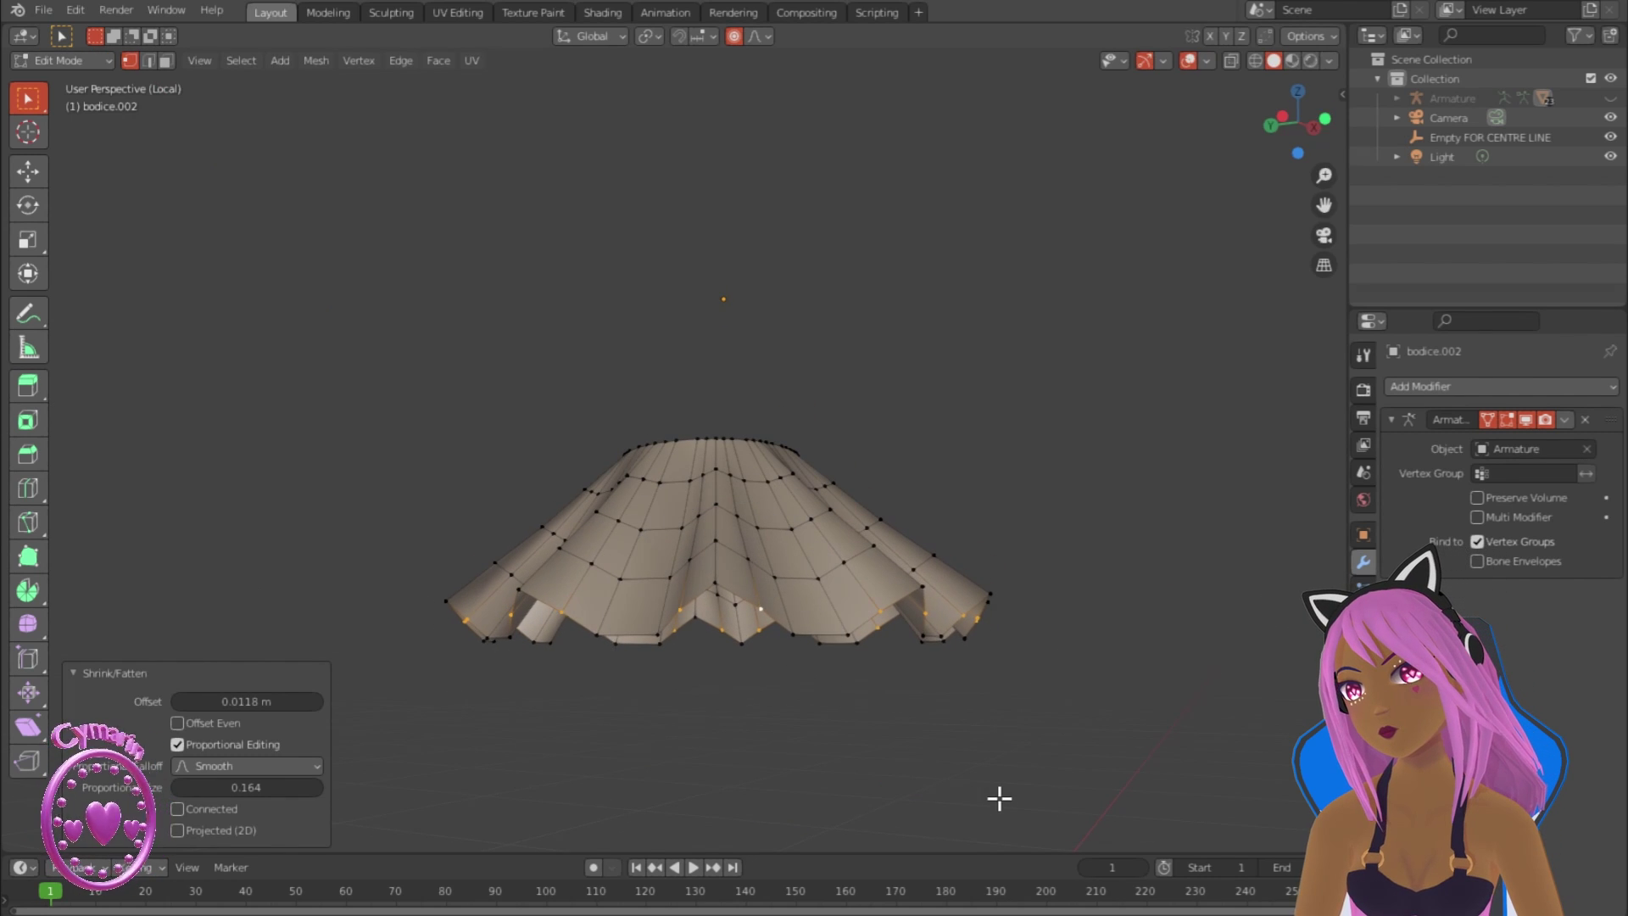
click(1030, 754)
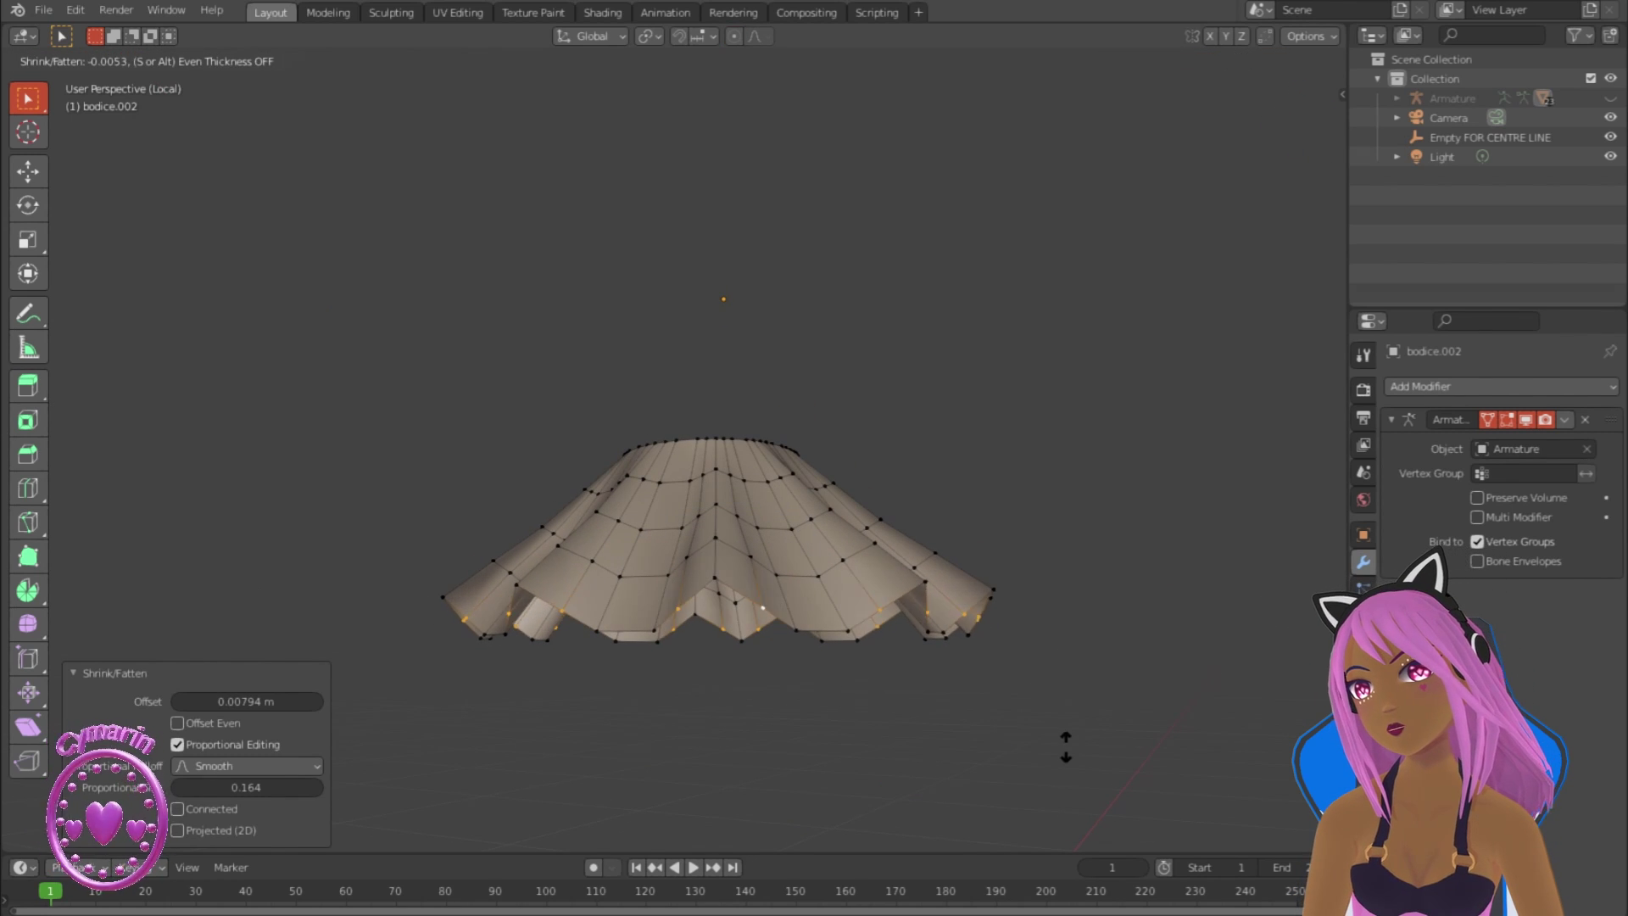
click(1067, 743)
Step: Exit local view, reveal the bodice and check the dress on the character in Object Mode with preview shading
scroll(1066, 742, down, 3)
mouse_move(1067, 743)
middle_down()
mouse_move(1158, 752)
mouse_move(668, 720)
mouse_move(654, 661)
mouse_move(792, 739)
mouse_move(799, 643)
middle_up()
key(KP_Divide)
key(alt+h)
key(Tab)
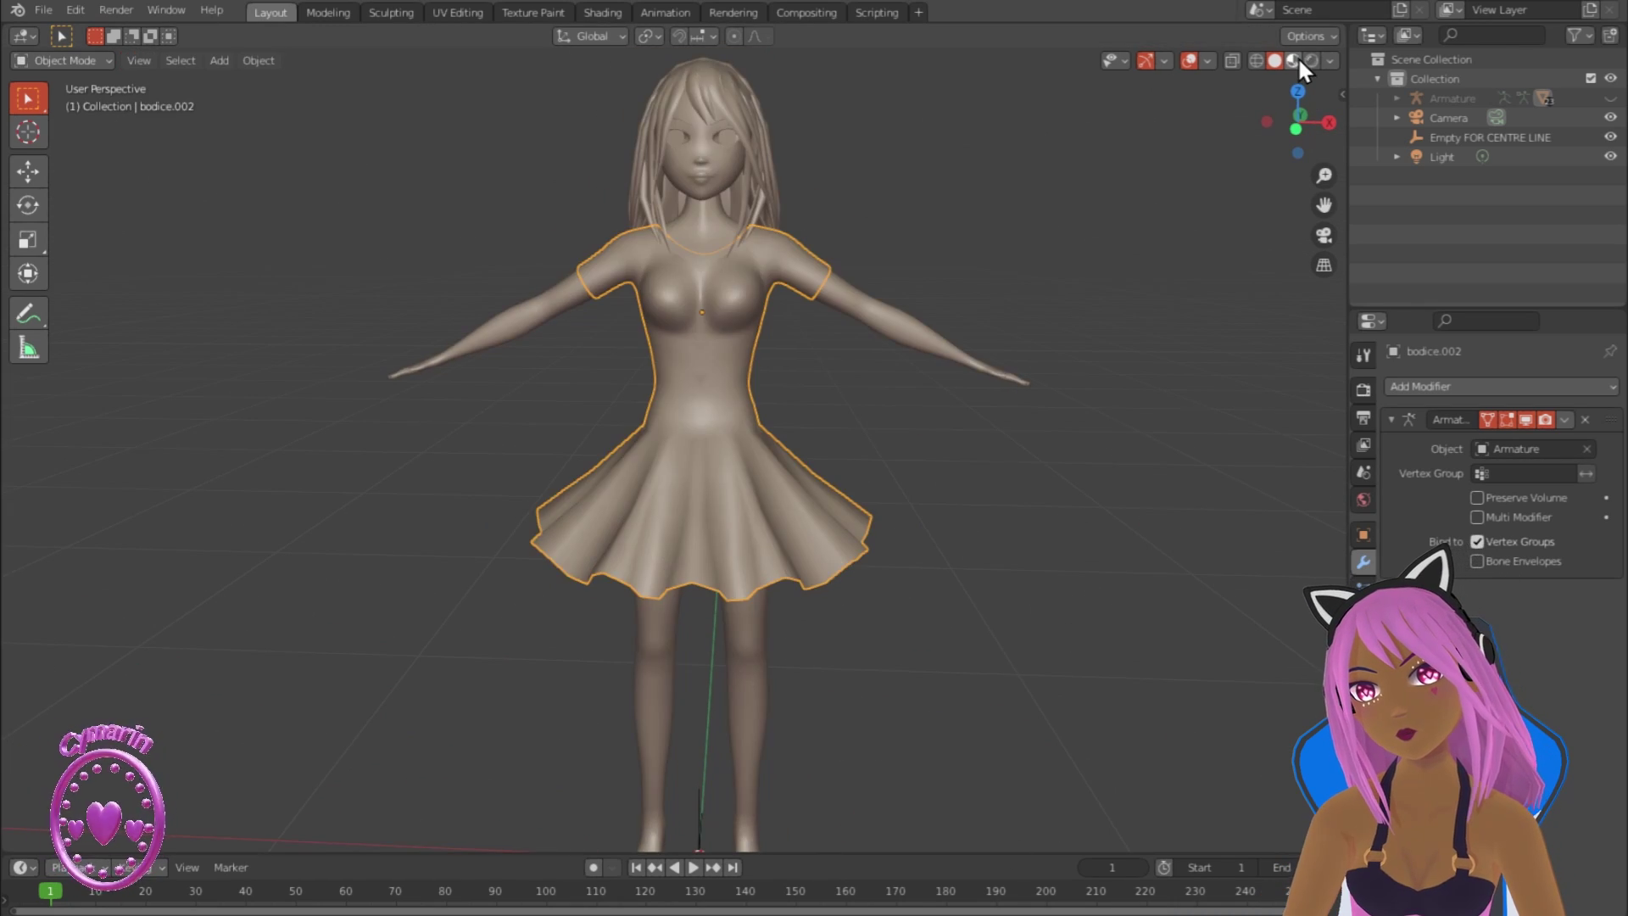
click(1297, 58)
mouse_move(916, 568)
middle_down()
mouse_move(805, 730)
mouse_move(893, 609)
middle_up()
click(1274, 61)
Step: Select the skirt's hem loop in Edit Mode, enable proportional editing and scale the hem
key(Tab)
scroll(858, 525, up, 4)
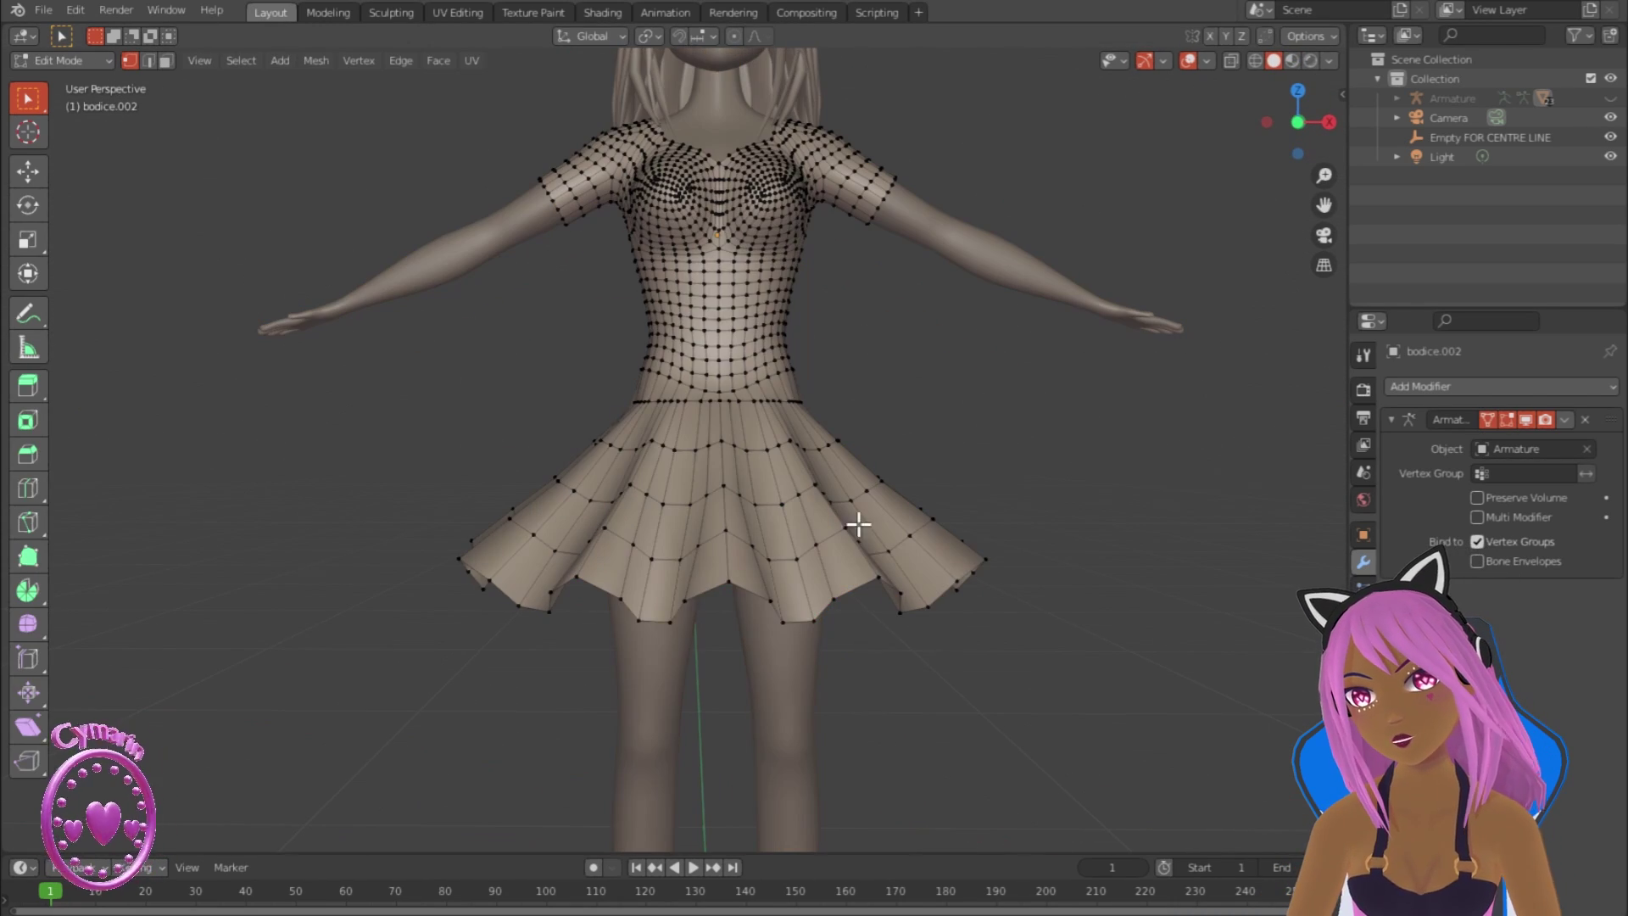
alt+click(669, 618)
click(734, 37)
scroll(1141, 673, down, 2)
middle_drag(1141, 673, 1132, 722)
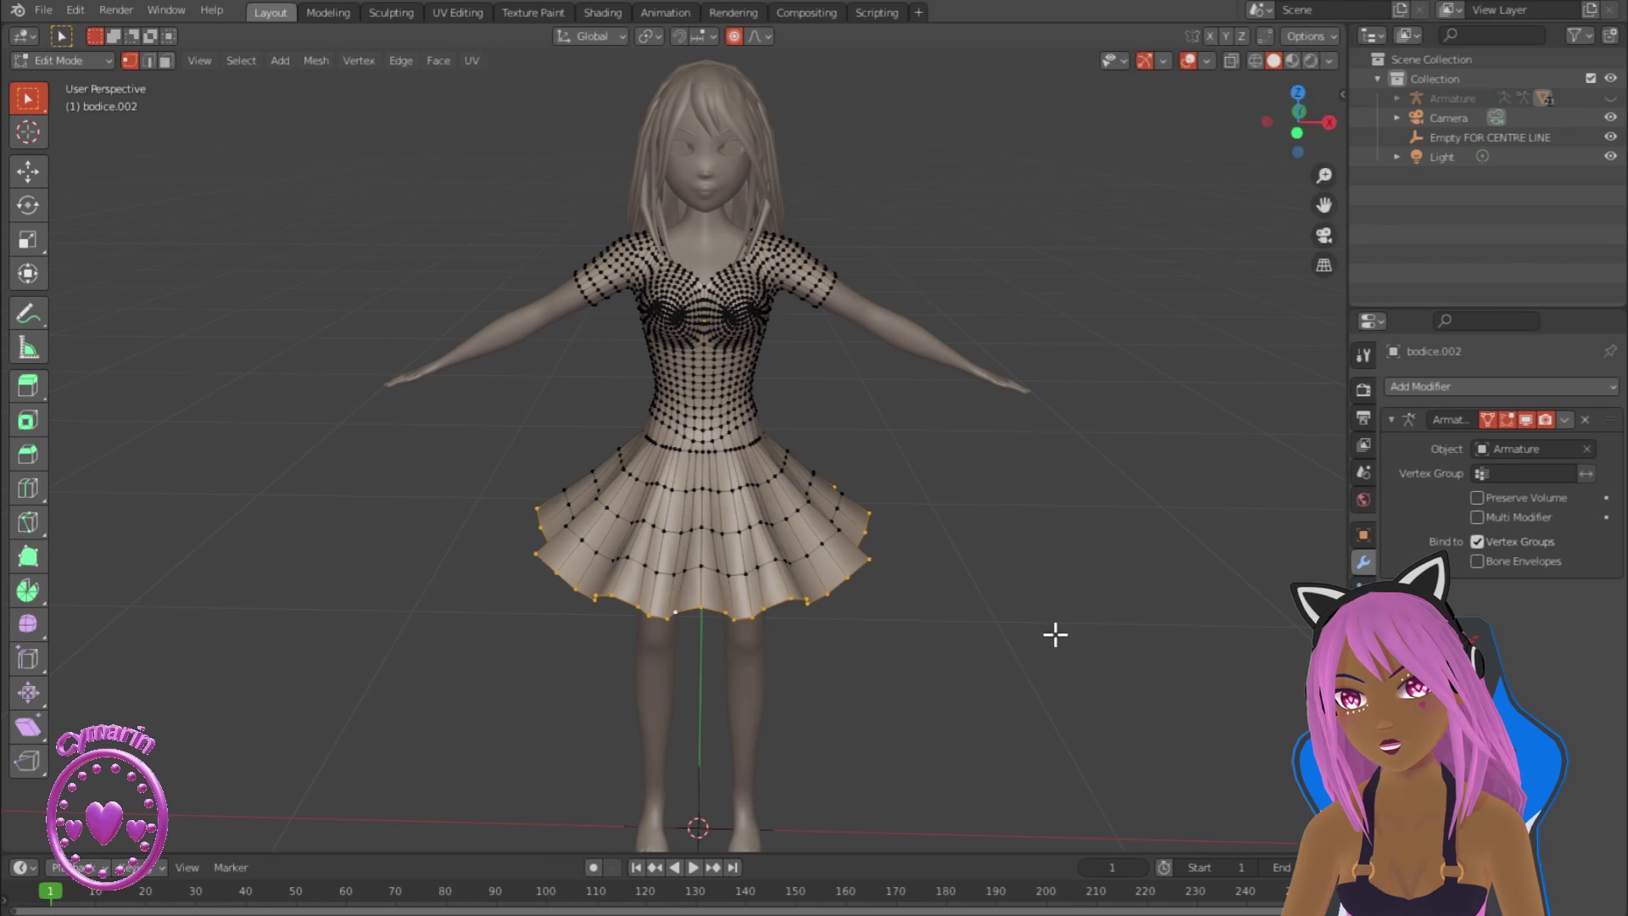
key(s)
click(993, 658)
Step: Move the hem along Z and scale it to about 0.892 along Y with smooth proportional falloff
middle_drag(975, 668, 371, 604)
key(g)
key(z)
scroll(965, 644, down, 4)
click(965, 646)
key(s)
key(y)
scroll(883, 701, down, 4)
click(883, 698)
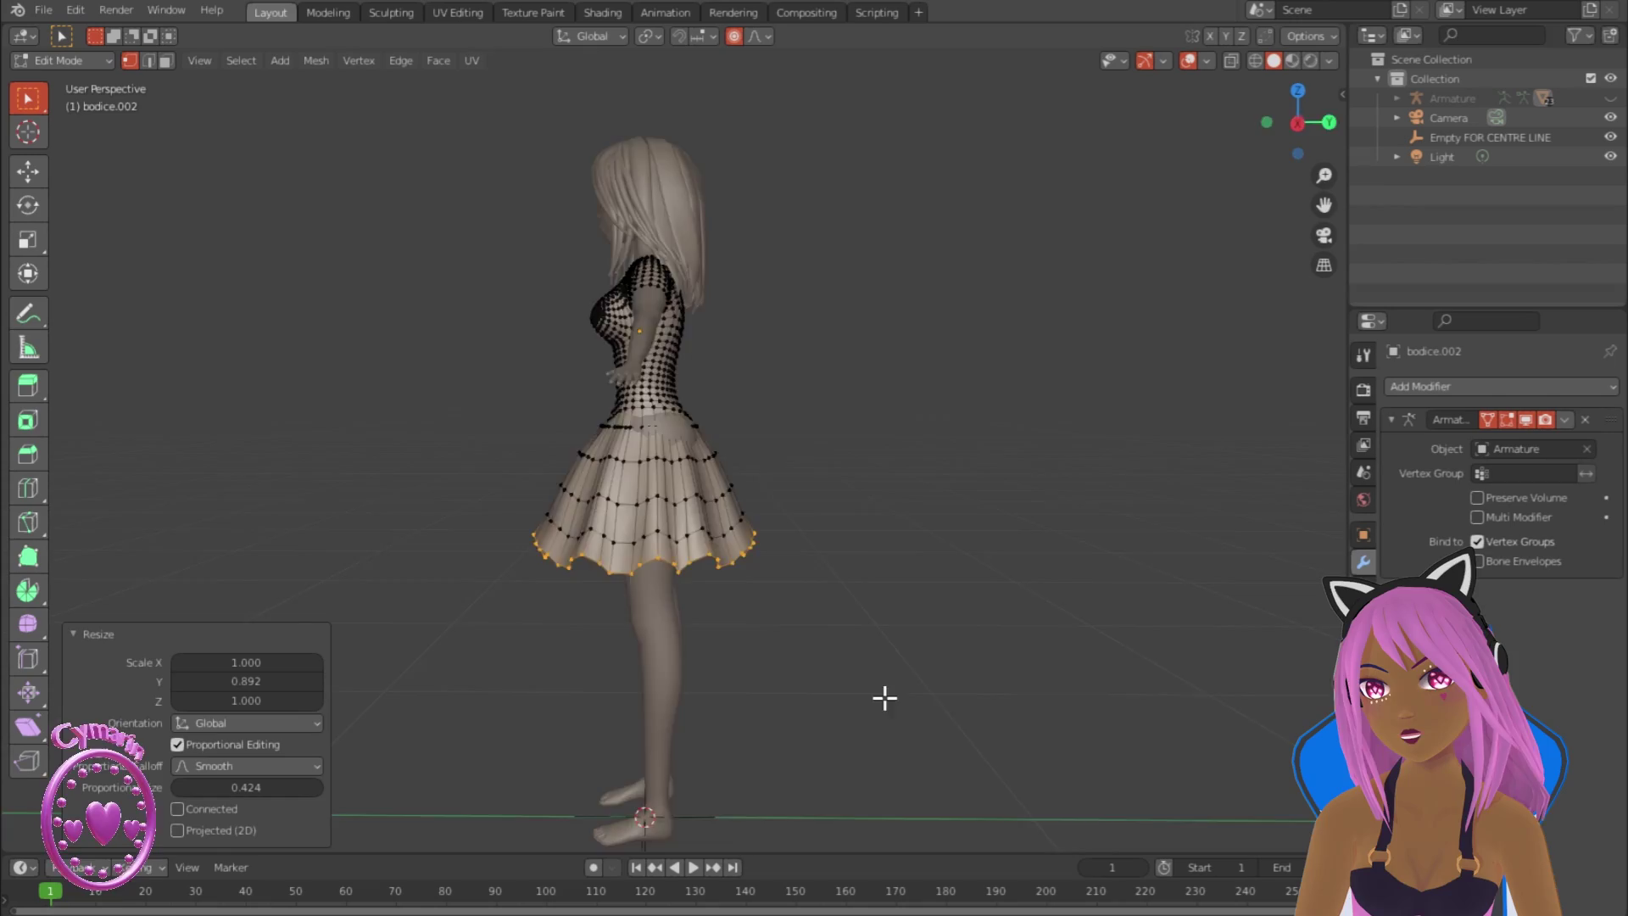
Step: Switch the dress to Sculpt Mode and set the viewport shading color to Random
mouse_move(882, 698)
middle_down()
mouse_move(1003, 640)
mouse_move(646, 639)
mouse_move(690, 664)
mouse_move(1079, 723)
mouse_move(958, 627)
middle_up()
scroll(1003, 640, up, 3)
scroll(690, 664, down, 3)
scroll(690, 665, up, 3)
key(slash)
scroll(1077, 721, up, 2)
click(61, 60)
click(68, 124)
key(slash)
click(1329, 60)
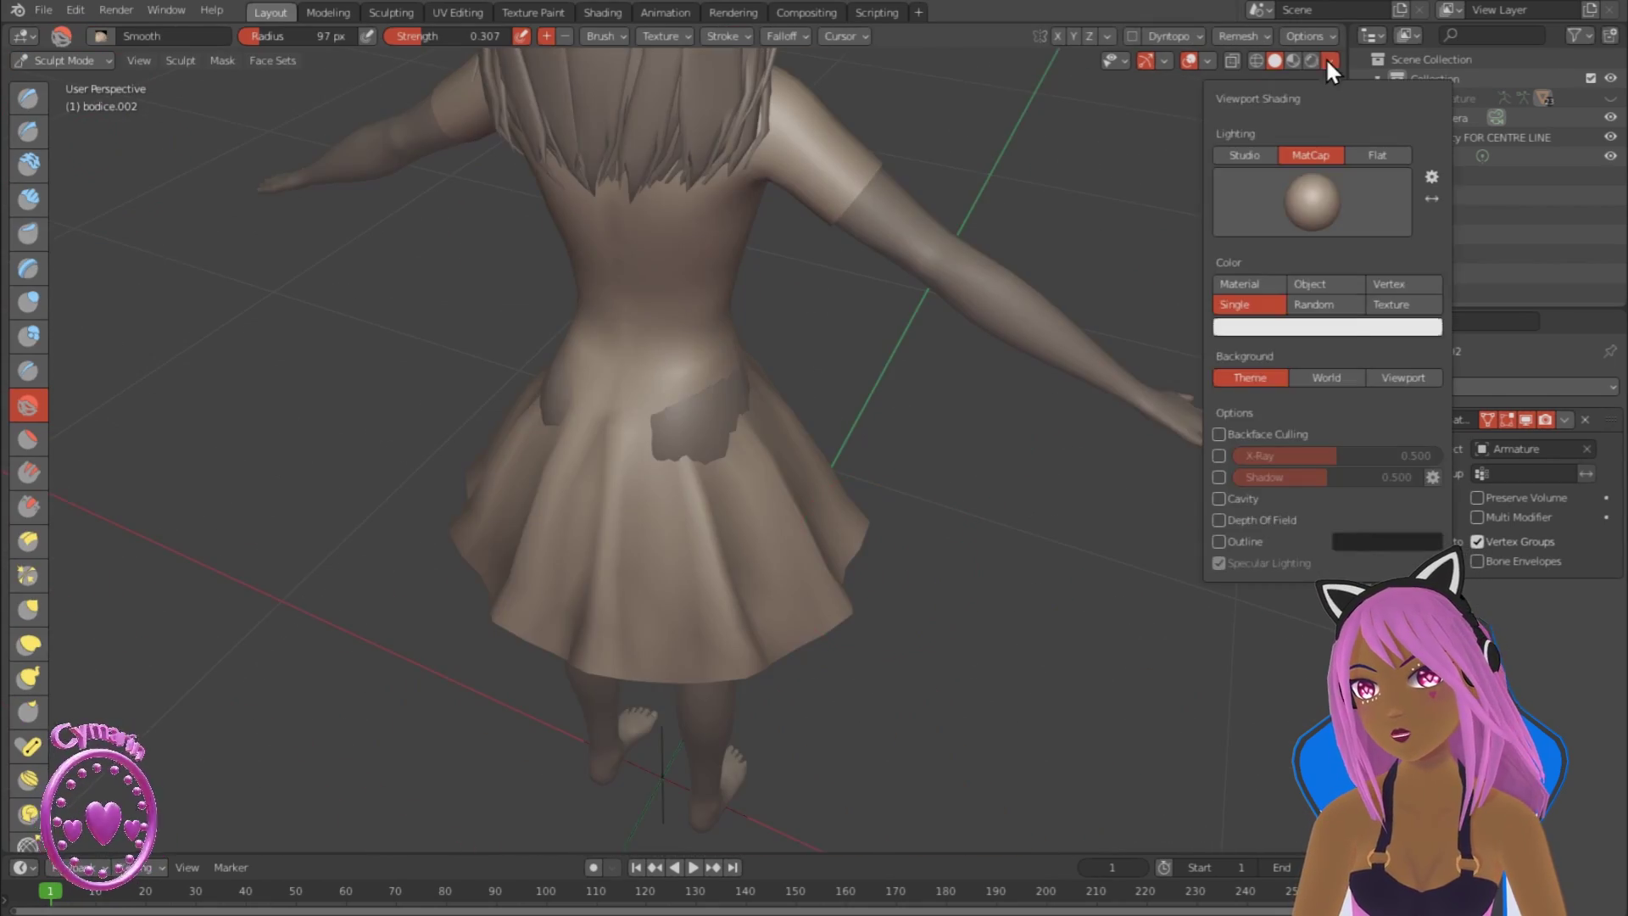
click(1323, 307)
Step: Apply the dress's rotation and scale, and return it to Sculpt Mode
scroll(765, 598, up, 2)
key(Tab)
key(Tab)
key(ctrl+a)
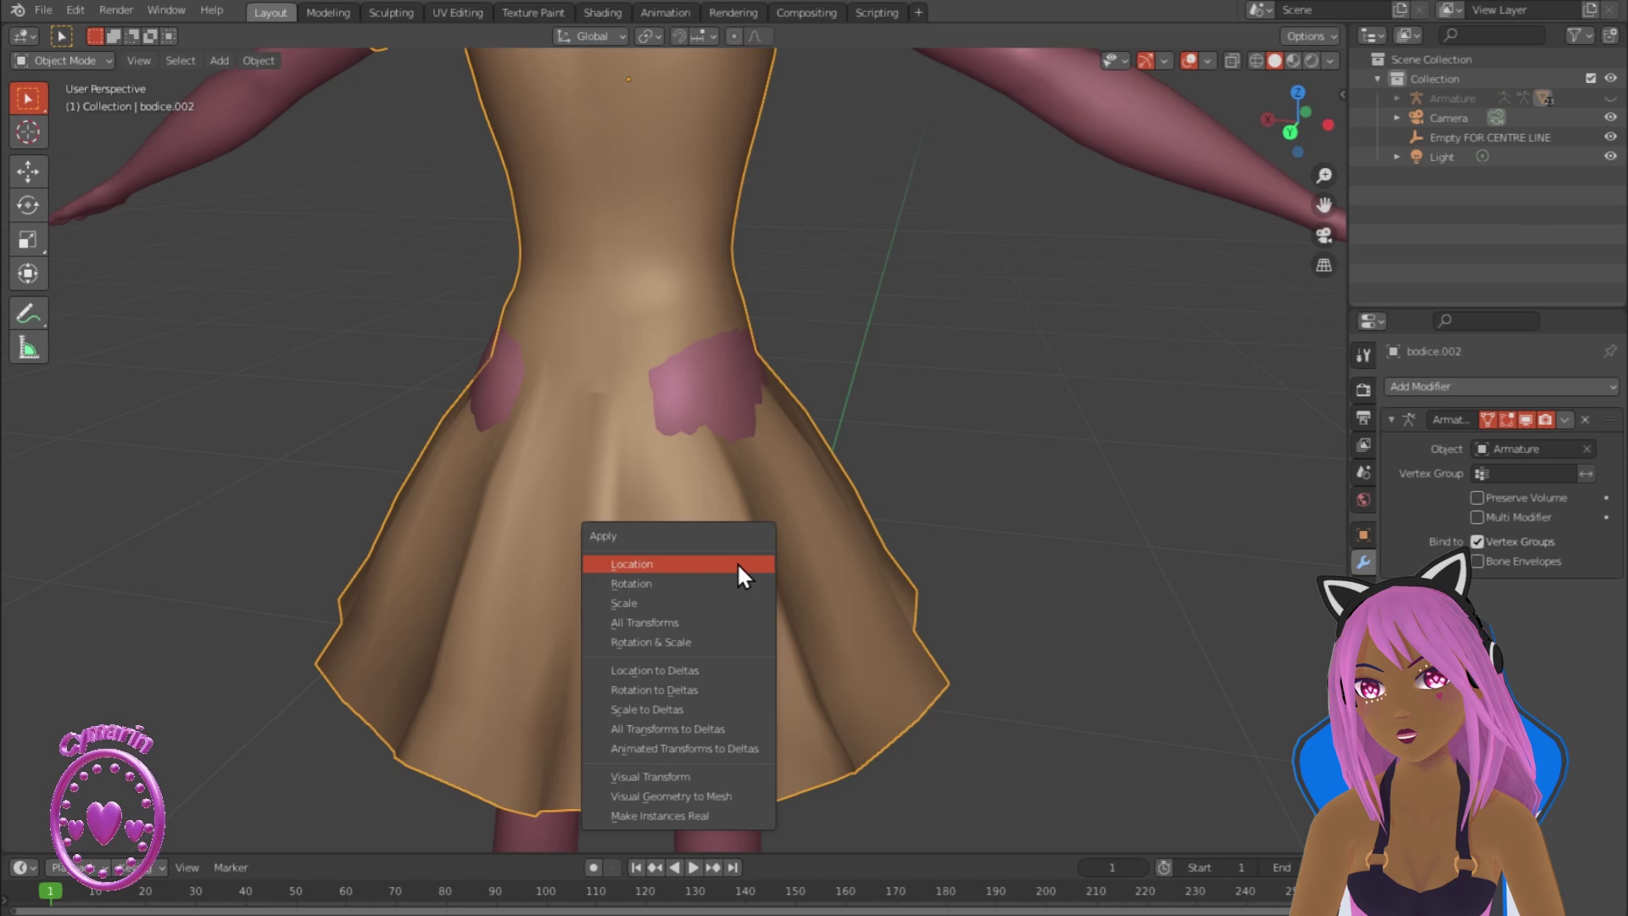
click(714, 637)
scroll(858, 655, down, 2)
click(64, 61)
click(70, 125)
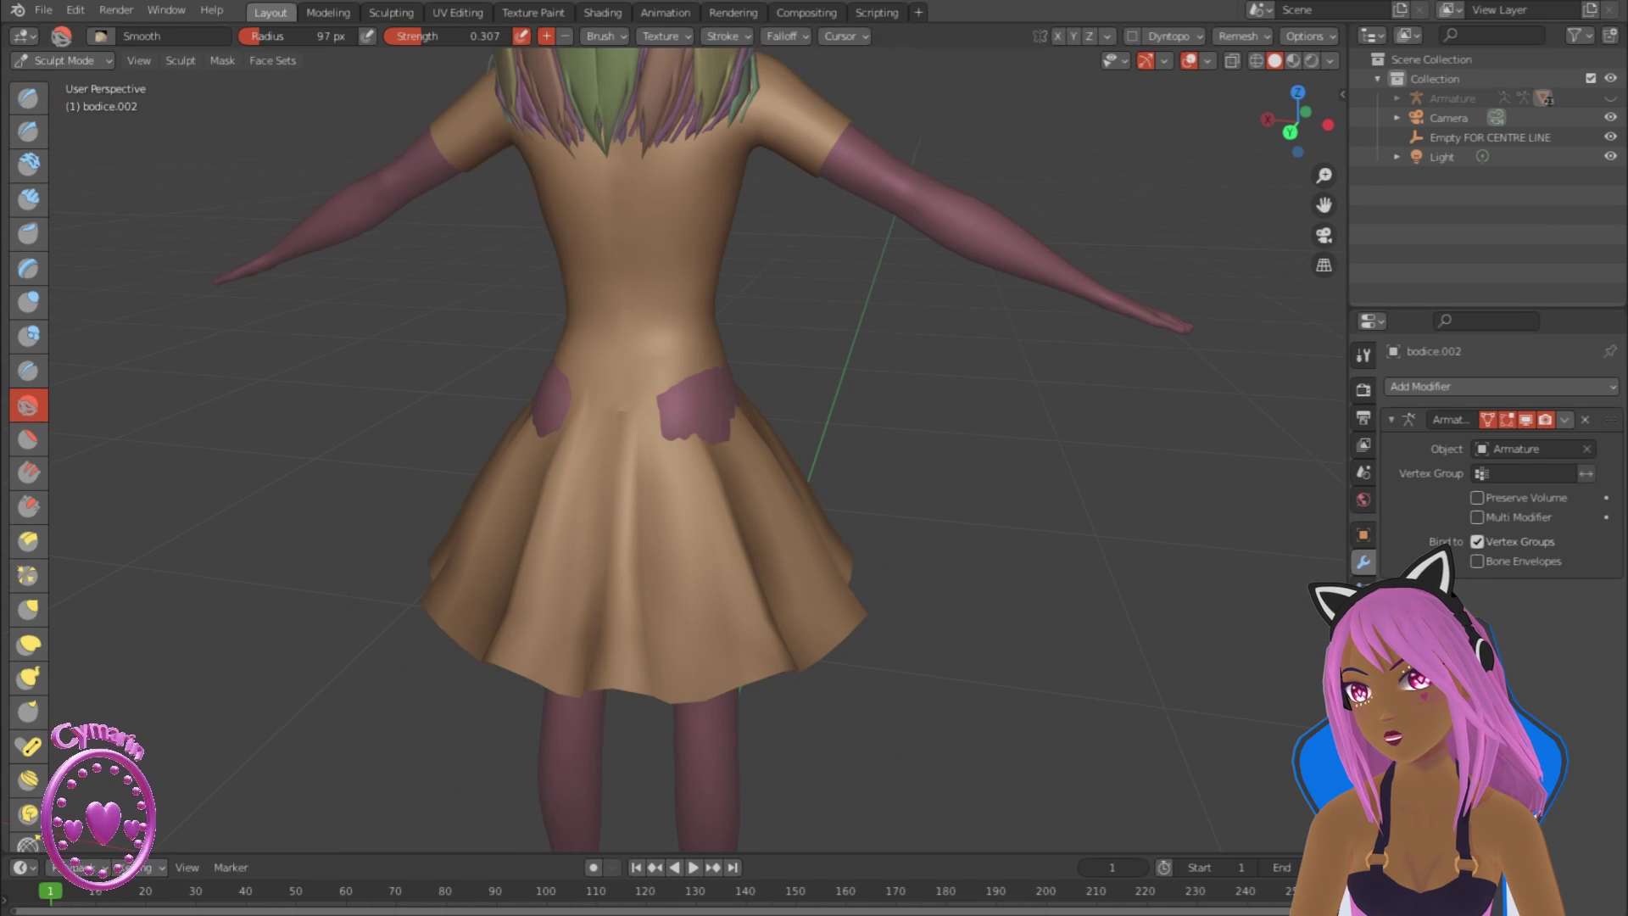
Step: Turn on the wireframe overlay for the dress in its object viewport display settings
key(n)
key(n)
click(1363, 535)
scroll(1441, 551, down, 5)
click(1476, 721)
scroll(1017, 611, down, 4)
mouse_move(1017, 594)
middle_down()
mouse_move(890, 670)
mouse_move(1008, 593)
middle_up()
scroll(933, 593, up, 5)
Step: Sculpt the skirt with the Grab brush to cover the body poking through at the back and even out its outline
middle_drag(709, 404, 690, 551)
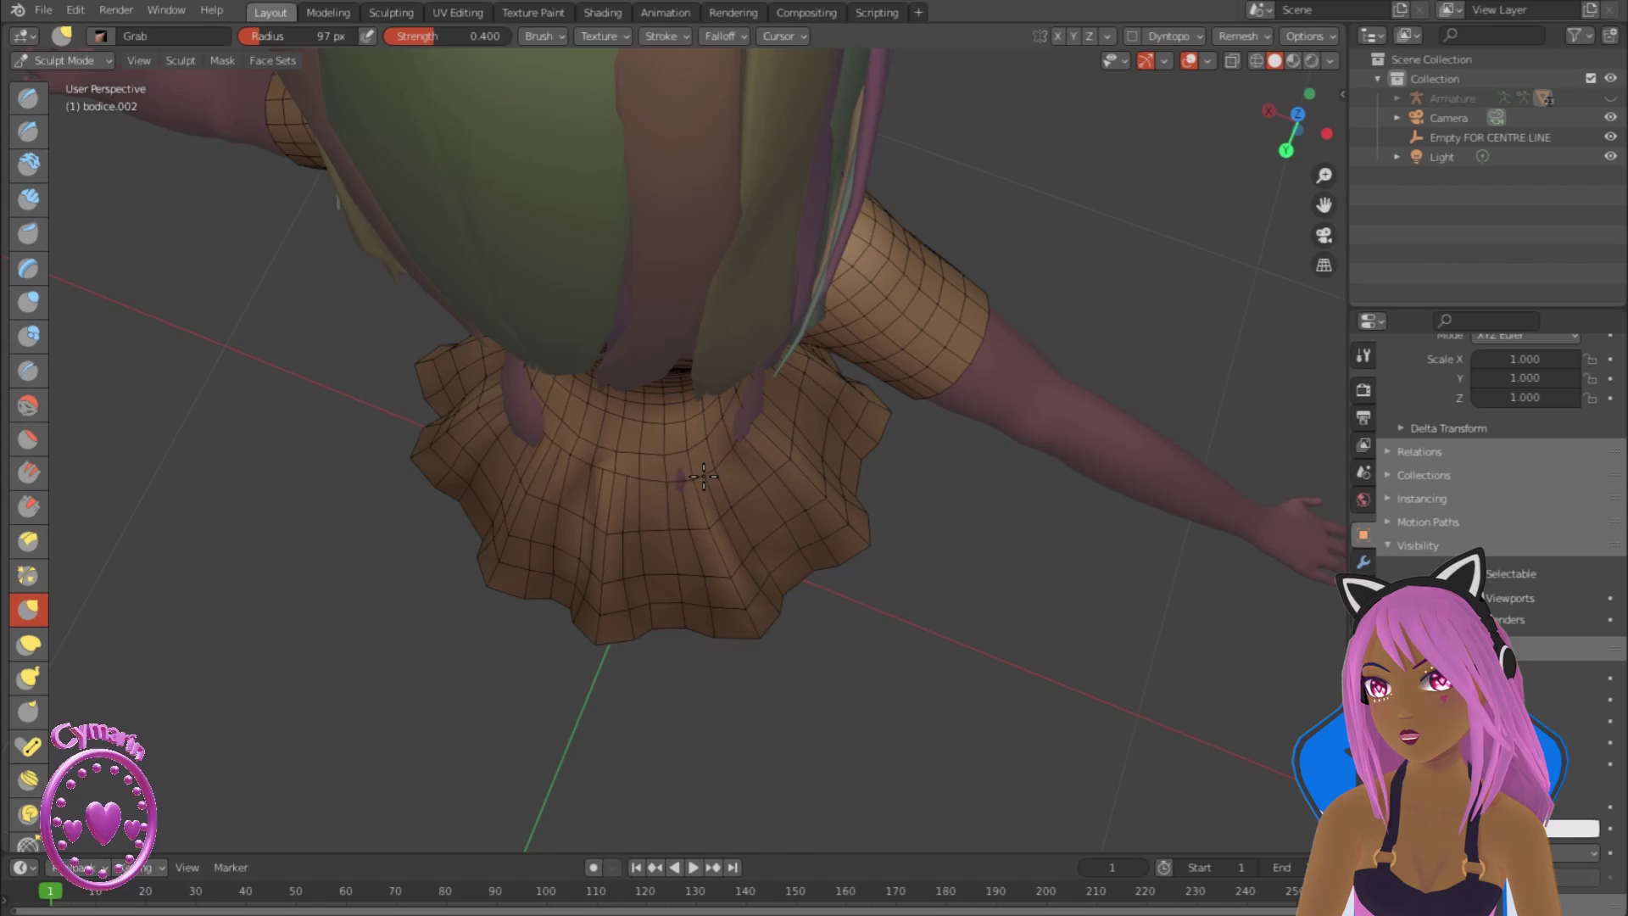
middle_drag(704, 476, 892, 413)
middle_drag(591, 502, 482, 628)
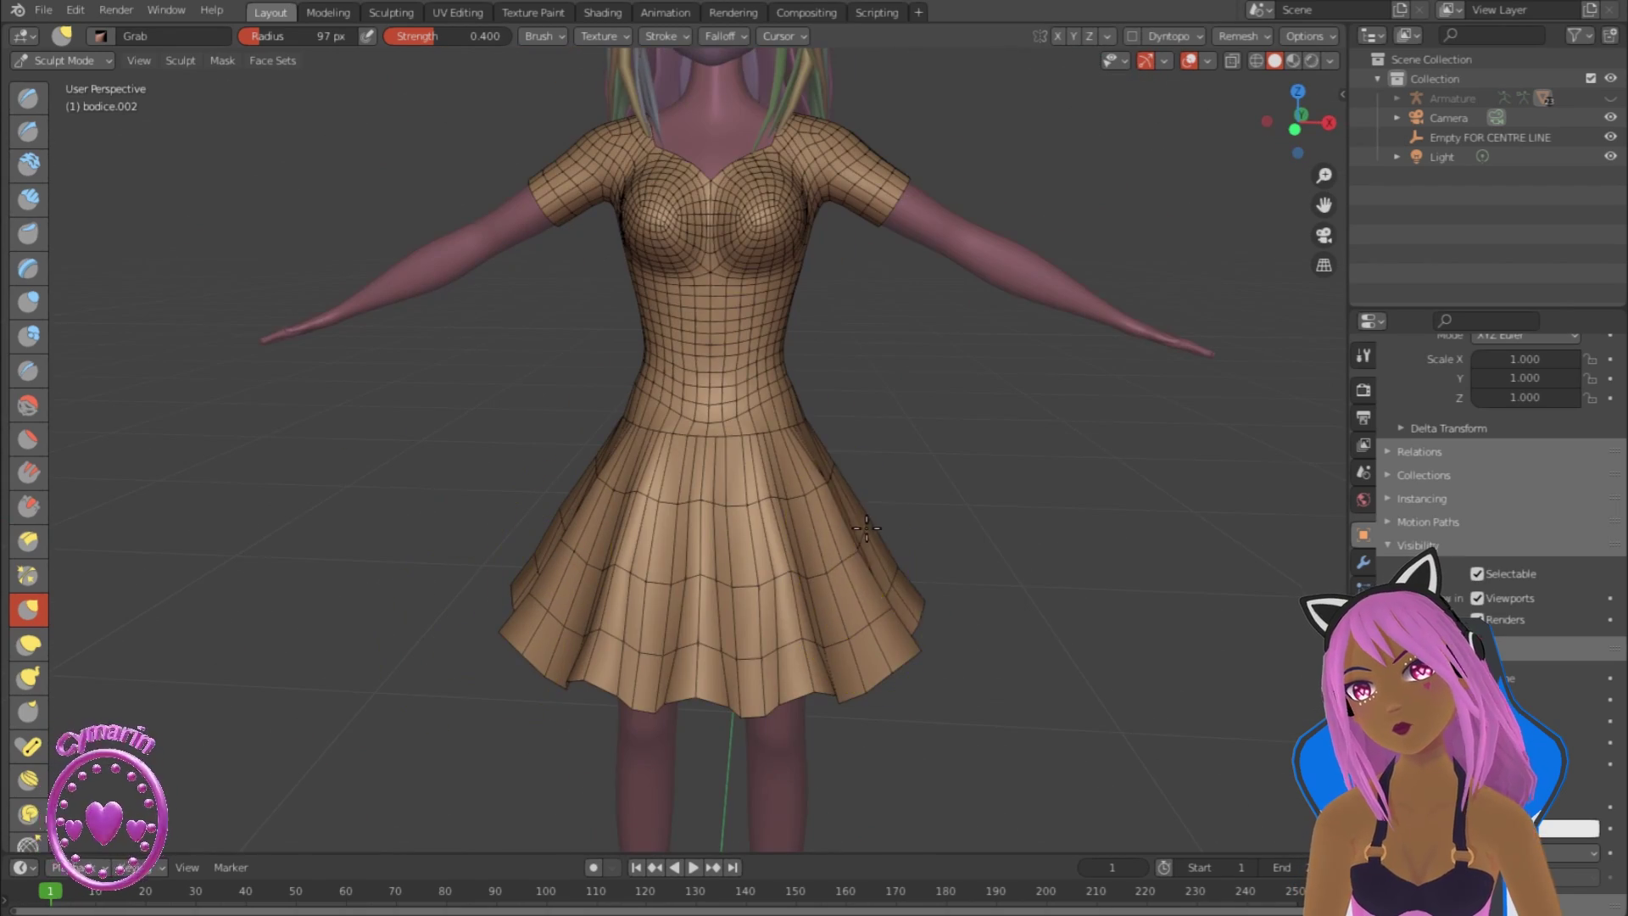
scroll(867, 528, down, 3)
middle_drag(904, 688, 842, 711)
middle_drag(662, 496, 740, 462)
mouse_move(585, 433)
middle_down()
mouse_move(770, 441)
mouse_move(818, 526)
middle_up()
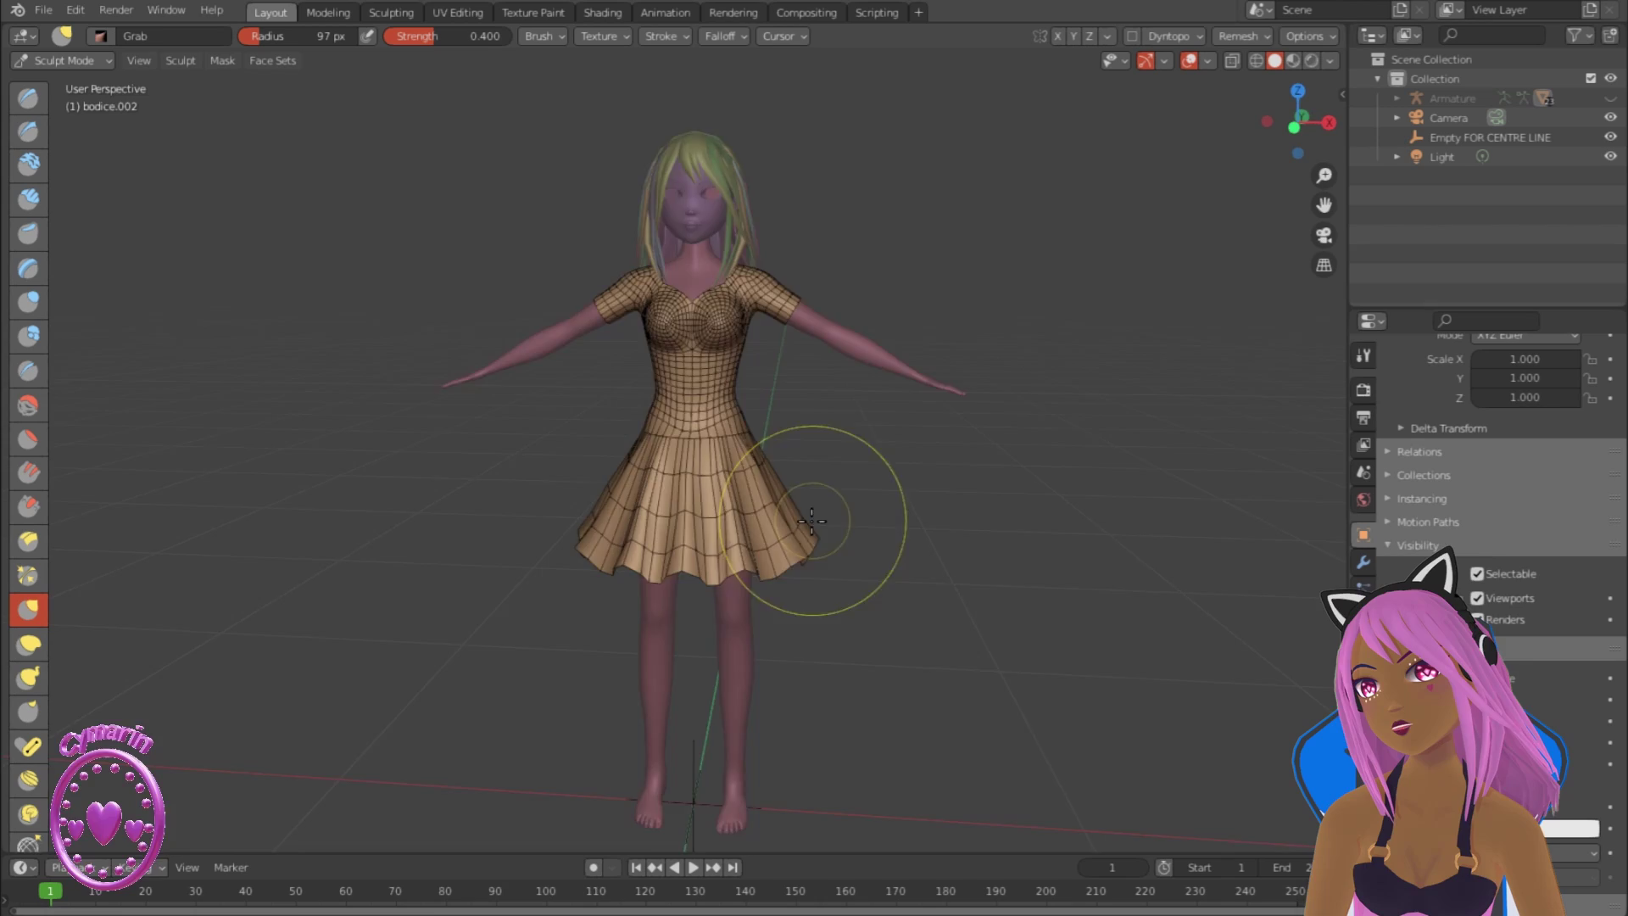
mouse_move(582, 499)
middle_down()
mouse_move(568, 564)
mouse_move(703, 581)
mouse_move(610, 676)
mouse_move(563, 683)
middle_up()
Step: Return the dress to Edit Mode and connect a bodice vertex above the front waist seam to a seam vertex
scroll(610, 676, down, 3)
scroll(563, 684, up, 3)
scroll(562, 684, up, 4)
key(ctrl+Tab)
key(Tab)
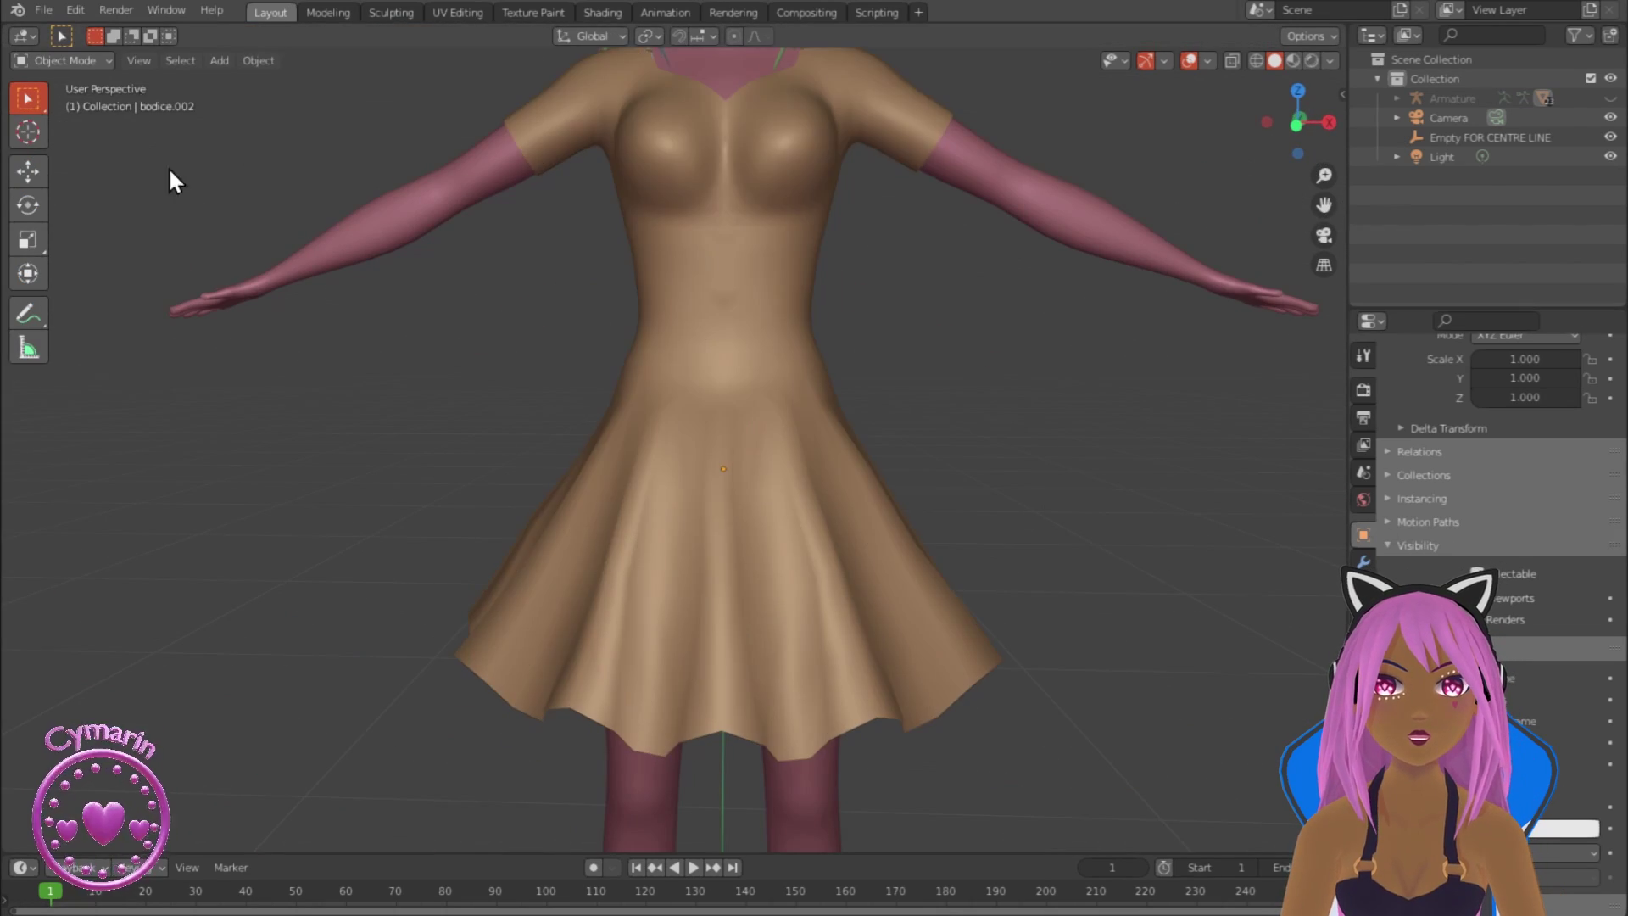
scroll(623, 430, up, 4)
middle_drag(623, 430, 767, 404)
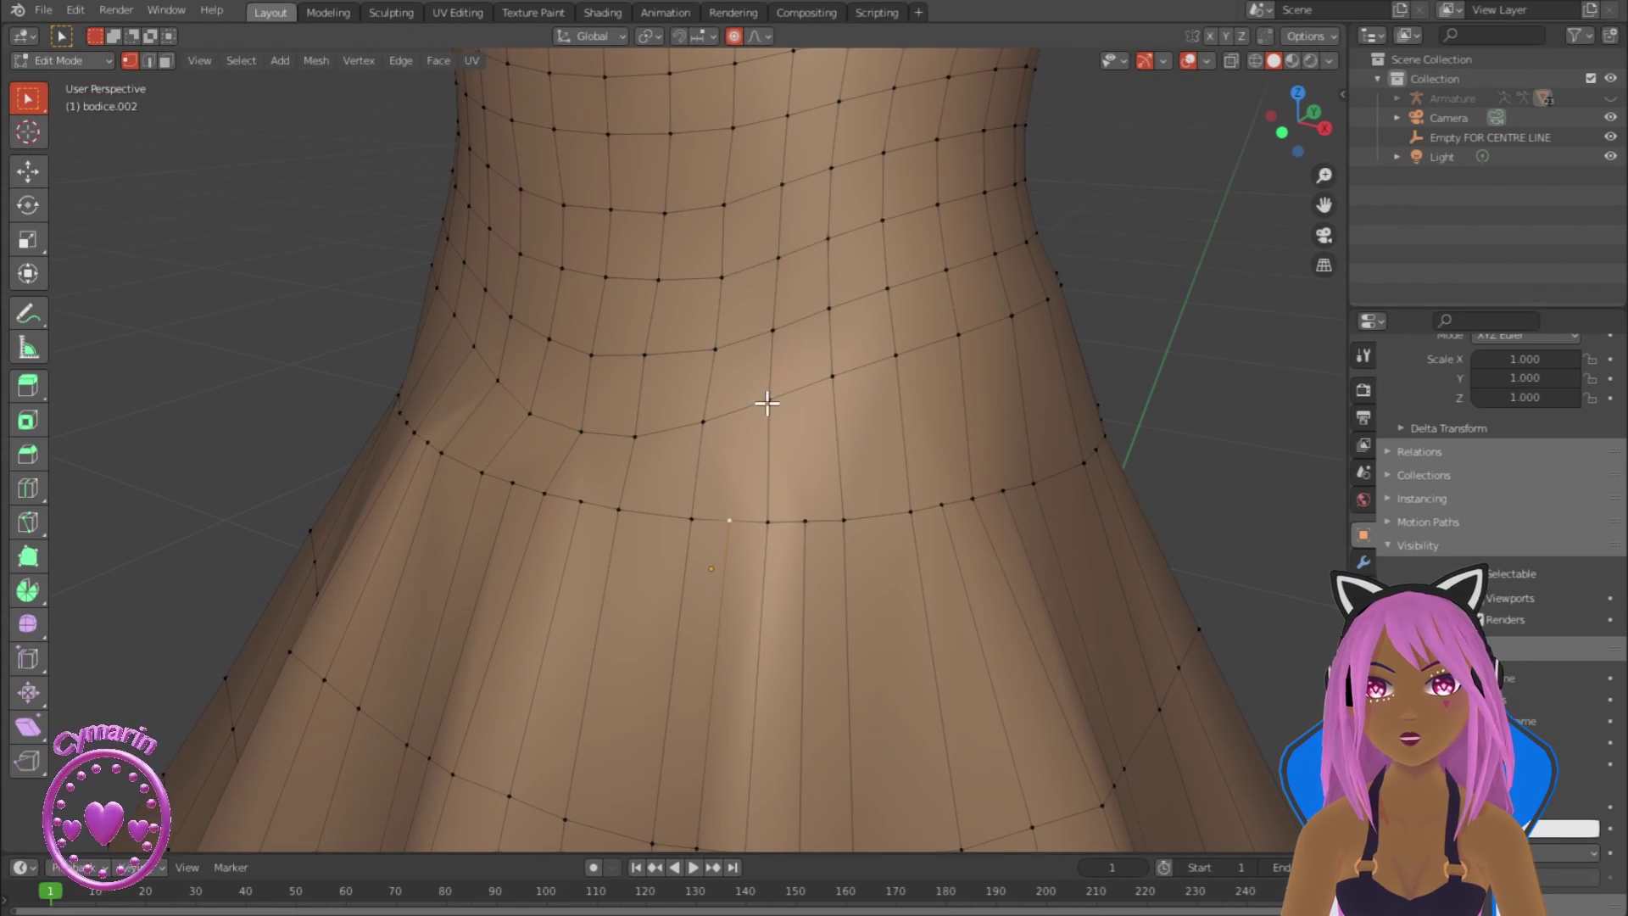
Step: Change the viewport's MatCap to a different one for inspecting the waist seam
click(1329, 59)
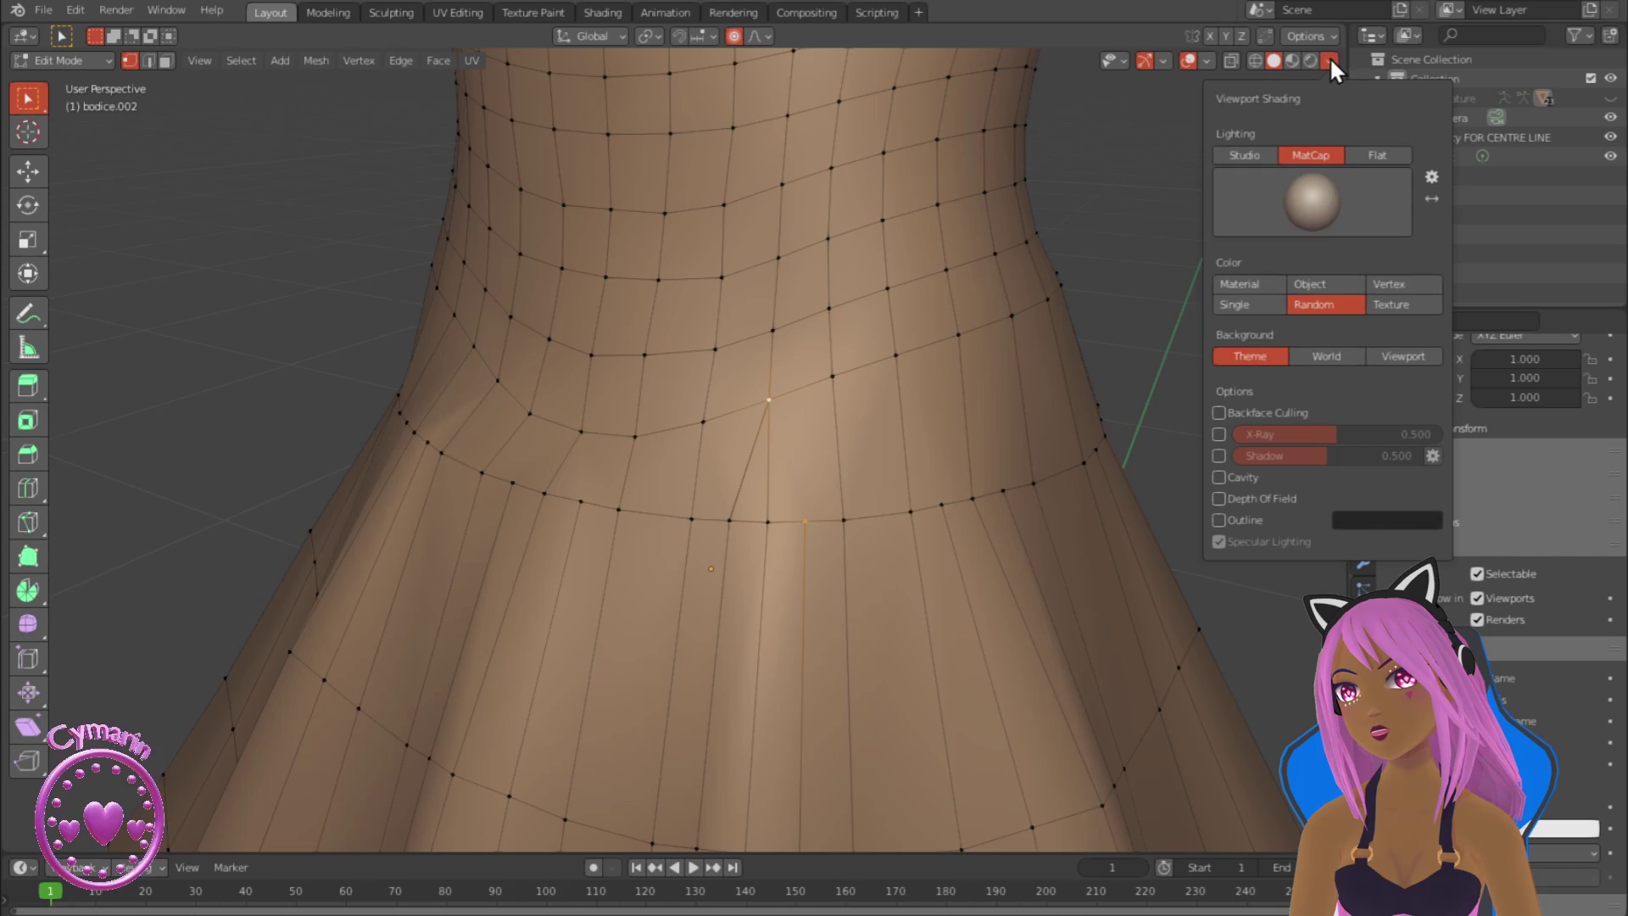
click(1309, 199)
click(1032, 386)
mouse_move(851, 443)
middle_down()
mouse_move(901, 389)
mouse_move(859, 431)
middle_up()
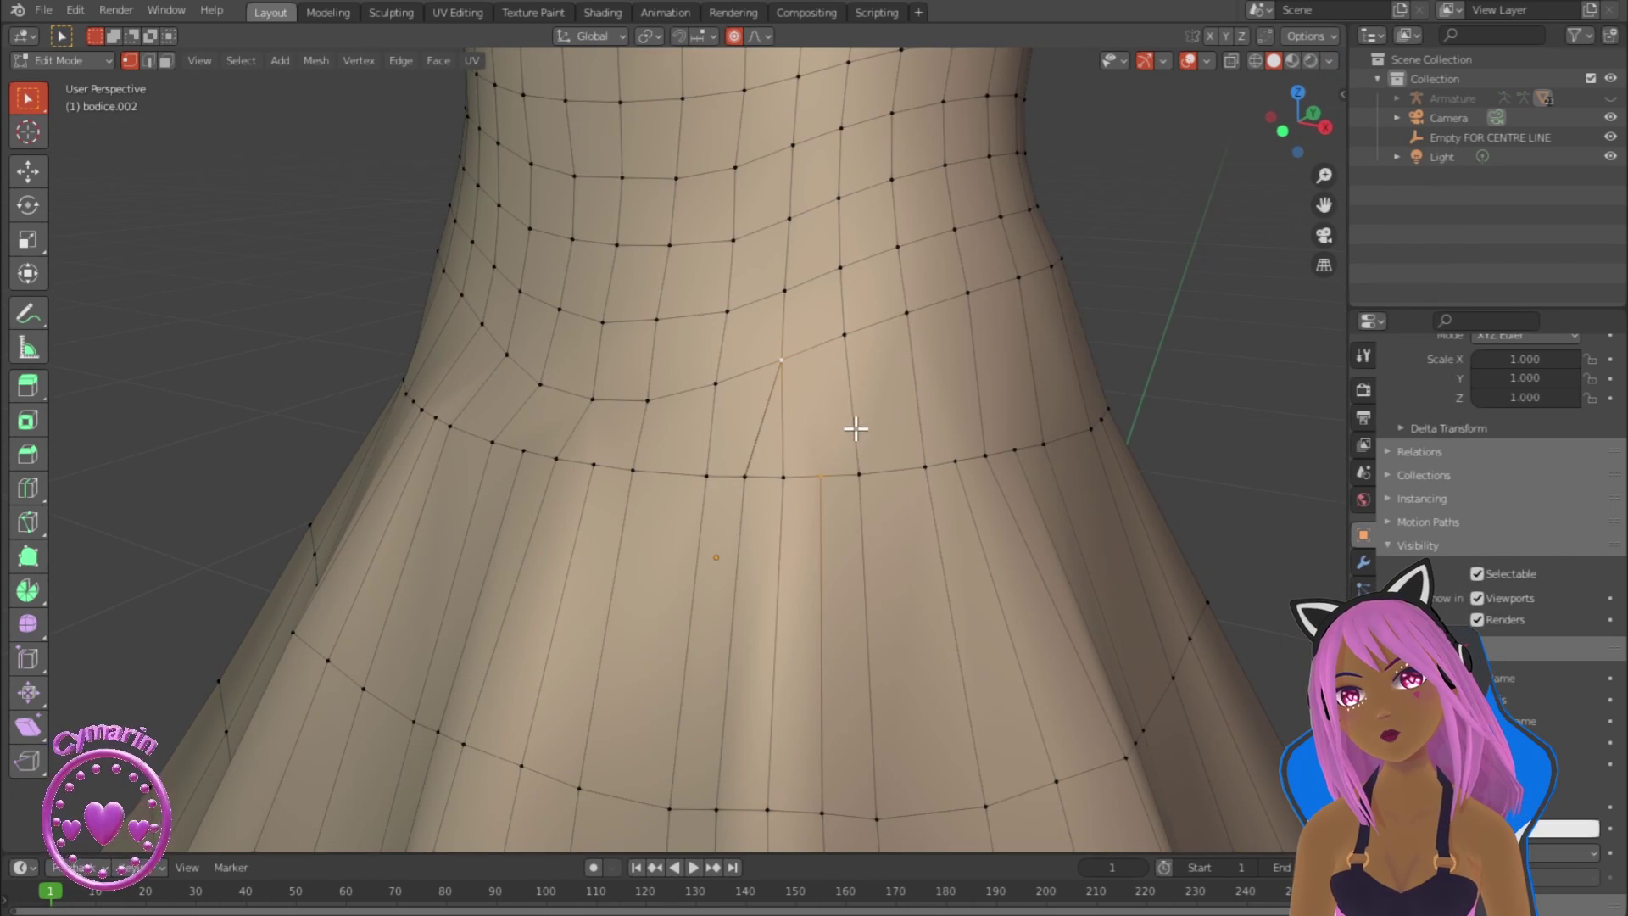
Step: Connect the selected vertices across the front waist seam and dissolve the redundant edge beside the new connection
key(j)
click(1329, 60)
scroll(737, 628, down, 1)
middle_drag(749, 626, 737, 629)
key(o)
key(2)
click(730, 520)
key(x)
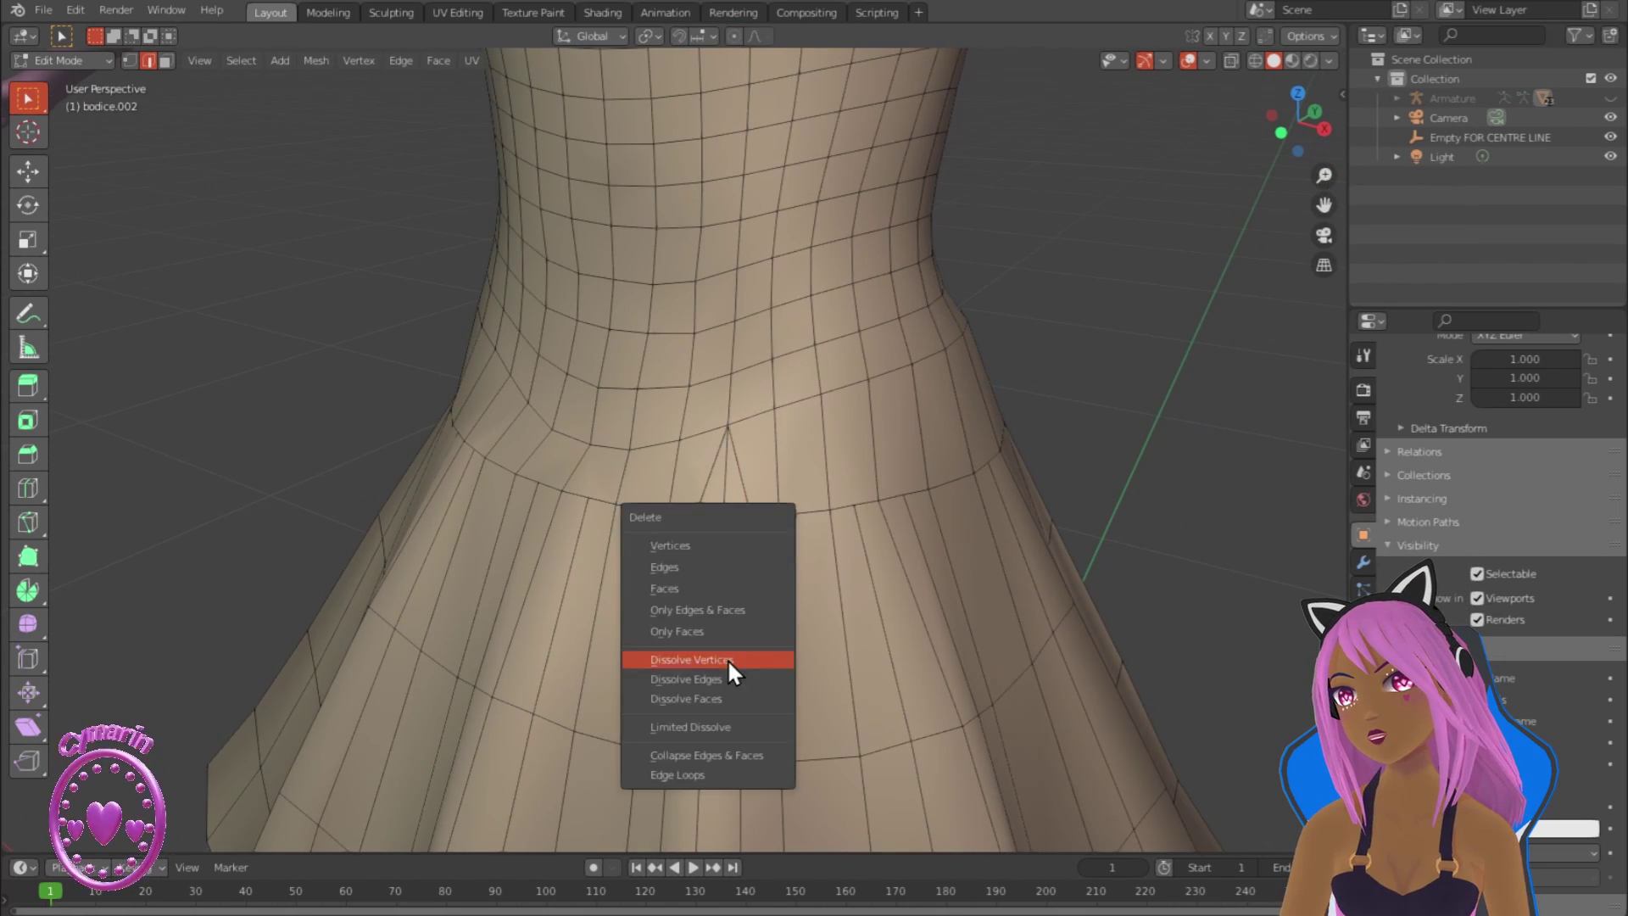
click(729, 670)
Step: Connect bodice vertices above the waist seam to seam vertices around the side of the skirt
middle_drag(788, 509, 516, 607)
key(1)
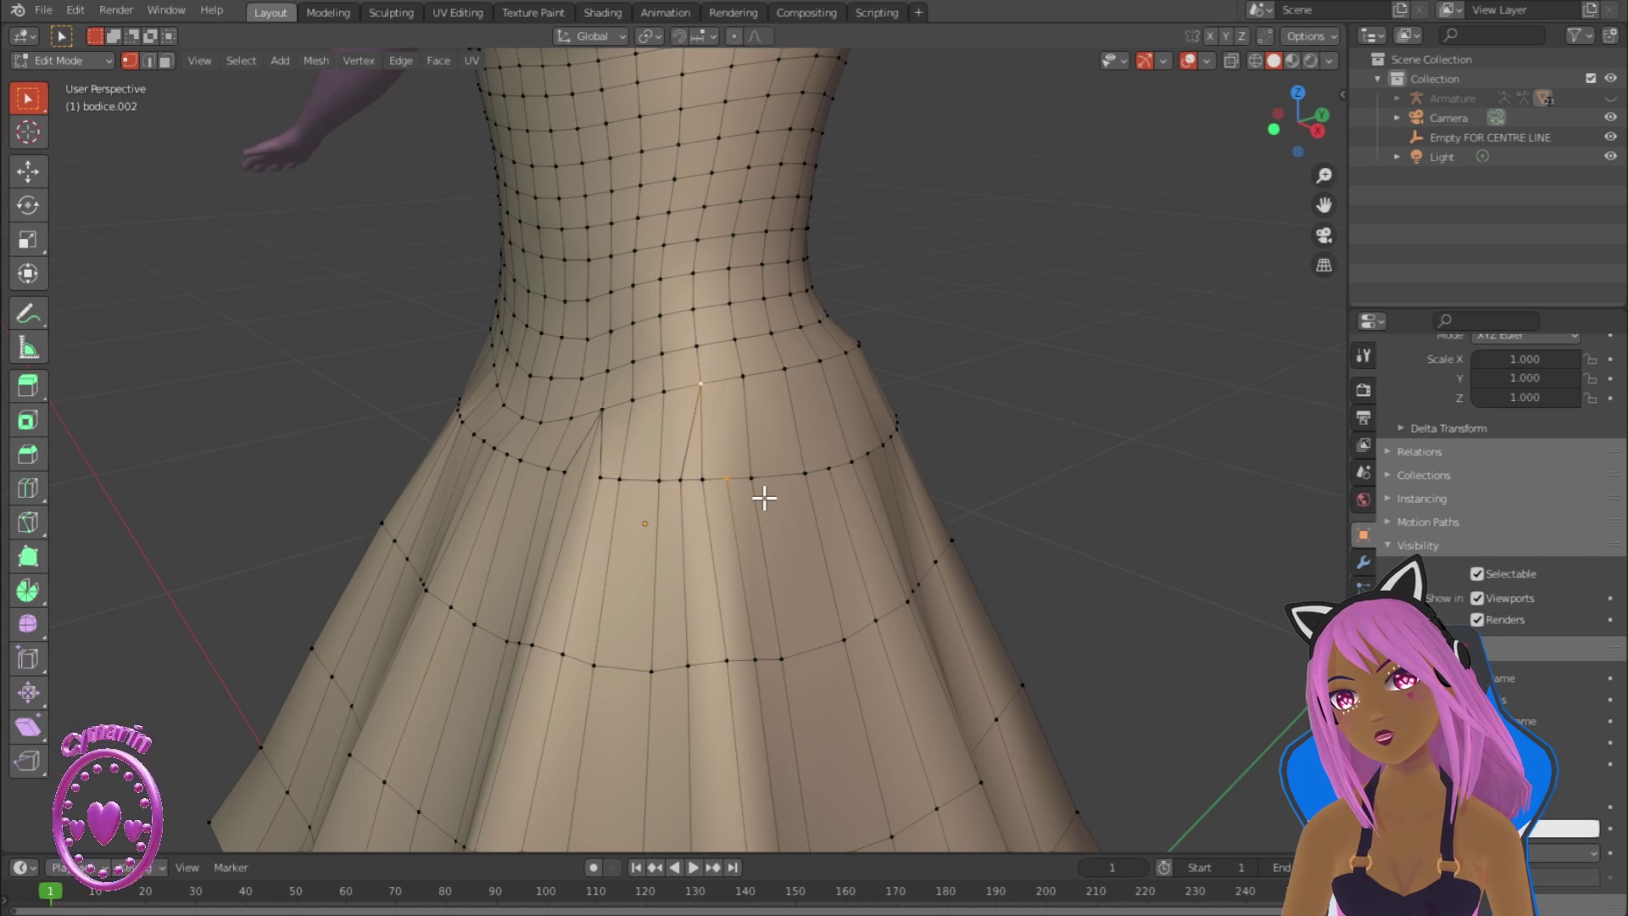
scroll(399, 506, up, 2)
shift+click(405, 335)
key(j)
click(466, 495)
shift+click(490, 385)
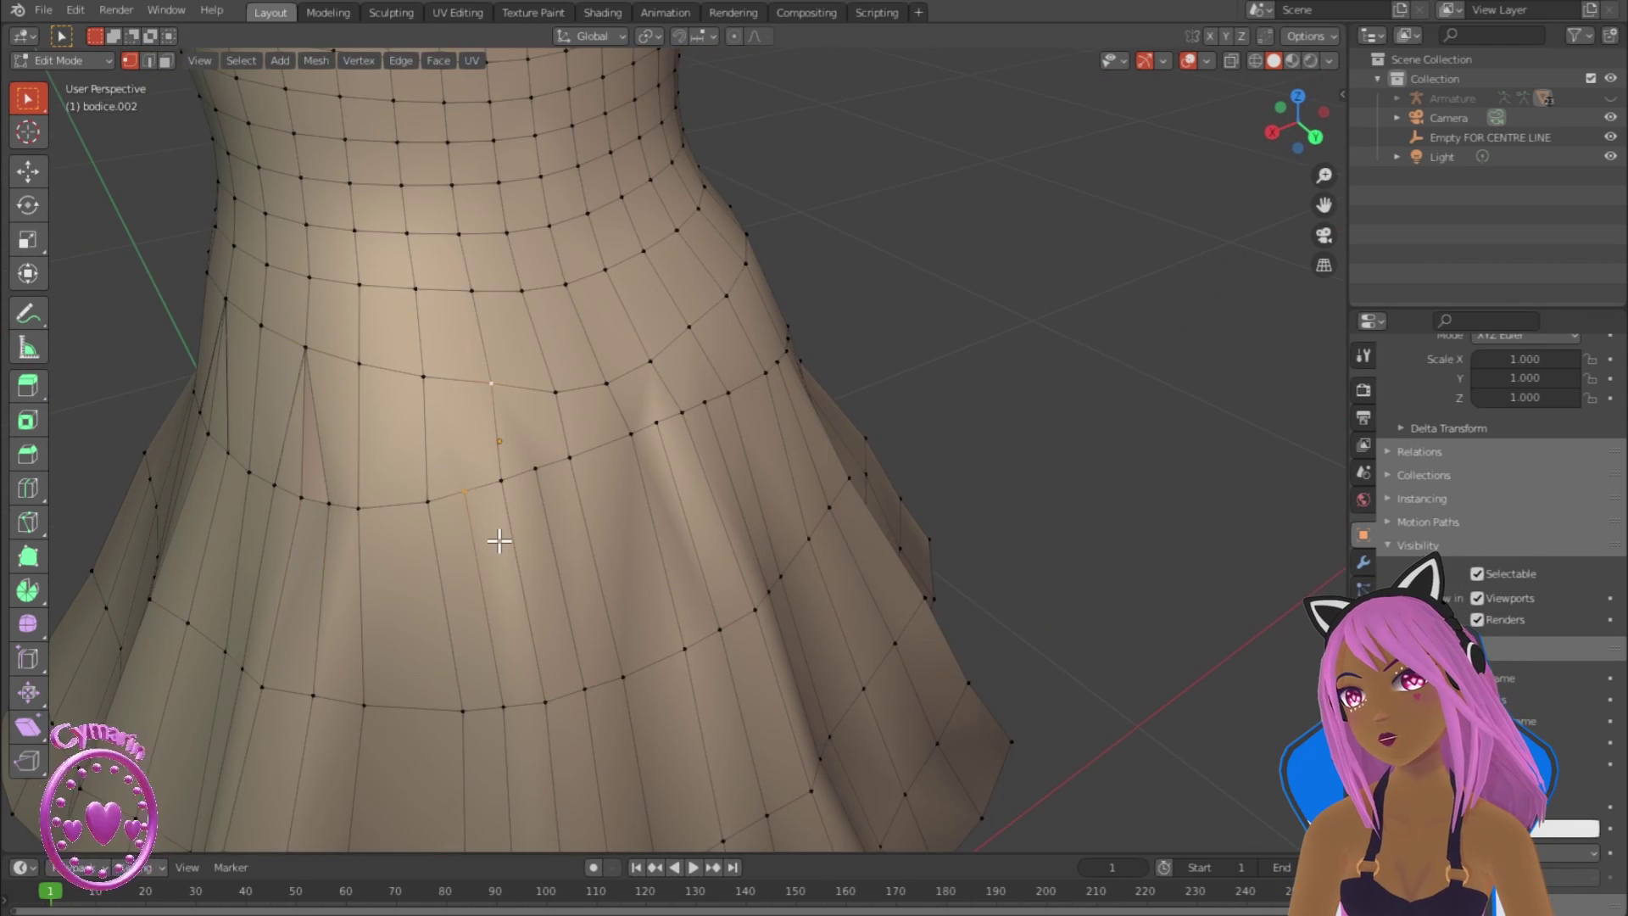
Step: Connect another bodice vertex to the waist seam farther around the skirt
middle_drag(560, 533, 581, 348)
middle_drag(679, 438, 814, 307)
middle_drag(842, 428, 798, 485)
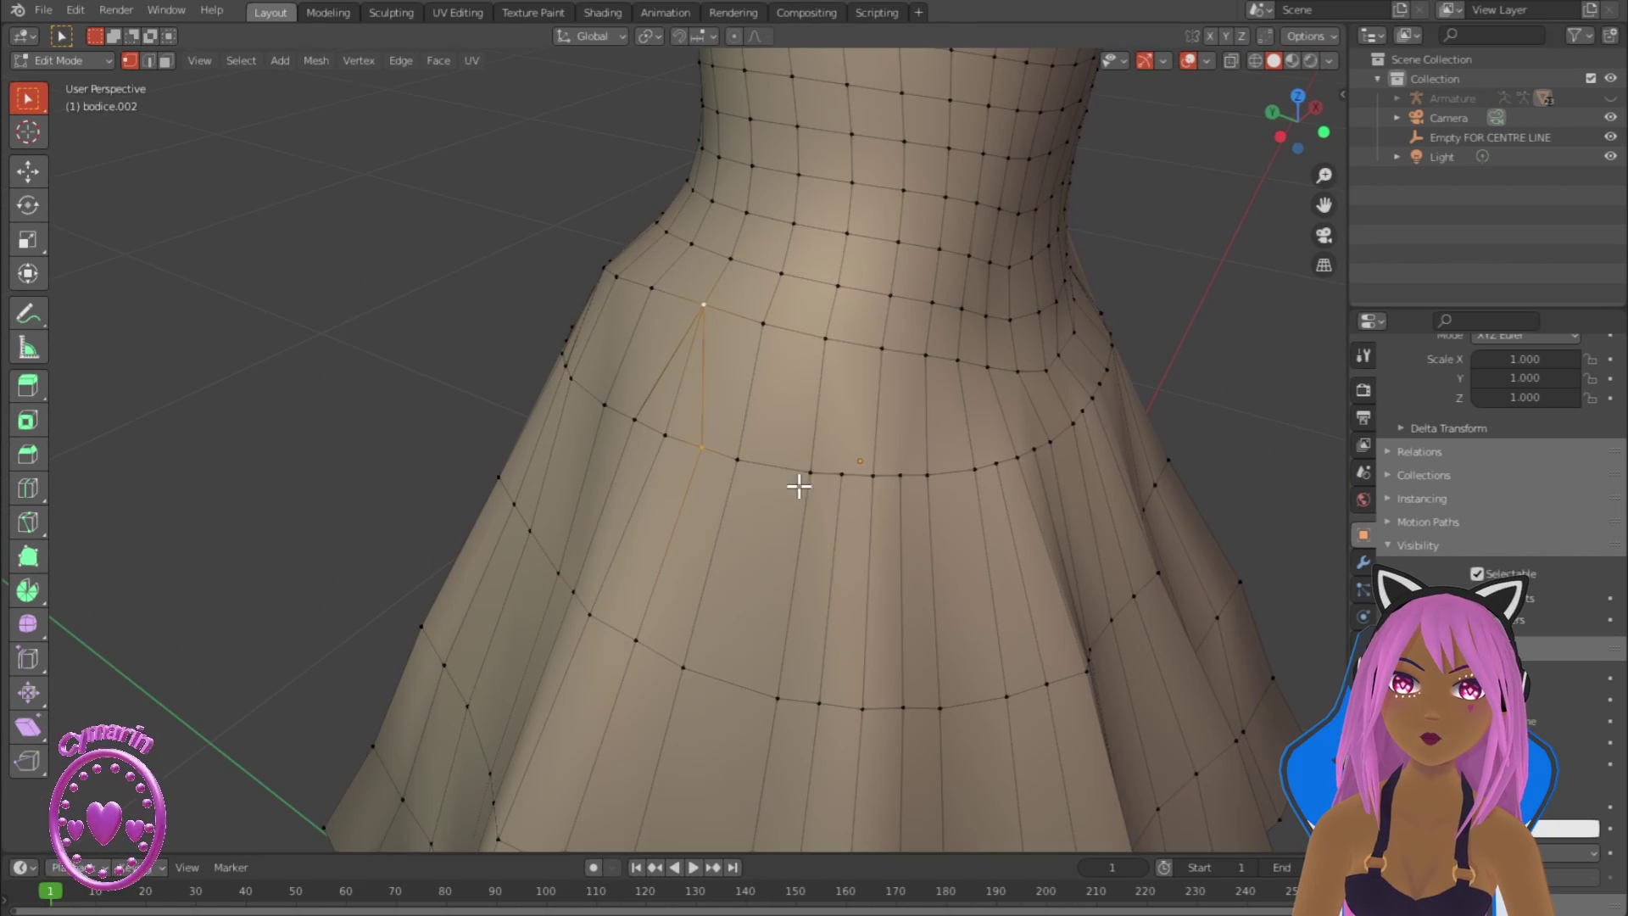
middle_drag(893, 422, 919, 506)
shift+click(848, 501)
key(j)
Step: Dissolve the surplus edges beside the new connections at the waist seam
key(2)
key(x)
click(856, 588)
key(x)
click(912, 579)
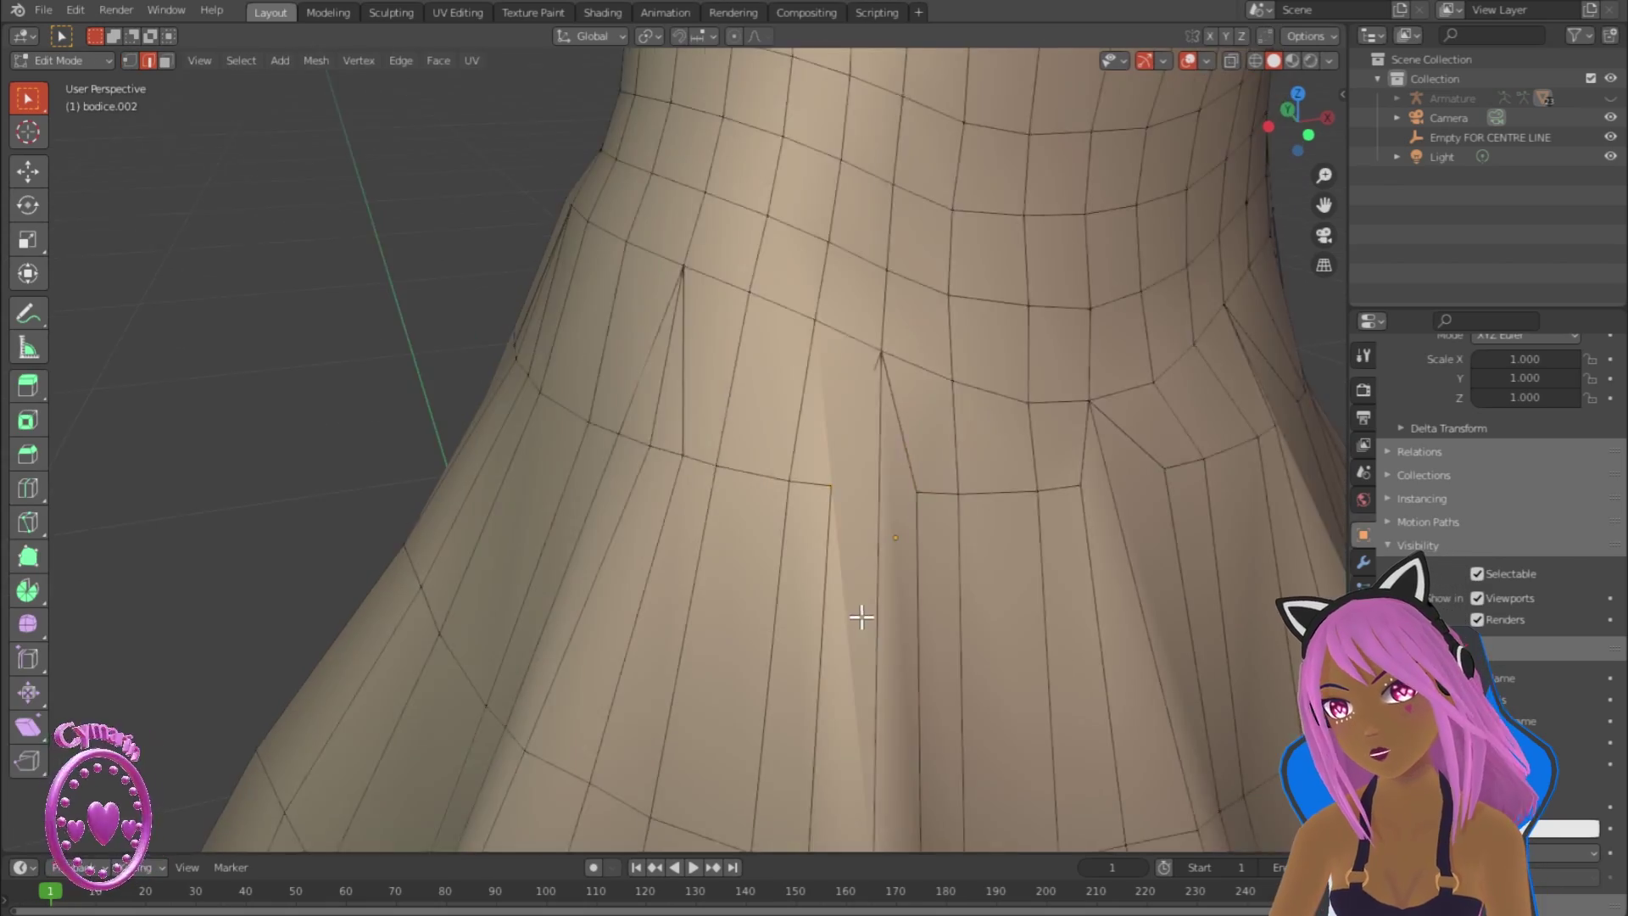
click(825, 516)
key(x)
click(826, 536)
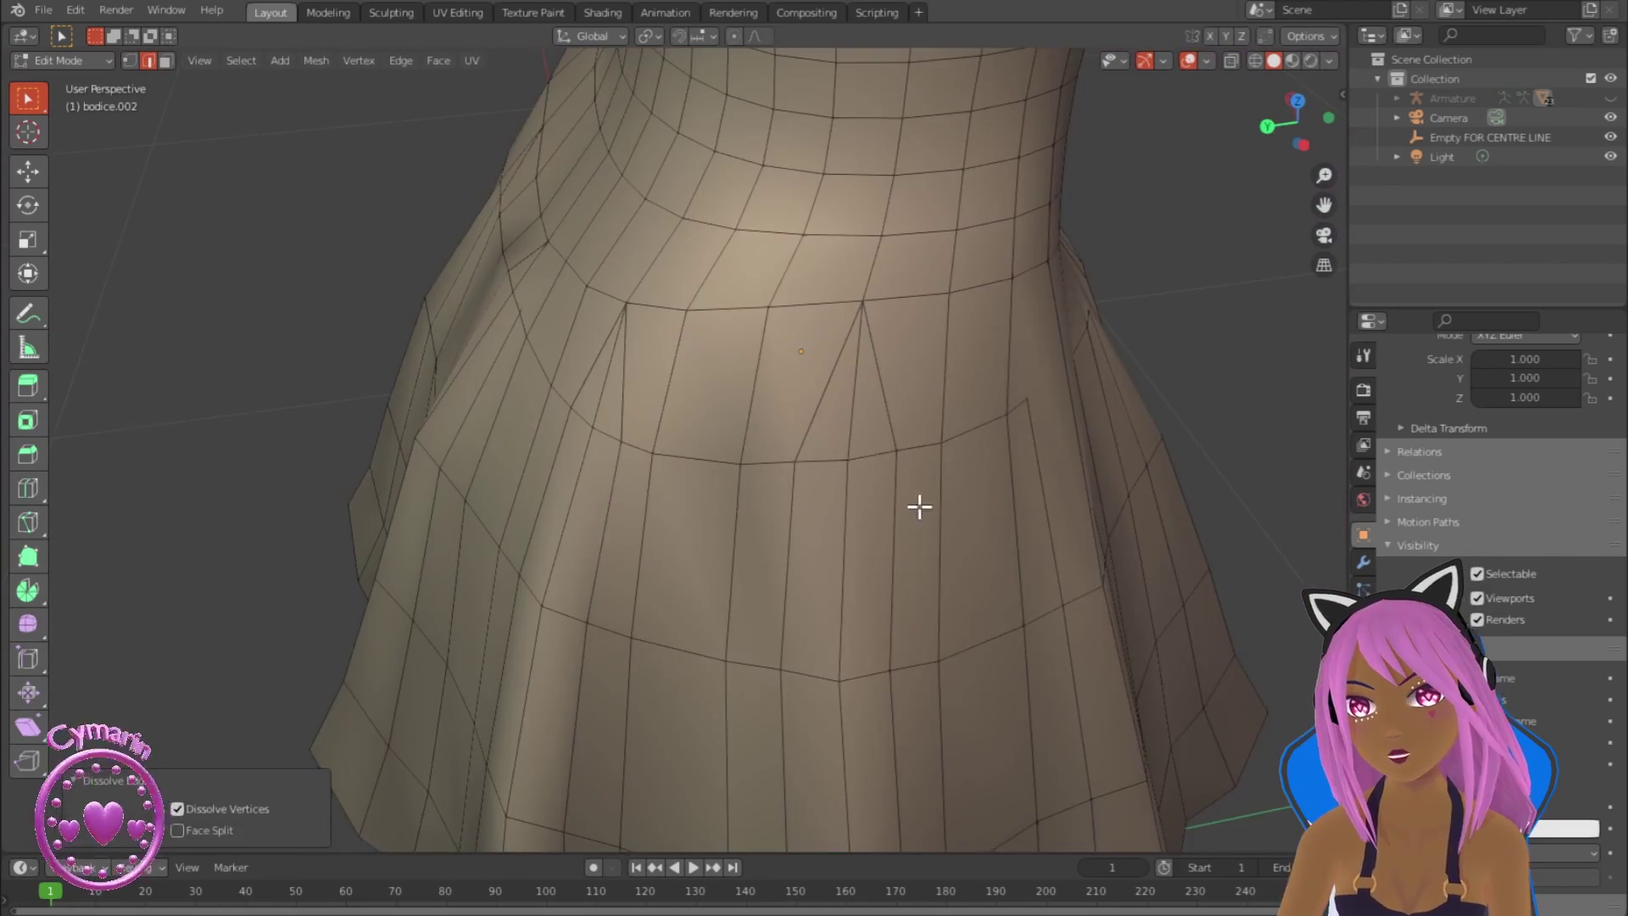
Step: Remove a further surplus edge at the waist seam on the next side of the skirt
mouse_move(835, 589)
middle_down()
mouse_move(810, 327)
mouse_move(700, 430)
middle_up()
click(700, 432)
click(1256, 61)
mouse_move(788, 356)
middle_down()
mouse_move(1162, 323)
mouse_move(836, 312)
mouse_move(799, 497)
mouse_move(526, 541)
mouse_move(563, 610)
mouse_move(702, 552)
mouse_move(665, 530)
mouse_move(561, 584)
middle_up()
key(shift+z)
key(x)
click(736, 412)
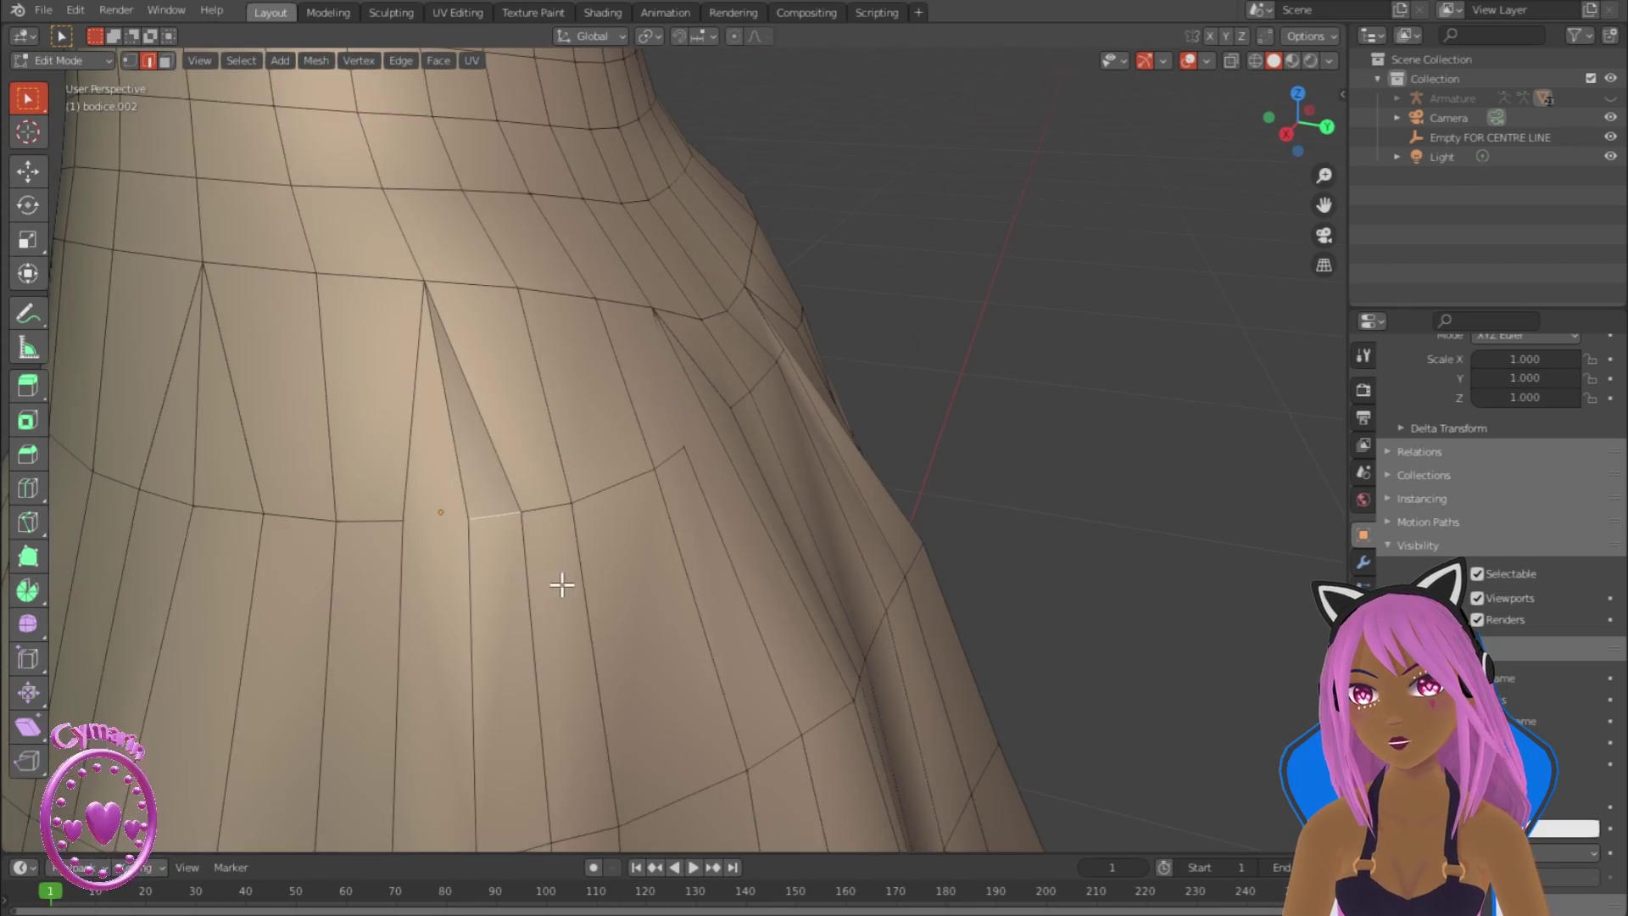
Step: Isolate the dress in local view for cleaning up the waist seam
click(1231, 61)
key(KP_Divide)
scroll(563, 396, up, 6)
shift+middle_drag(563, 396, 760, 620)
Step: Remove the leftover edge beside the waist seam at the front of the isolated dress
click(642, 719)
shift+click(633, 640)
click(666, 667)
scroll(690, 737, up, 1)
key(Tab)
click(1231, 60)
key(Tab)
click(148, 60)
key(x)
click(669, 694)
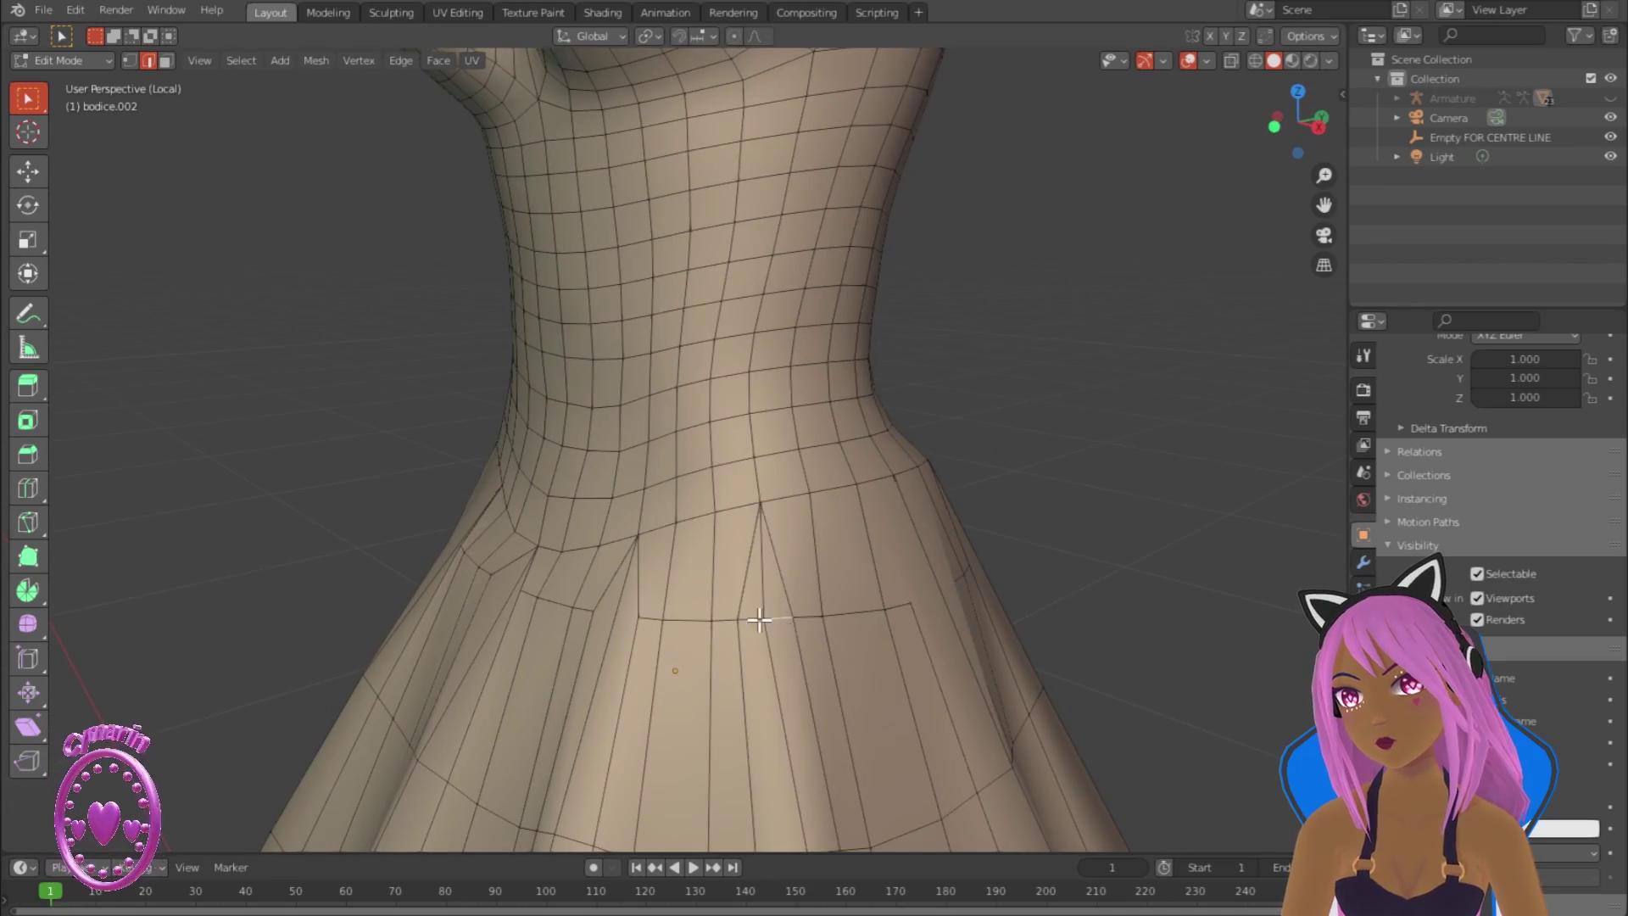
Step: Select the badly shaped faces around the waist seam with X-ray on and delete them
click(166, 60)
middle_drag(660, 619, 735, 744)
click(1232, 61)
click(696, 705)
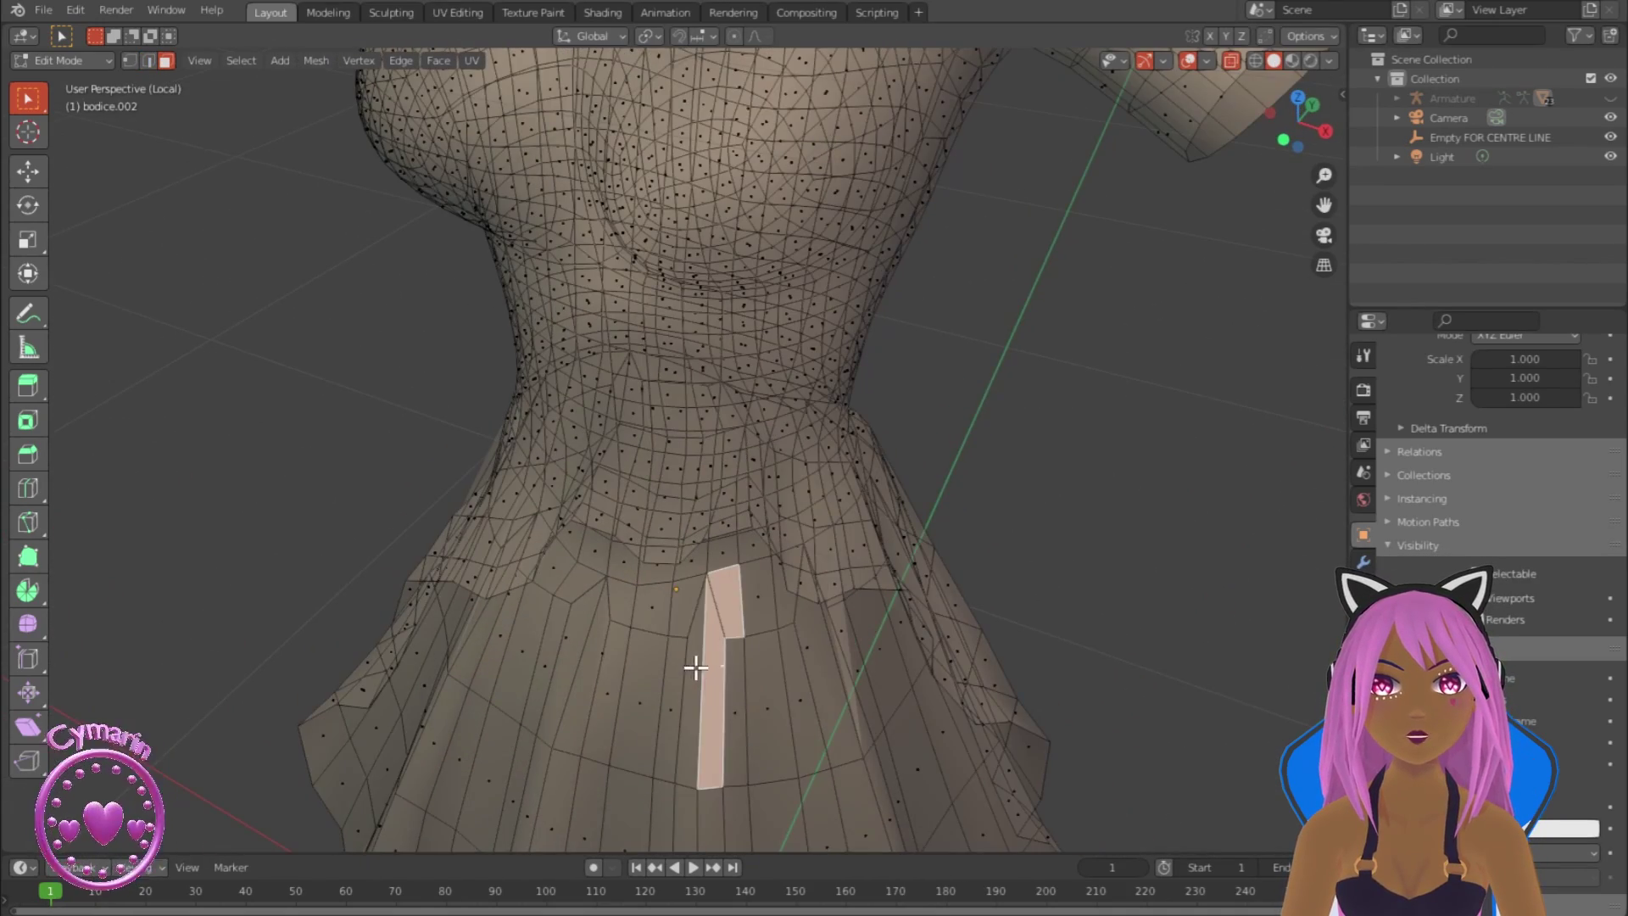
middle_drag(695, 668, 784, 516)
shift+click(701, 669)
key(x)
Step: Fill the first gaps below the waist seam with new faces between their border edges
key(2)
scroll(784, 515, up, 3)
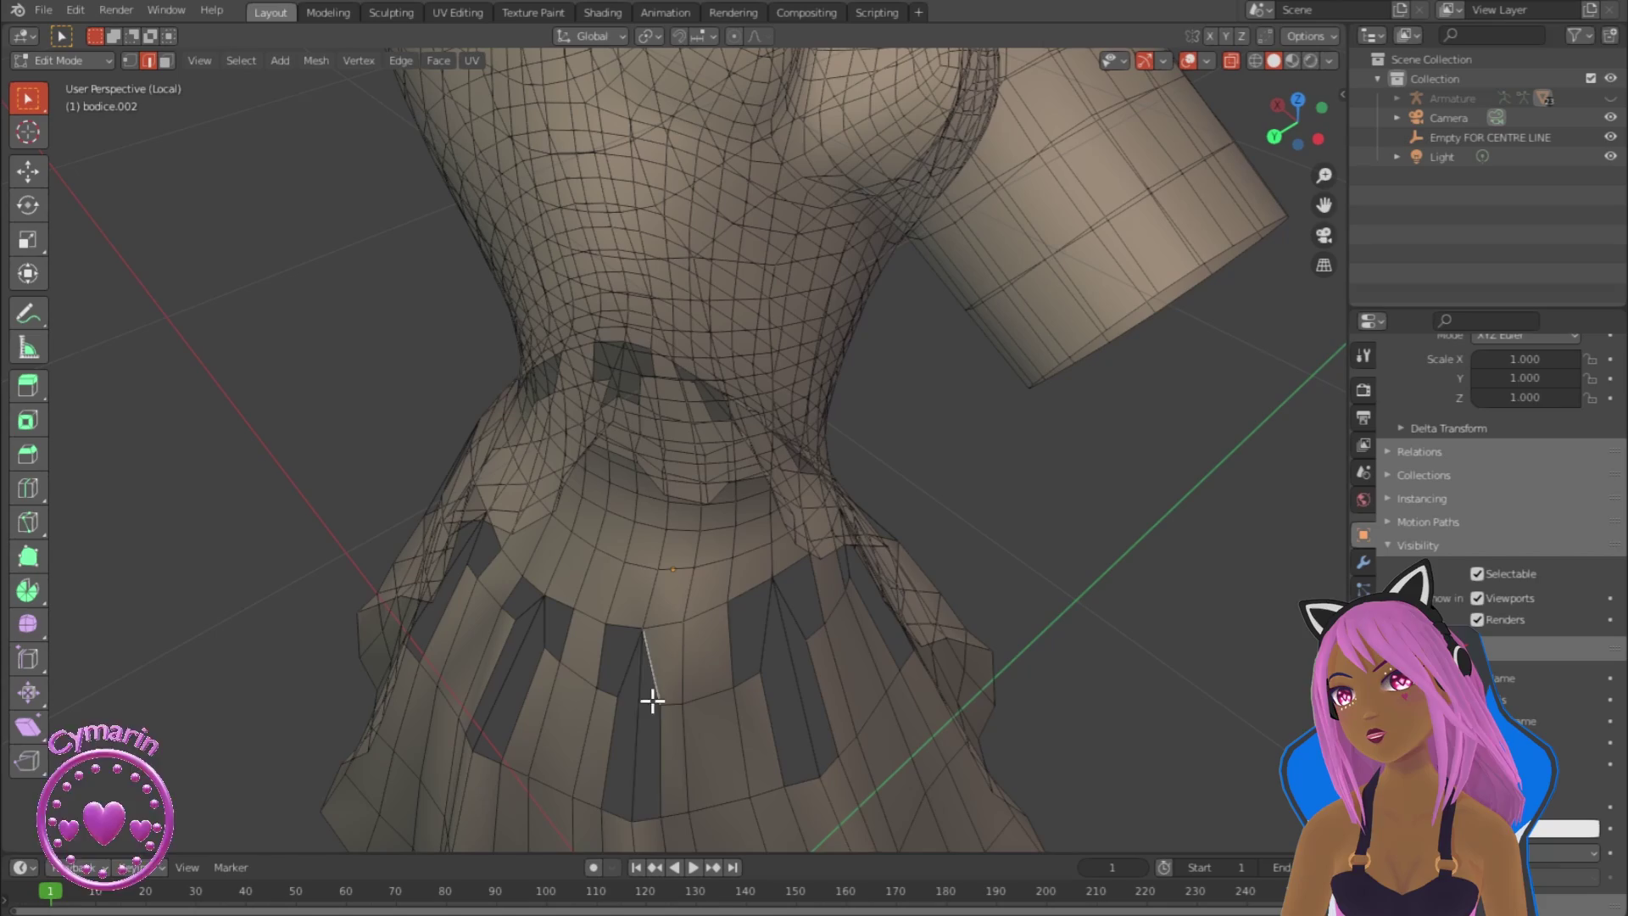
shift+click(606, 692)
key(f)
middle_drag(606, 689, 665, 661)
shift+click(649, 619)
shift+click(669, 647)
shift+click(658, 673)
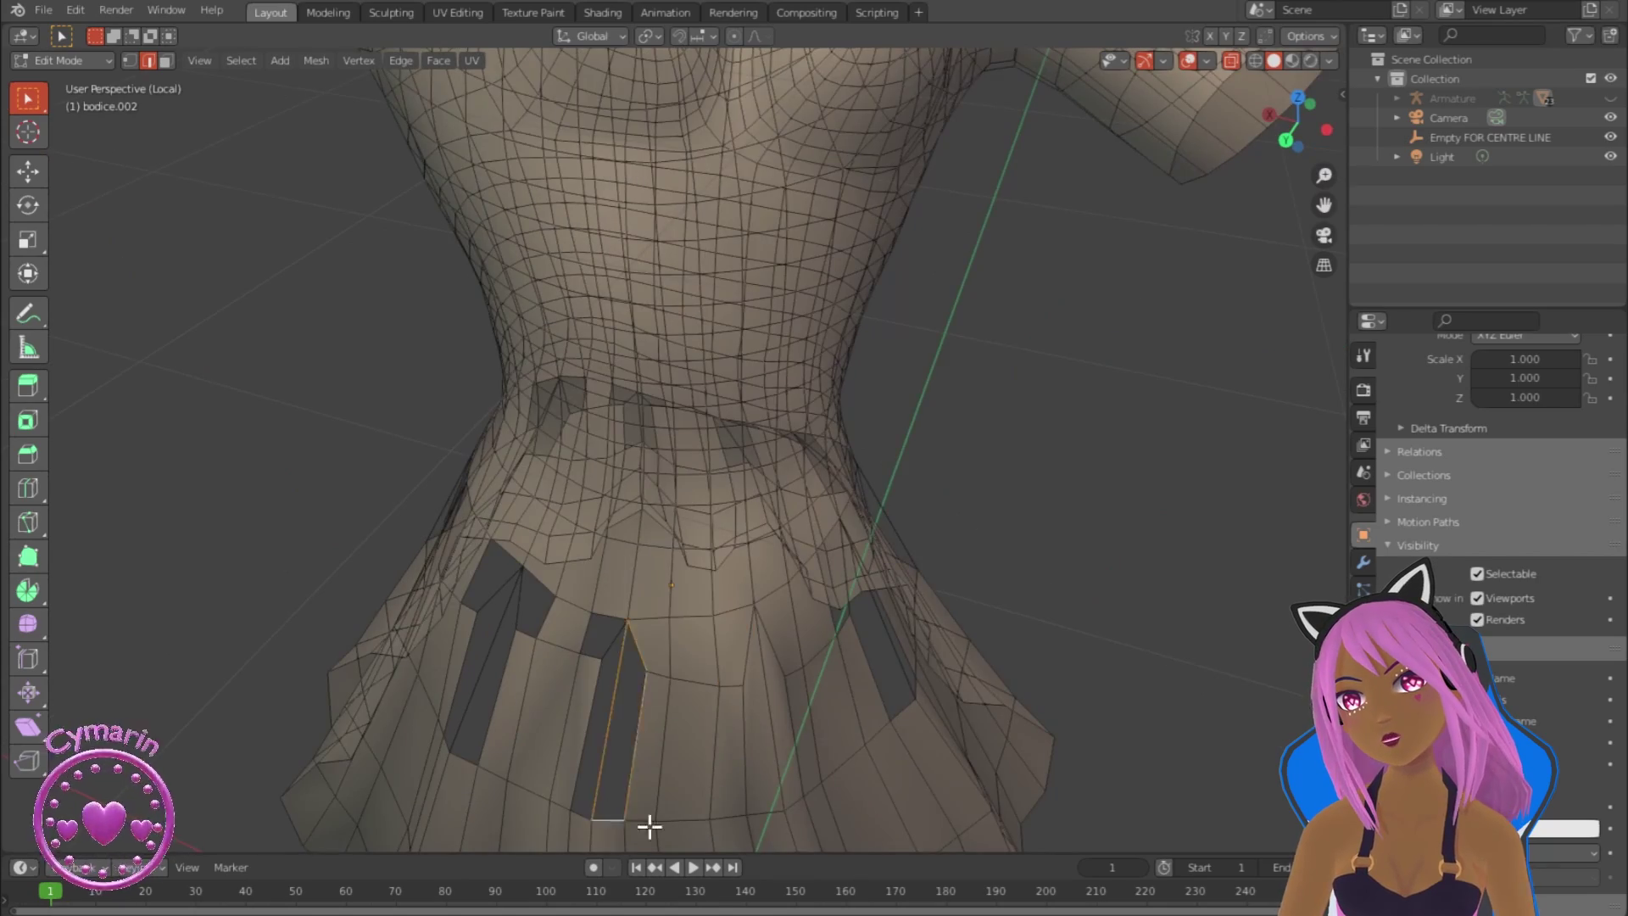
scroll(694, 784, down, 2)
key(f)
Step: Fill the next gap around the waist with a face between its border edges
scroll(635, 730, up, 5)
middle_drag(694, 784, 650, 681)
scroll(658, 760, down, 5)
click(624, 581)
shift+click(677, 693)
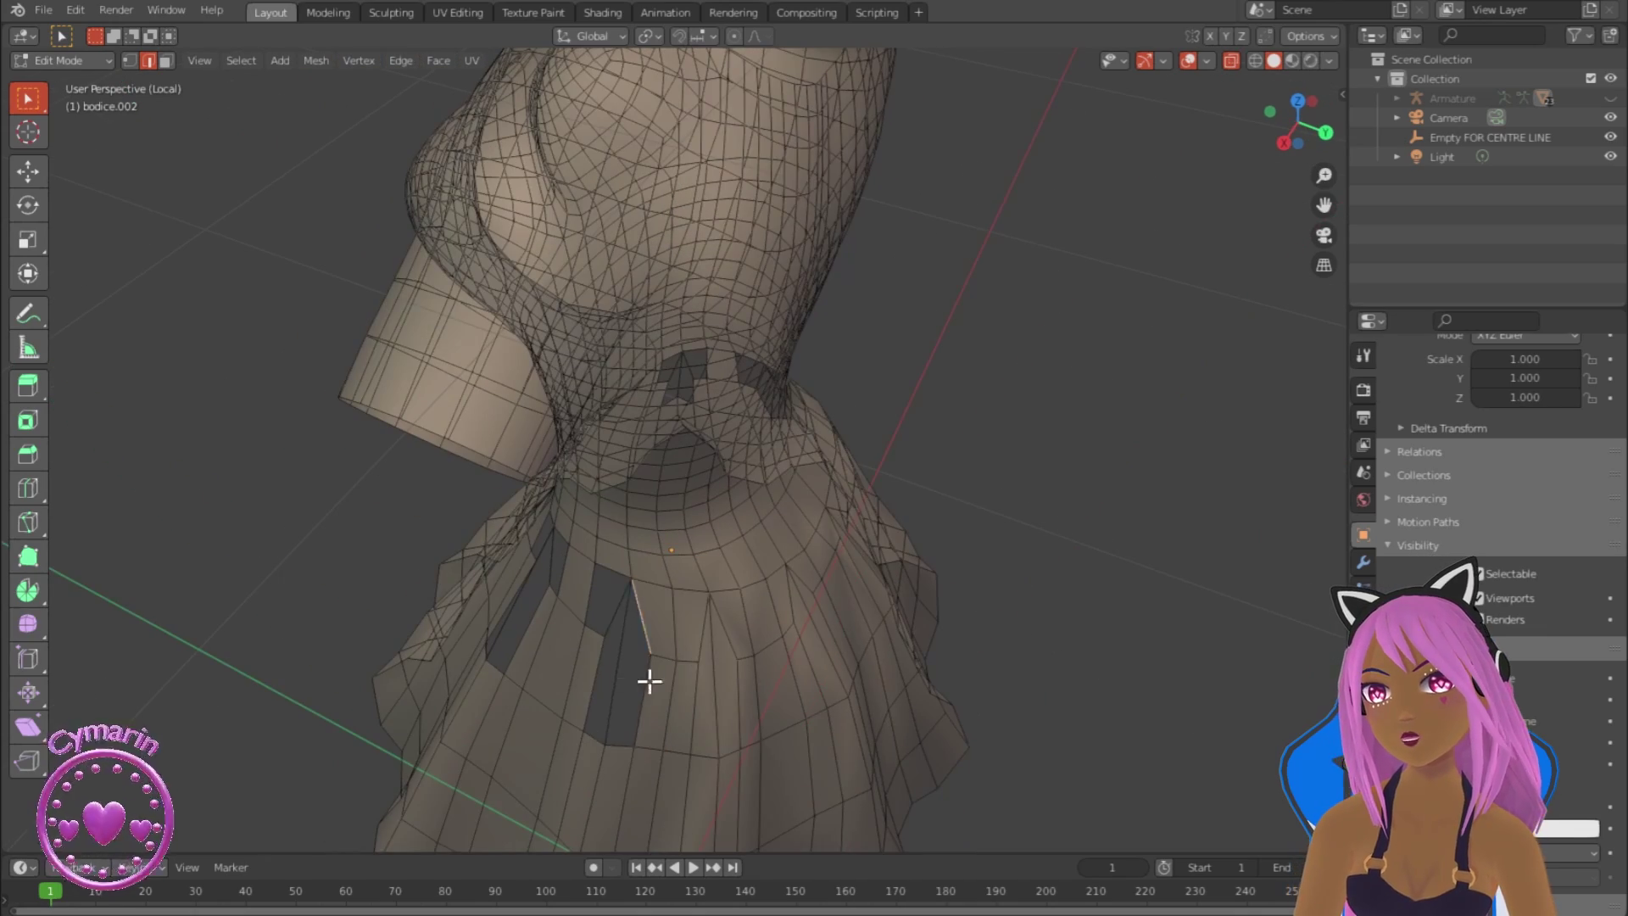
key(f)
Step: Fill the remaining holes below the waist seam with faces around the skirt
middle_drag(595, 733, 716, 617)
mouse_move(728, 771)
middle_down()
mouse_move(701, 571)
mouse_move(657, 669)
mouse_move(707, 747)
middle_up()
middle_drag(604, 604, 653, 646)
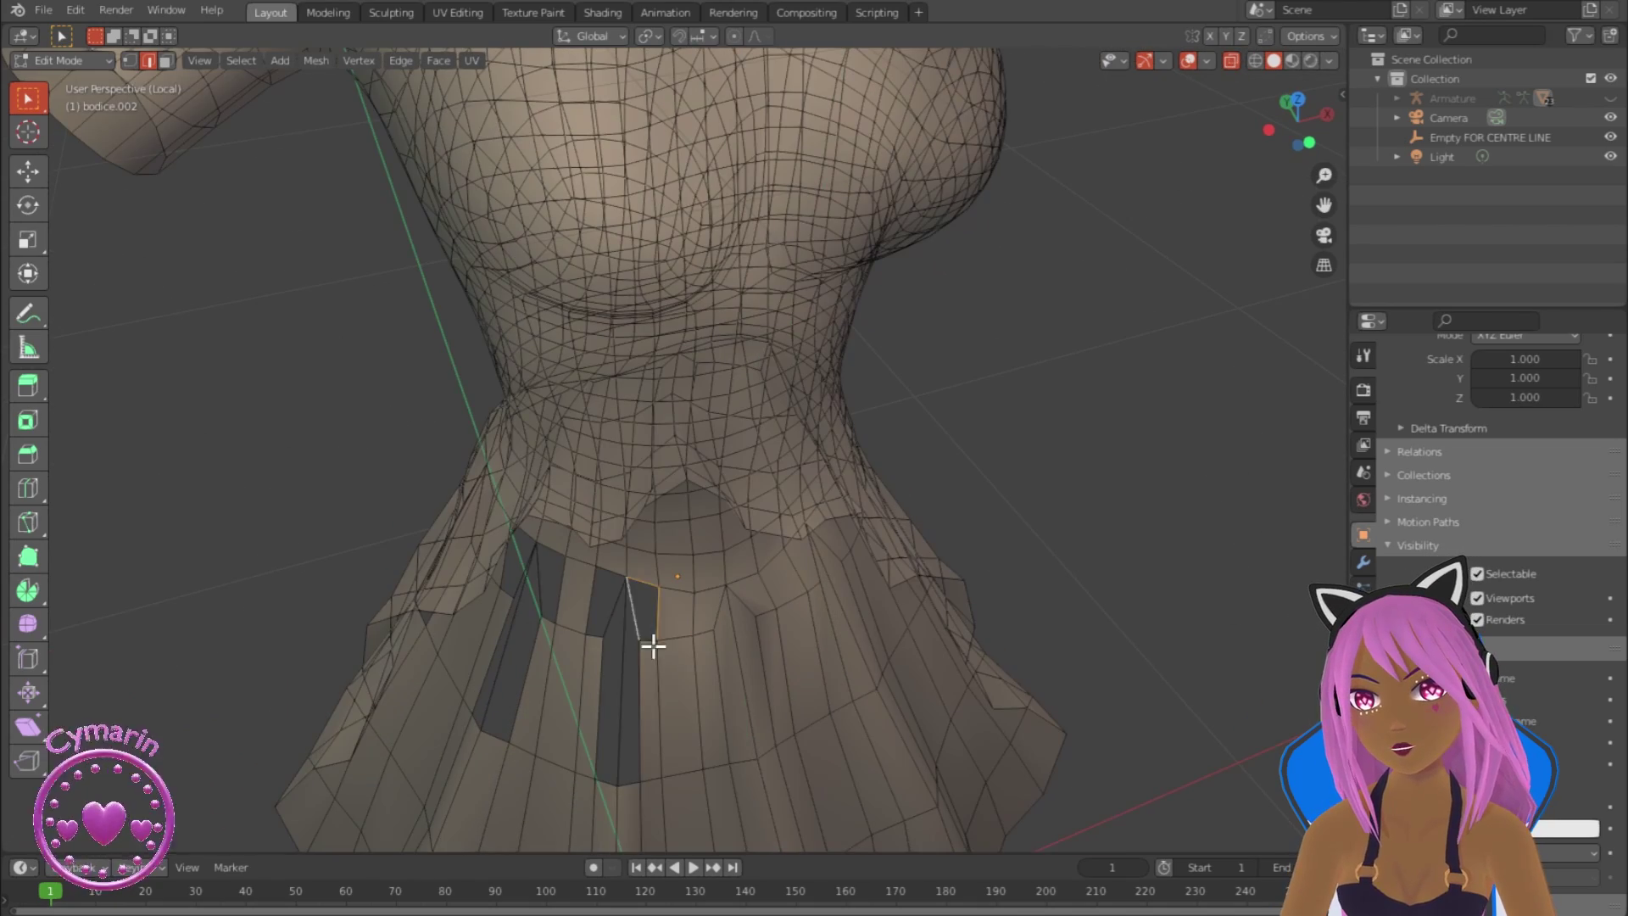
middle_drag(605, 571, 630, 619)
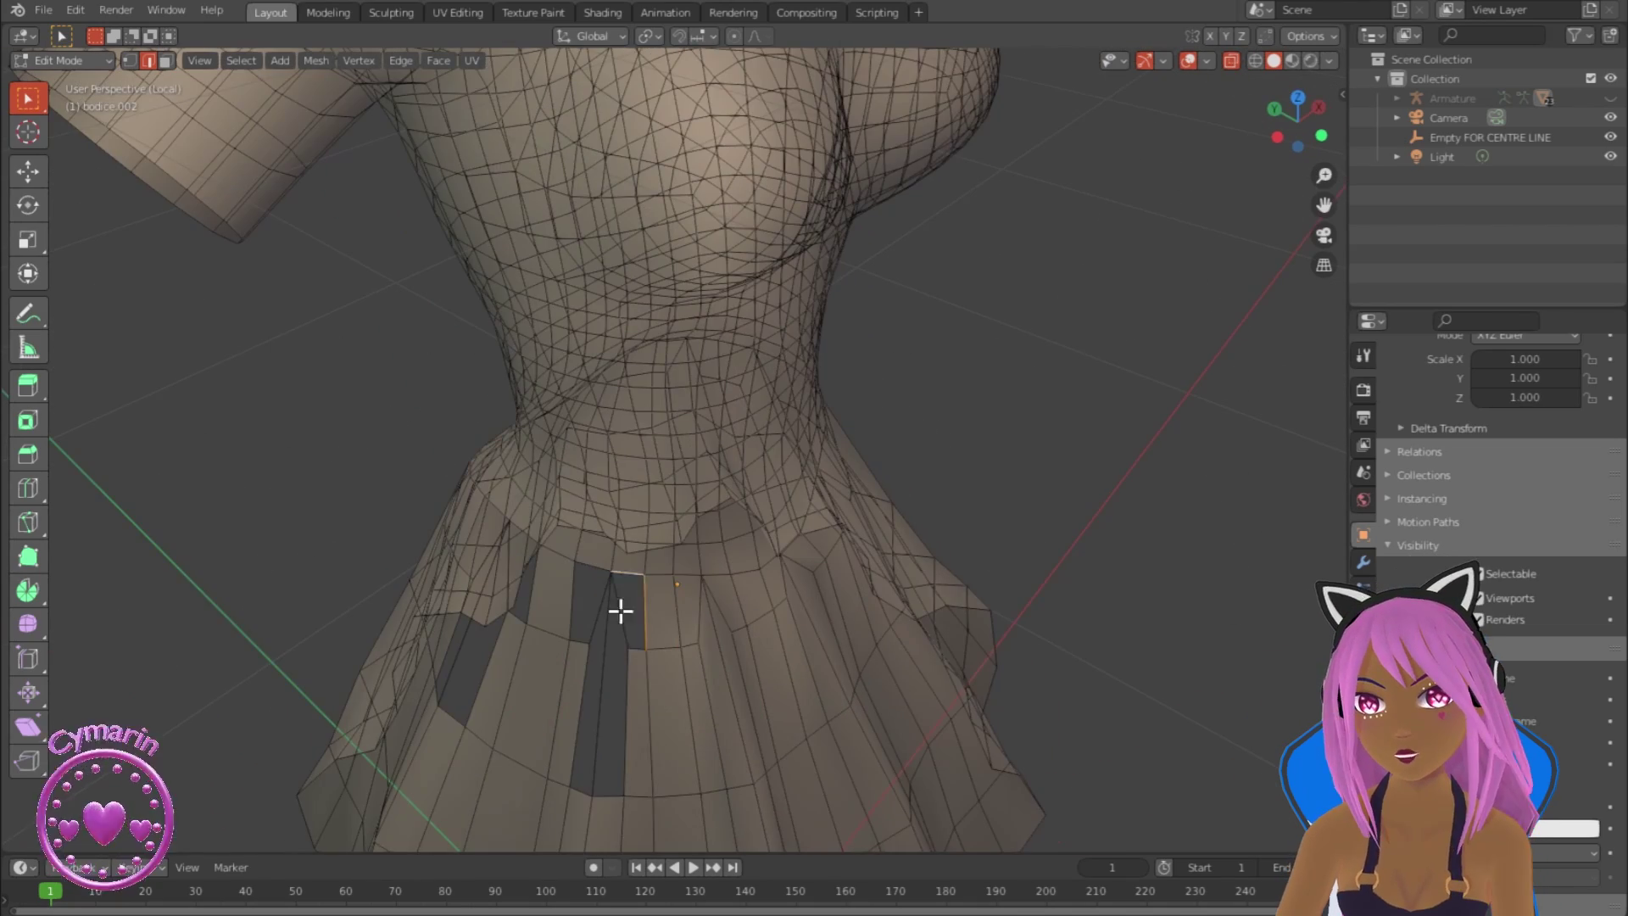
middle_drag(567, 803, 664, 629)
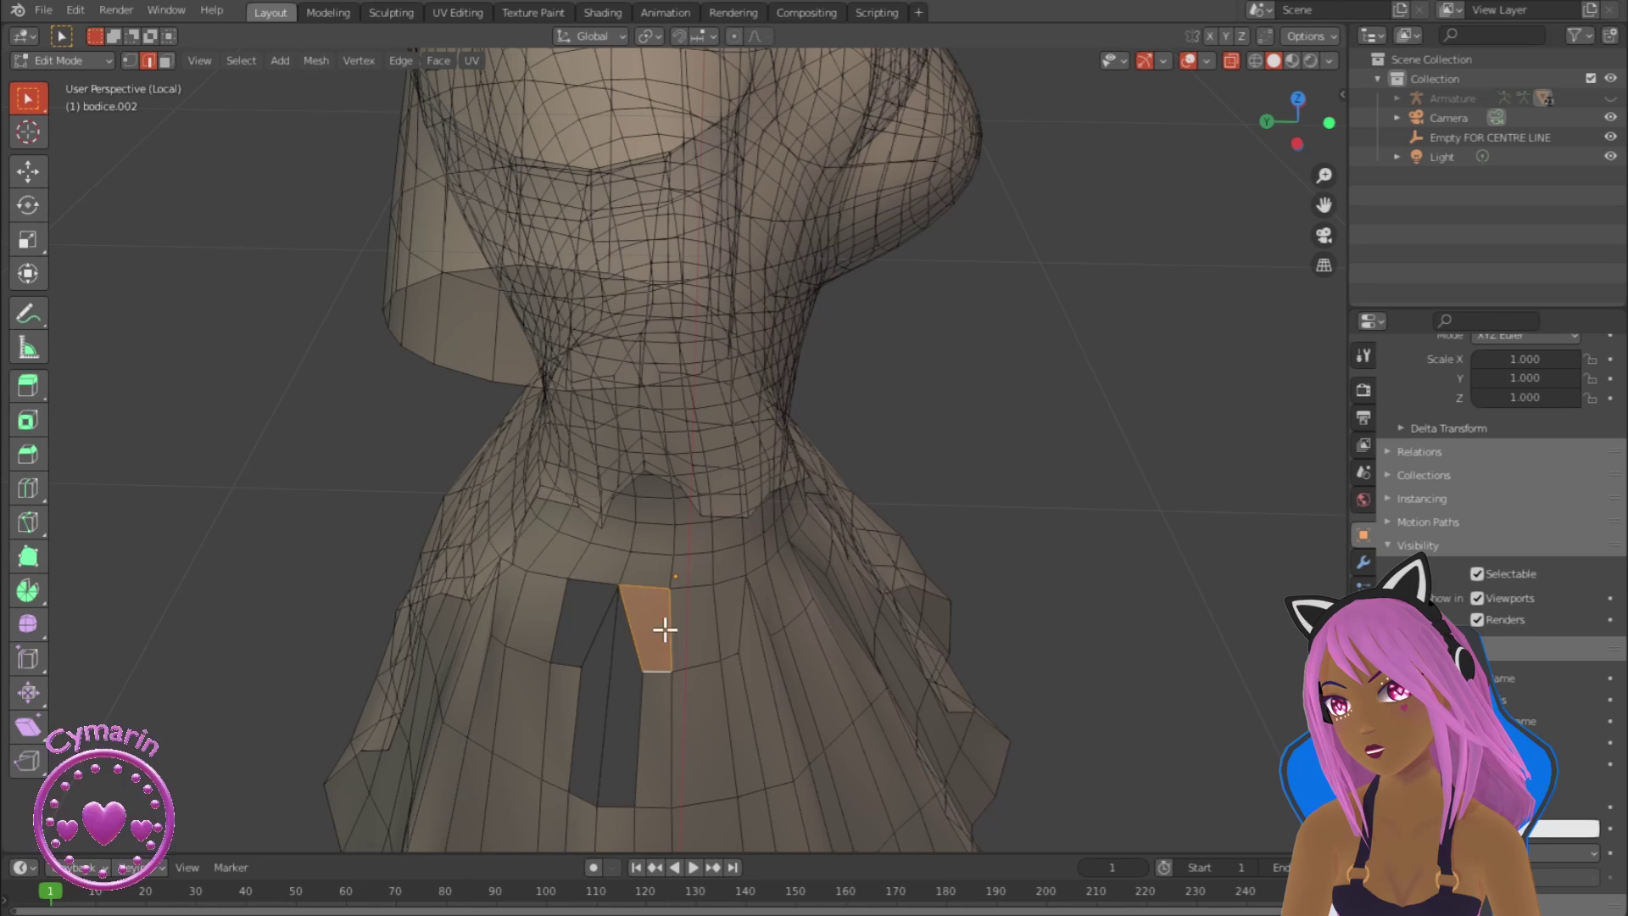
key(f)
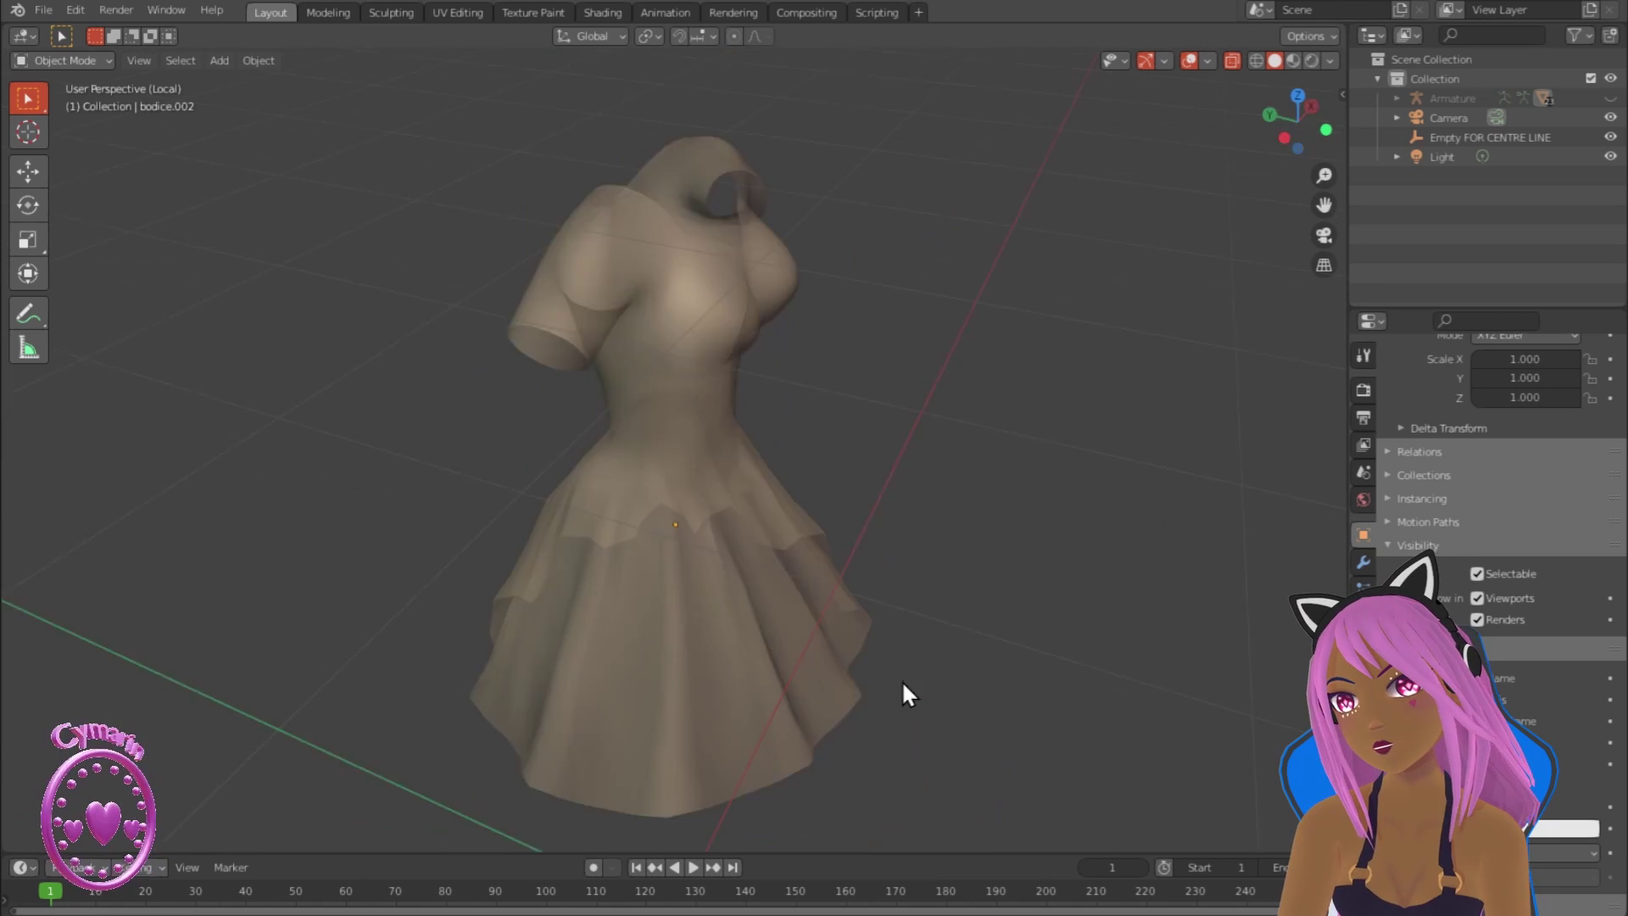
Step: Return the dress to Edit Mode and delete the end bands of both sleeves
middle_drag(902, 680, 807, 657)
scroll(899, 205, up, 3)
key(Tab)
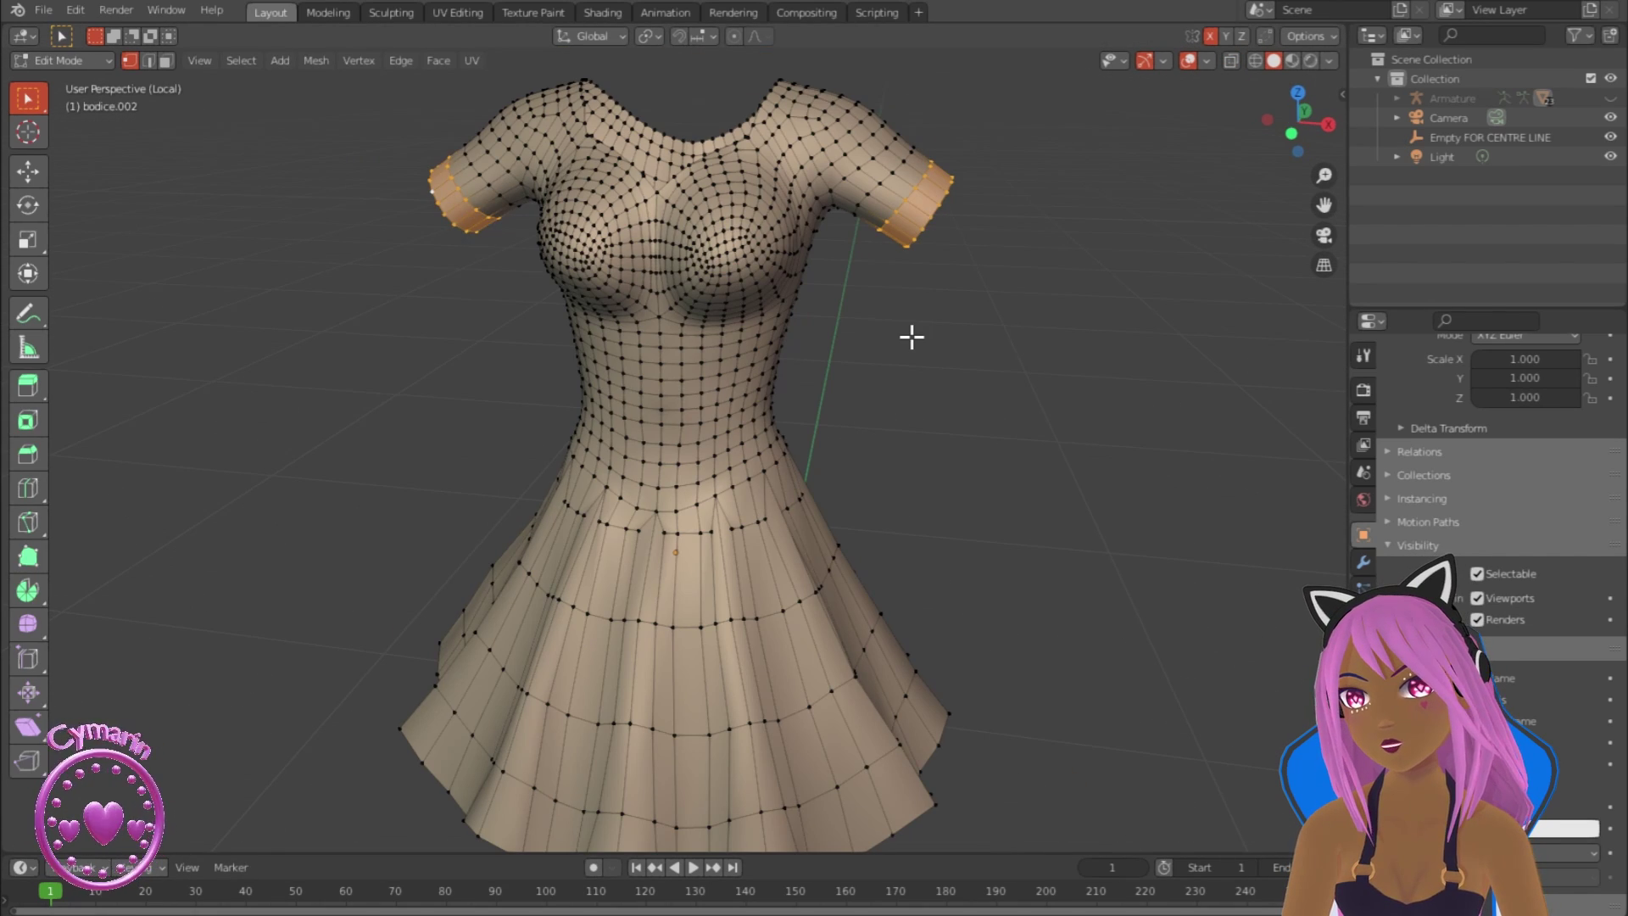
key(x)
click(910, 333)
Step: Puff out an edge loop on the sleeve with Shrink/Fatten by 0.0168 m, using smooth proportional editing of size 0.043
scroll(907, 300, down, 3)
middle_drag(916, 308, 943, 306)
scroll(907, 203, up, 3)
alt+click(889, 141)
key(o)
key(alt+s)
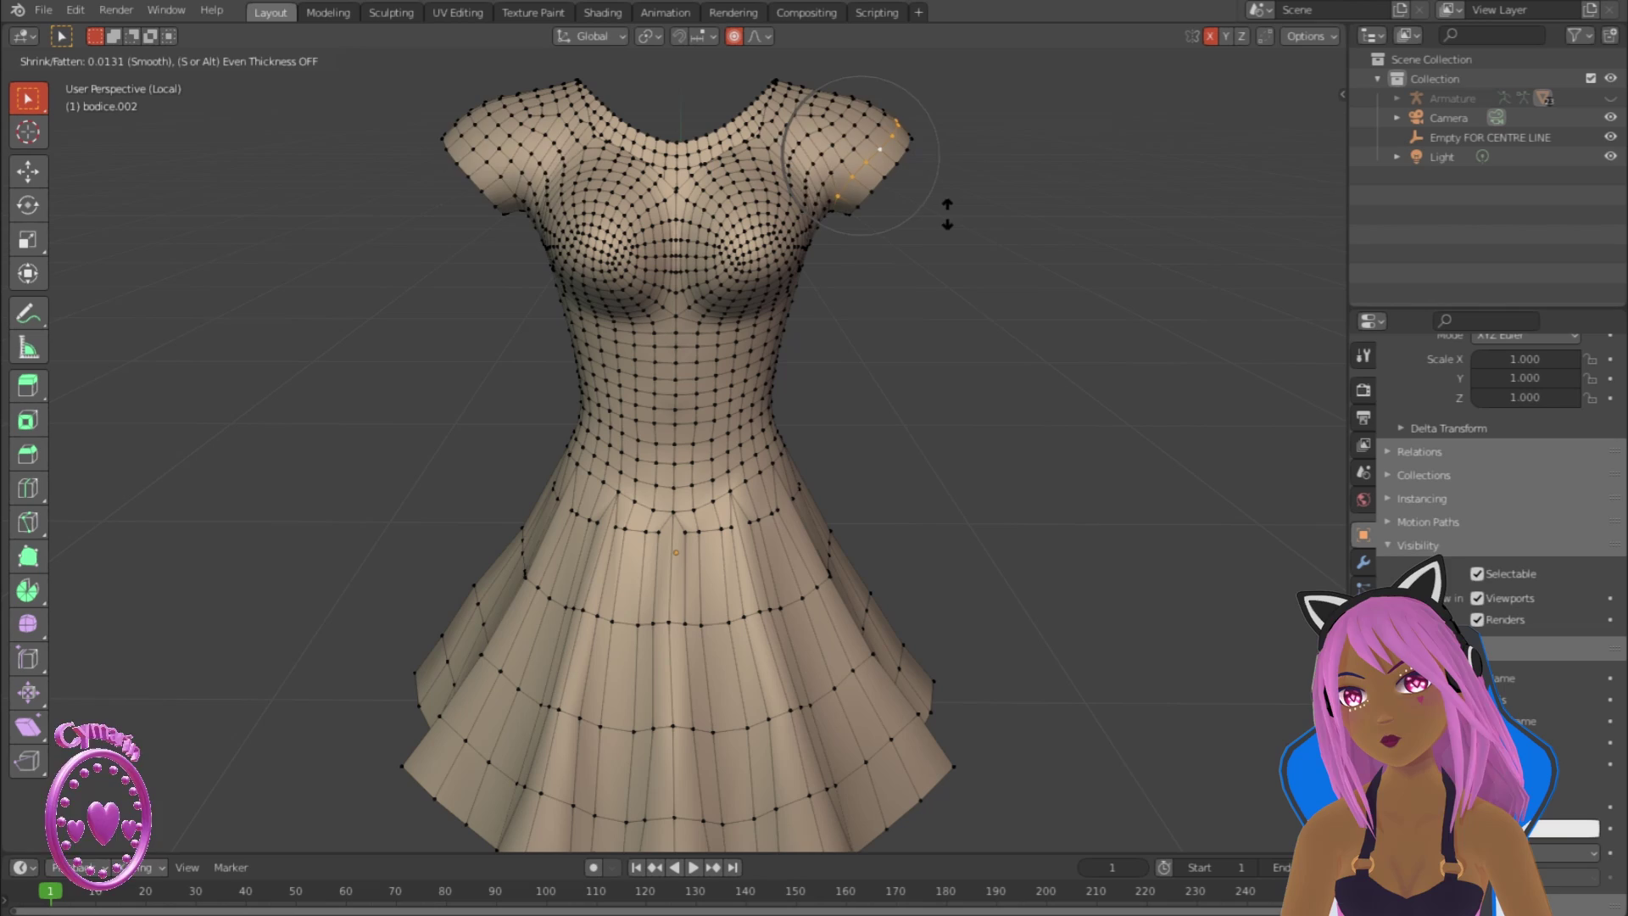
click(944, 210)
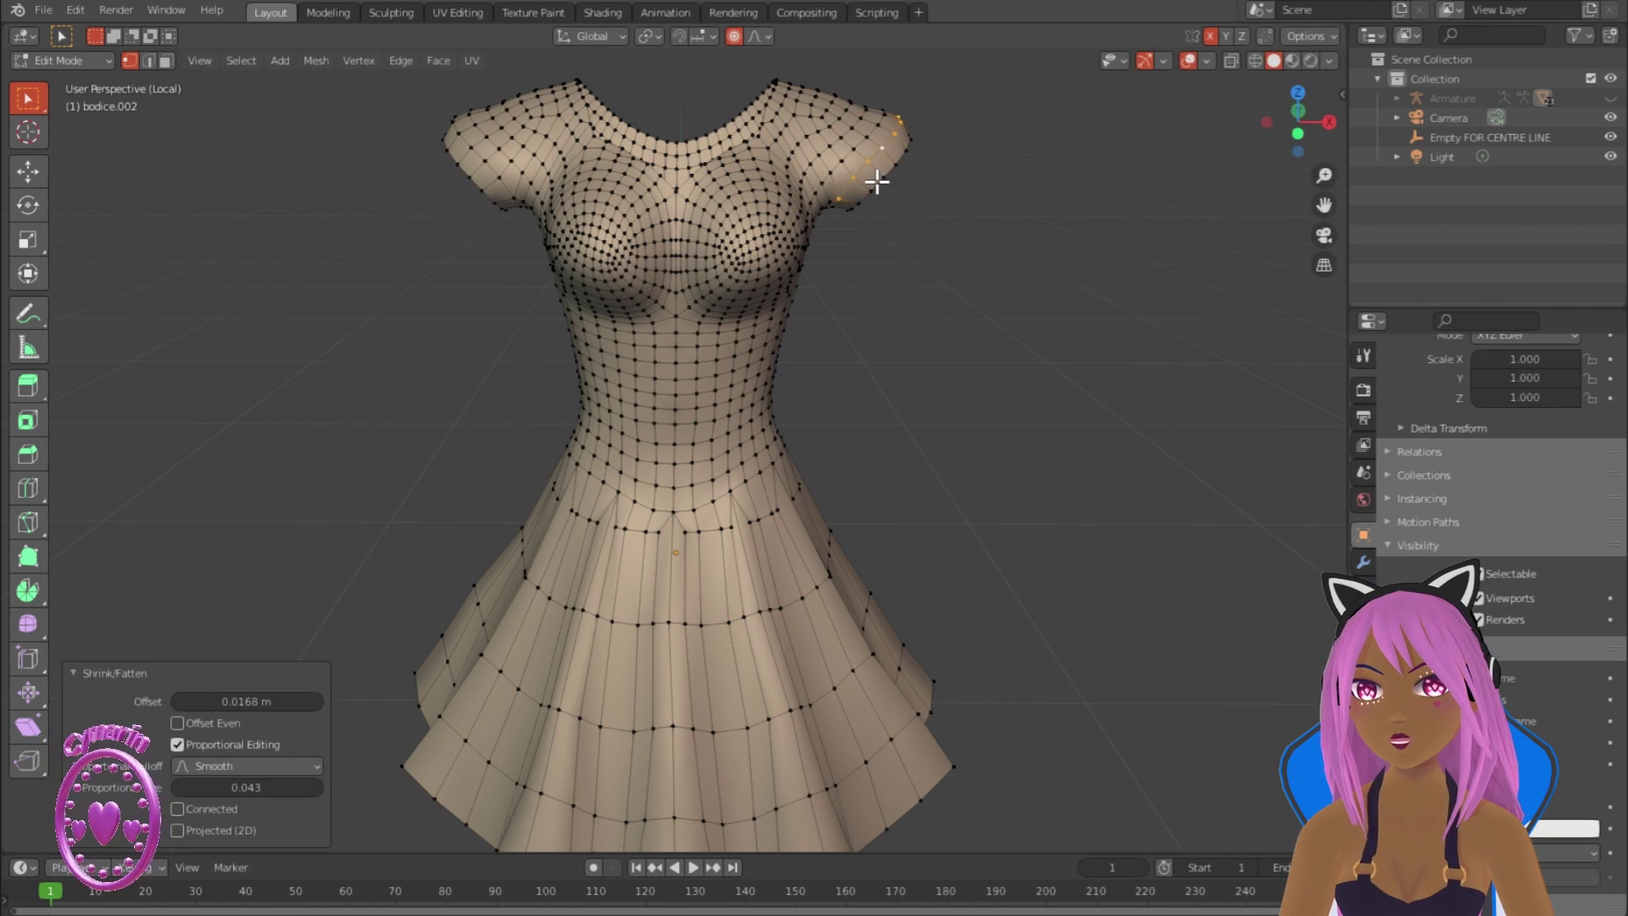
Step: Fatten the sleeve's opening loop by 0.00751 m and slightly fatten the loop just inside it
click(906, 215)
middle_drag(1001, 314, 1060, 389)
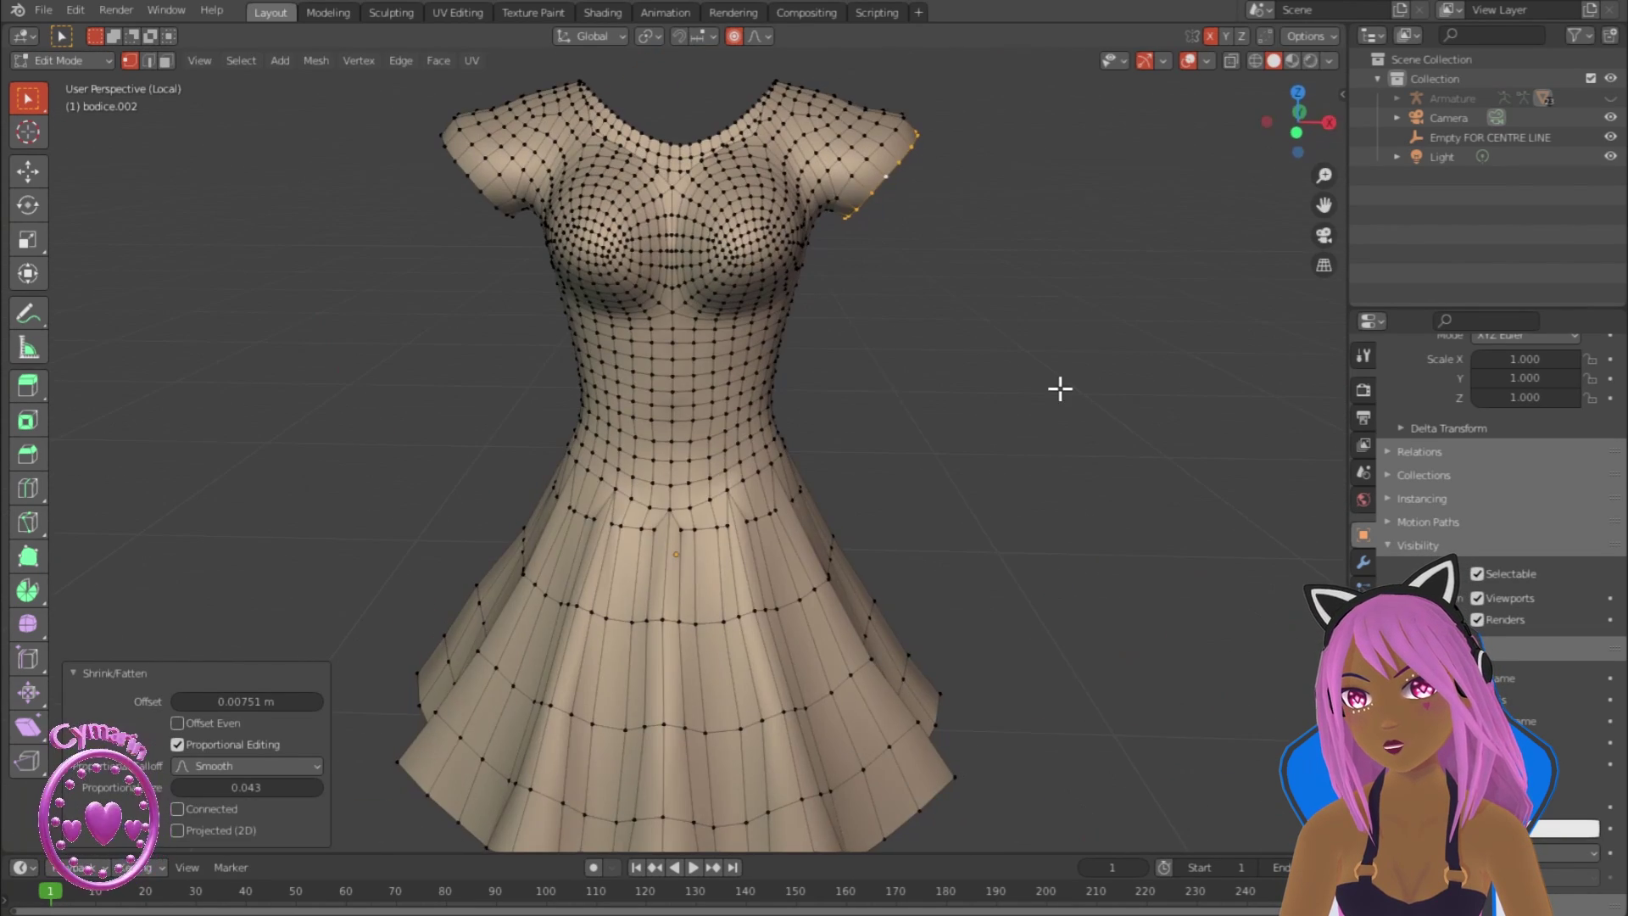
click(1064, 344)
alt+click(866, 162)
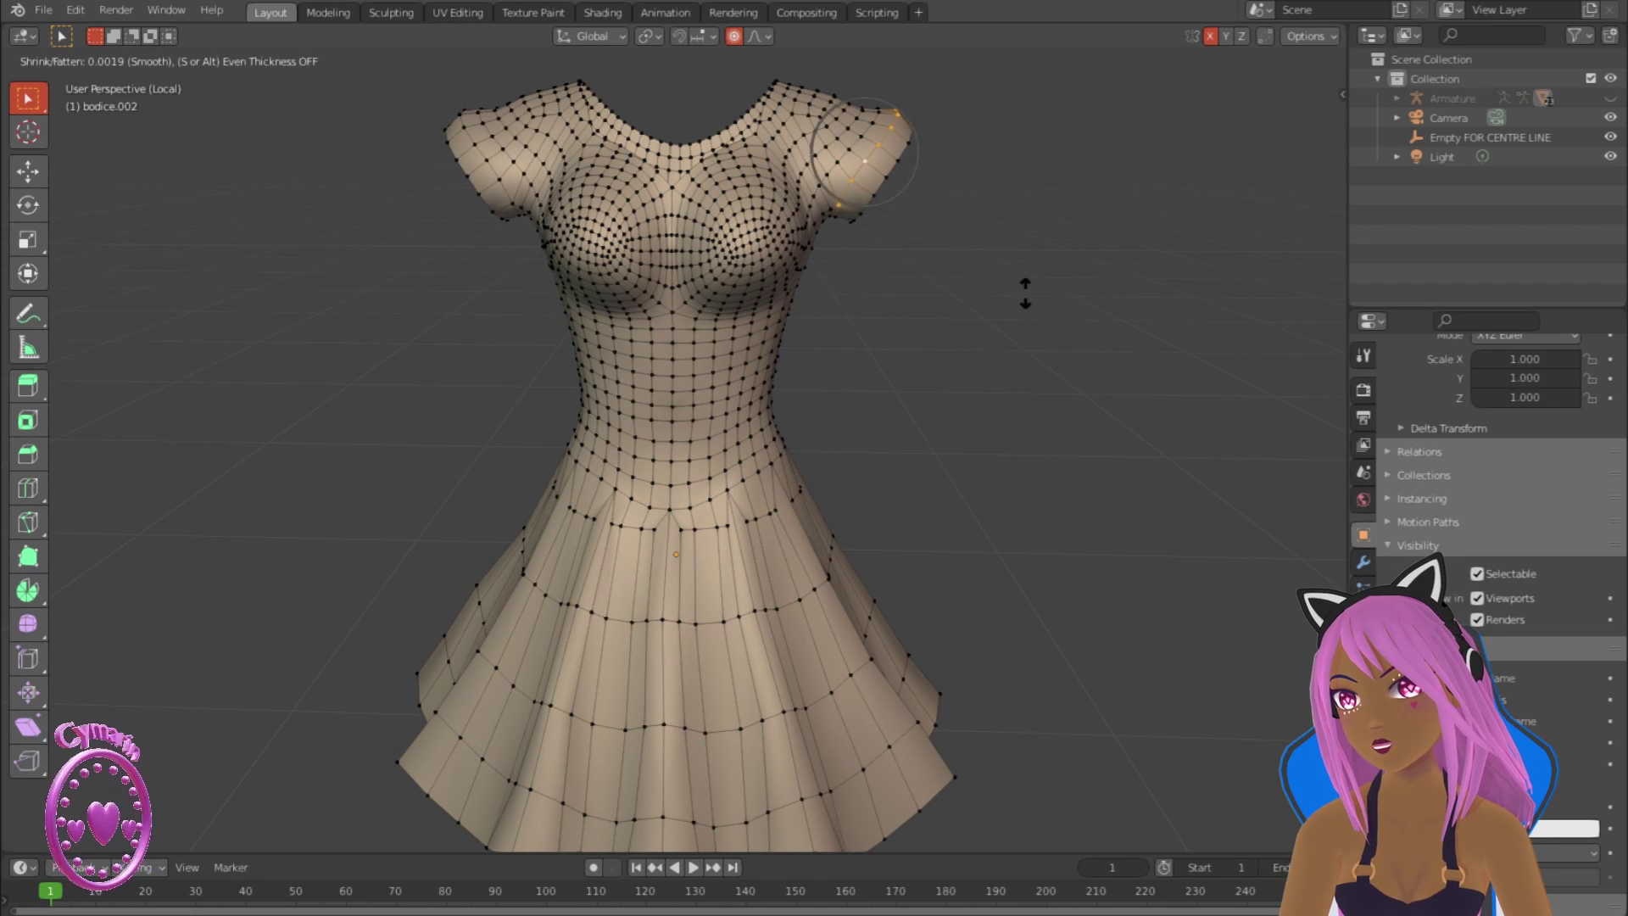
click(1025, 293)
Step: Fatten the upper sleeve vertices by 0.0158 m with proportional size 0.052, and slightly rotate and move them
middle_drag(1025, 293, 887, 356)
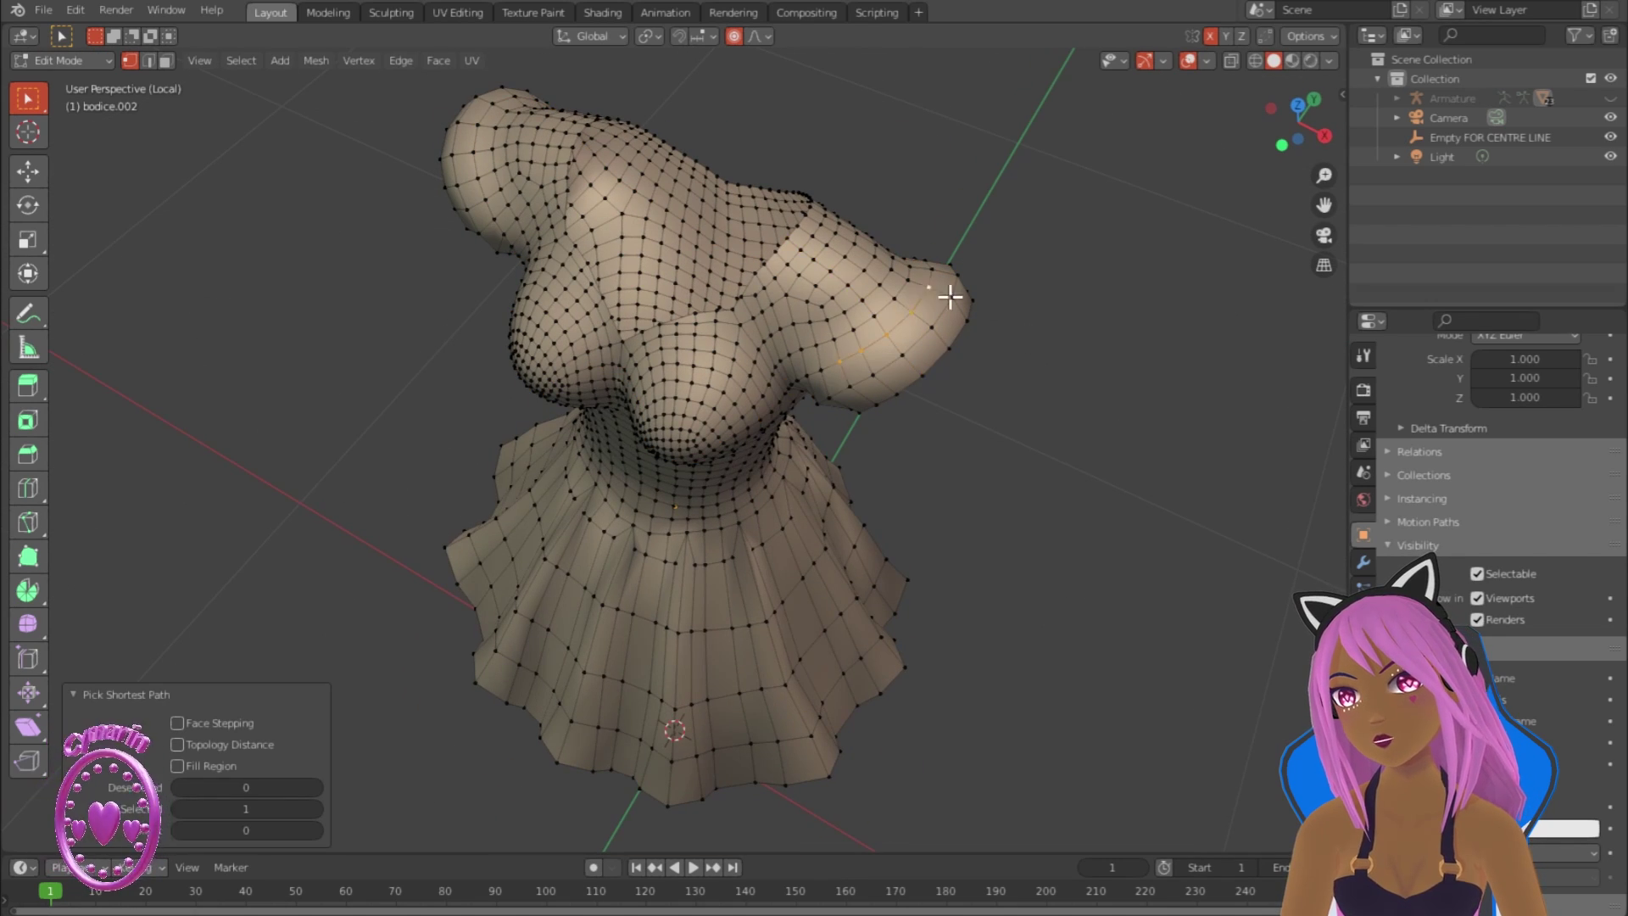
middle_drag(950, 295, 533, 336)
middle_drag(612, 401, 501, 162)
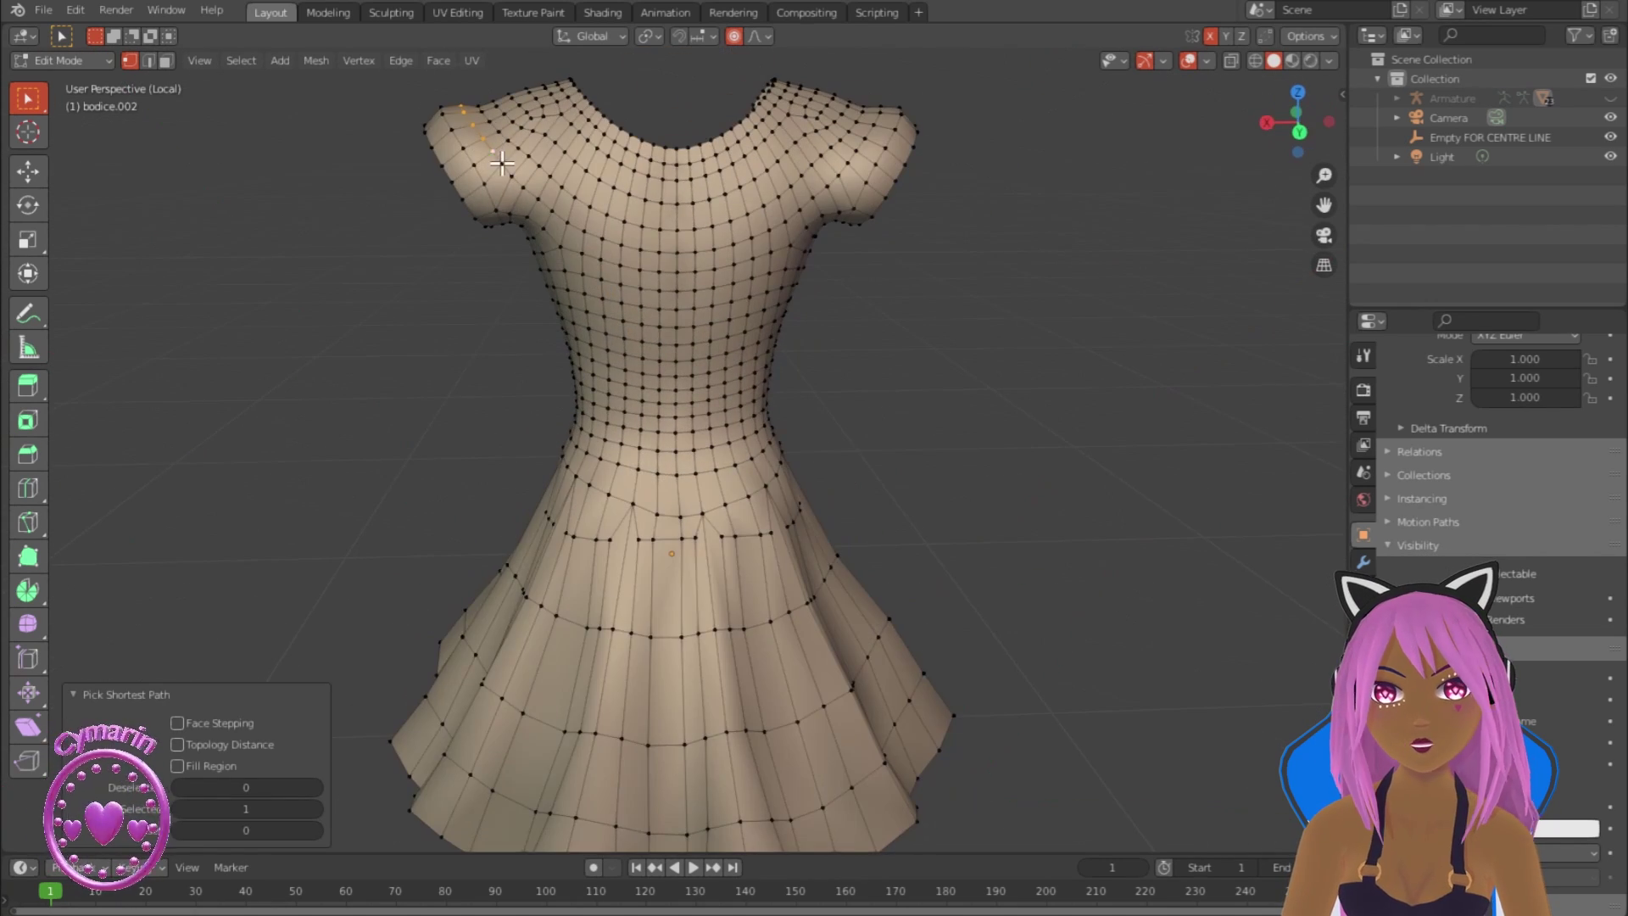
click(850, 375)
middle_drag(849, 375, 948, 344)
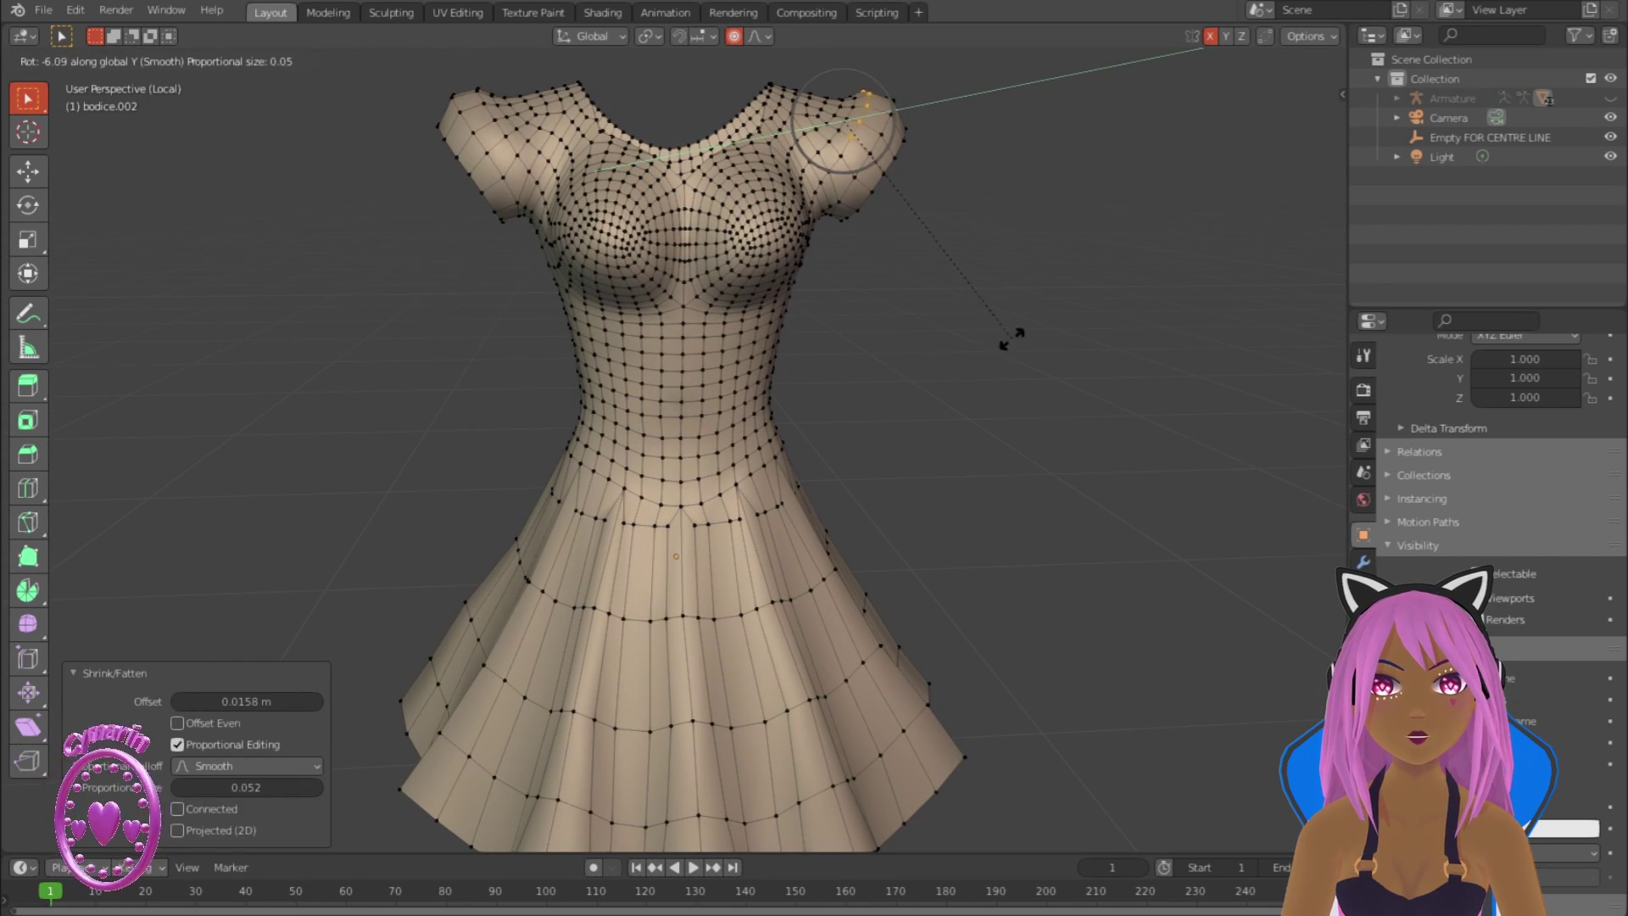
click(953, 378)
key(g)
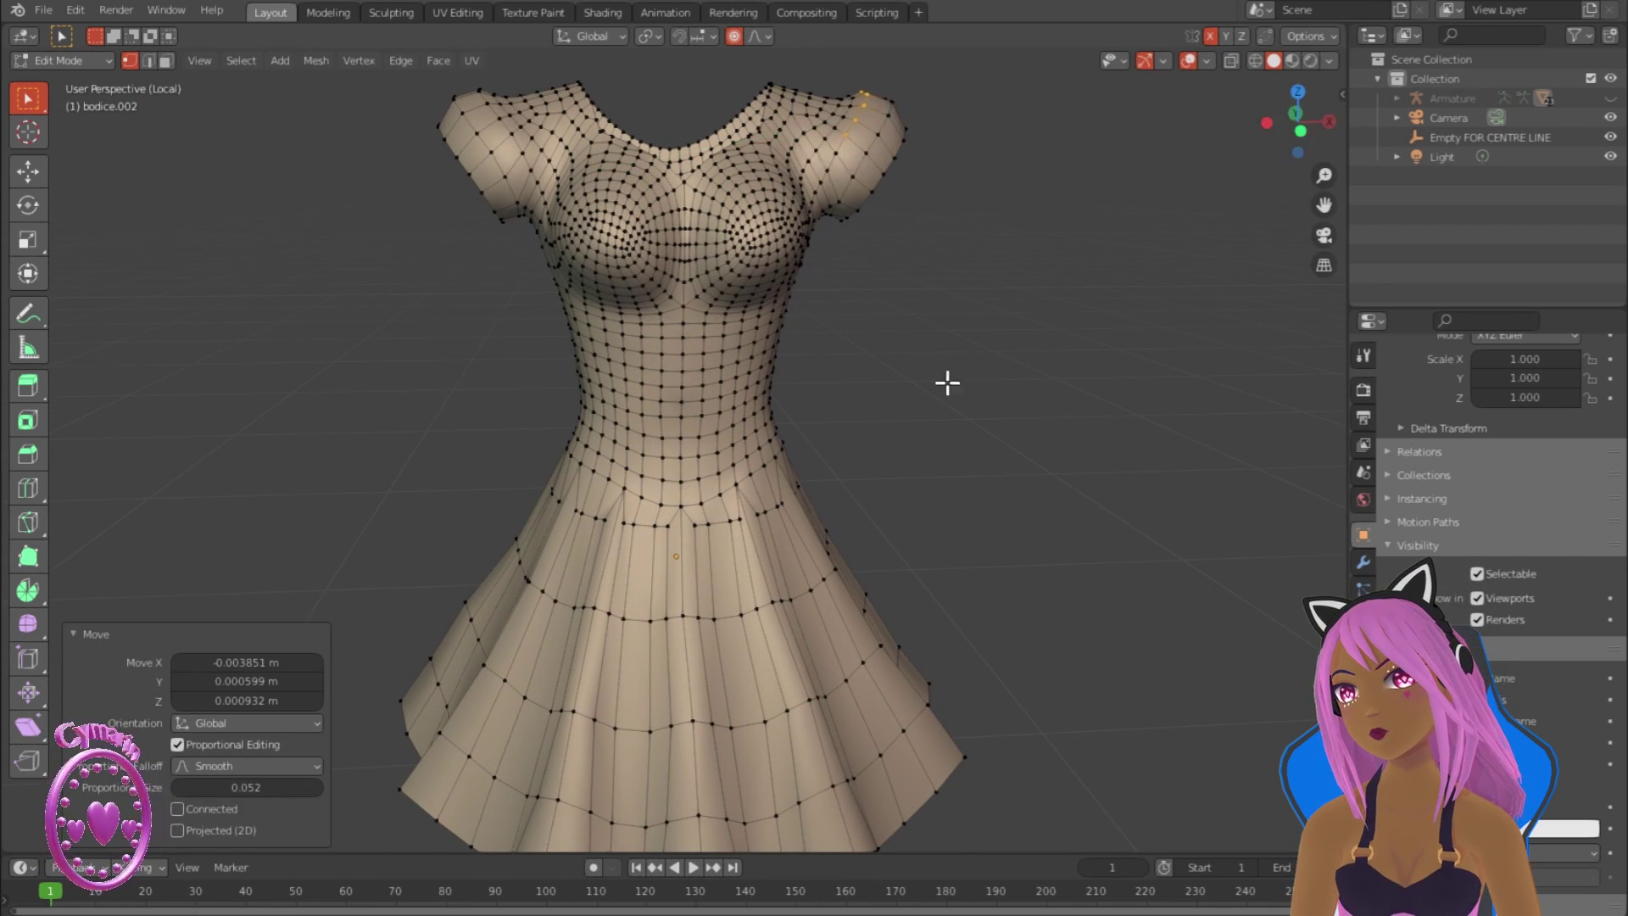
Step: Switch the dress to Sculpt Mode with the Grab brush for shaping the sleeves
scroll(785, 404, down, 4)
middle_drag(946, 383, 803, 441)
scroll(839, 414, up, 1)
key(Tab)
scroll(804, 441, down, 3)
click(67, 126)
middle_drag(762, 390, 799, 338)
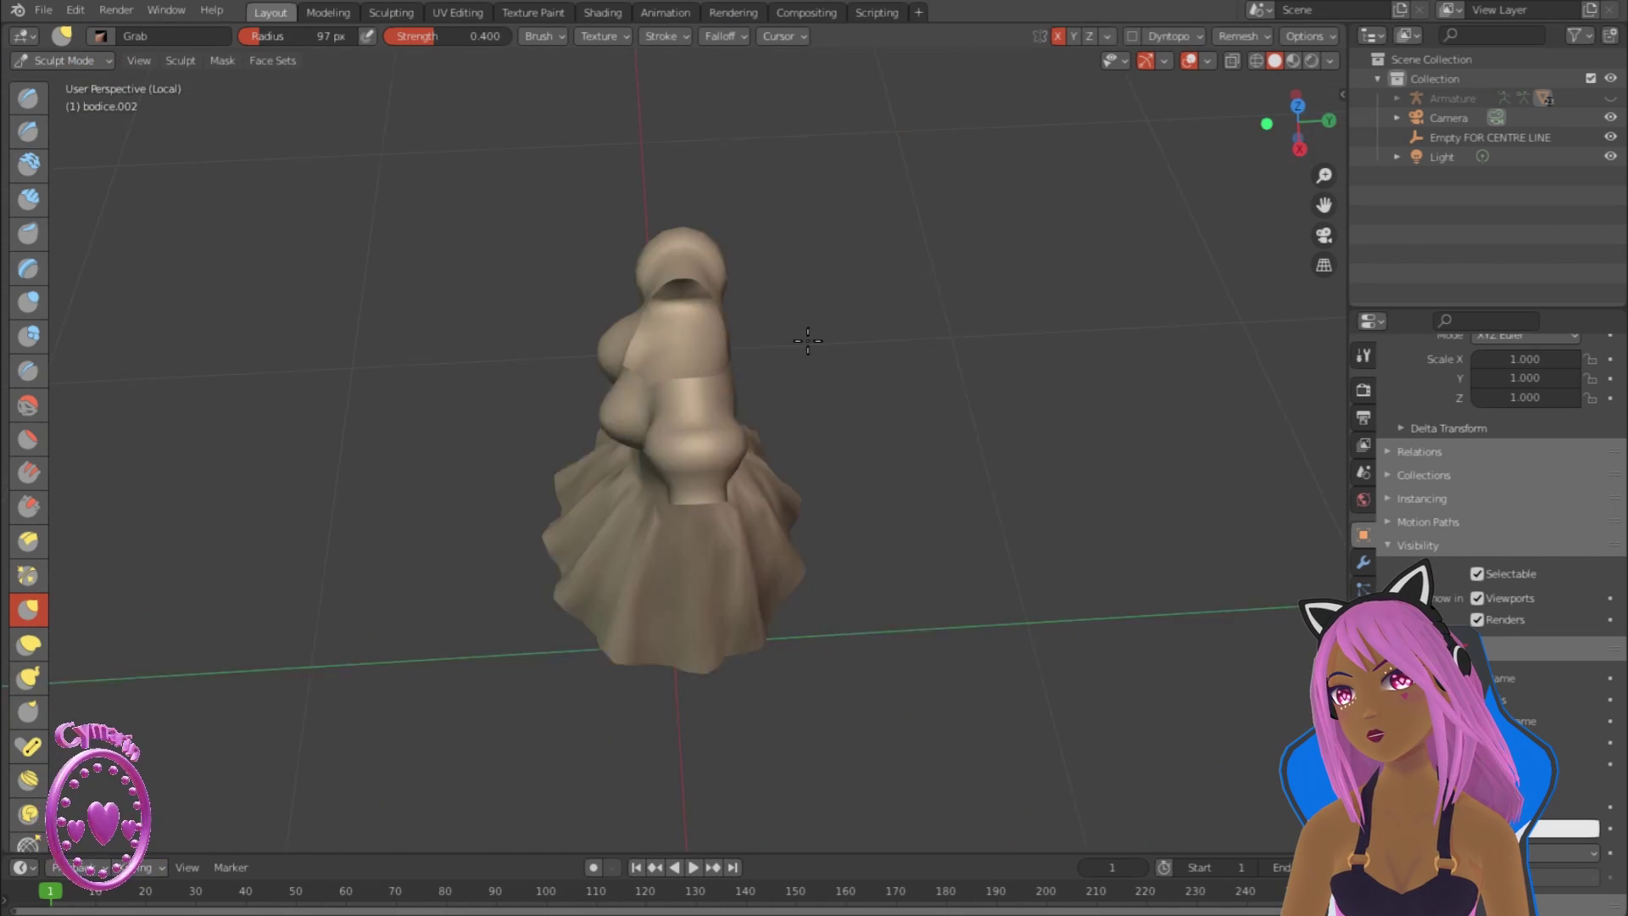
scroll(779, 458, up, 2)
middle_drag(770, 413, 799, 334)
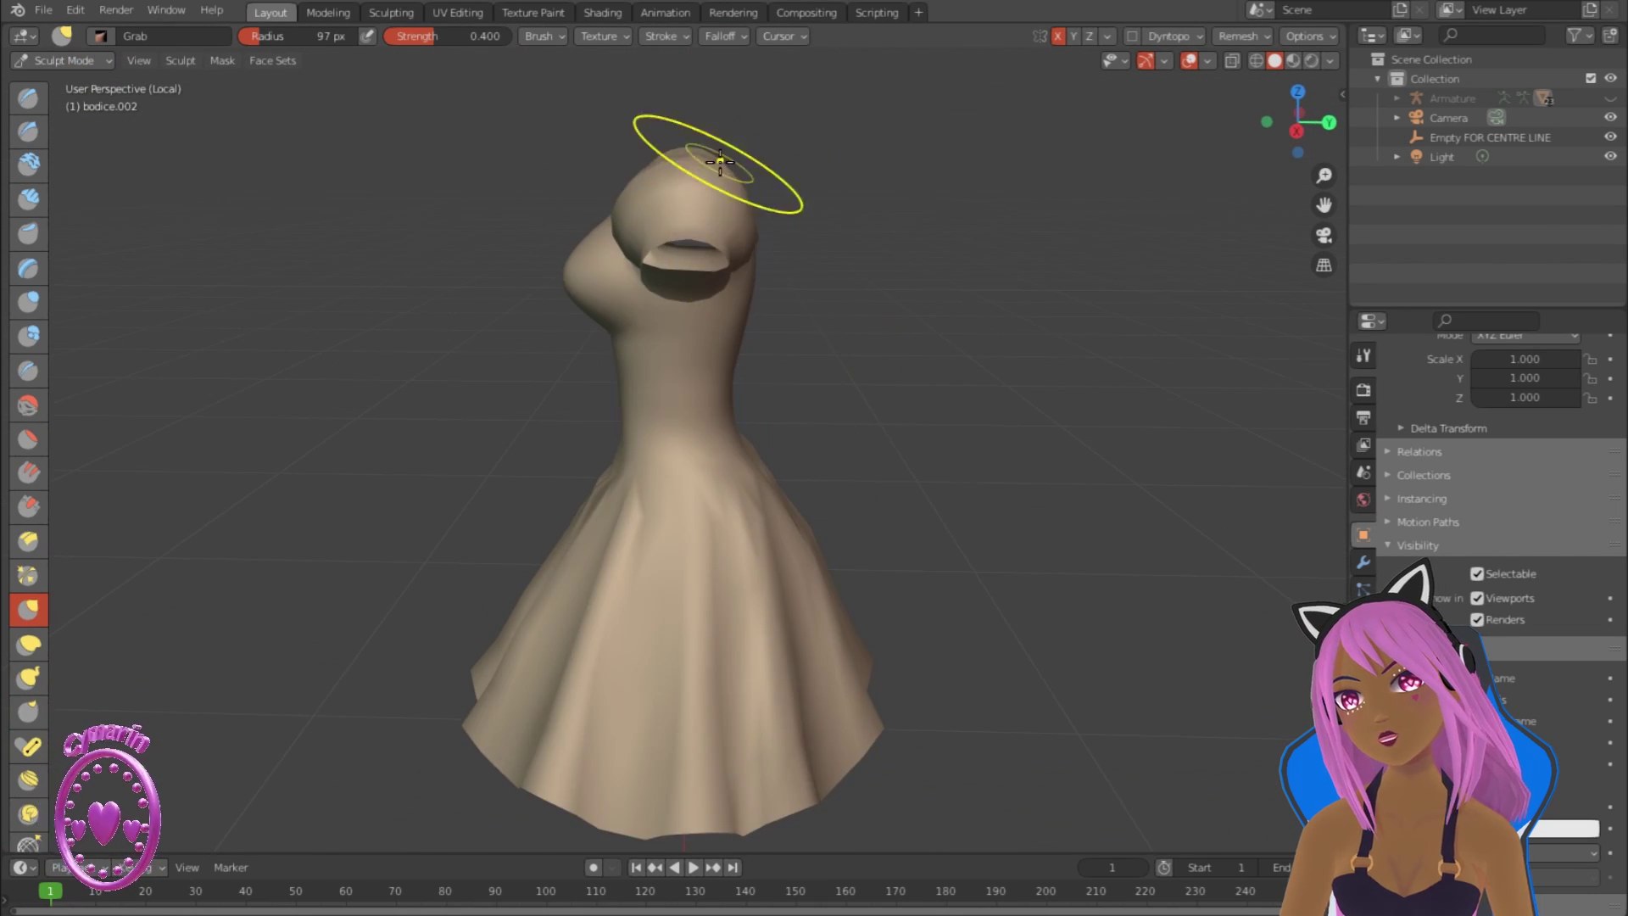
Step: Reshape the puffed sleeves around the underarm with the Grab brush at a 73 px radius and 0.400 strength
mouse_move(708, 164)
middle_down()
mouse_move(834, 157)
mouse_move(695, 178)
mouse_move(963, 226)
mouse_move(827, 210)
mouse_move(813, 98)
mouse_move(882, 99)
middle_up()
scroll(882, 98, down, 3)
scroll(823, 151, up, 2)
middle_drag(808, 164, 519, 395)
scroll(832, 156, up, 2)
middle_drag(574, 321, 612, 150)
drag(640, 127, 623, 149)
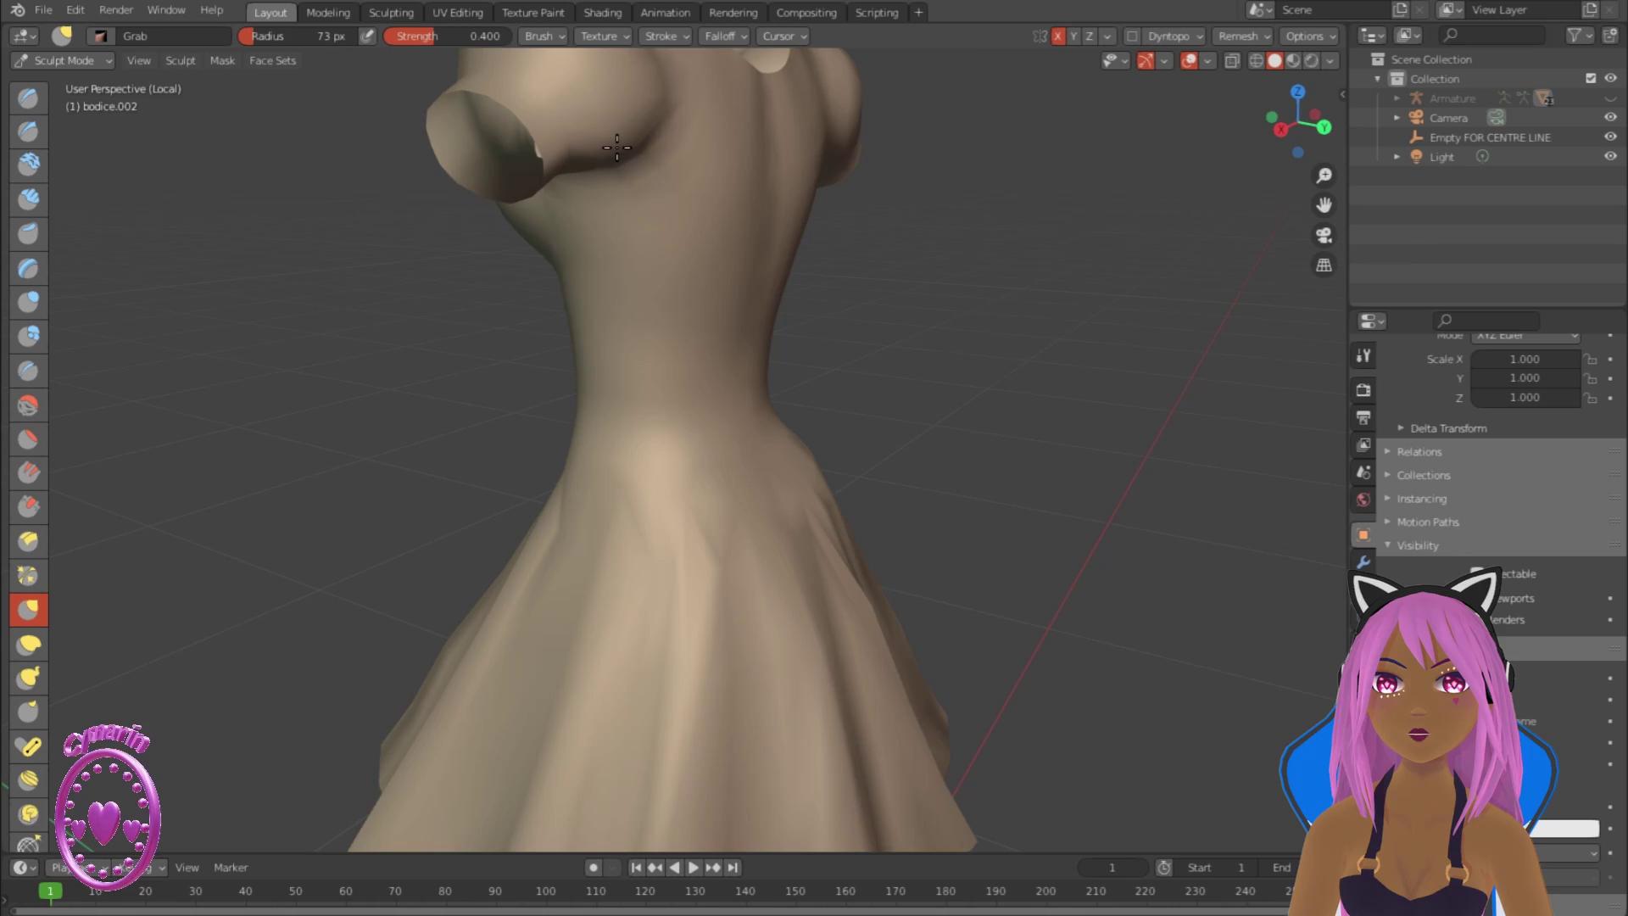
middle_drag(623, 150, 824, 279)
scroll(517, 135, down, 1)
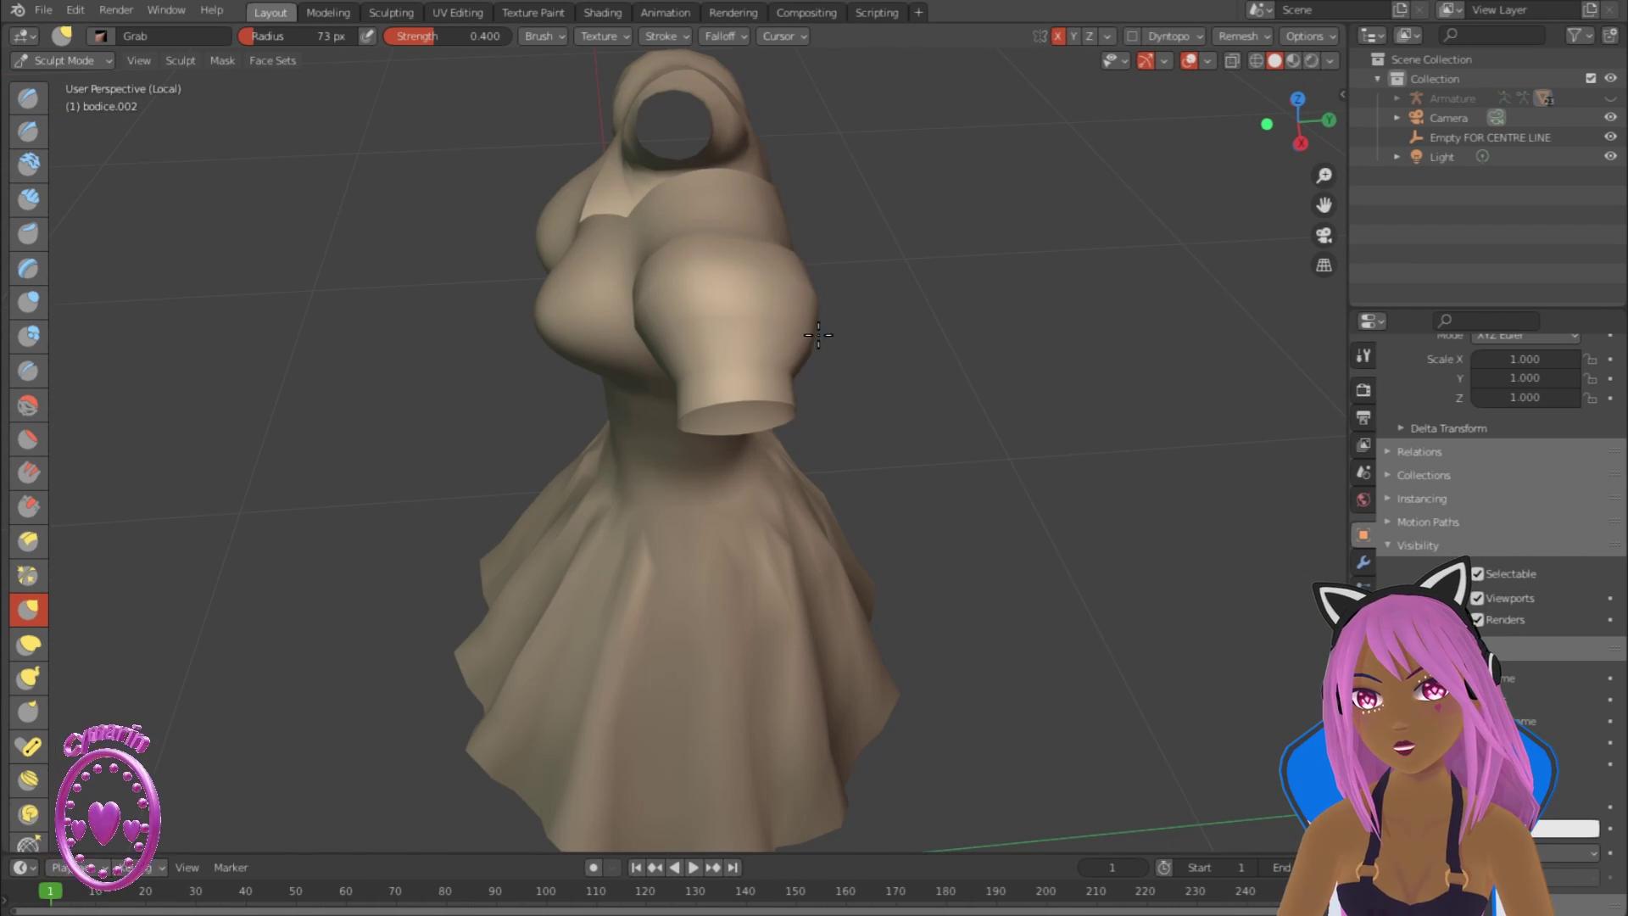
mouse_move(818, 335)
middle_down()
mouse_move(720, 373)
mouse_move(633, 365)
mouse_move(708, 347)
mouse_move(929, 234)
middle_up()
scroll(944, 168, down, 2)
middle_drag(944, 168, 839, 254)
scroll(865, 279, down, 2)
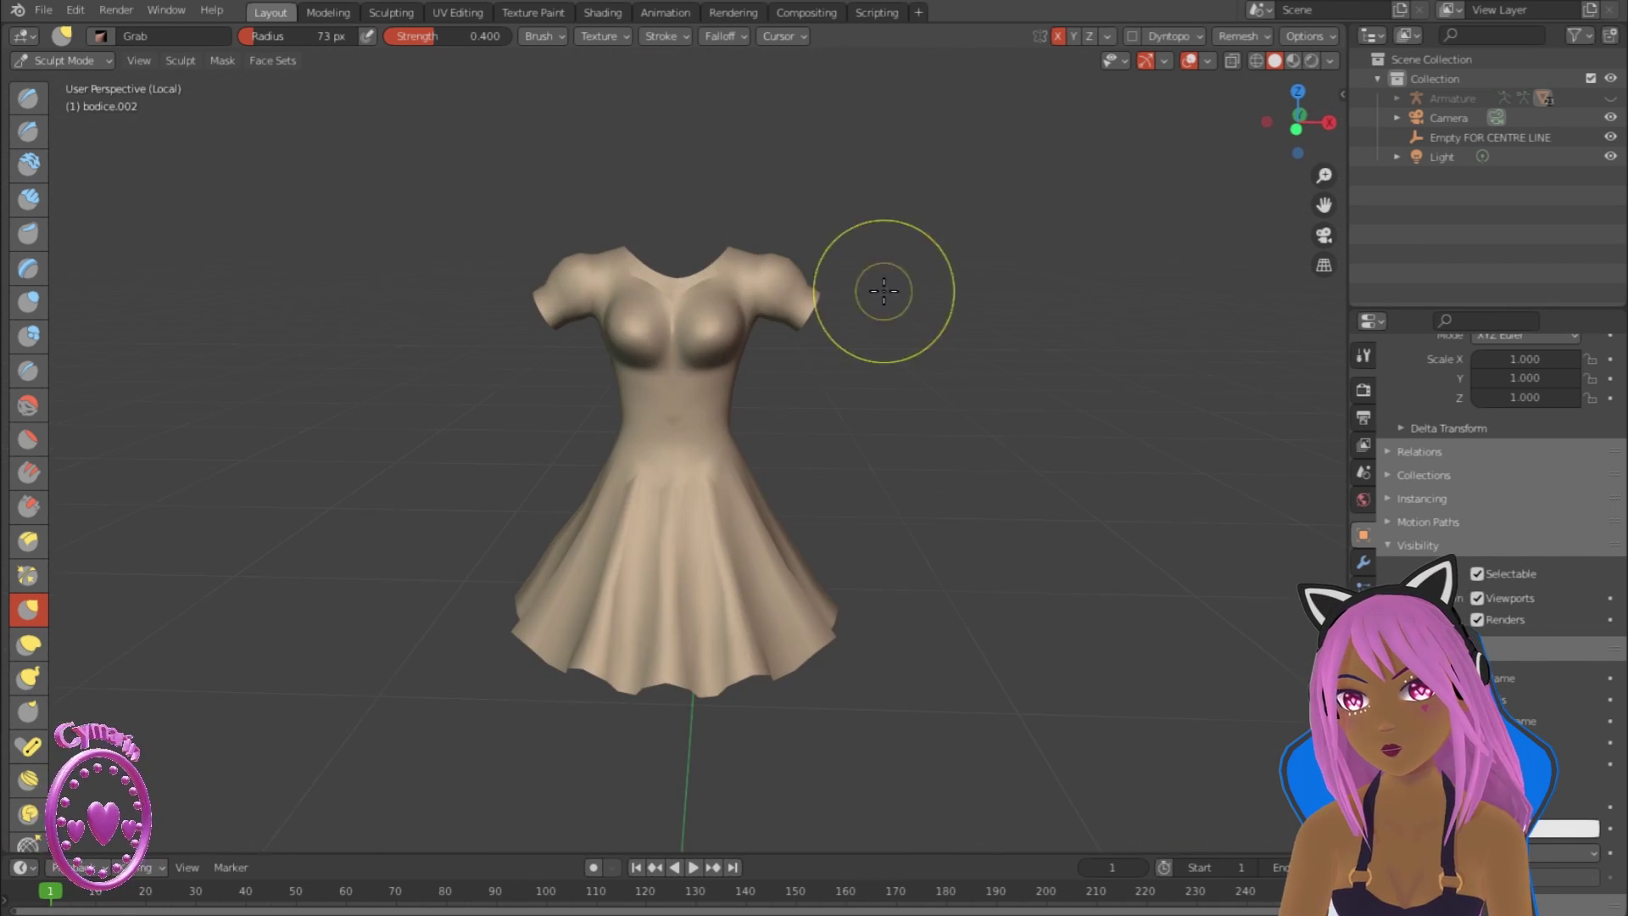
Step: Leave local view and examine the dress on the character in Material Preview shading
key(Tab)
key(Tab)
key(slash)
middle_drag(658, 291, 1122, 120)
click(1292, 60)
mouse_move(975, 254)
middle_down()
mouse_move(745, 328)
mouse_move(508, 296)
middle_up()
click(68, 126)
mouse_move(780, 351)
middle_down()
mouse_move(733, 319)
mouse_move(559, 331)
mouse_move(777, 305)
mouse_move(983, 352)
middle_up()
click(68, 84)
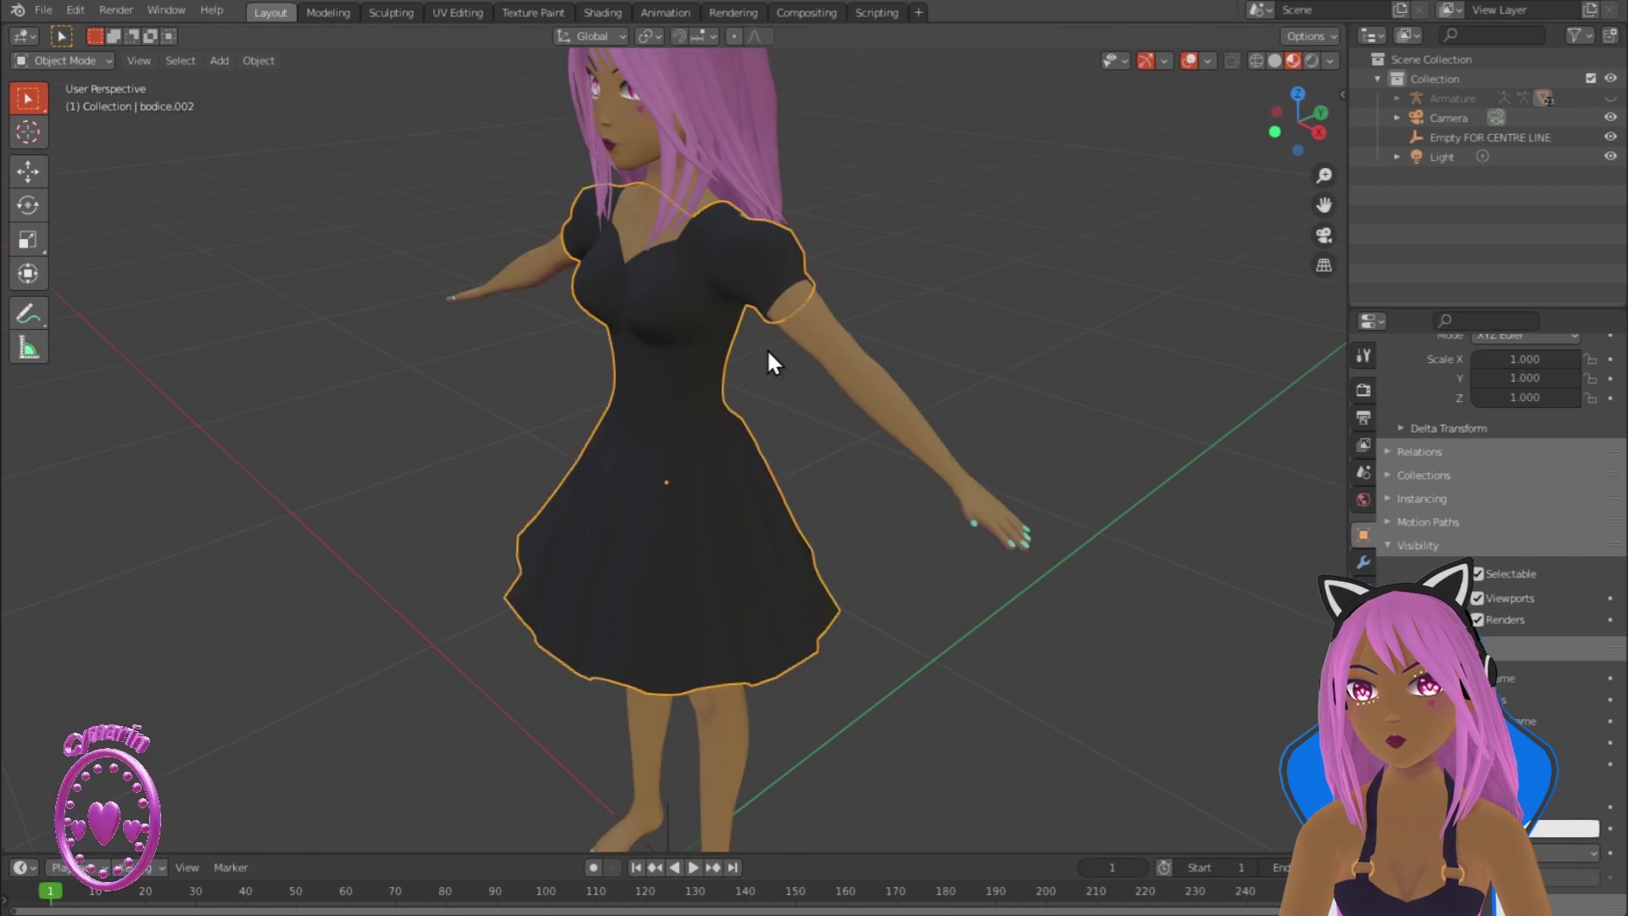
Step: Isolate the body and the dress together in local view, keeping the dress as the active object
click(835, 356)
shift+click(755, 253)
key(slash)
click(754, 253)
middle_drag(754, 252, 727, 506)
click(64, 60)
click(59, 125)
middle_drag(356, 288, 498, 226)
Step: Put the dress in Edit Mode with solid shading and add a loop cut near one sleeve's opening, factor 0.781
click(67, 61)
click(66, 104)
click(1273, 61)
mouse_move(847, 271)
middle_down()
mouse_move(831, 241)
mouse_move(752, 429)
middle_up()
scroll(752, 429, up, 5)
click(859, 227)
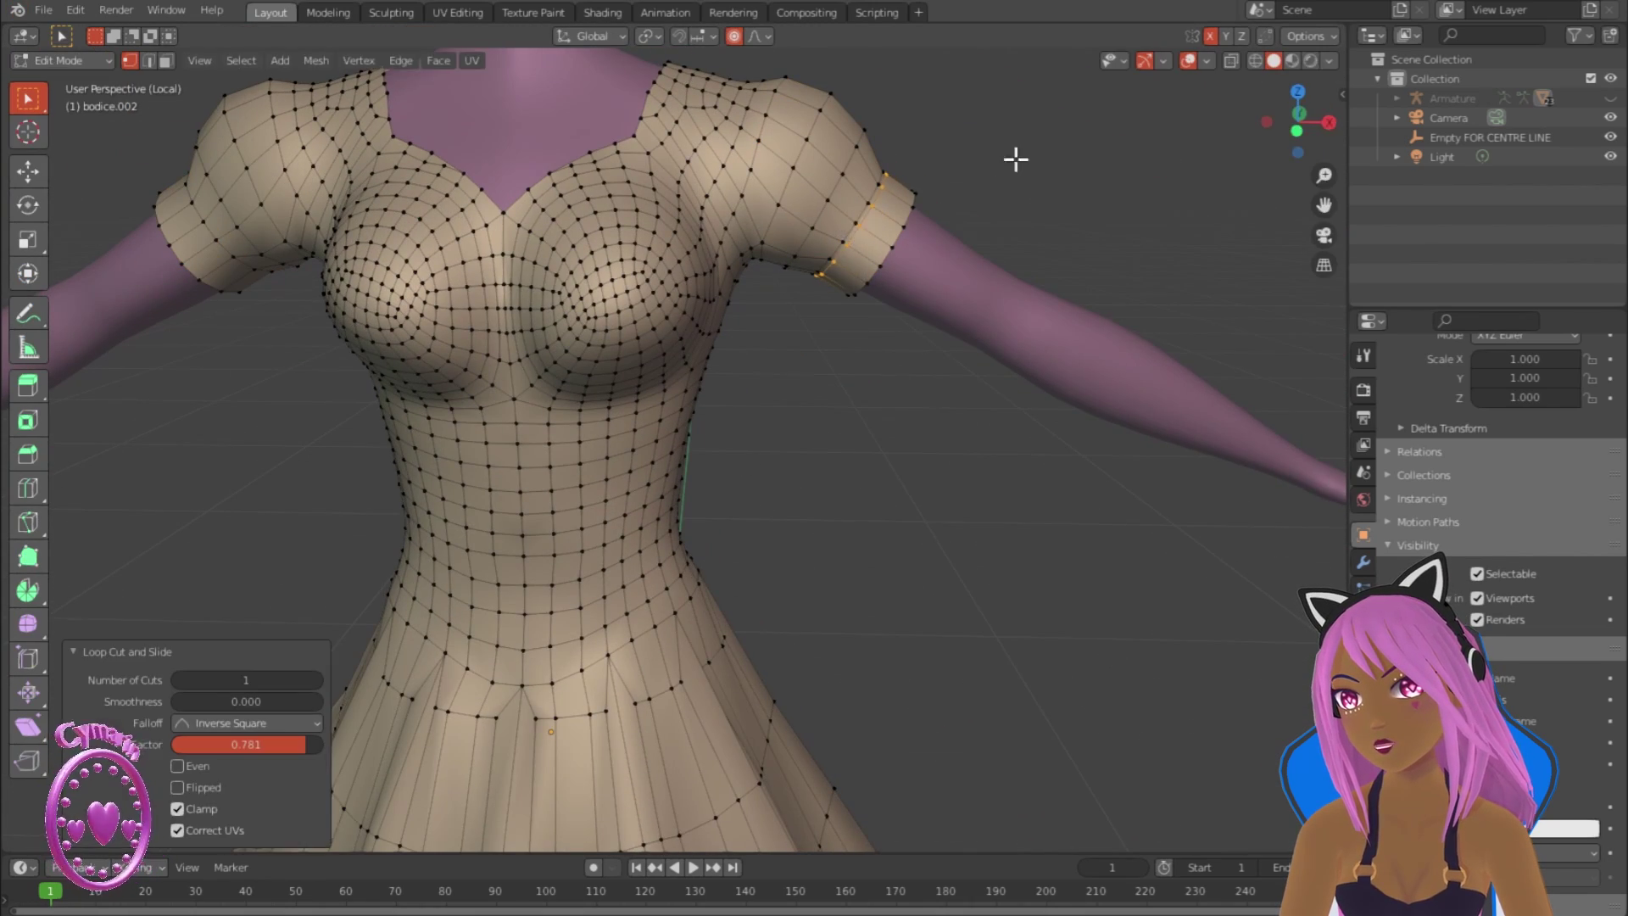
Step: Add a matching loop cut near the opposite sleeve's opening and return to Object Mode
middle_drag(1016, 159, 1053, 144)
key(ctrl+r)
click(196, 217)
key(Tab)
scroll(781, 482, down, 8)
scroll(739, 498, up, 5)
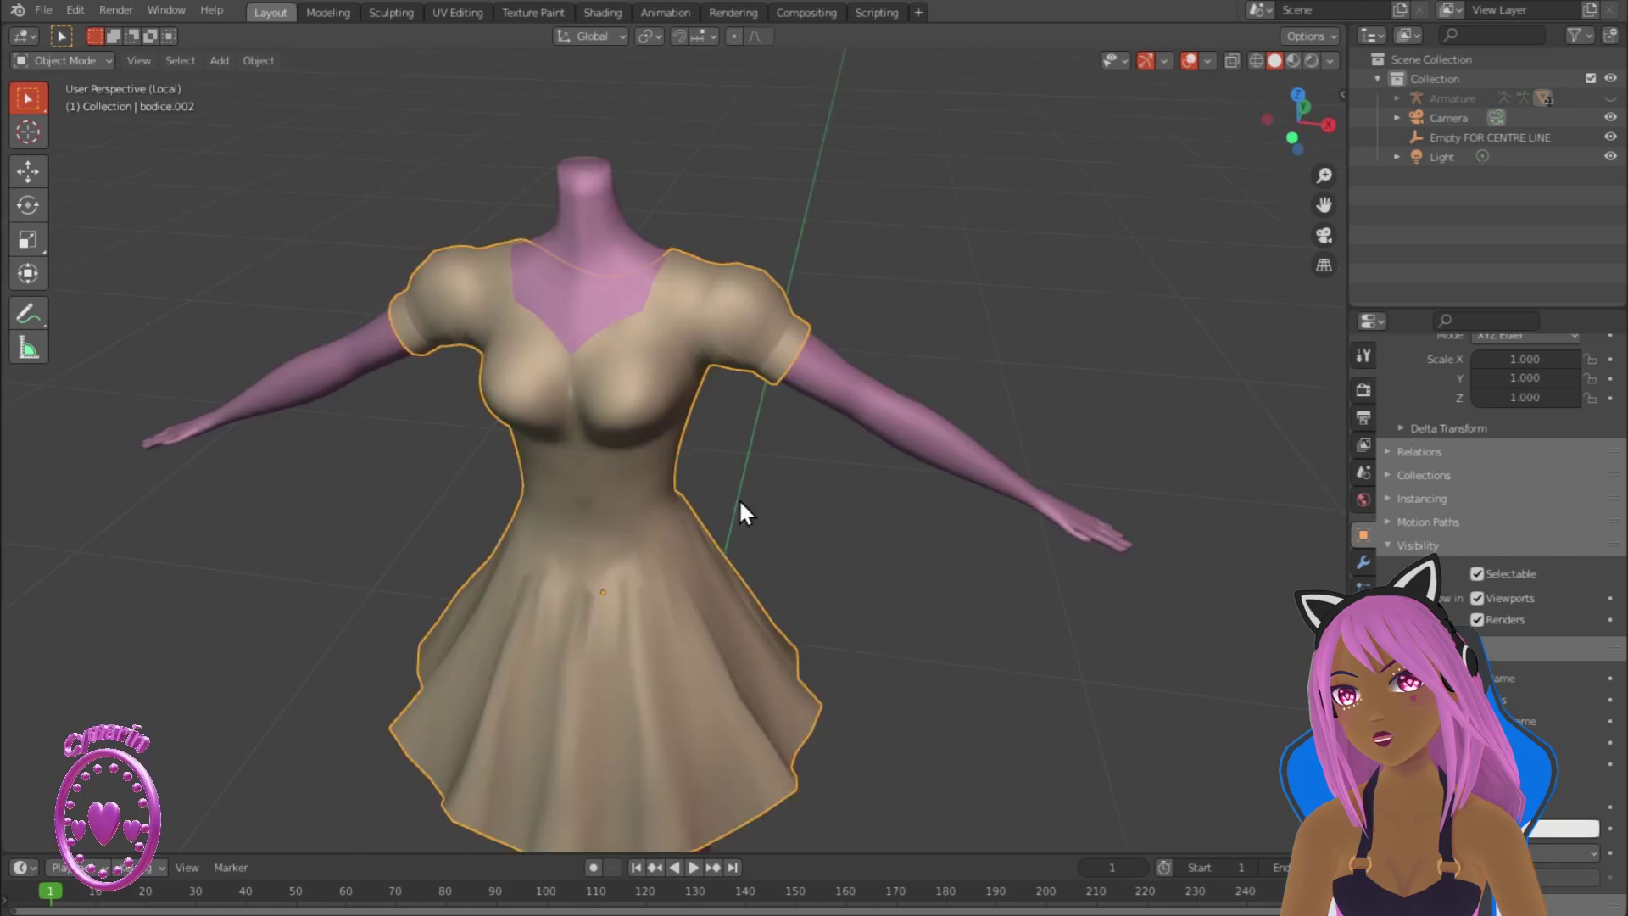
Step: In Edit Mode, rotate the loop near one sleeve's opening about global Y with smooth proportional editing, size 0.05
middle_drag(739, 498, 781, 444)
key(Tab)
click(1210, 37)
alt+click(791, 302)
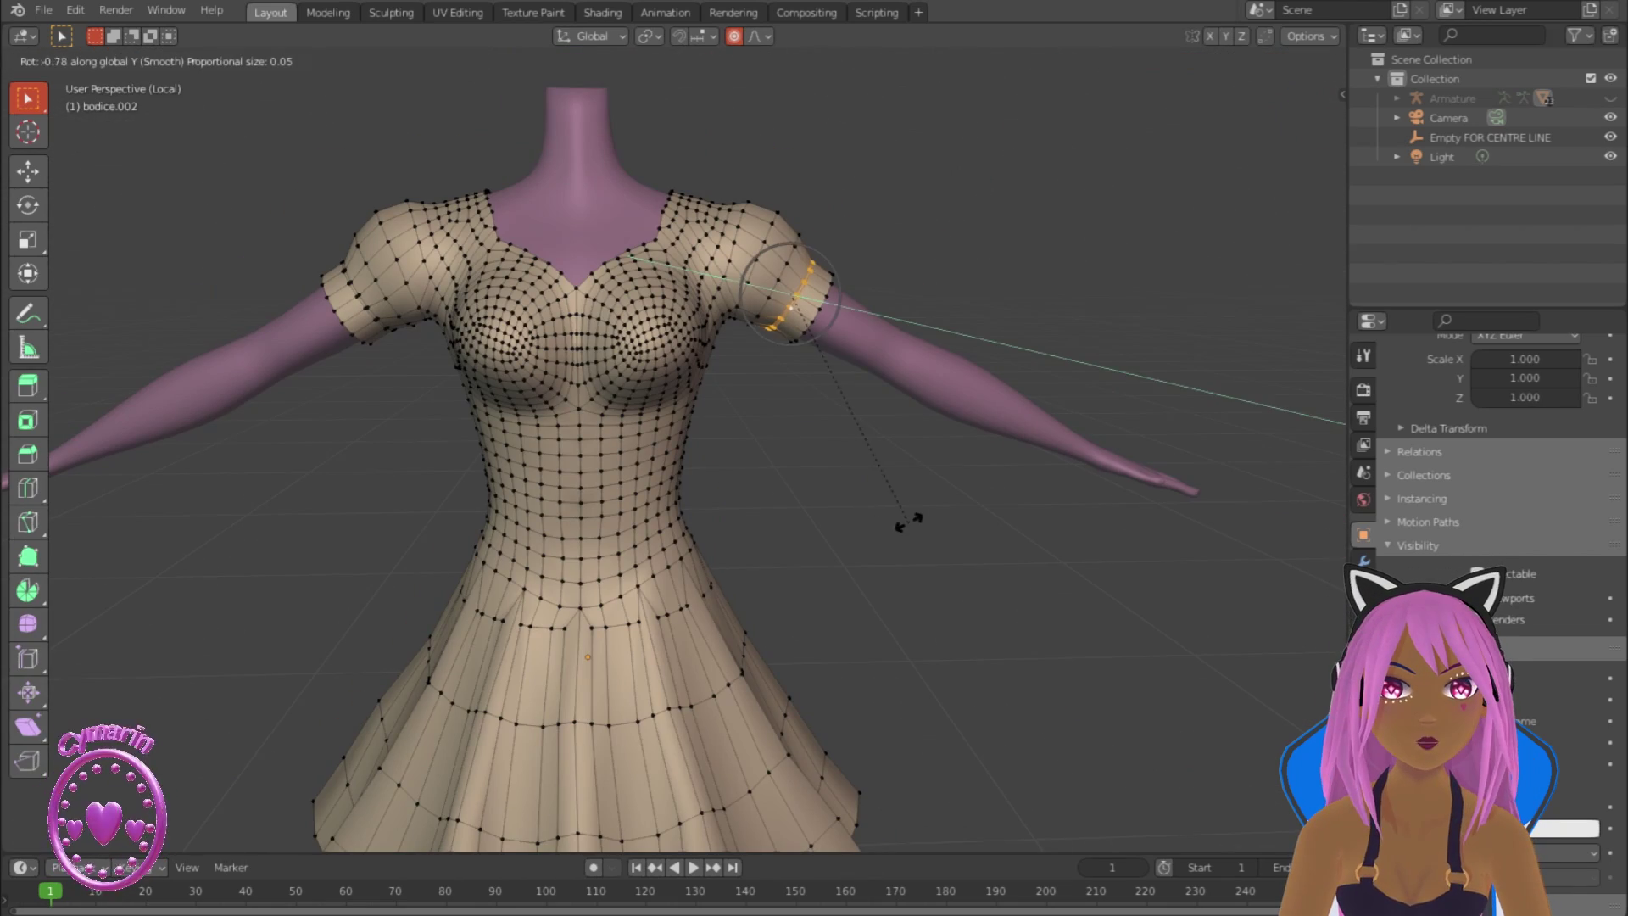
click(903, 476)
click(882, 480)
Step: Adjust the cuff seam on the opposite sleeve by moving its vertices with smooth proportional editing, size 0.024
scroll(854, 483, down, 3)
middle_drag(854, 484, 903, 495)
scroll(903, 496, up, 3)
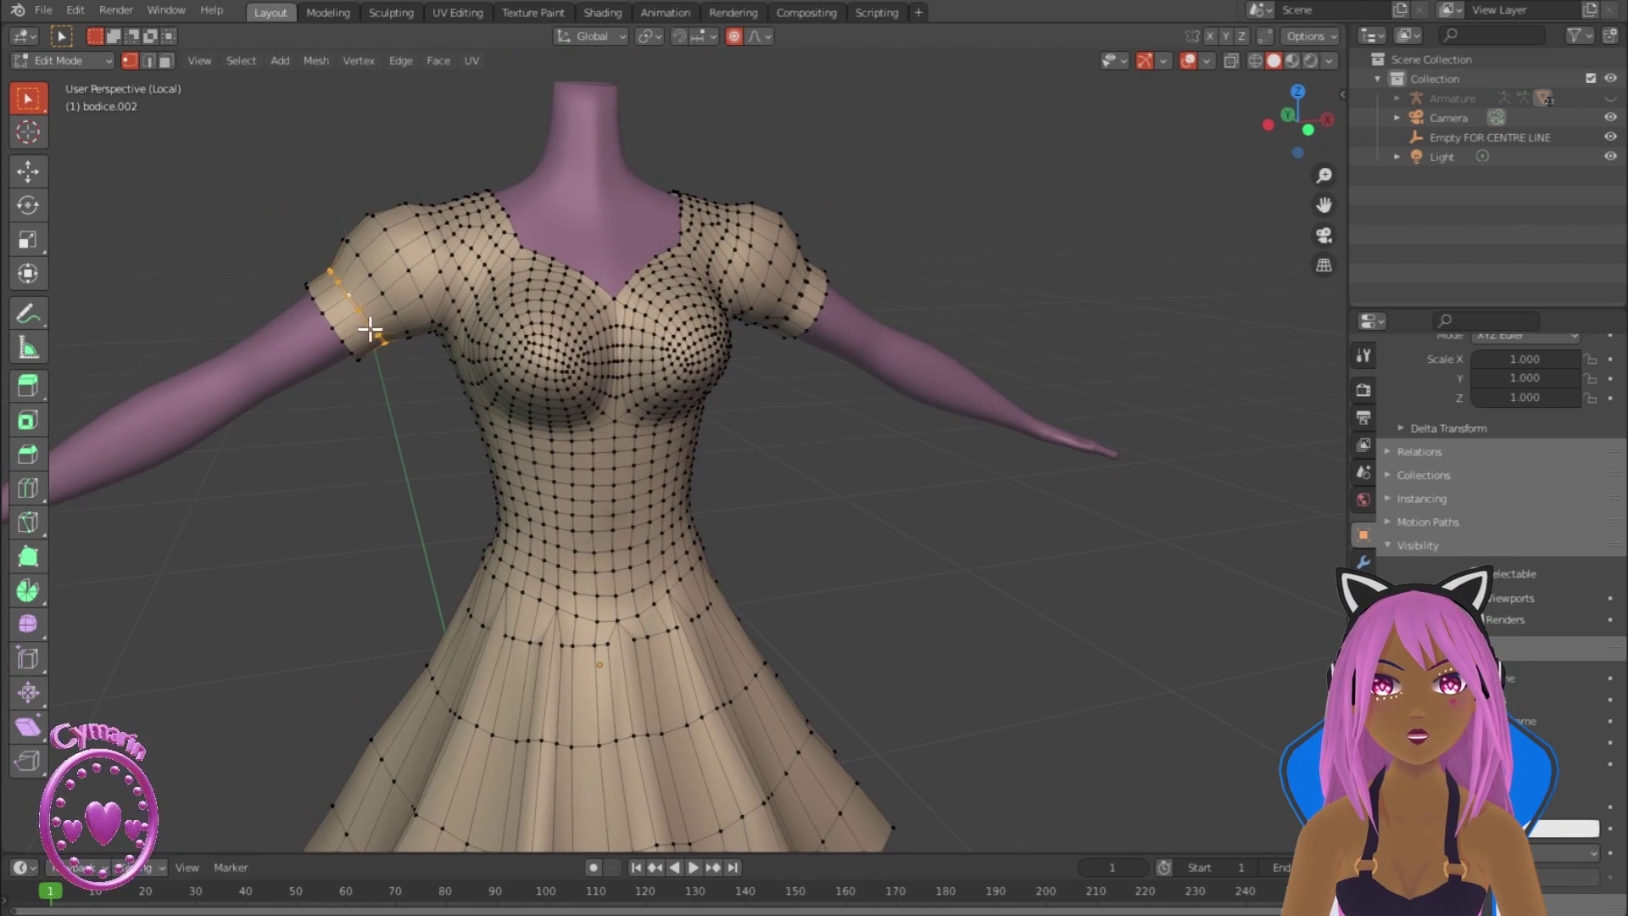
scroll(371, 330, down, 4)
middle_drag(371, 331, 937, 371)
click(587, 501)
scroll(587, 501, down, 3)
scroll(1108, 545, up, 5)
click(643, 339)
scroll(644, 339, down, 3)
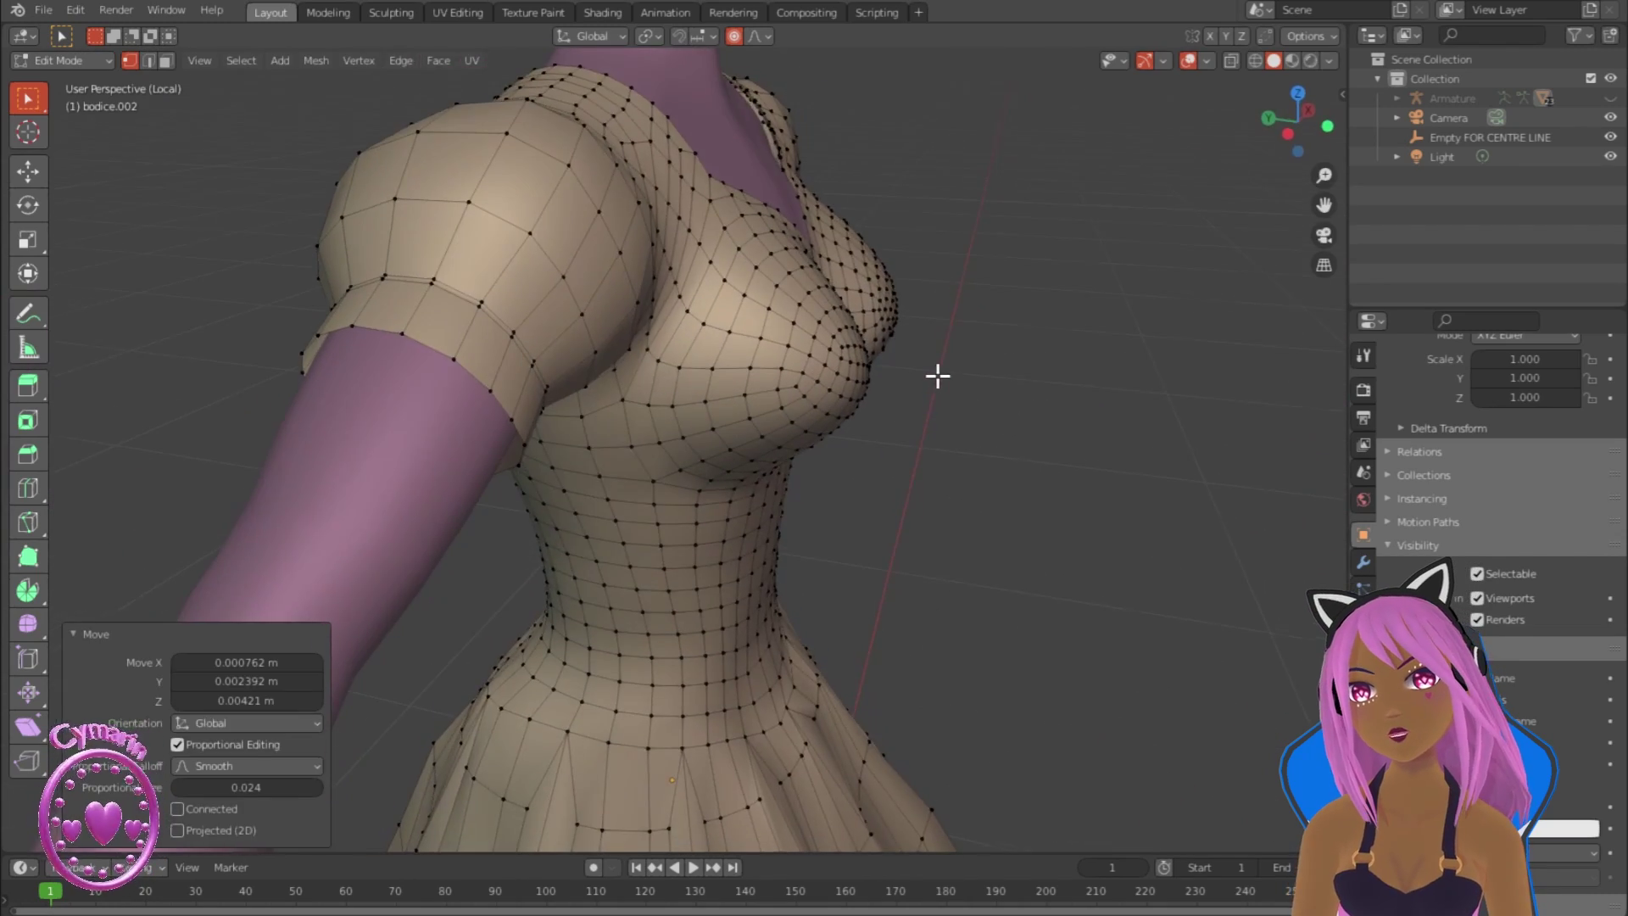
Step: Finish fitting the vertices around that sleeve's cuff and return the dress to Object Mode
scroll(663, 418, up, 3)
click(655, 410)
scroll(655, 410, down, 5)
middle_drag(655, 410, 607, 421)
key(Tab)
scroll(607, 421, down, 3)
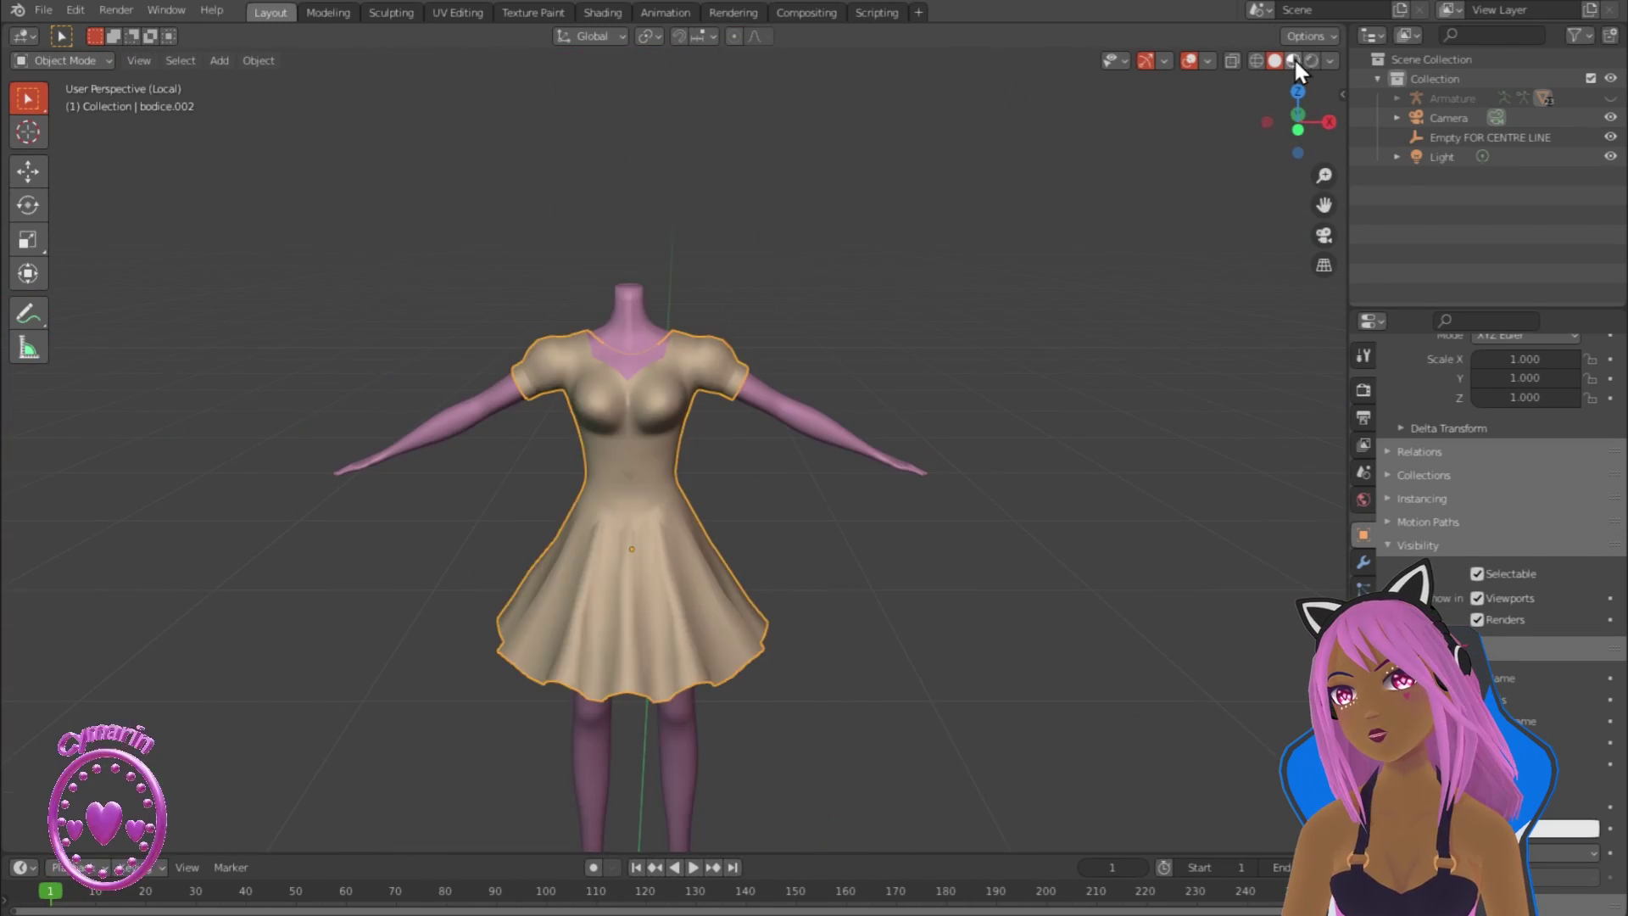
Step: Leave local view and examine the dress on the full character in Material Preview shading
click(1294, 61)
key(KP_Divide)
click(837, 646)
middle_drag(837, 646, 920, 657)
scroll(836, 719, up, 2)
scroll(822, 604, down, 2)
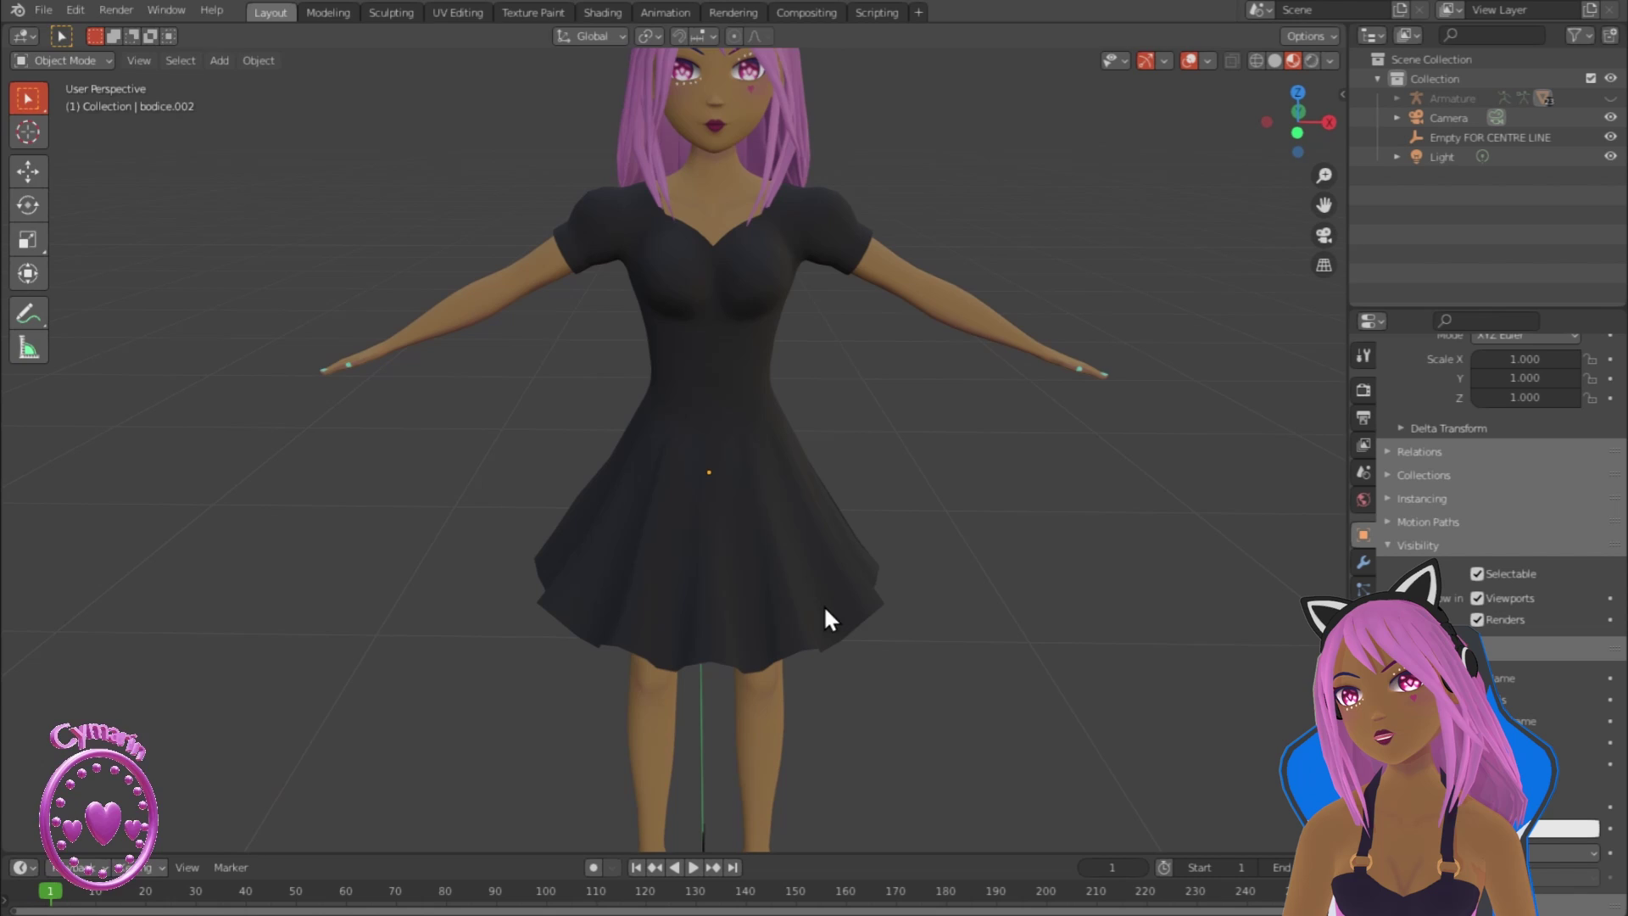
Step: Switch the dress to Sculpt Mode with the Grab brush mirrored across X and inspect the shoulders and sleeves
click(64, 61)
click(65, 121)
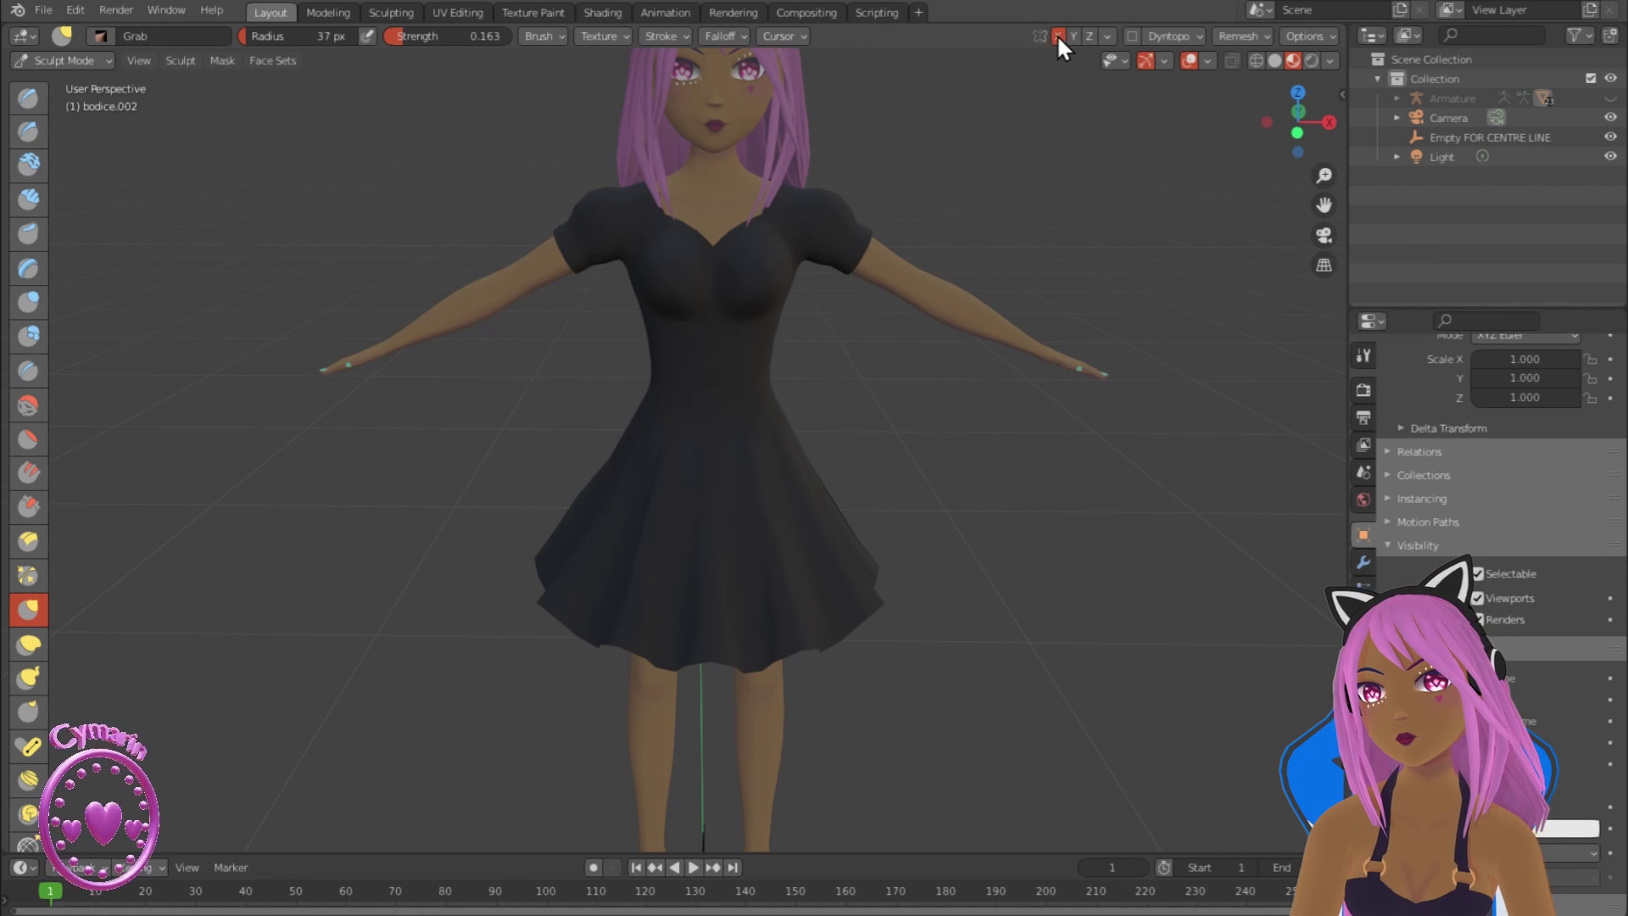
middle_drag(900, 213, 806, 191)
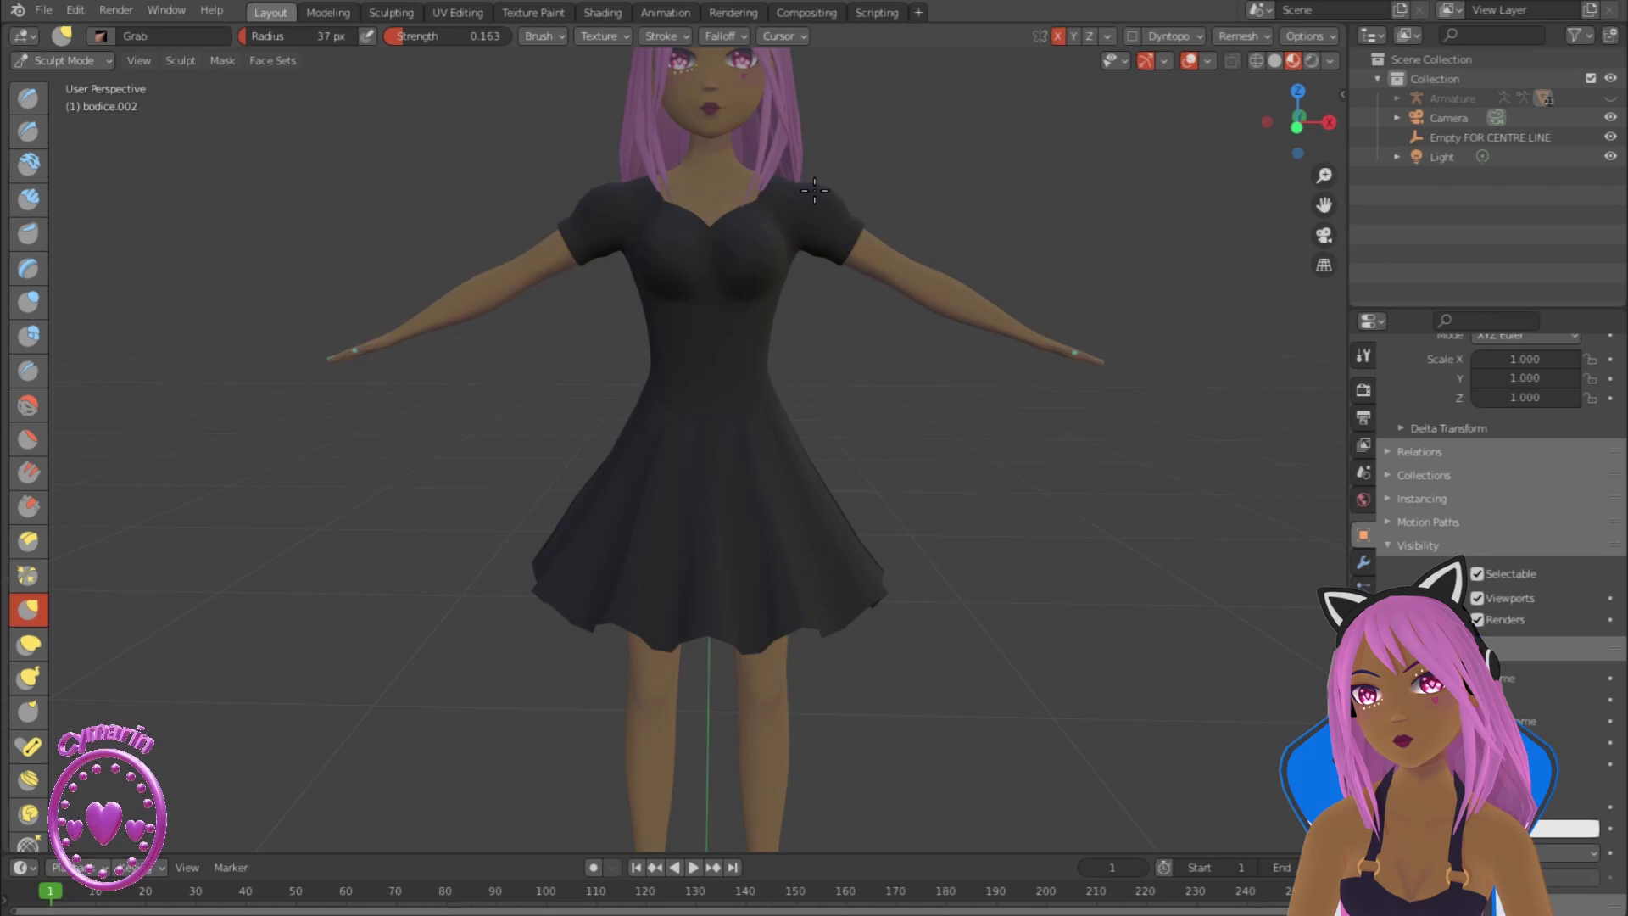
scroll(901, 246, down, 4)
middle_drag(901, 247, 786, 454)
scroll(785, 453, up, 3)
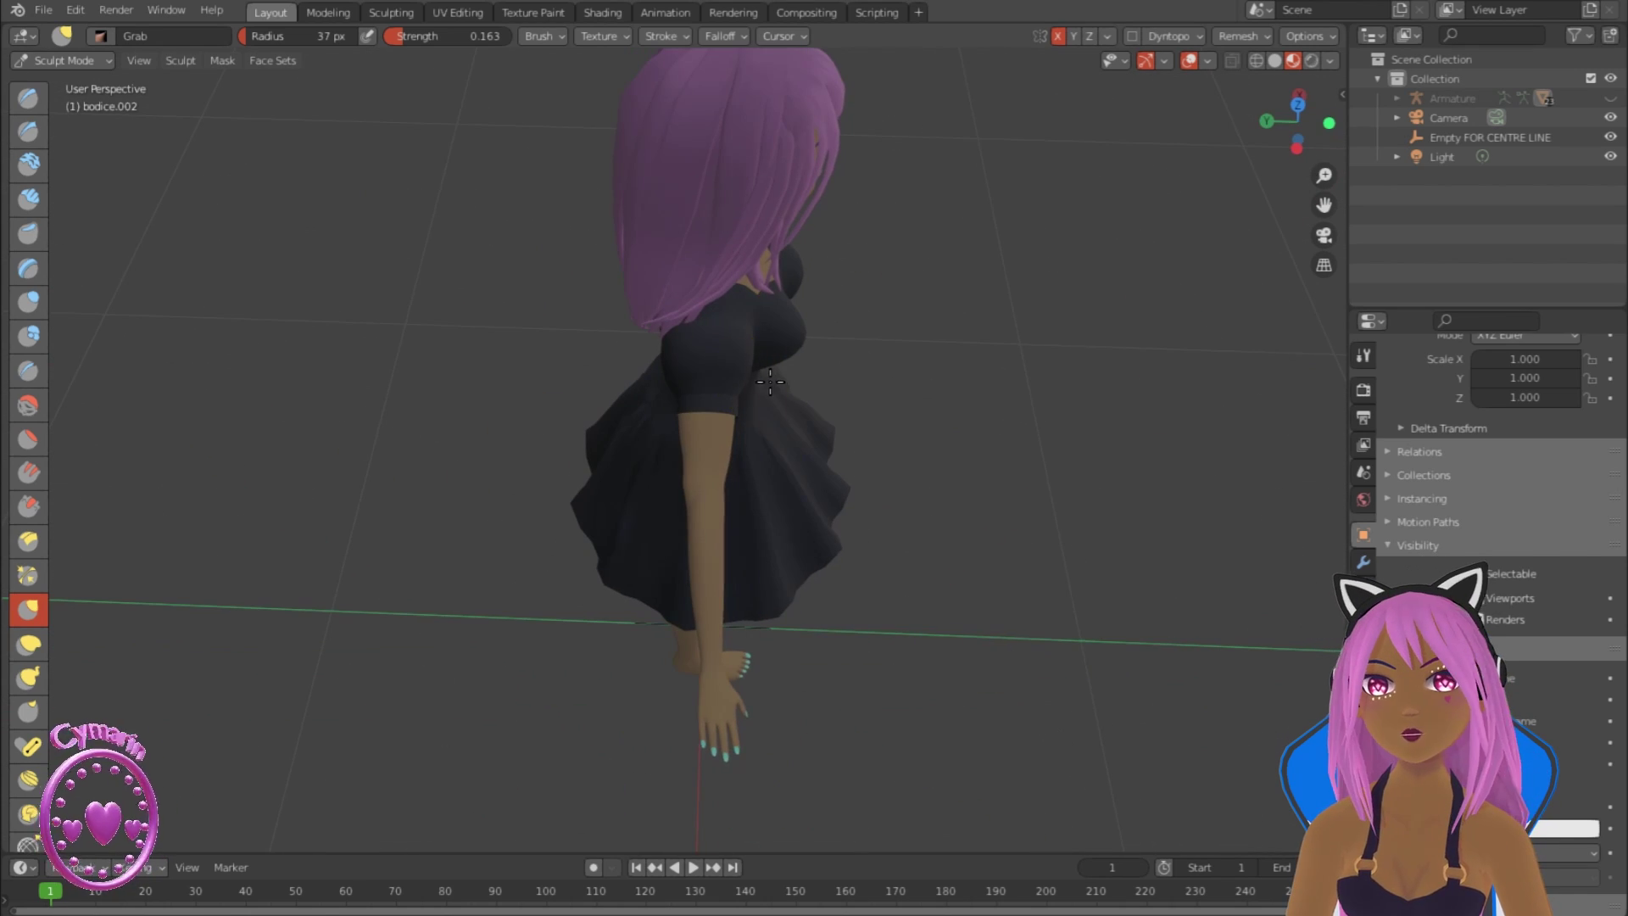
middle_drag(770, 382, 816, 187)
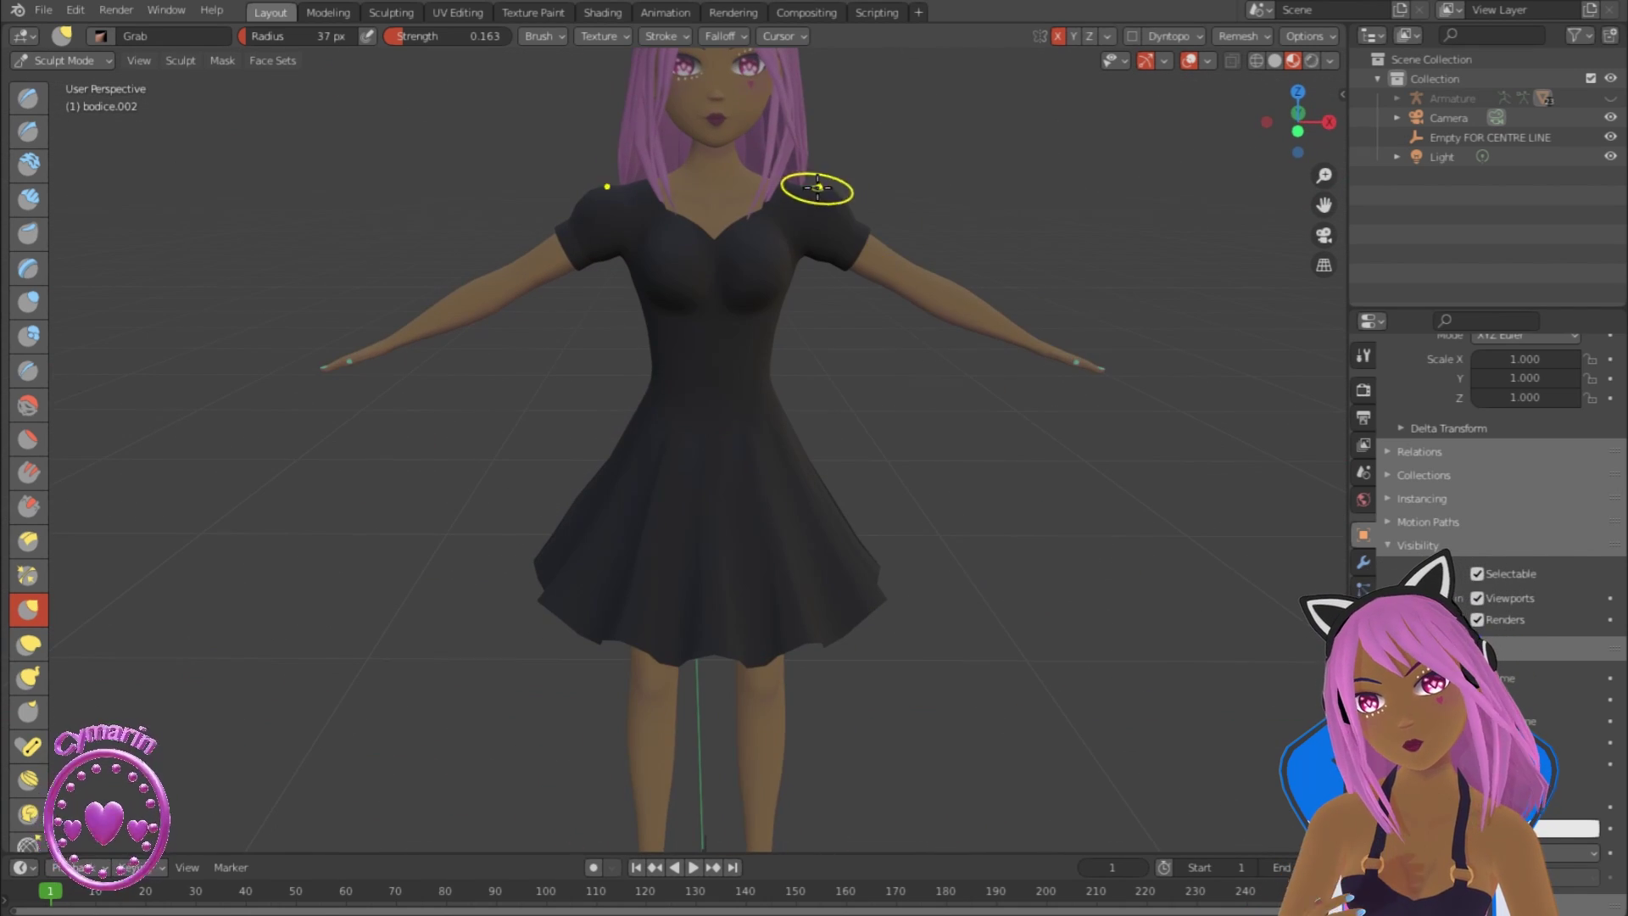
mouse_move(941, 234)
middle_down()
mouse_move(715, 353)
mouse_move(1007, 247)
mouse_move(936, 202)
middle_up()
scroll(1006, 247, down, 3)
scroll(899, 199, up, 3)
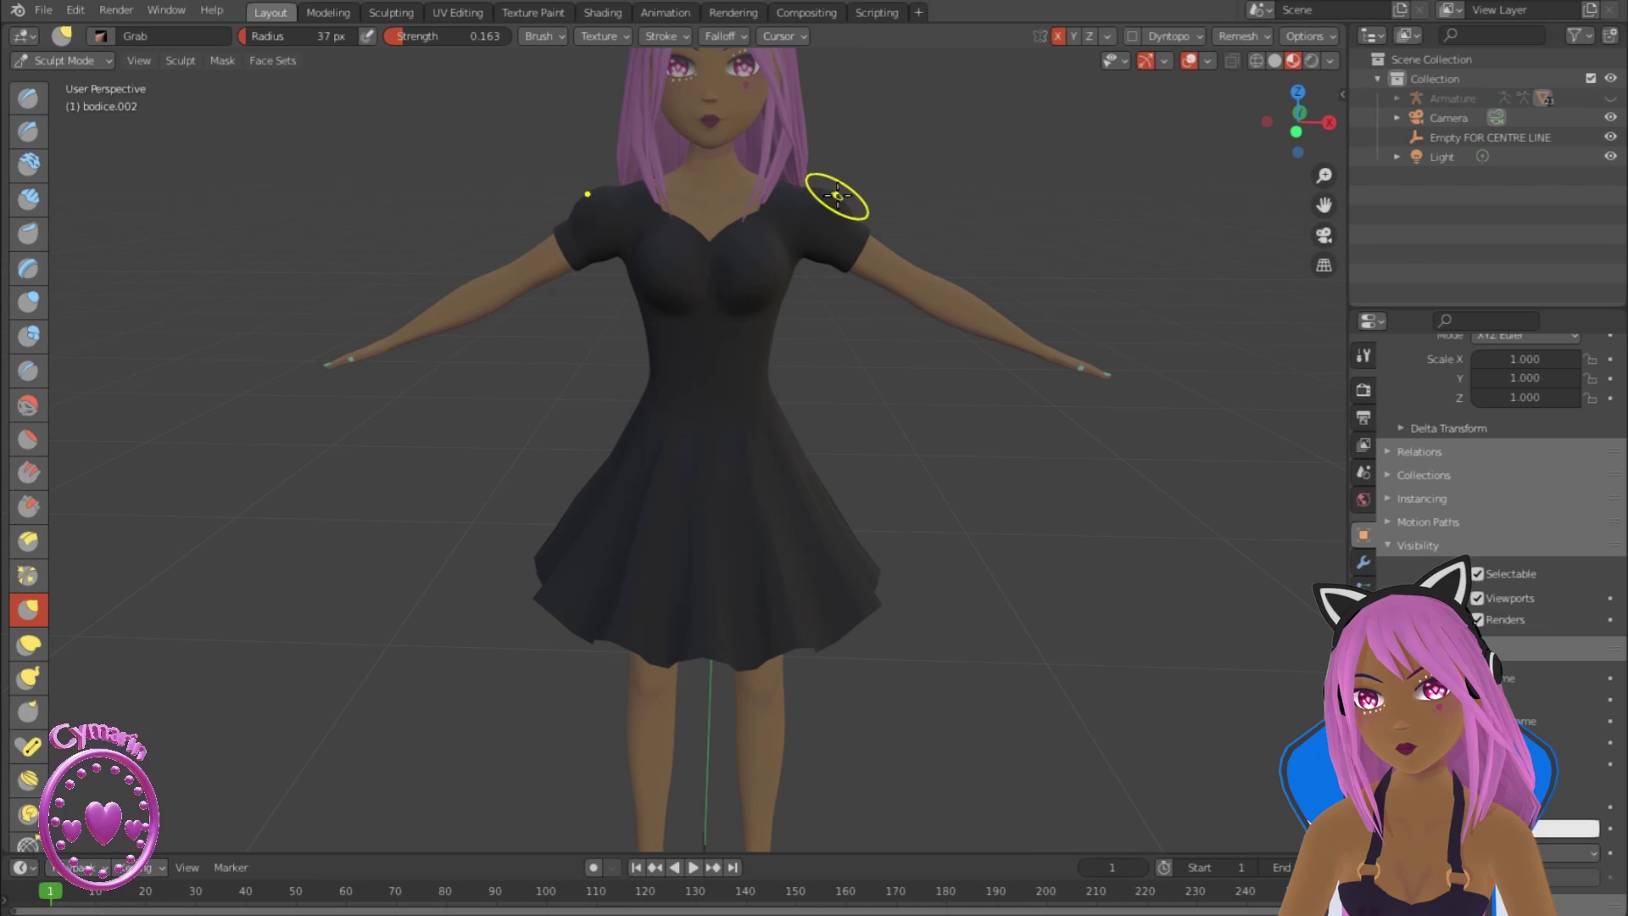
Step: Examine the puffed sleeves in solid shading from several angles, returning to Sculpt Mode
click(64, 60)
click(64, 82)
click(65, 60)
click(65, 102)
click(1274, 60)
scroll(865, 243, up, 2)
mouse_move(864, 244)
middle_down()
mouse_move(832, 319)
mouse_move(903, 93)
mouse_move(760, 237)
middle_up()
click(64, 61)
click(64, 82)
click(64, 60)
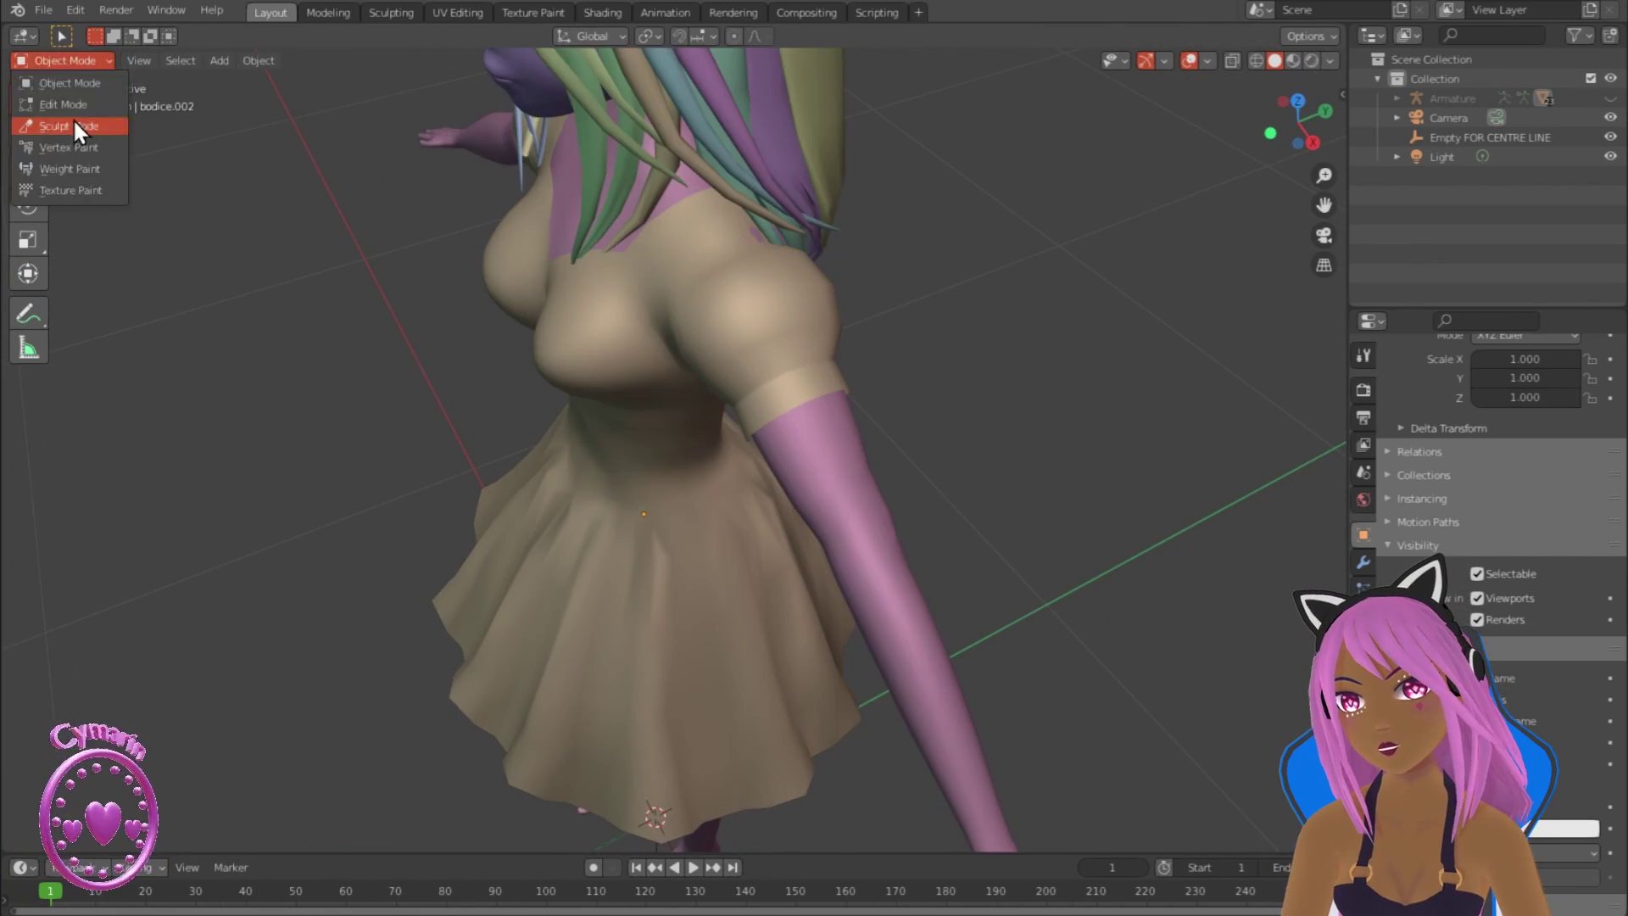
click(76, 128)
mouse_move(844, 187)
middle_down()
mouse_move(758, 197)
mouse_move(563, 149)
mouse_move(927, 246)
middle_up()
key(Tab)
scroll(926, 247, down, 4)
key(Tab)
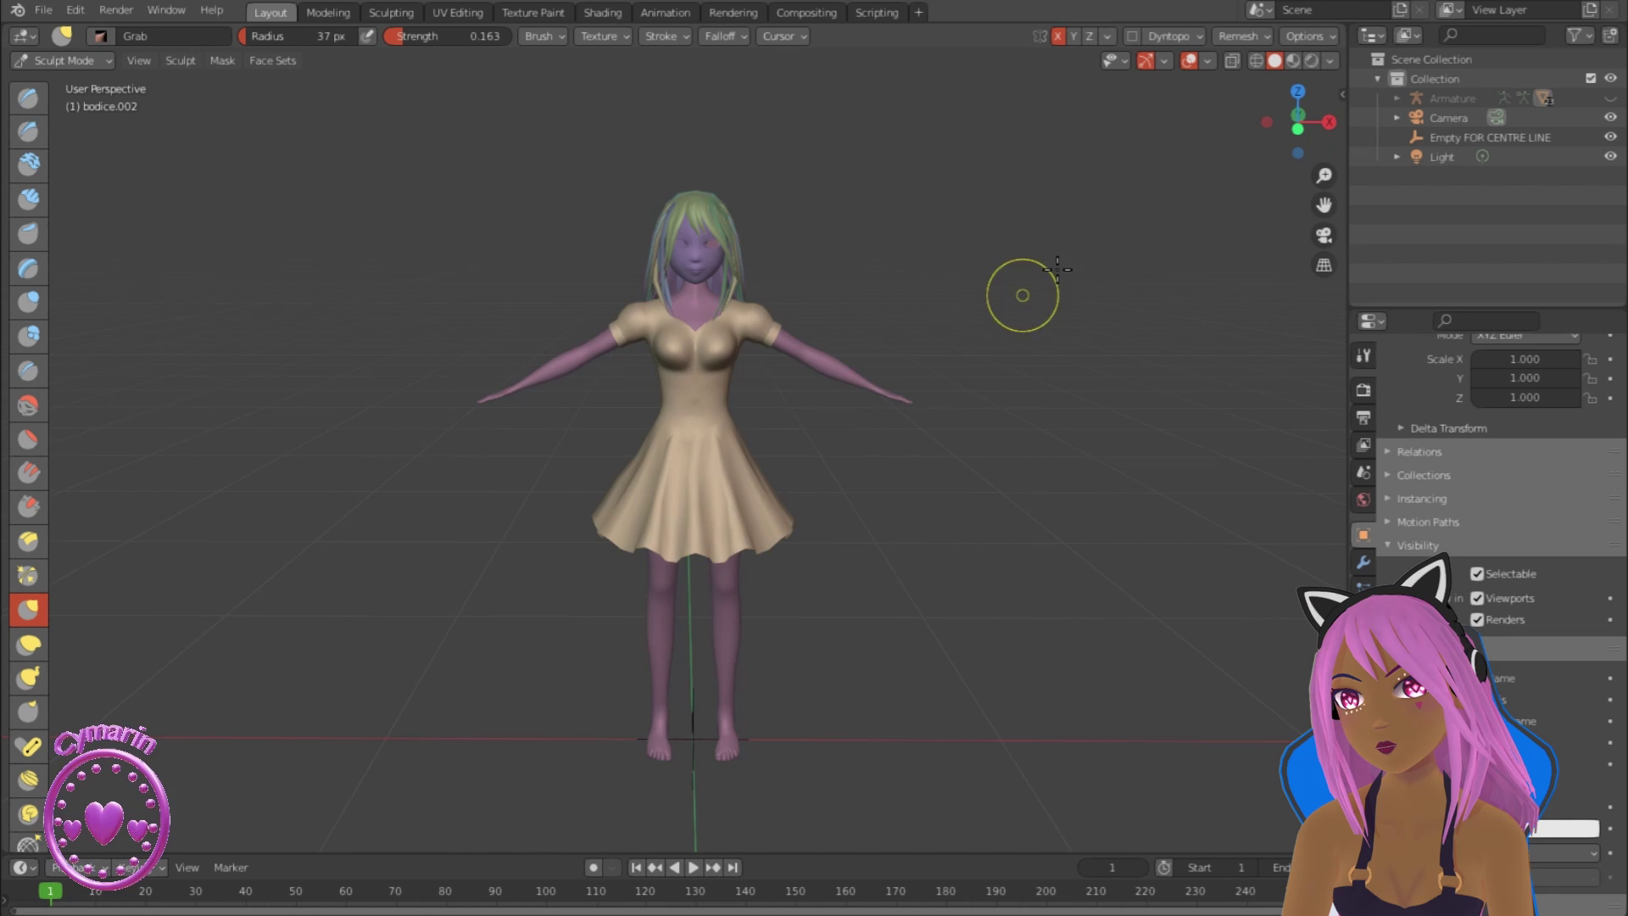
Step: Show the dress in Material Preview, enter Edit Mode and select the faces of both sleeve cuffs
click(1292, 60)
scroll(720, 572, up, 3)
click(64, 60)
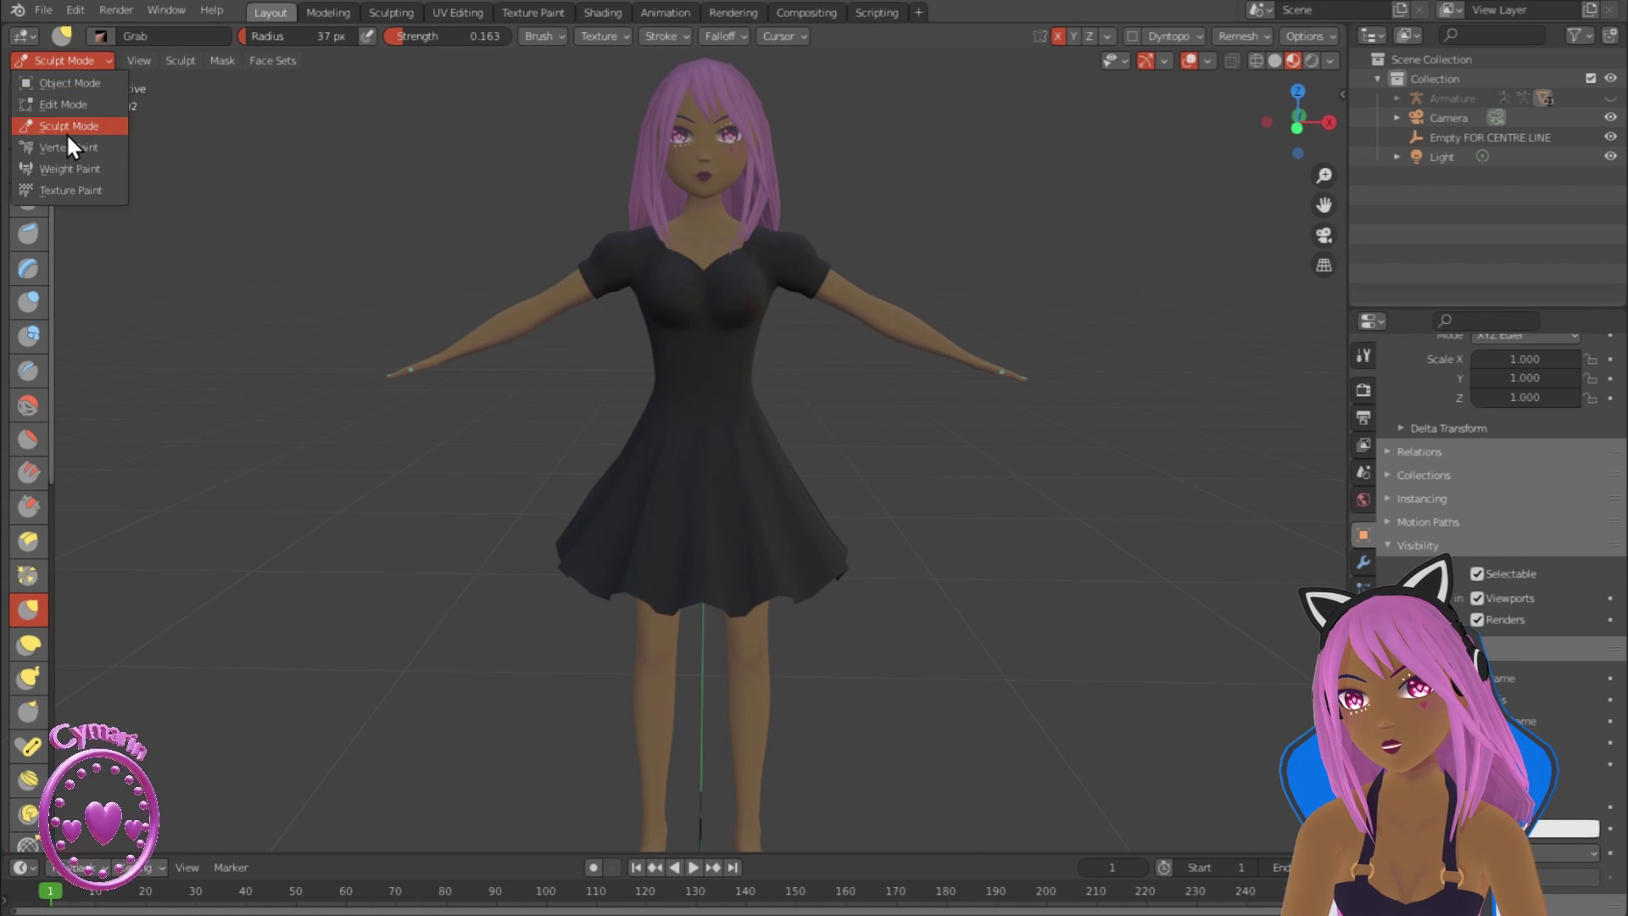
click(56, 100)
click(1363, 699)
scroll(1433, 433, up, 5)
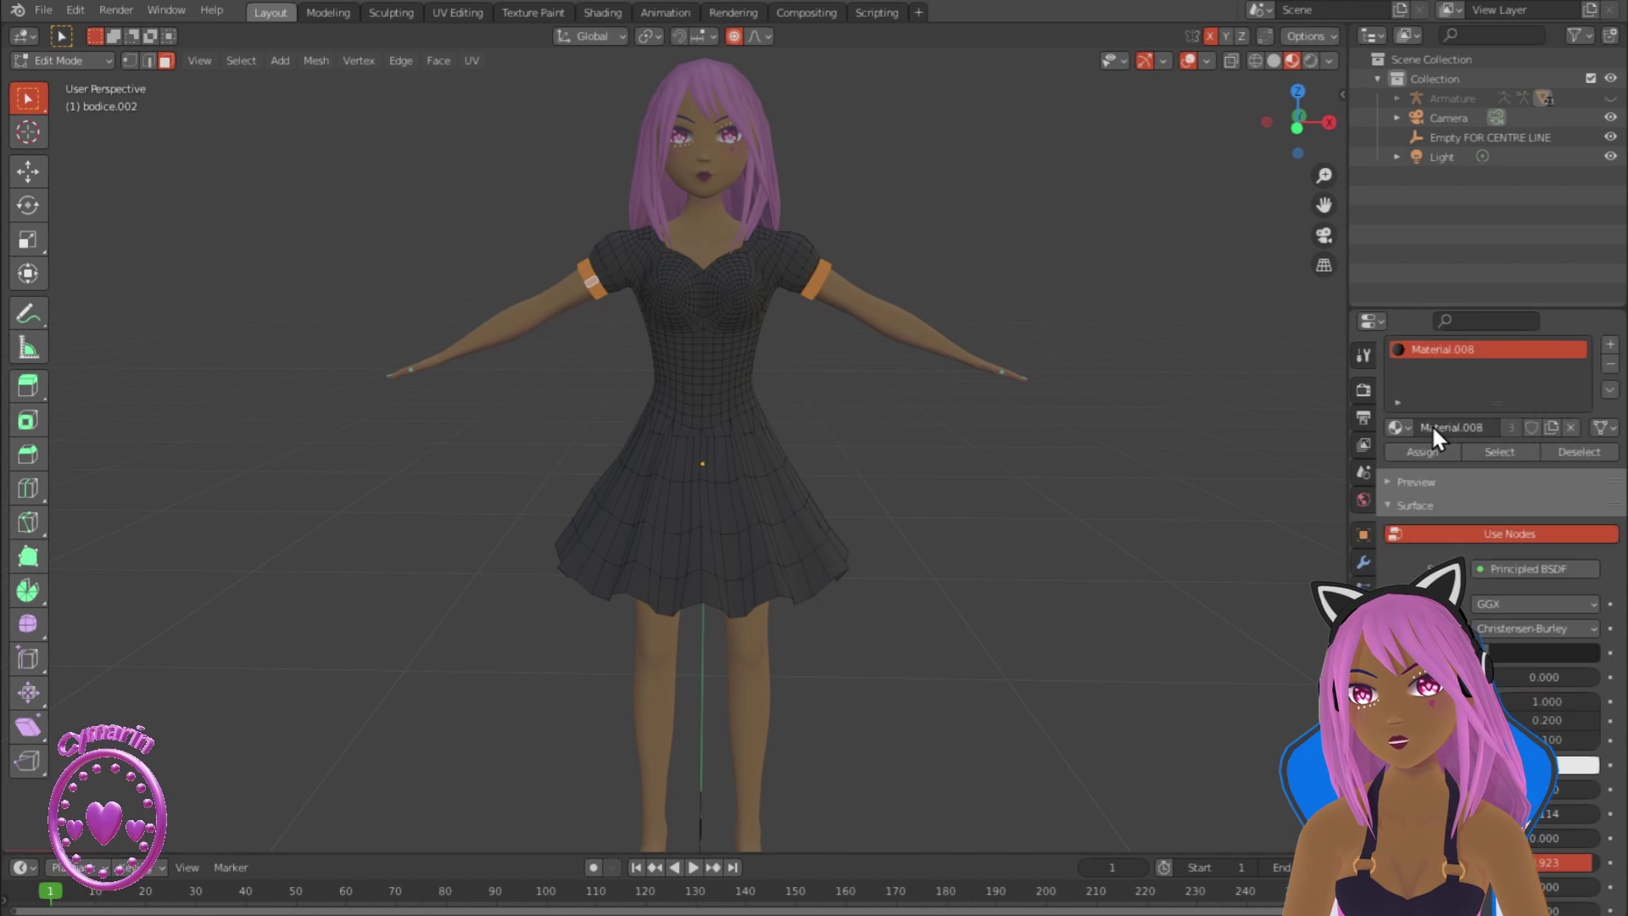
Step: Assign the cuffs a second material in purple (HSV 0.738, 0.896, 0.906) with specular 0.161 and roughness 0.943
scroll(703, 381, up, 2)
click(1609, 386)
click(1433, 529)
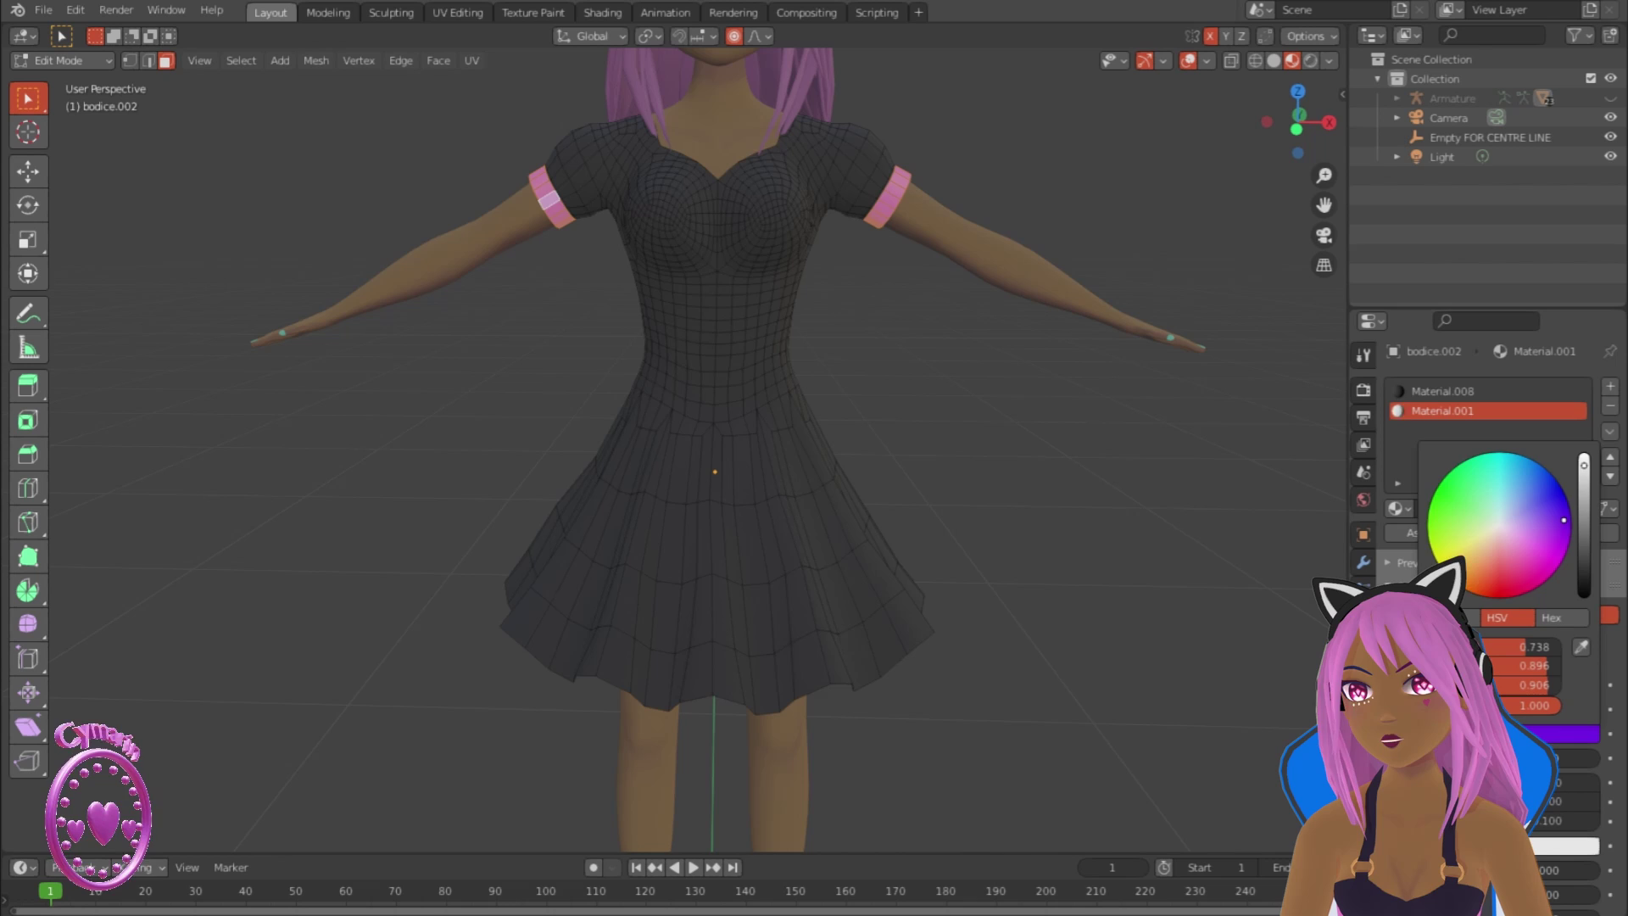
scroll(988, 469, down, 2)
scroll(1492, 509, down, 10)
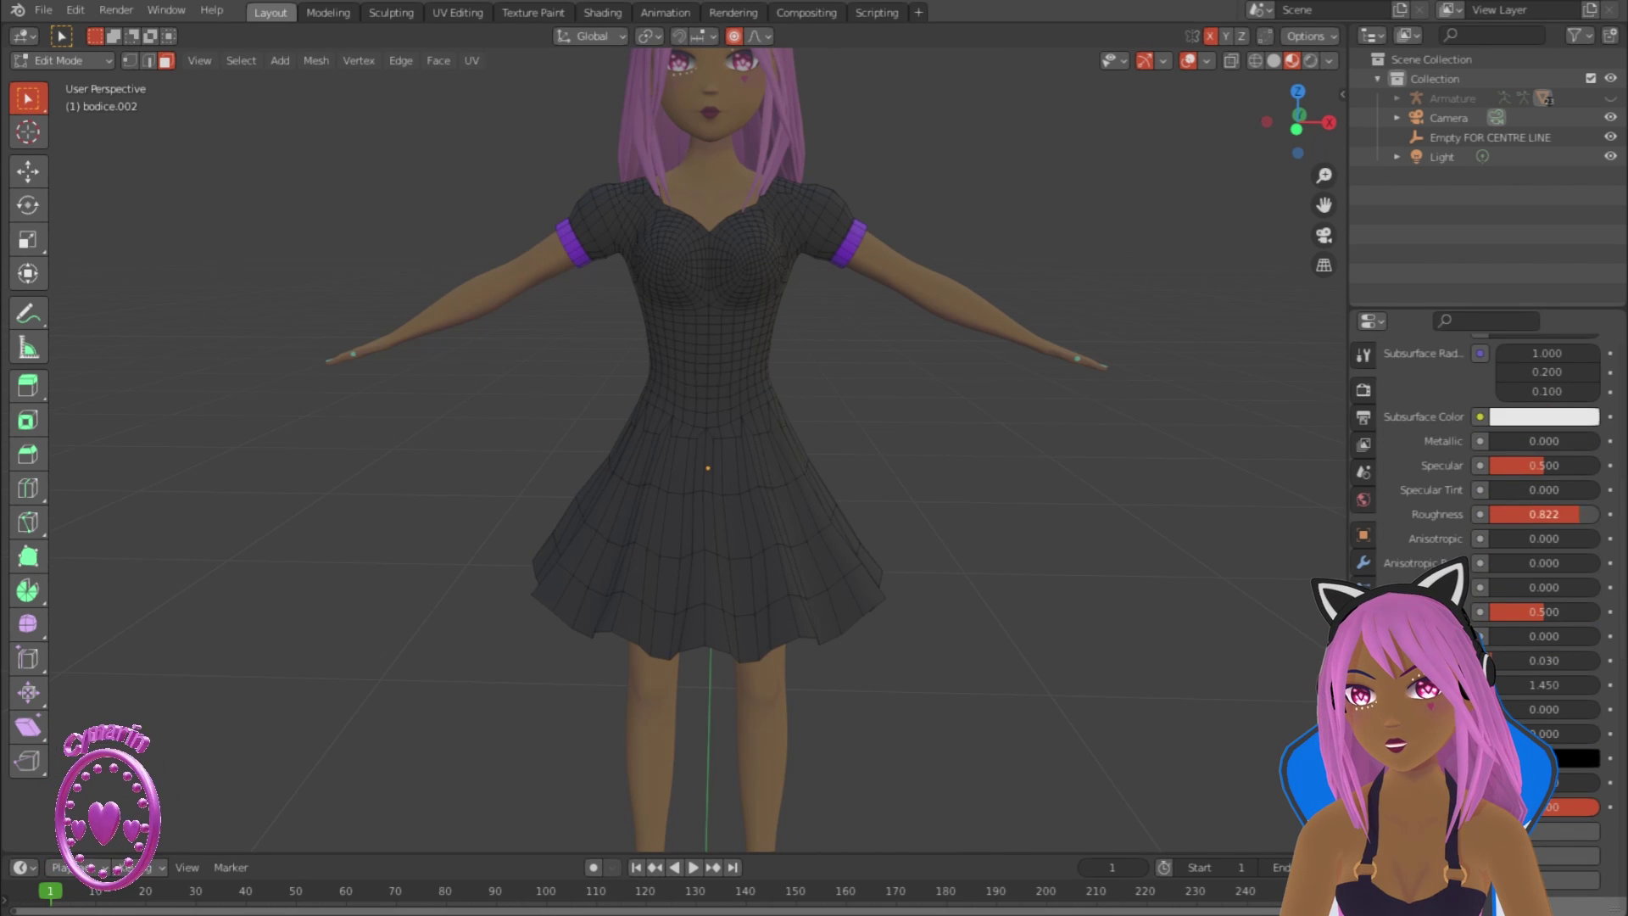
Step: Return to Object Mode, check the dress with its purple cuffs from several sides and save the file
key(Tab)
scroll(989, 453, down, 5)
middle_drag(989, 454, 933, 449)
scroll(897, 514, up, 3)
scroll(897, 513, down, 3)
middle_drag(897, 514, 1255, 517)
scroll(1018, 566, up, 4)
middle_drag(1017, 567, 615, 587)
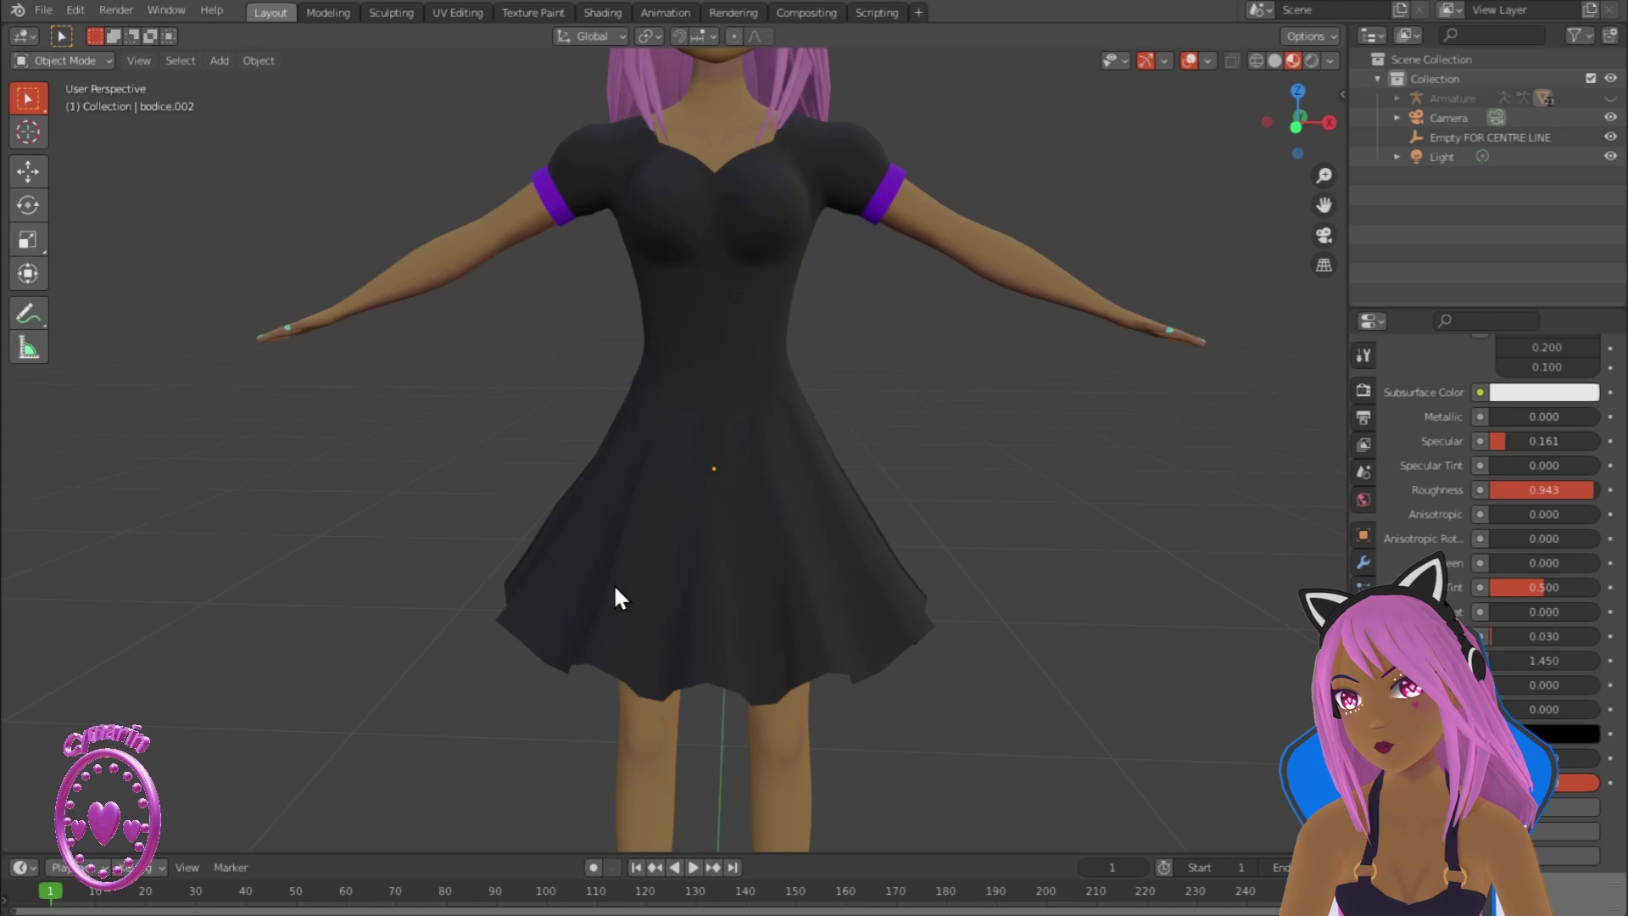
click(42, 10)
click(74, 151)
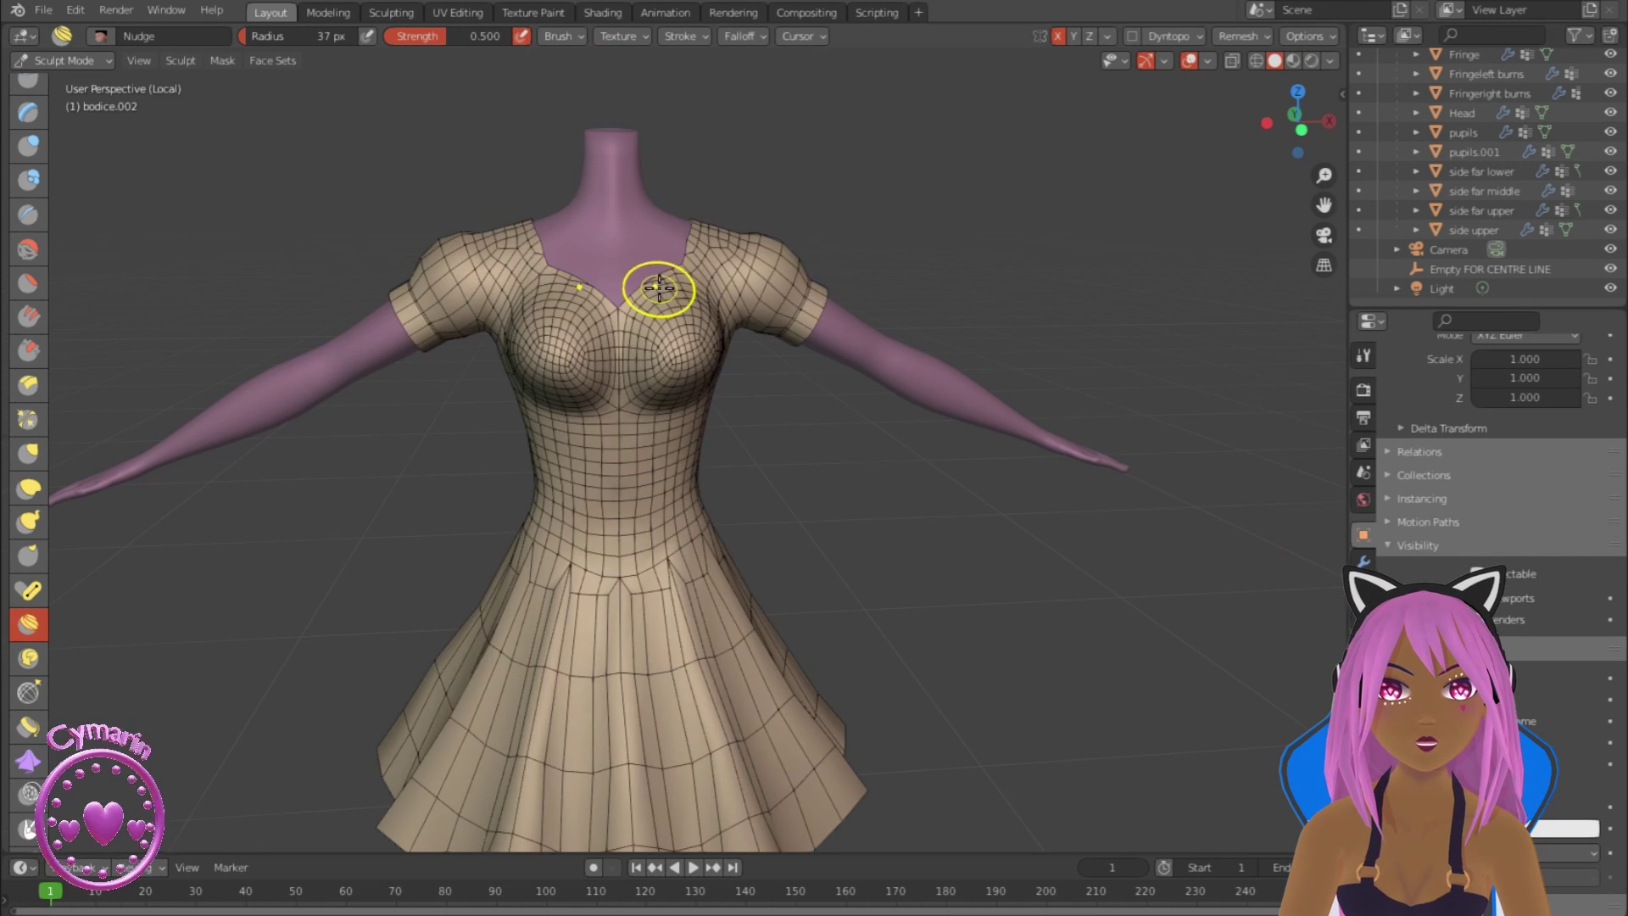
Step: In Edit Mode, bevel a short run of sleeve edges above the cuff, width 0.00291 m with 2 segments
scroll(718, 332, up, 2)
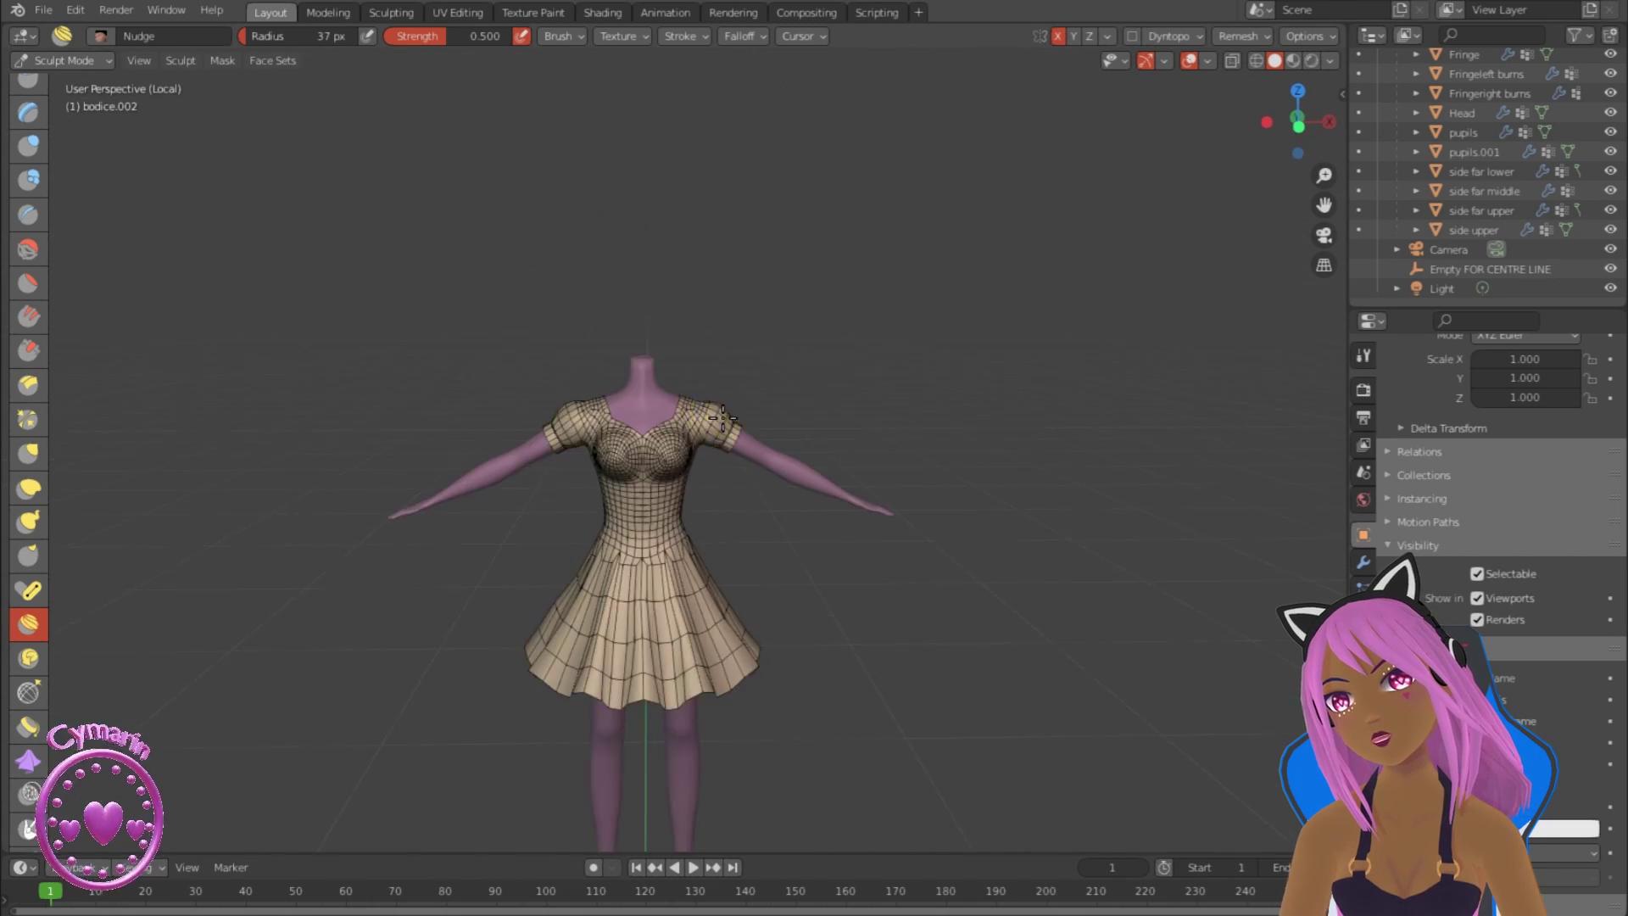
key(Tab)
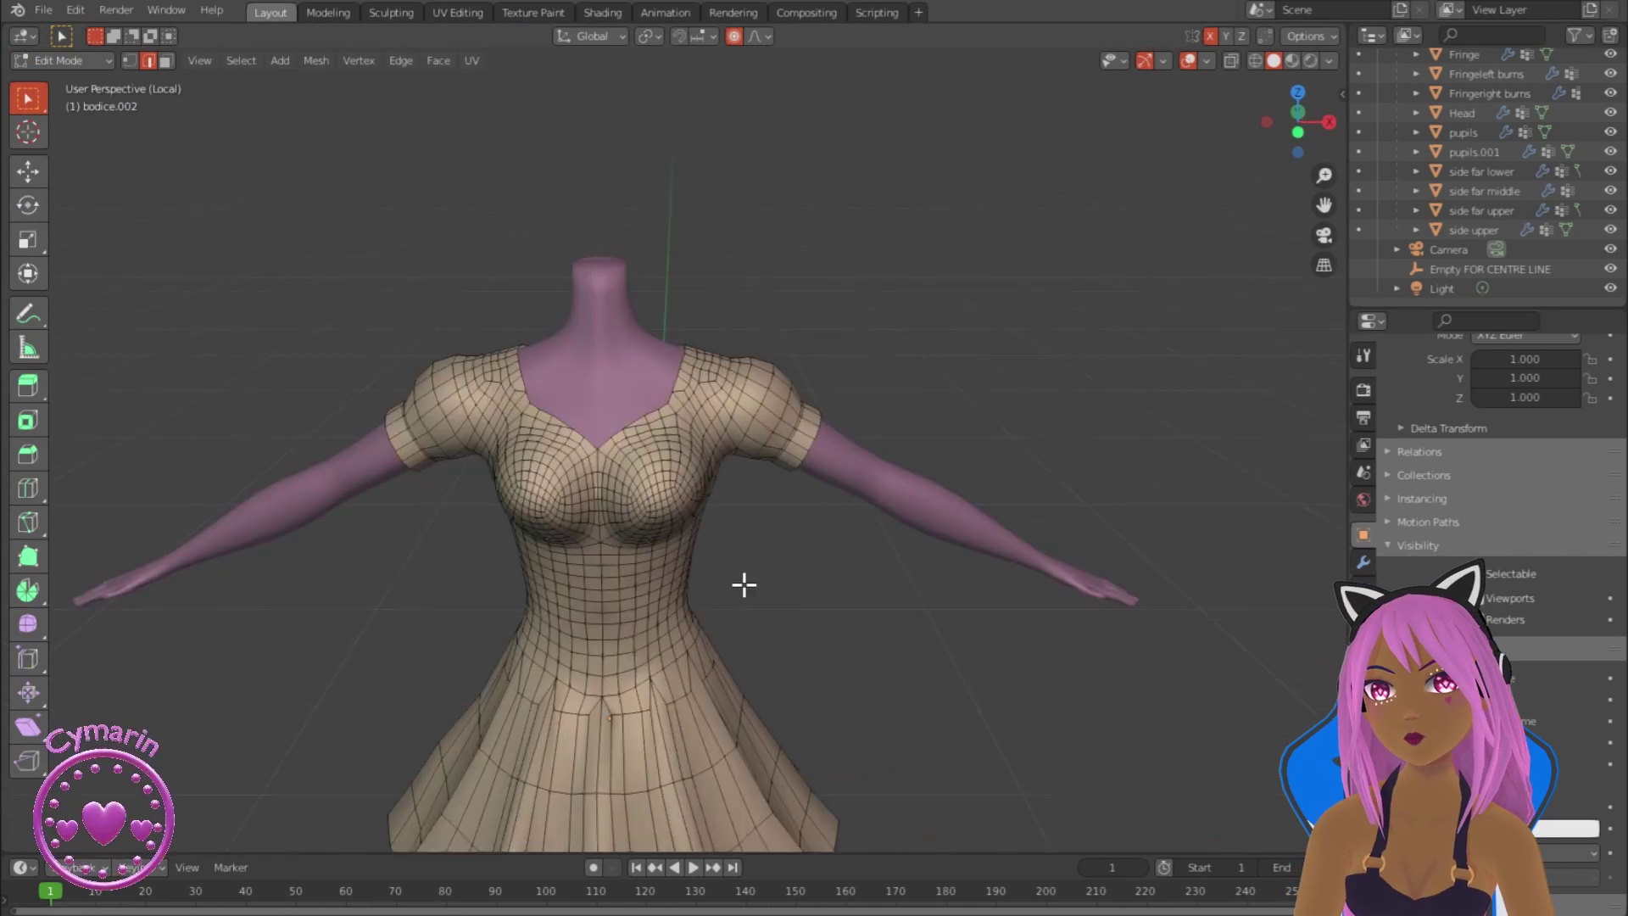
middle_drag(743, 584, 760, 463)
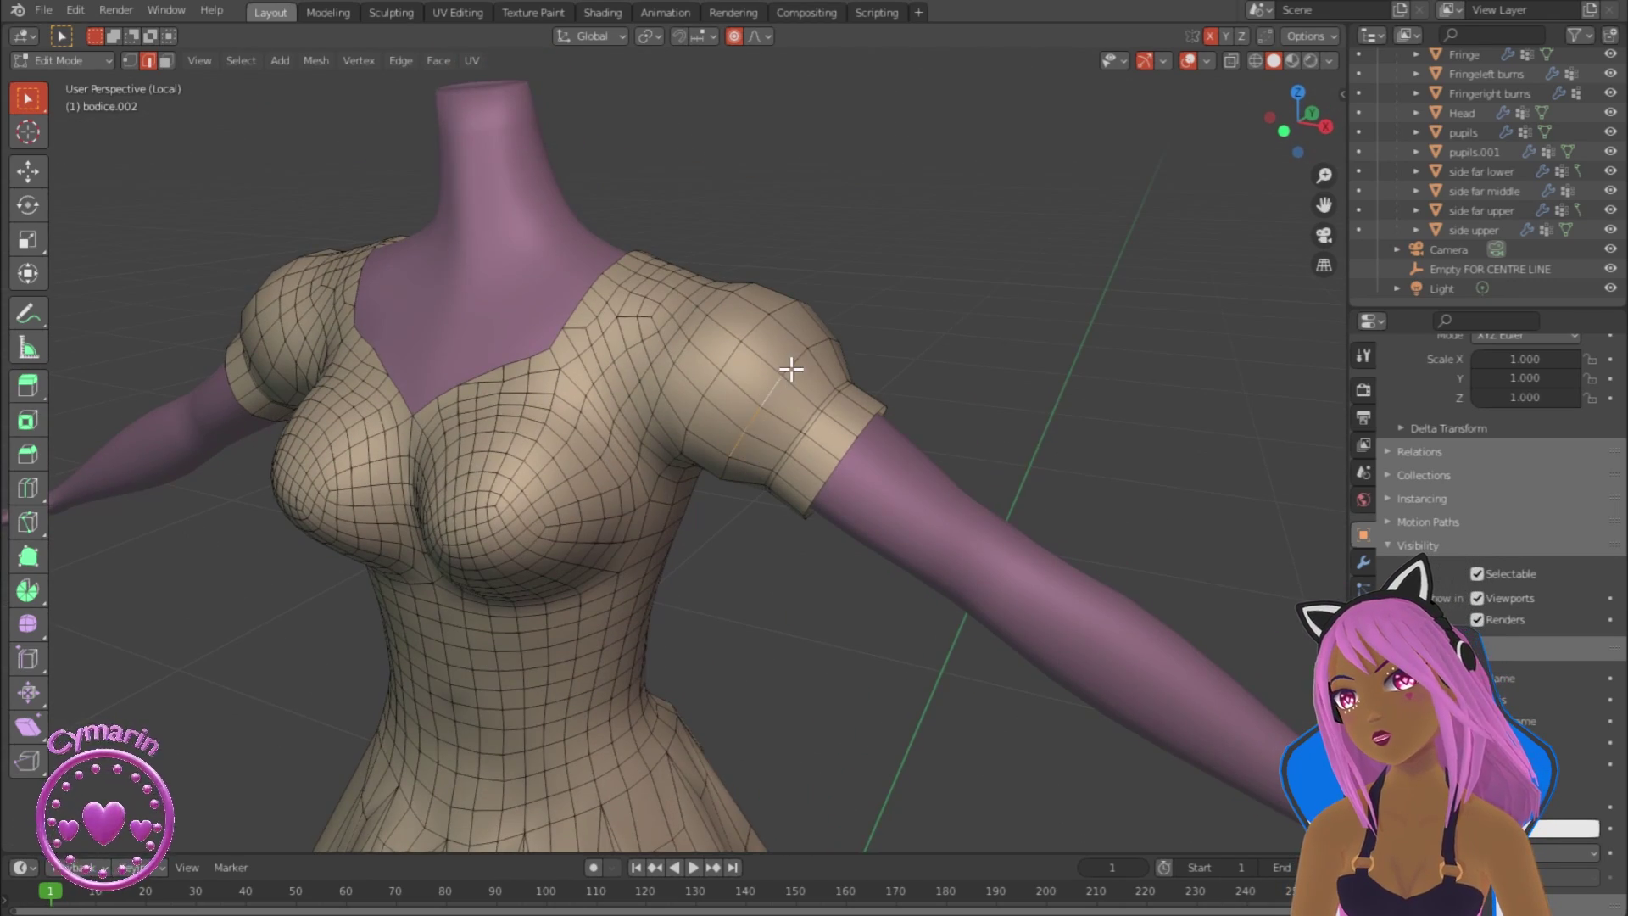
scroll(832, 461, up, 4)
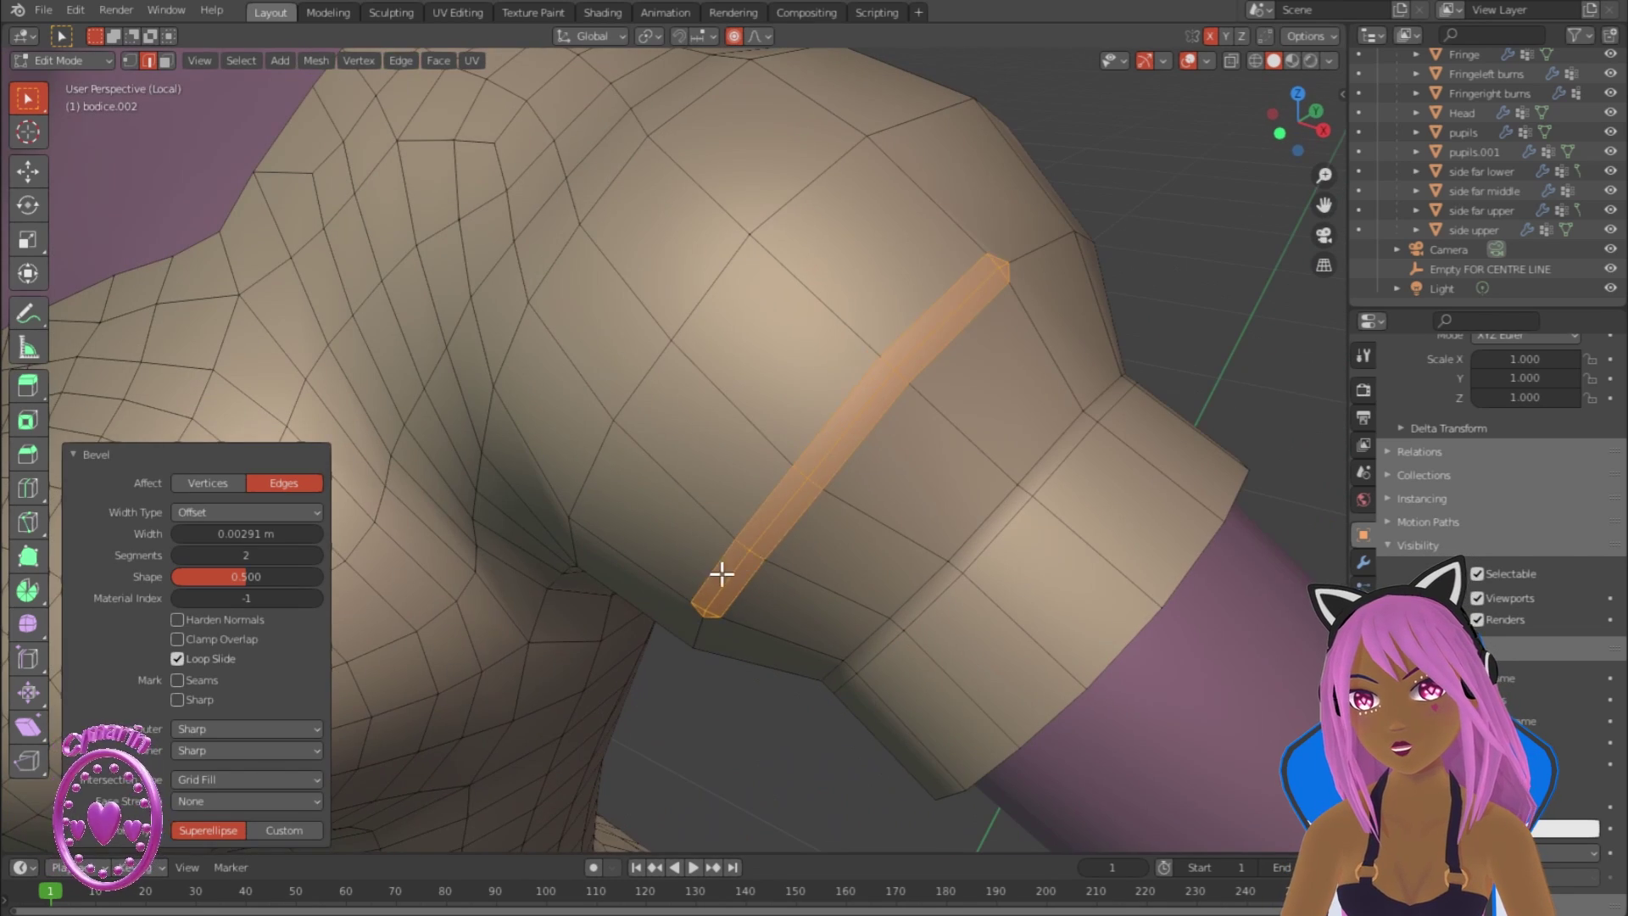
Step: Reposition the bevel's centre edges to form a sleeve fold and slide a vertex at its end by 0.563
click(724, 577)
middle_drag(915, 368, 913, 525)
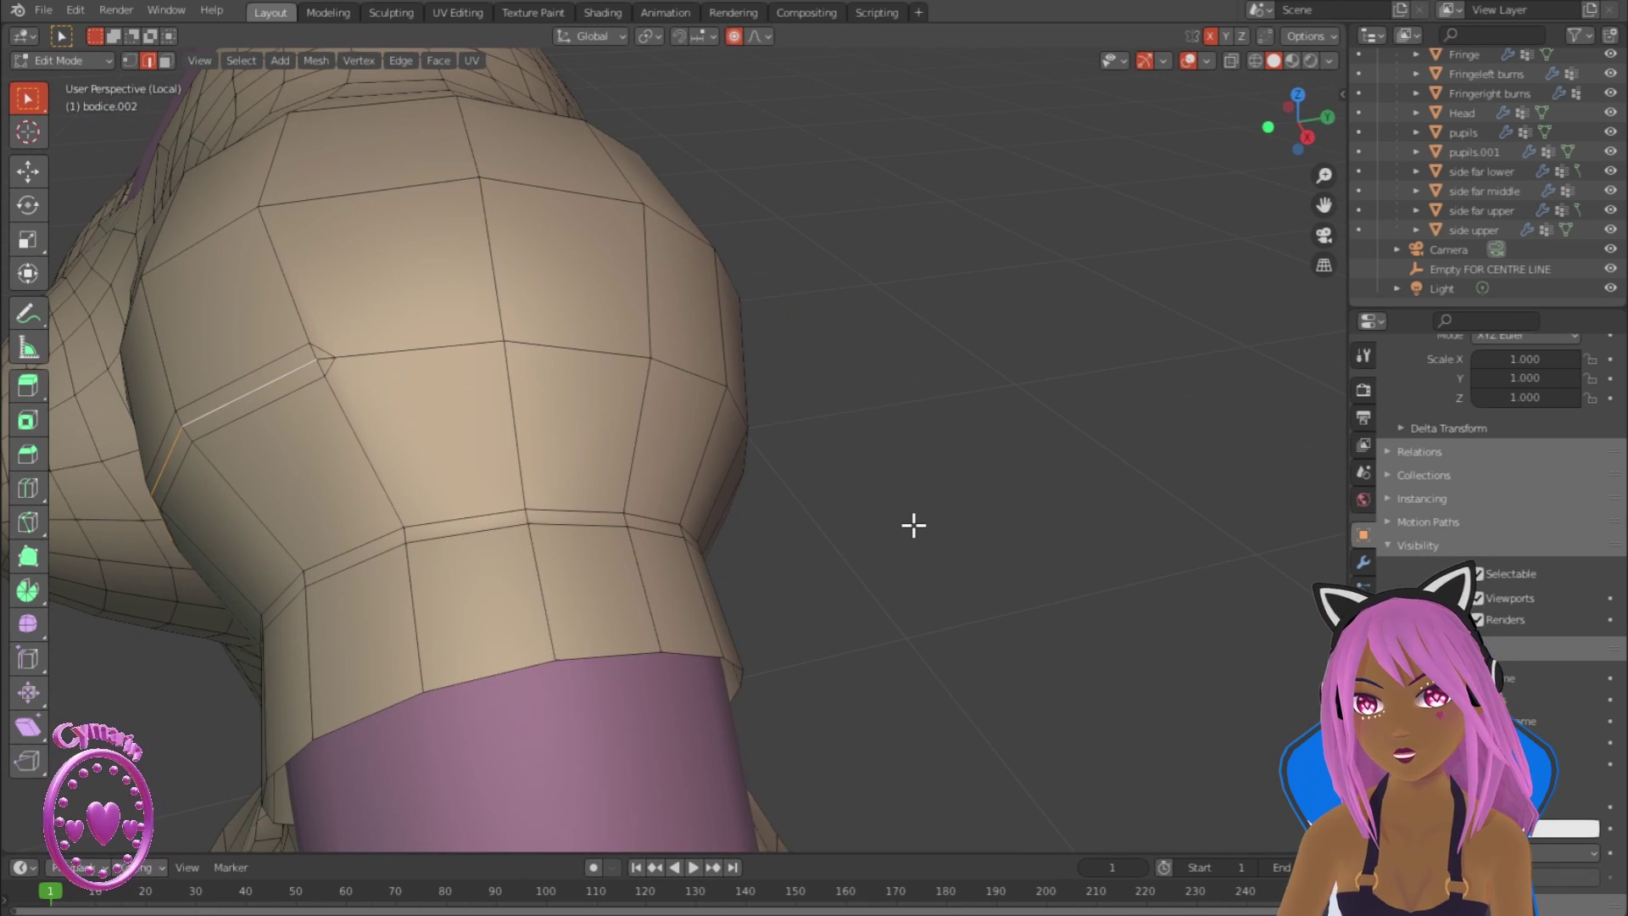
click(858, 634)
middle_drag(859, 634, 484, 524)
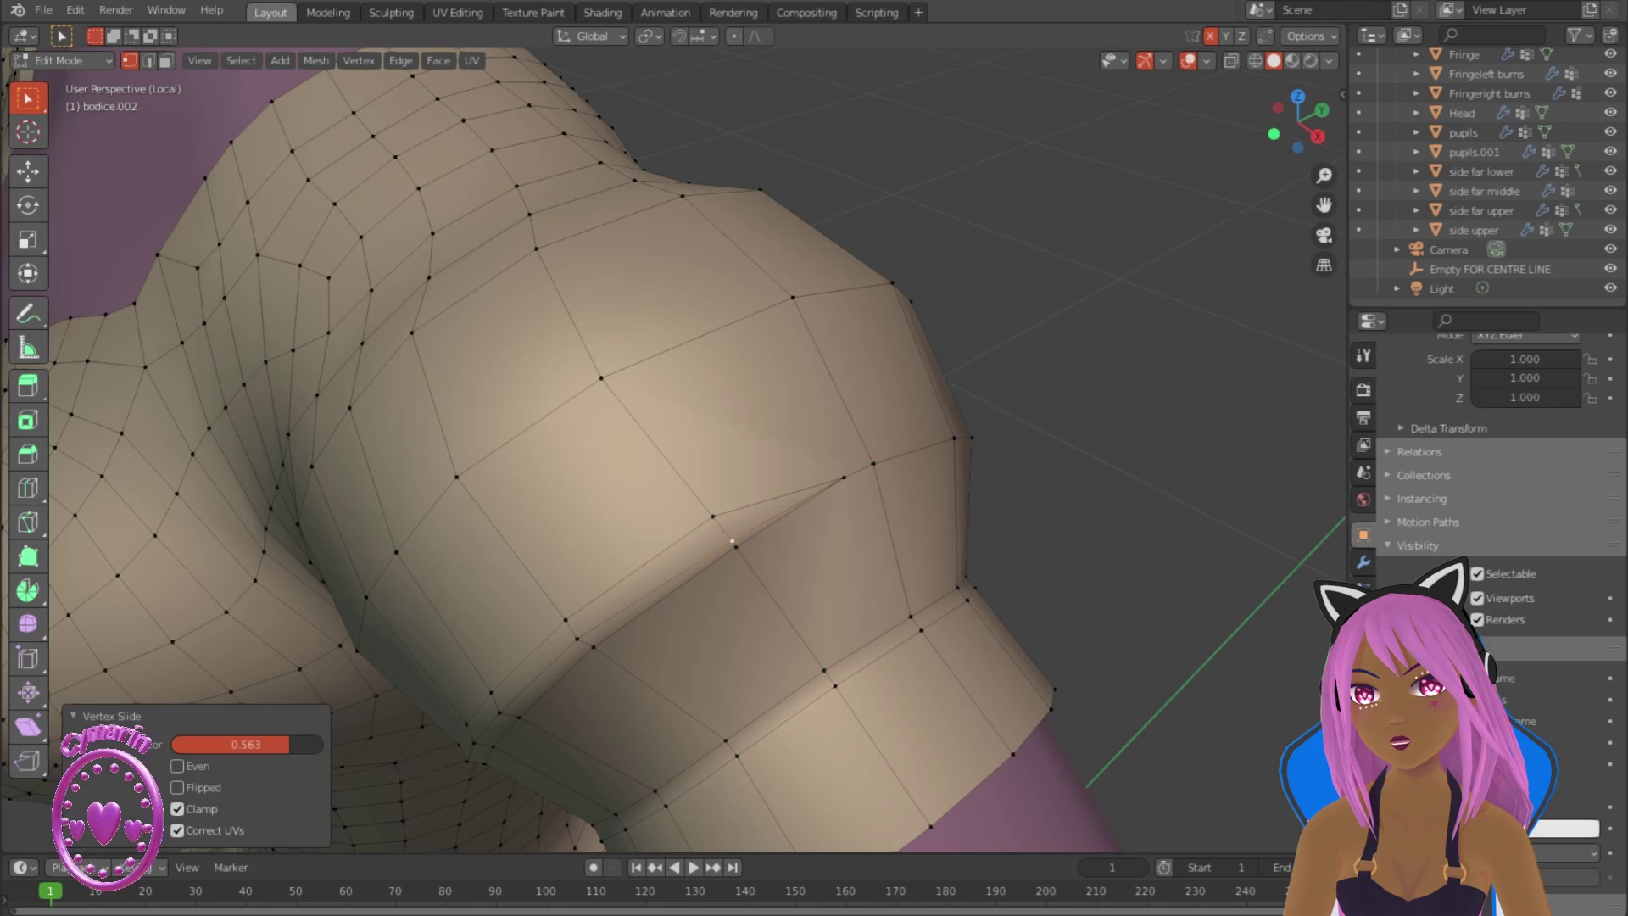
Step: Dissolve the leftover short edge at the upper end of the sleeve fold
scroll(1003, 643, up, 1)
middle_drag(1003, 643, 987, 629)
key(2)
click(690, 443)
key(x)
click(679, 460)
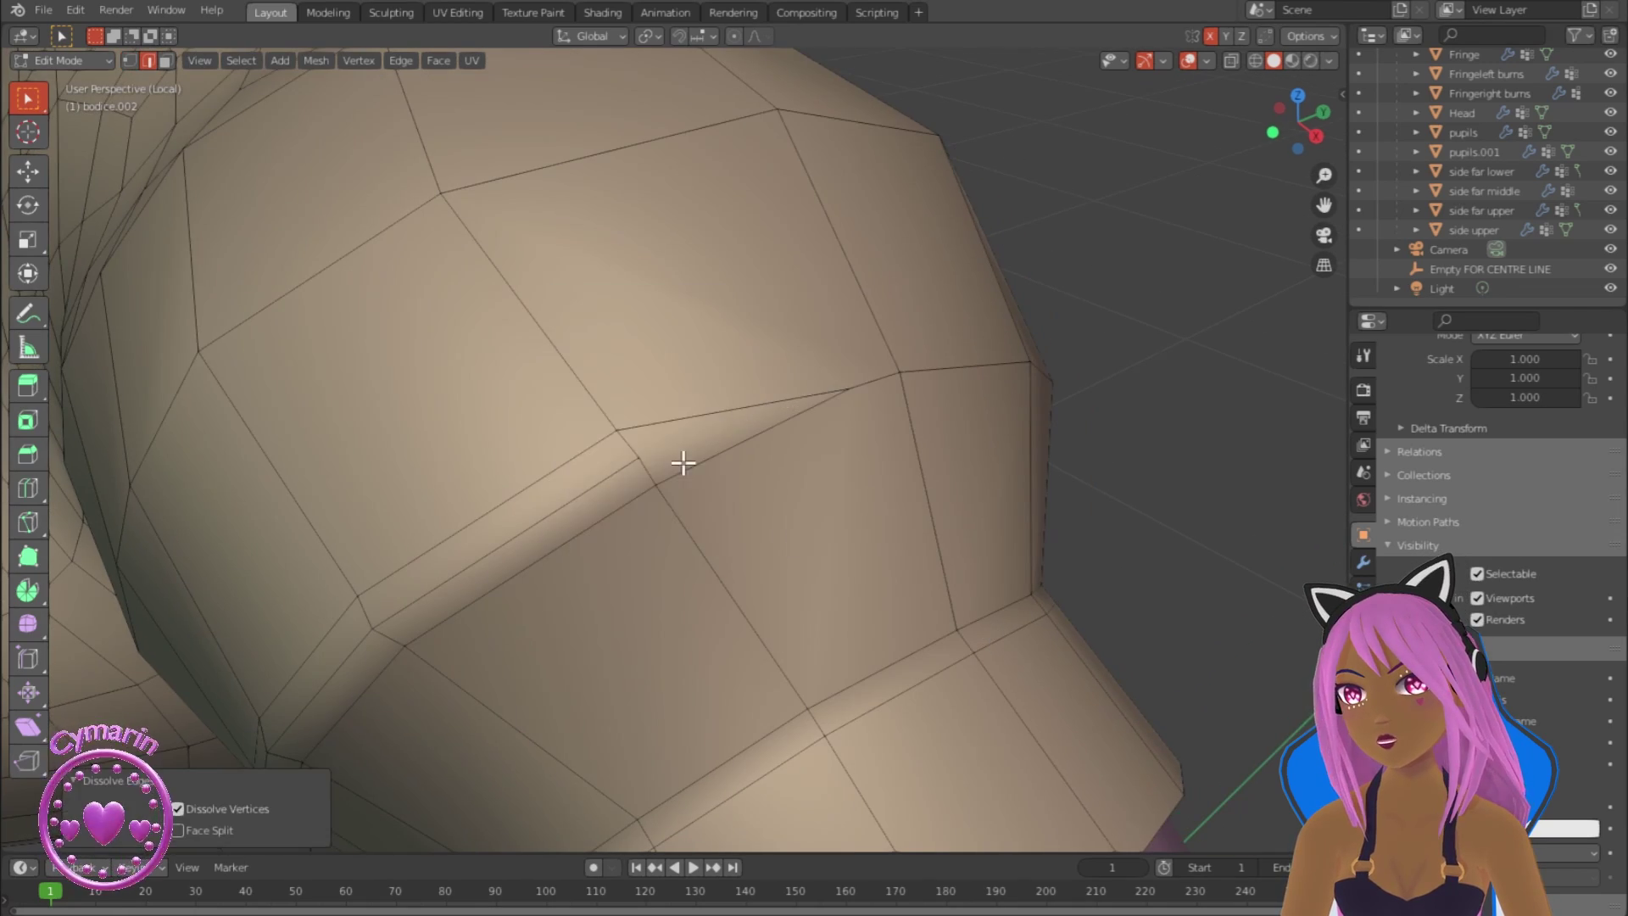
scroll(682, 463, down, 2)
middle_drag(703, 483, 771, 450)
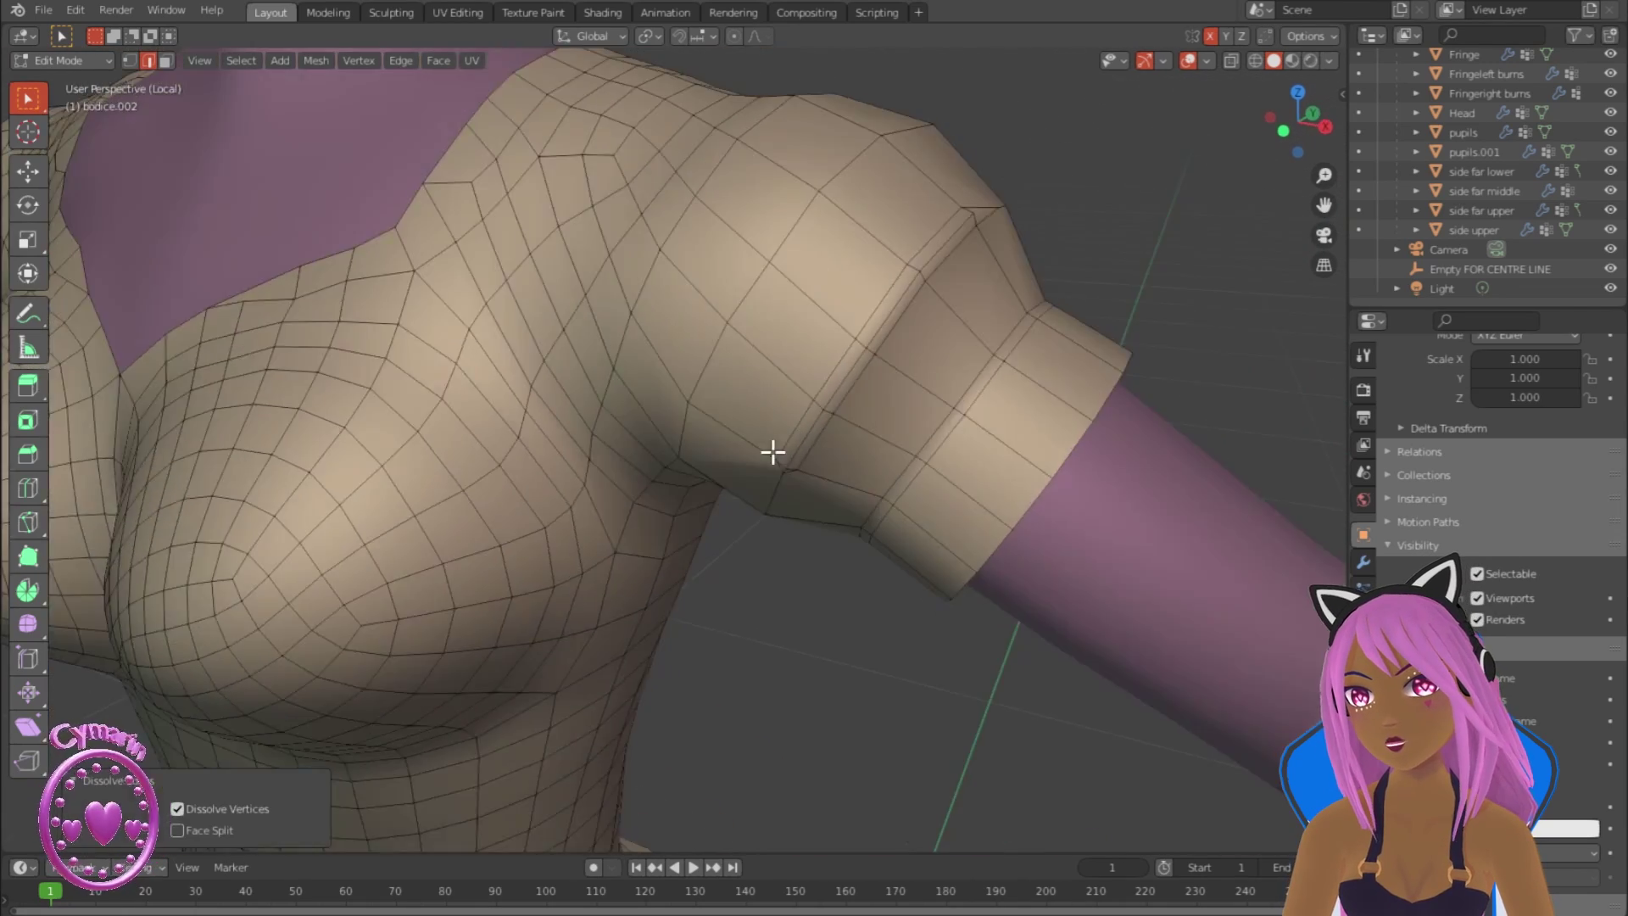
Step: Slide the vertex at the sleeve fold's lower end along its edge and dissolve the leftover edge there
key(Tab)
scroll(796, 429, up, 2)
scroll(788, 454, down, 4)
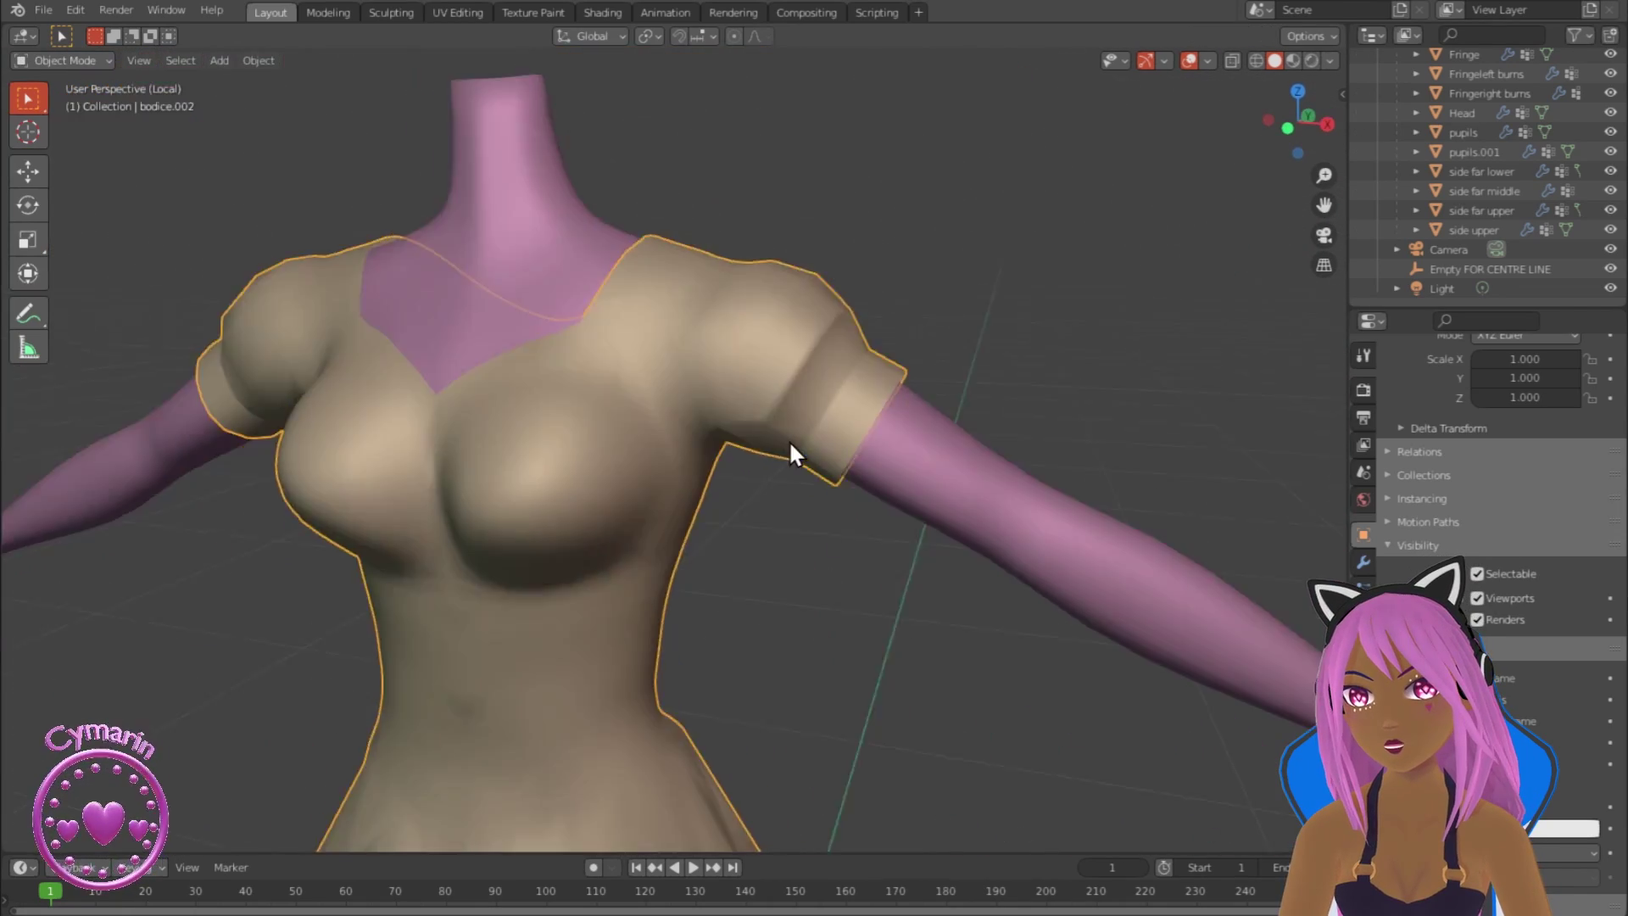
scroll(843, 374, up, 5)
key(Tab)
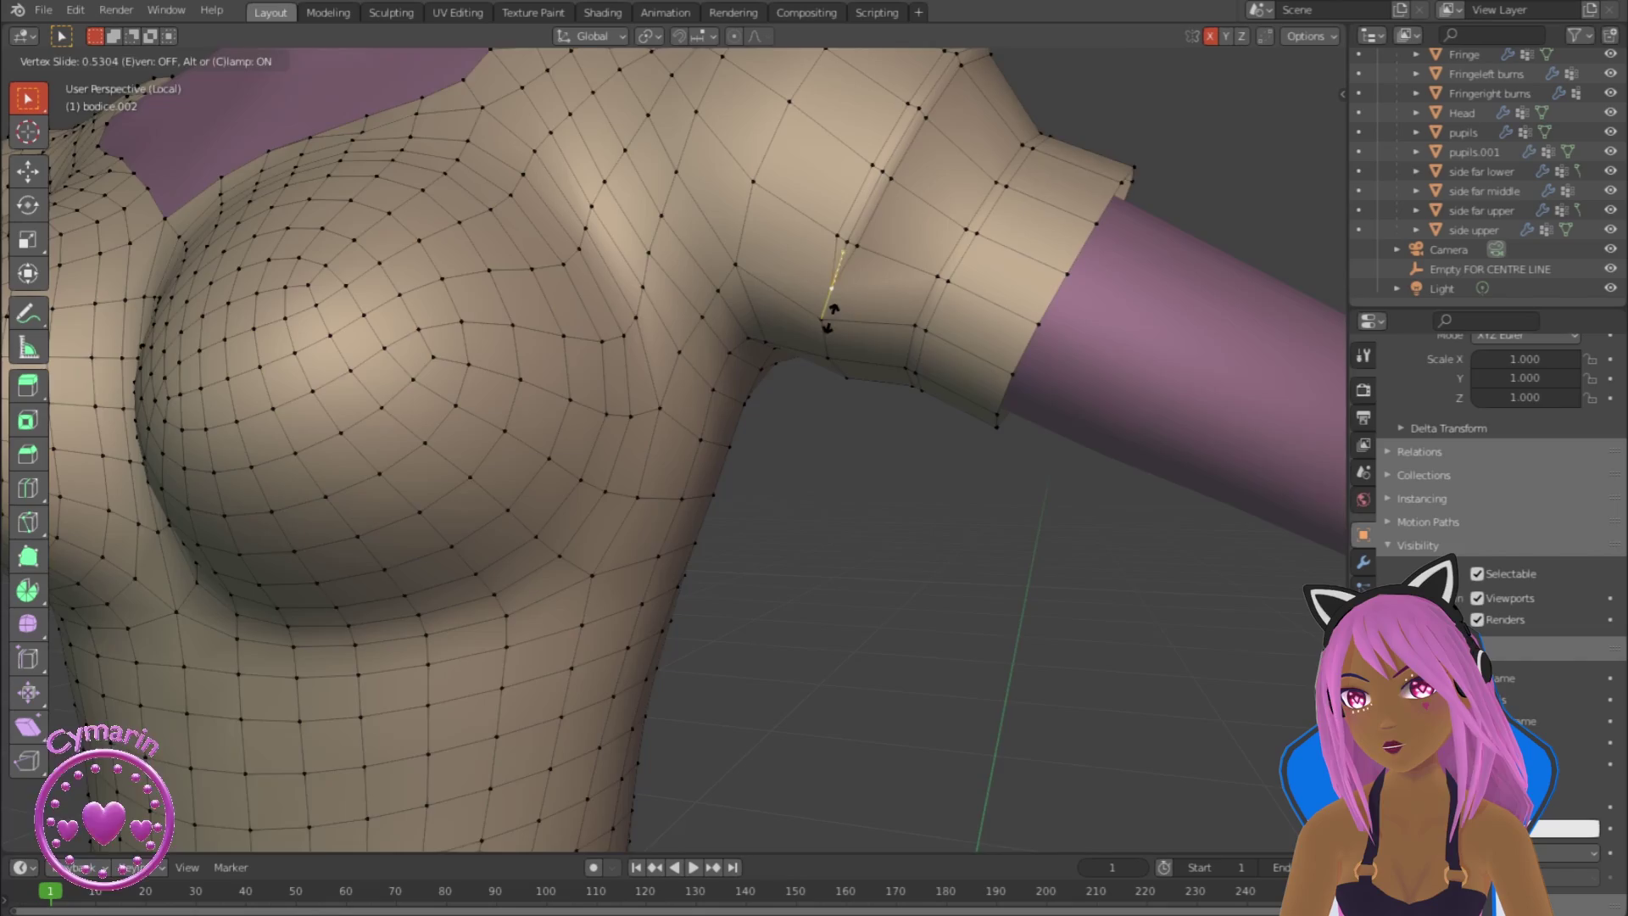
click(832, 312)
scroll(893, 314, up, 2)
key(2)
key(x)
click(858, 323)
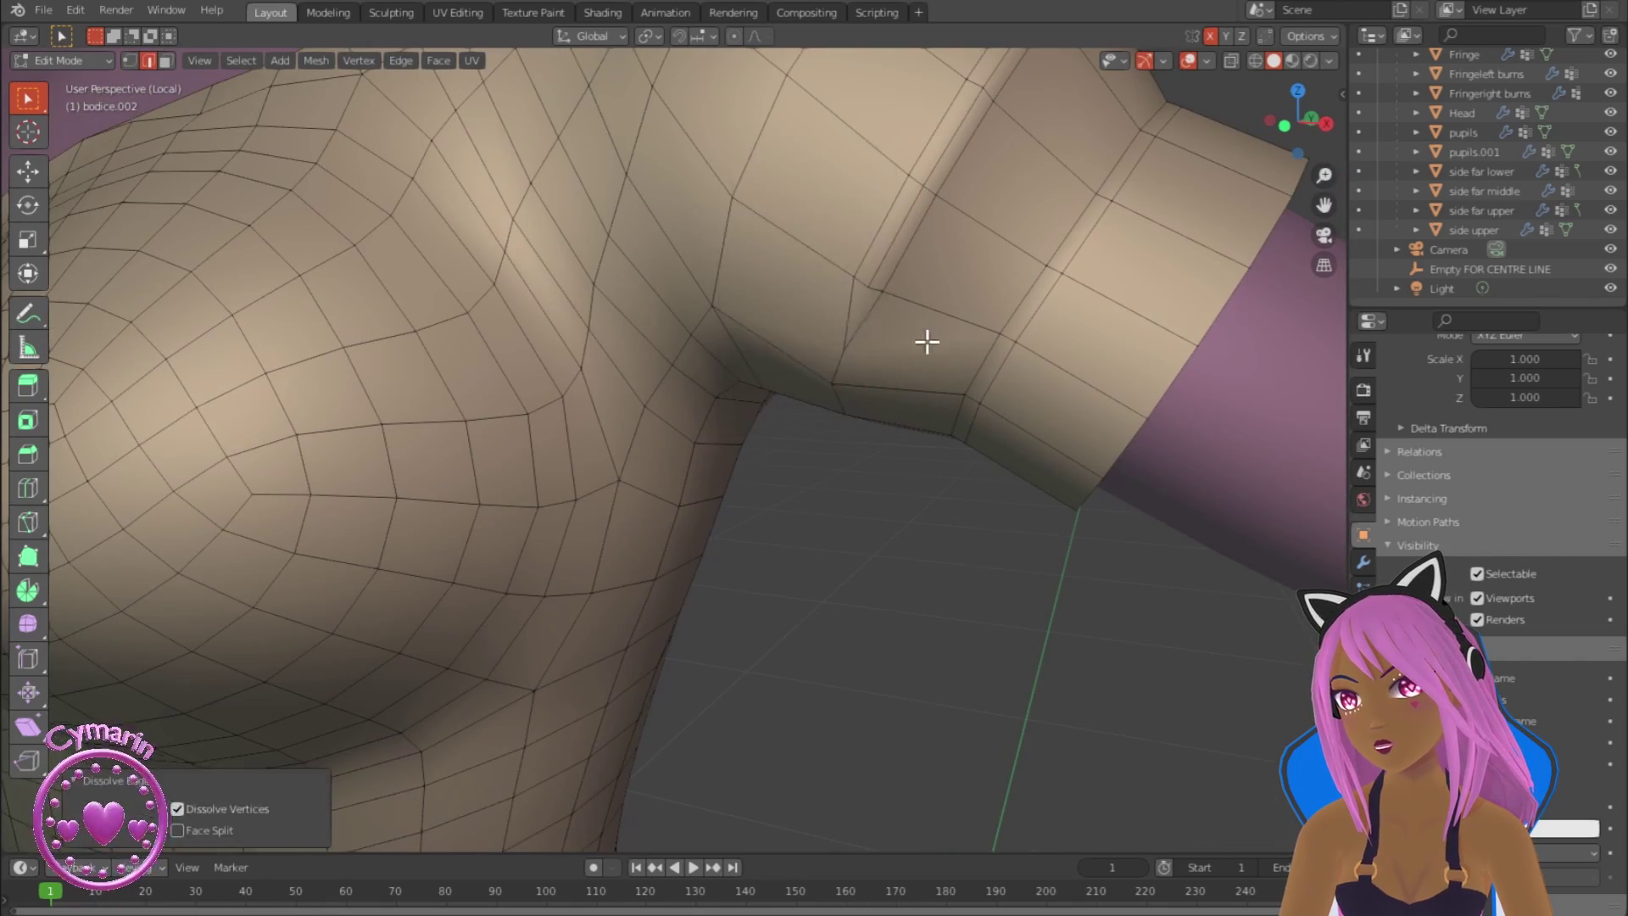
Step: Return to Object Mode and examine the sleeve fold in Material Preview from the front and side
key(Tab)
scroll(899, 347, down, 6)
middle_drag(853, 365, 945, 360)
click(1292, 61)
scroll(873, 407, down, 5)
middle_drag(864, 423, 616, 474)
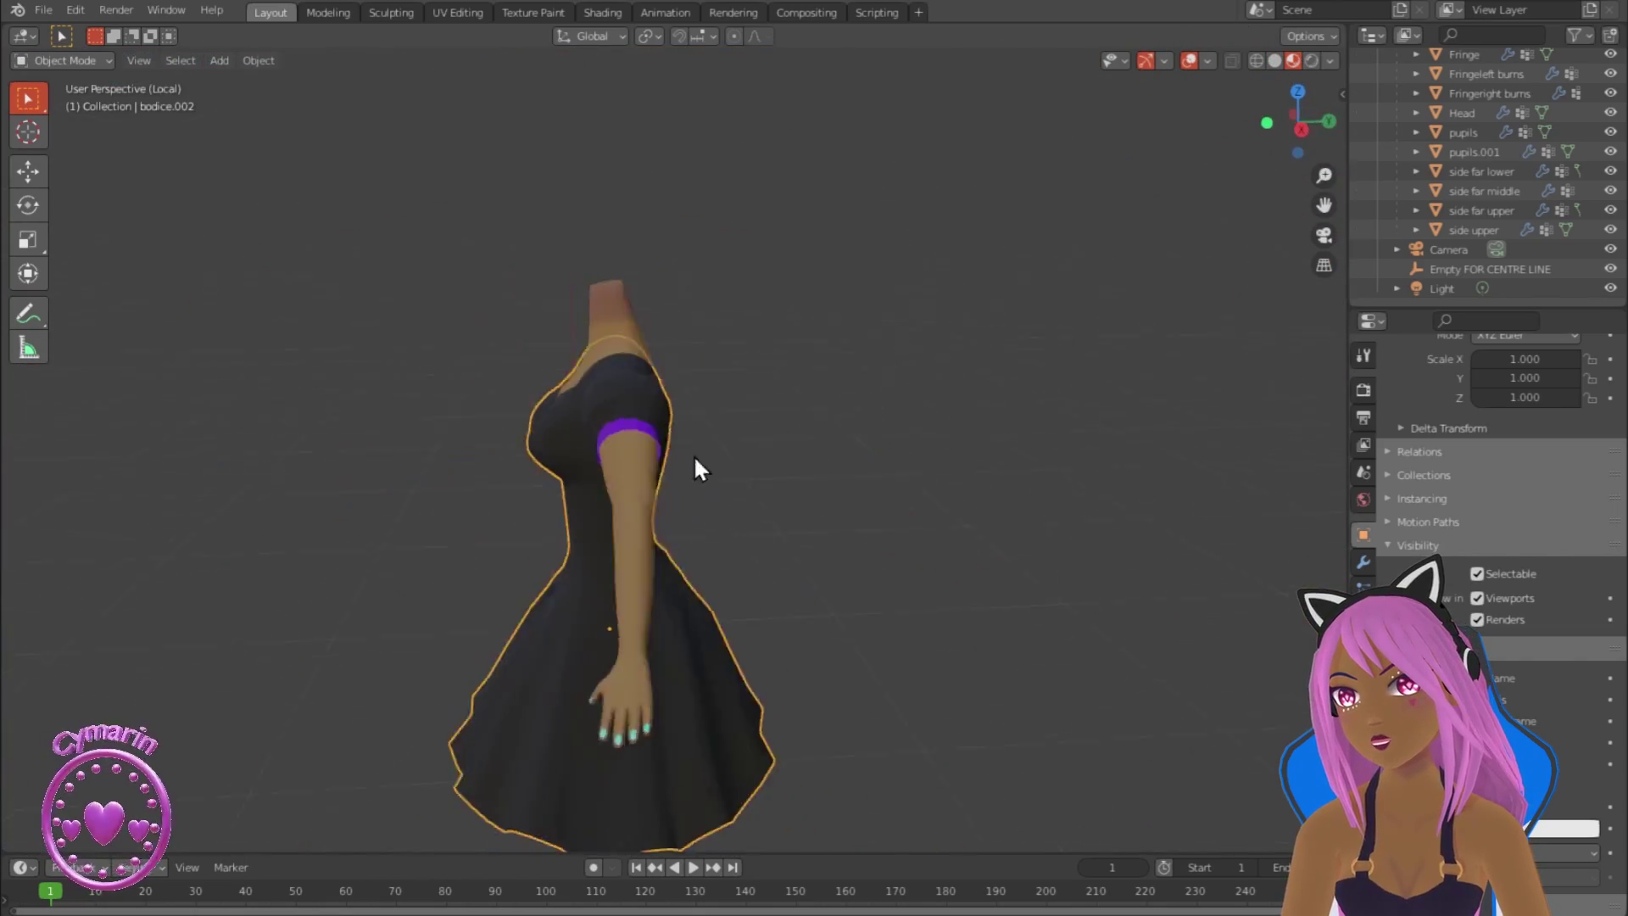
scroll(734, 458, up, 5)
scroll(739, 462, up, 3)
Step: Shape further edges on the same sleeve in Edit Mode and return to Object Mode
key(Tab)
click(615, 475)
click(807, 484)
middle_drag(808, 484, 964, 375)
click(779, 391)
key(Tab)
scroll(779, 390, down, 3)
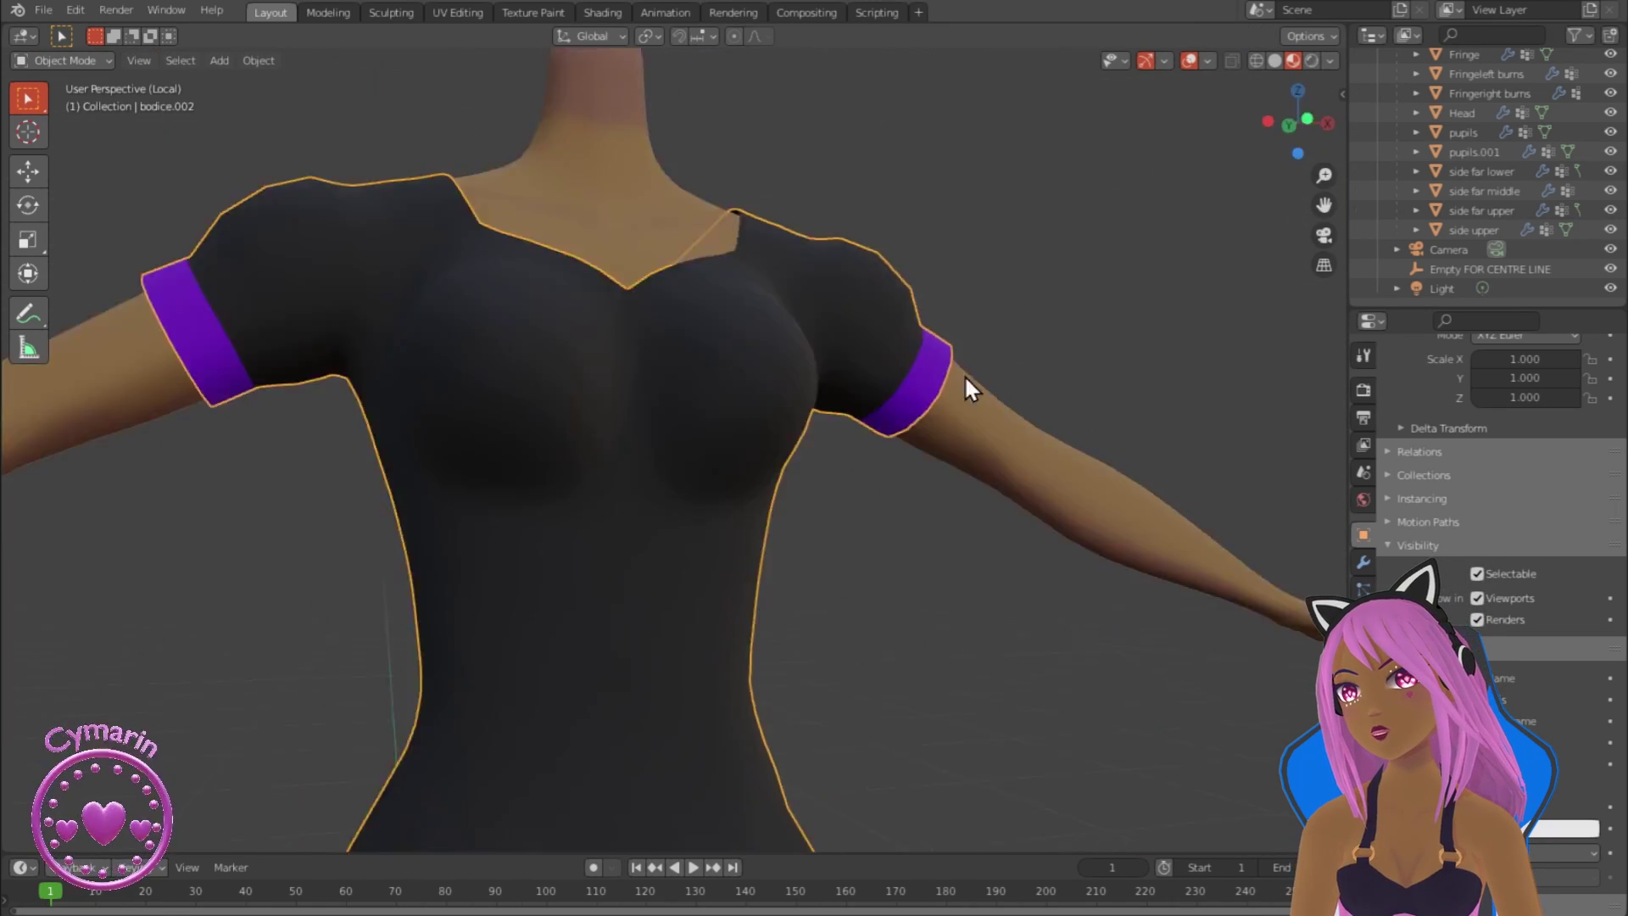
Step: Select a short run of edges on the bodice waist and offset it along its normals with Shrink/Fatten
middle_drag(542, 509, 786, 591)
key(Tab)
click(786, 591)
ctrl+click(941, 591)
middle_drag(941, 590, 800, 625)
middle_drag(570, 519, 509, 623)
key(alt+s)
click(725, 698)
key(Tab)
Step: Bevel a short run of edges at the side of the waist, width 0.00312 m with 2 segments
key(Tab)
click(585, 633)
ctrl+click(675, 624)
middle_drag(676, 625, 1022, 745)
key(ctrl+b)
click(775, 816)
scroll(774, 820, up, 3)
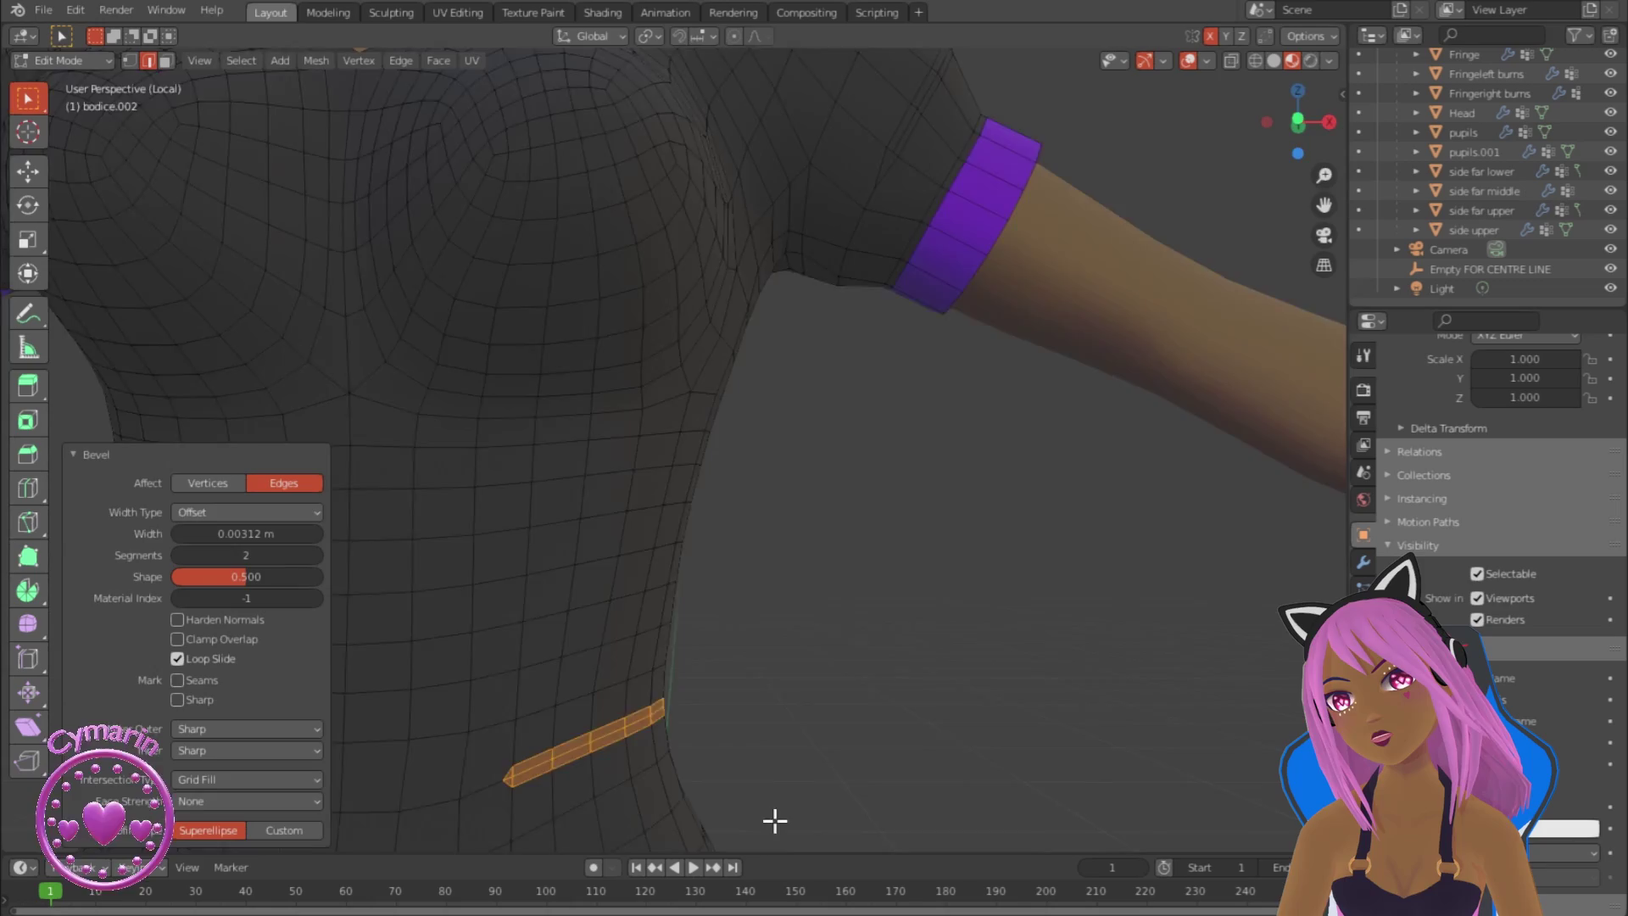
Step: Select the centre edges of the bevelled waist strip and offset them to form a fold
mouse_move(774, 820)
middle_down()
mouse_move(461, 785)
mouse_move(770, 819)
middle_up()
click(520, 757)
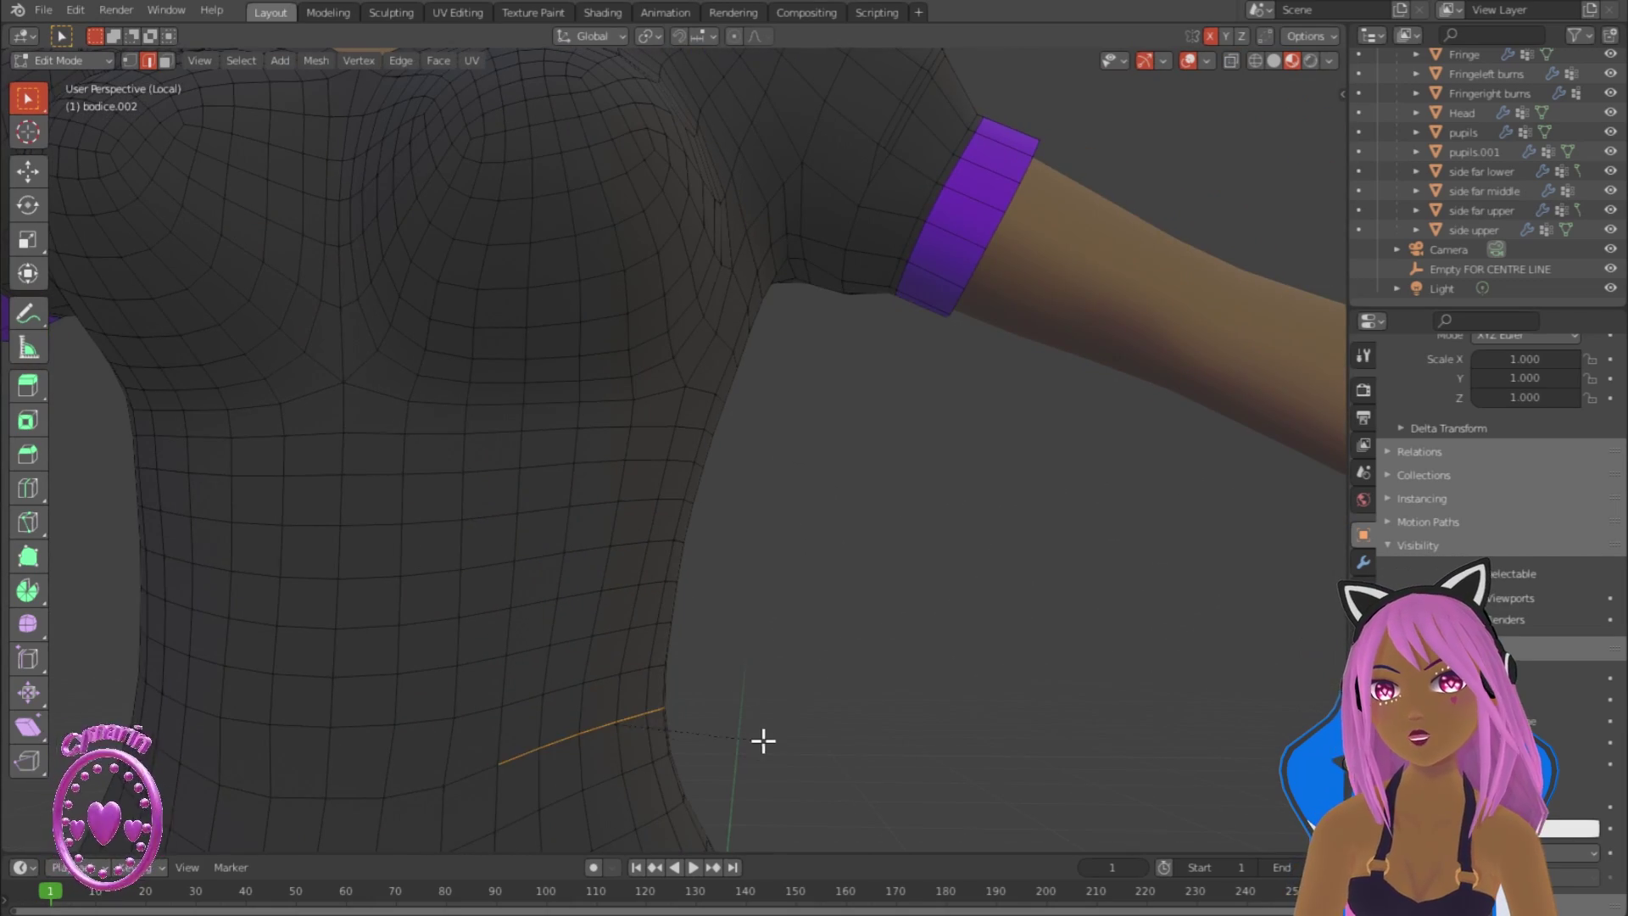
click(763, 741)
scroll(701, 745, down, 4)
scroll(661, 751, up, 3)
Step: Reselect the run of edges along the waist fold, adjust its depth and check it in Object Mode
click(551, 740)
middle_drag(582, 756, 509, 738)
ctrl+click(596, 717)
ctrl+click(670, 700)
middle_drag(678, 721, 716, 725)
click(721, 725)
key(Tab)
scroll(712, 756, down, 4)
key(Tab)
scroll(610, 736, up, 4)
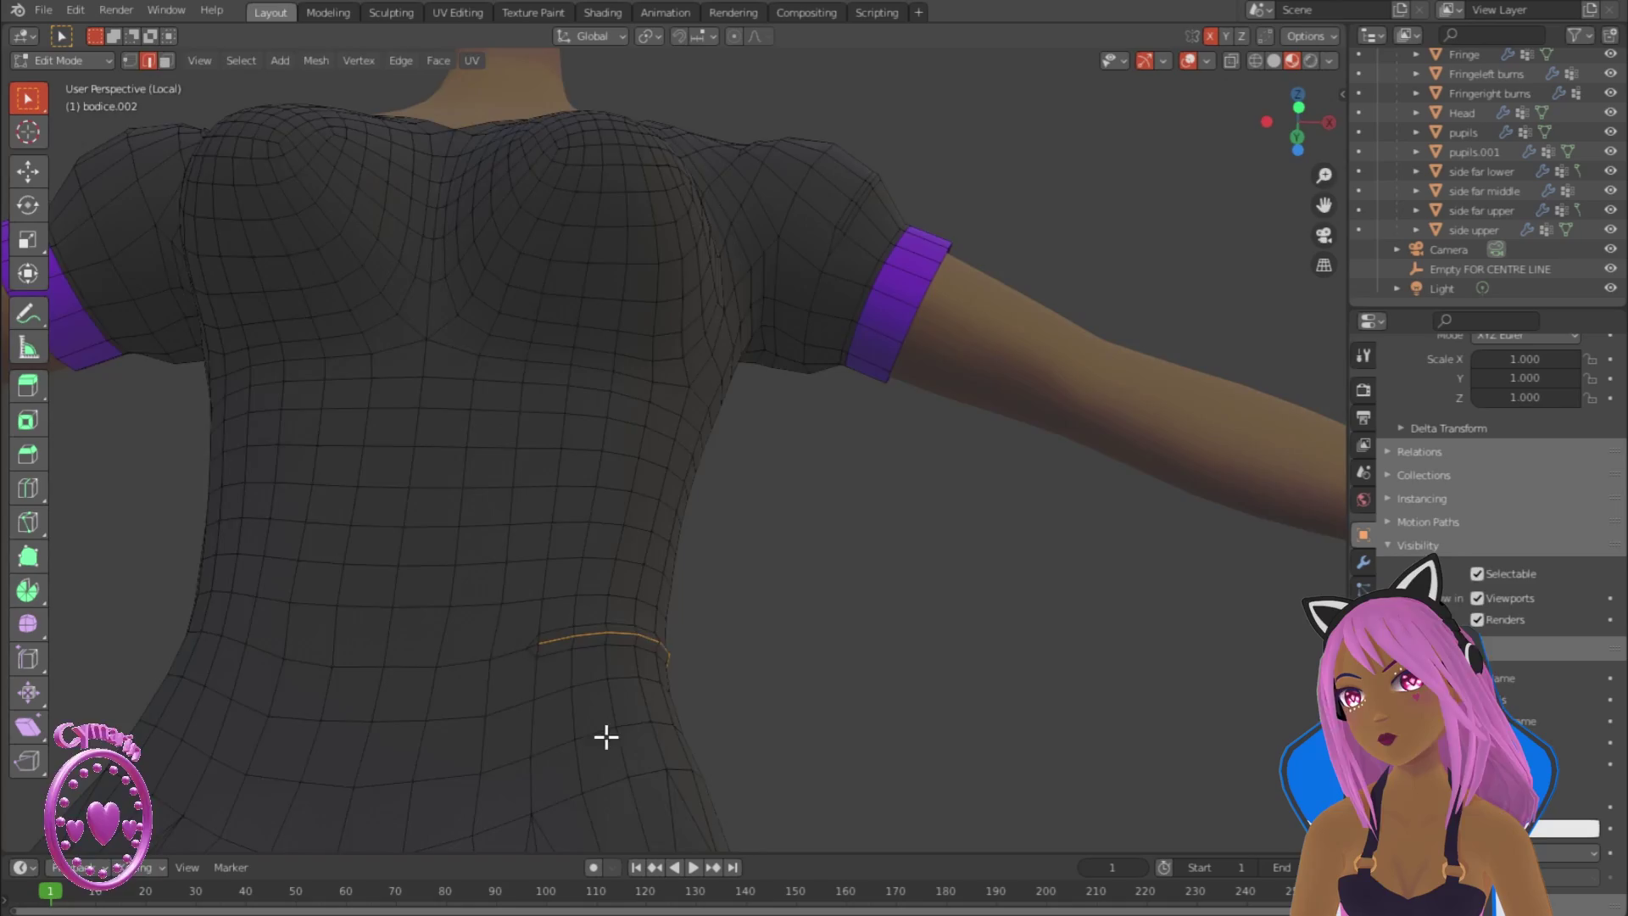
Step: Clean up the inner end of the waist fold by dissolving its leftover edge
key(1)
scroll(593, 746, up, 2)
click(453, 763)
key(ctrl+x)
scroll(492, 797, down, 4)
middle_drag(492, 797, 731, 320)
scroll(731, 320, up, 4)
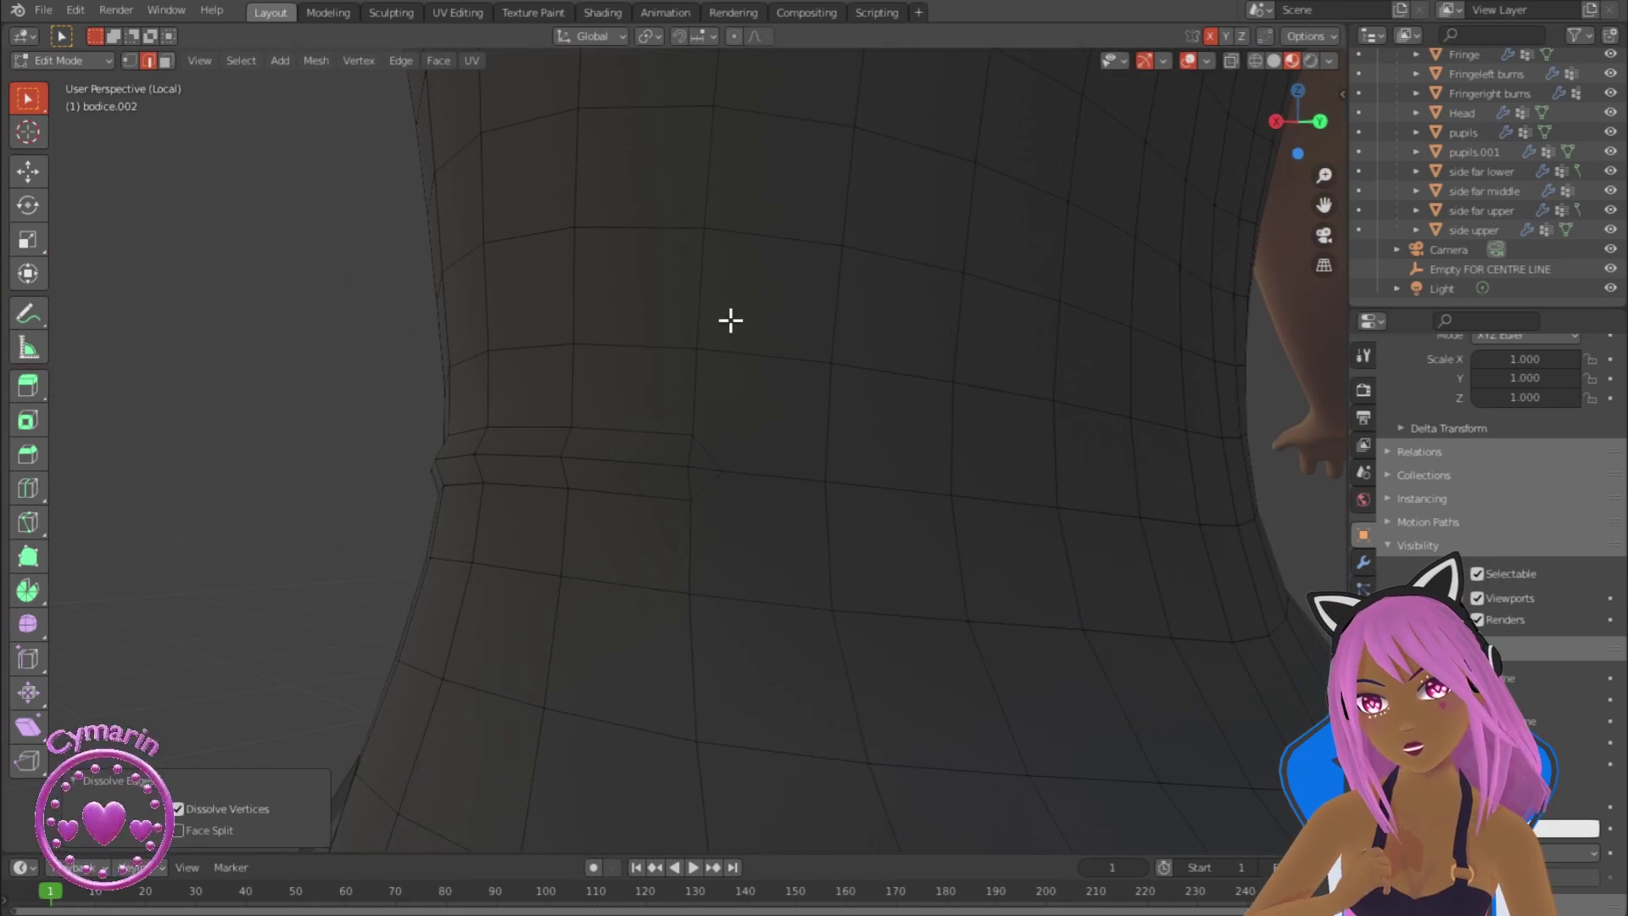
Step: Dissolve the leftover edge at the waist fold's end and check the dress in rendered and material preview shading
key(ctrl+x)
middle_drag(749, 508, 1163, 549)
key(Tab)
scroll(786, 636, down, 5)
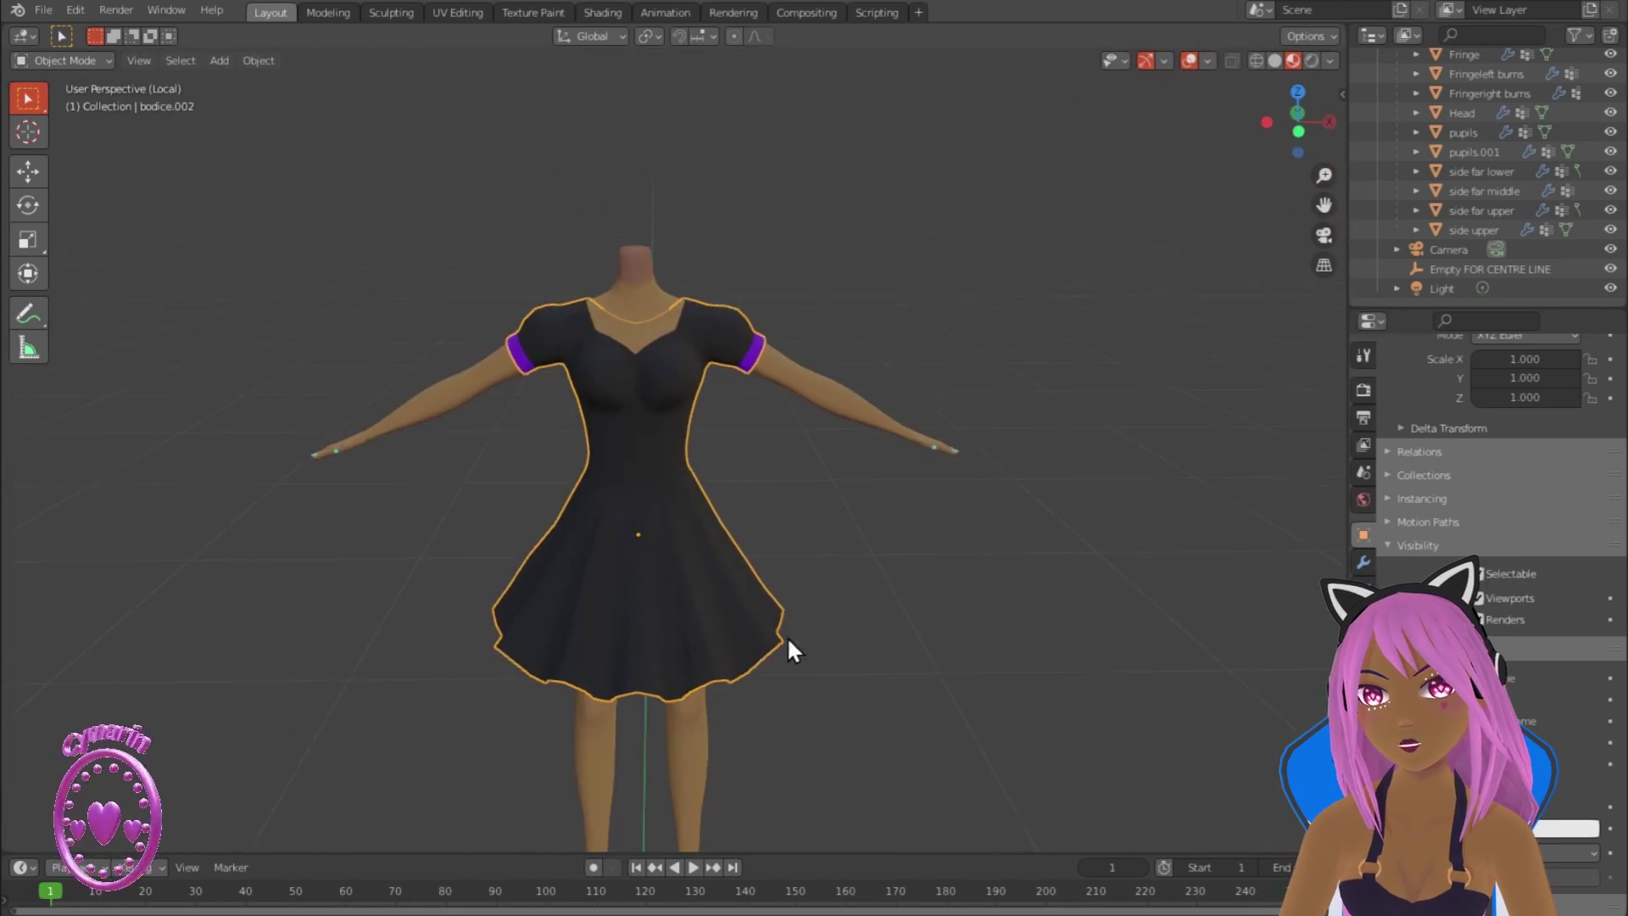
click(1310, 61)
scroll(643, 522, up, 2)
mouse_move(542, 500)
middle_down()
mouse_move(642, 522)
mouse_move(571, 579)
middle_up()
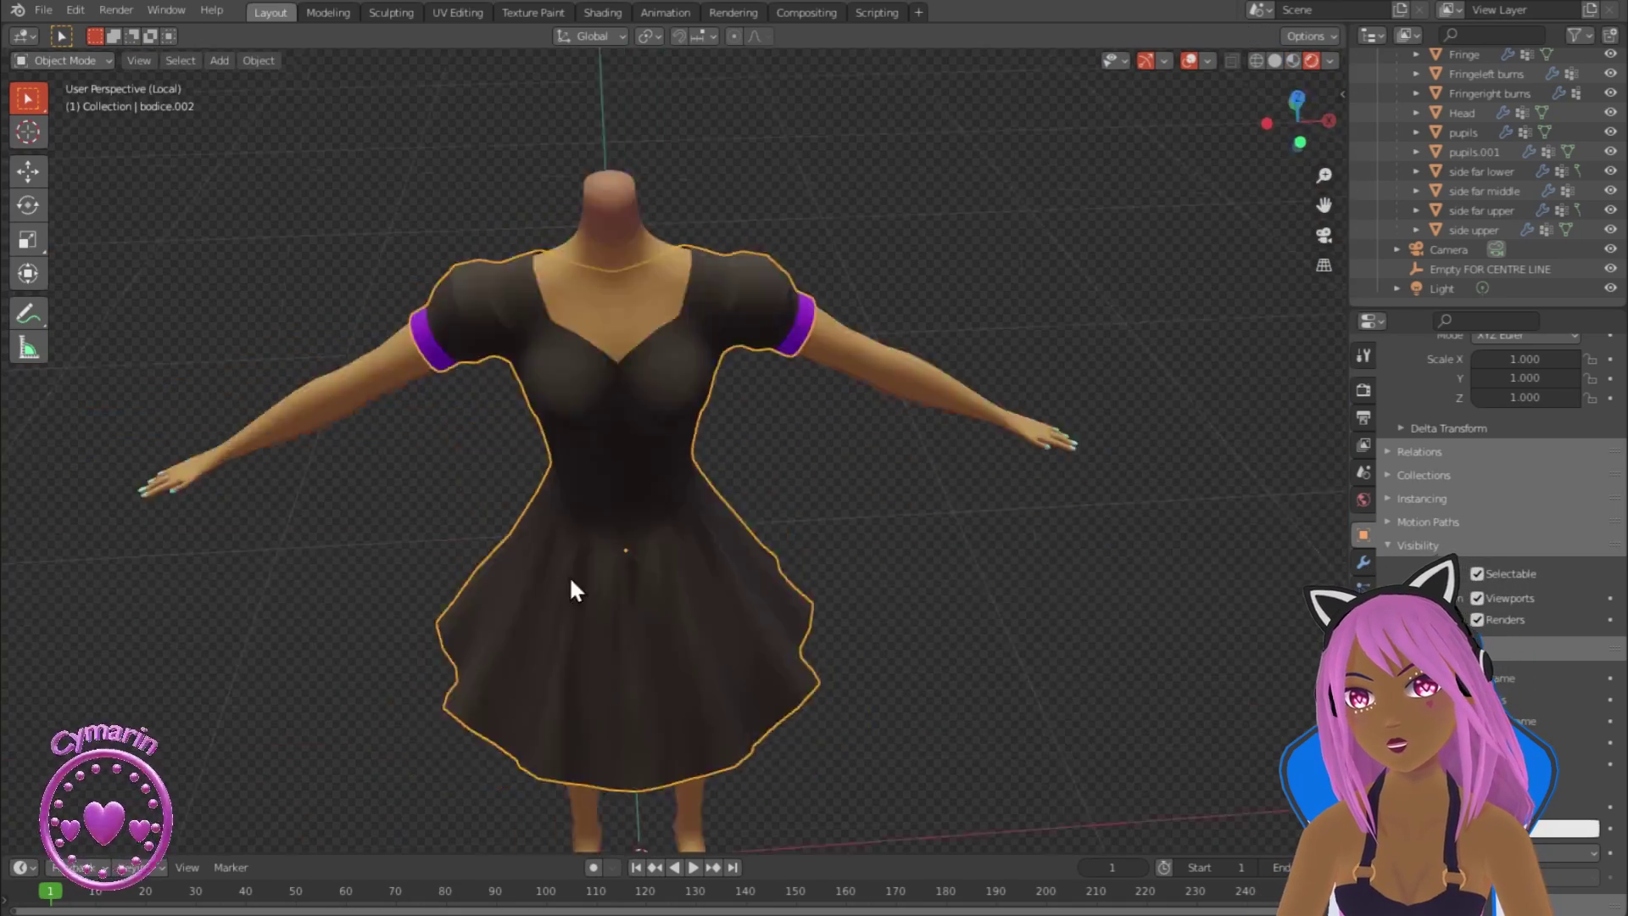
click(1292, 60)
scroll(617, 561, up, 3)
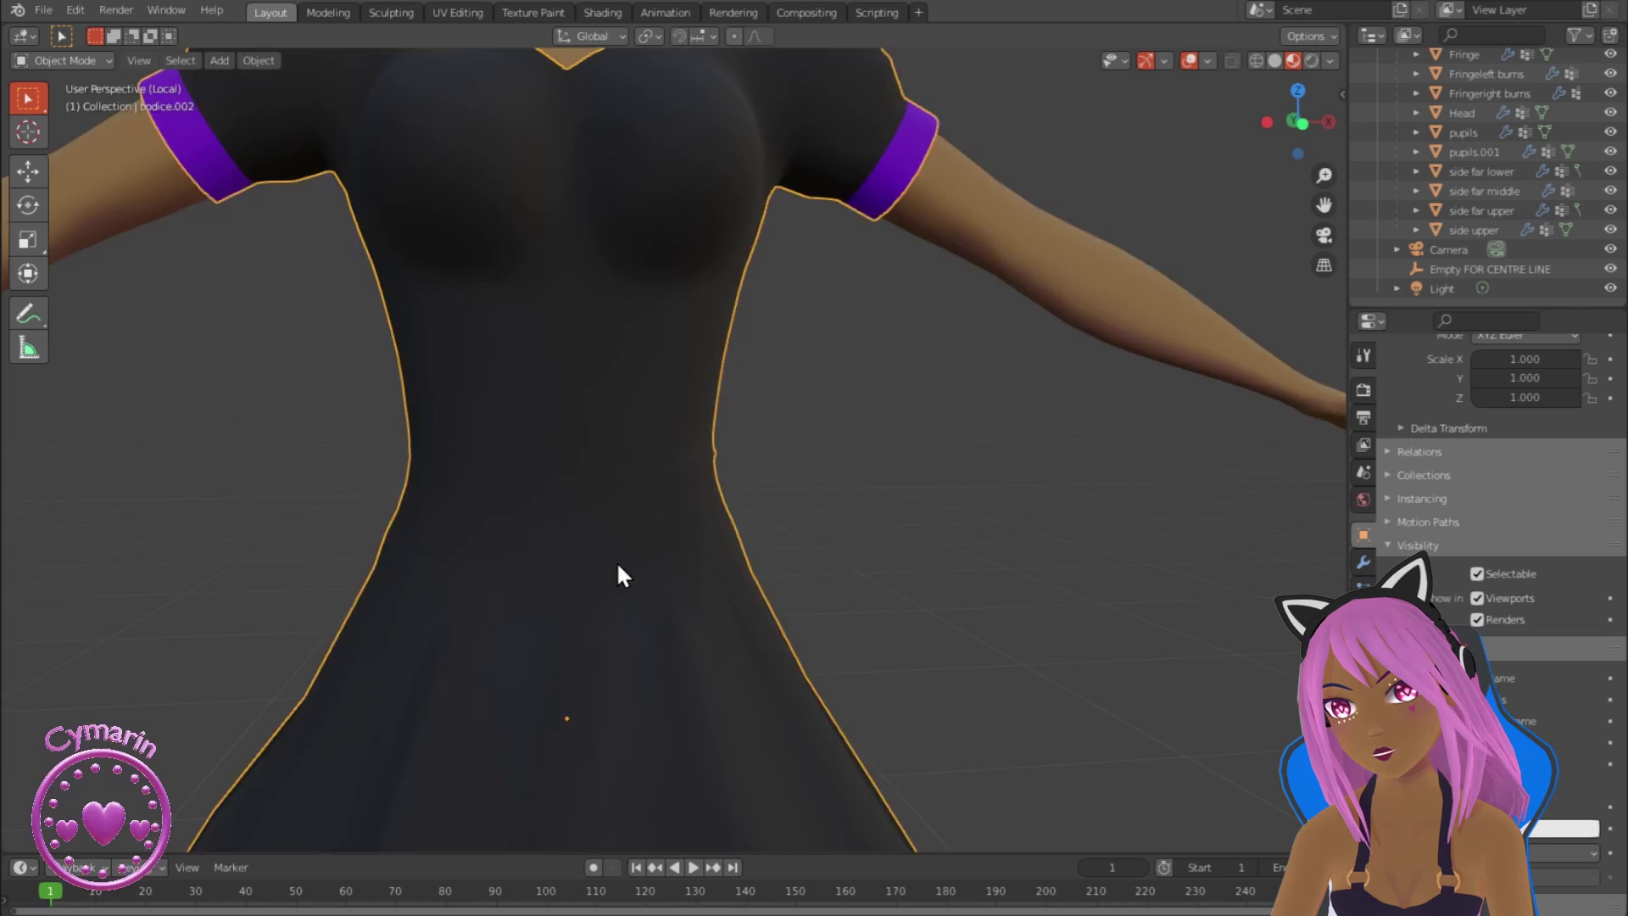
Step: Form a second fold on the opposite side of the waist by offsetting its centre run of edges
key(Tab)
middle_drag(454, 498, 649, 472)
middle_drag(536, 397, 622, 522)
click(624, 523)
scroll(645, 500, up, 3)
middle_drag(751, 407, 740, 567)
key(alt+s)
click(572, 474)
scroll(571, 472, down, 4)
Step: Taper one end of the second waist fold by sliding its end vertex and dissolving the leftover edge
key(1)
scroll(741, 567, up, 3)
key(g)
key(g)
click(330, 389)
key(2)
key(x)
click(461, 520)
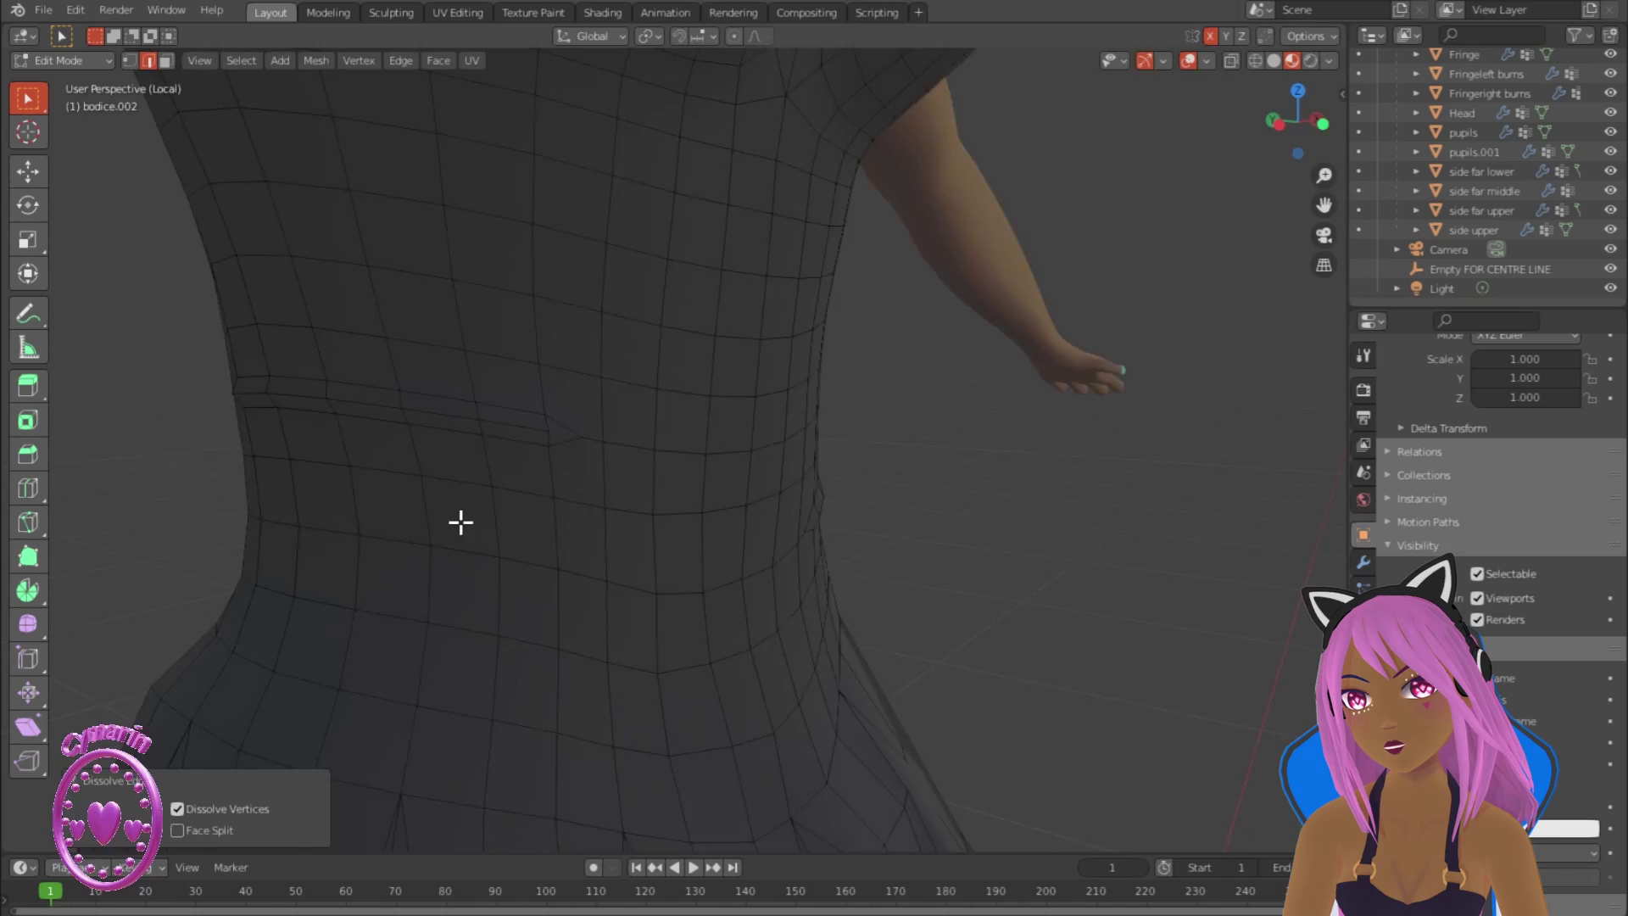
Step: Slide the vertex at the second waist fold's other end, dissolve the leftover edge and check the dress in Object Mode
key(1)
middle_drag(460, 519, 1019, 600)
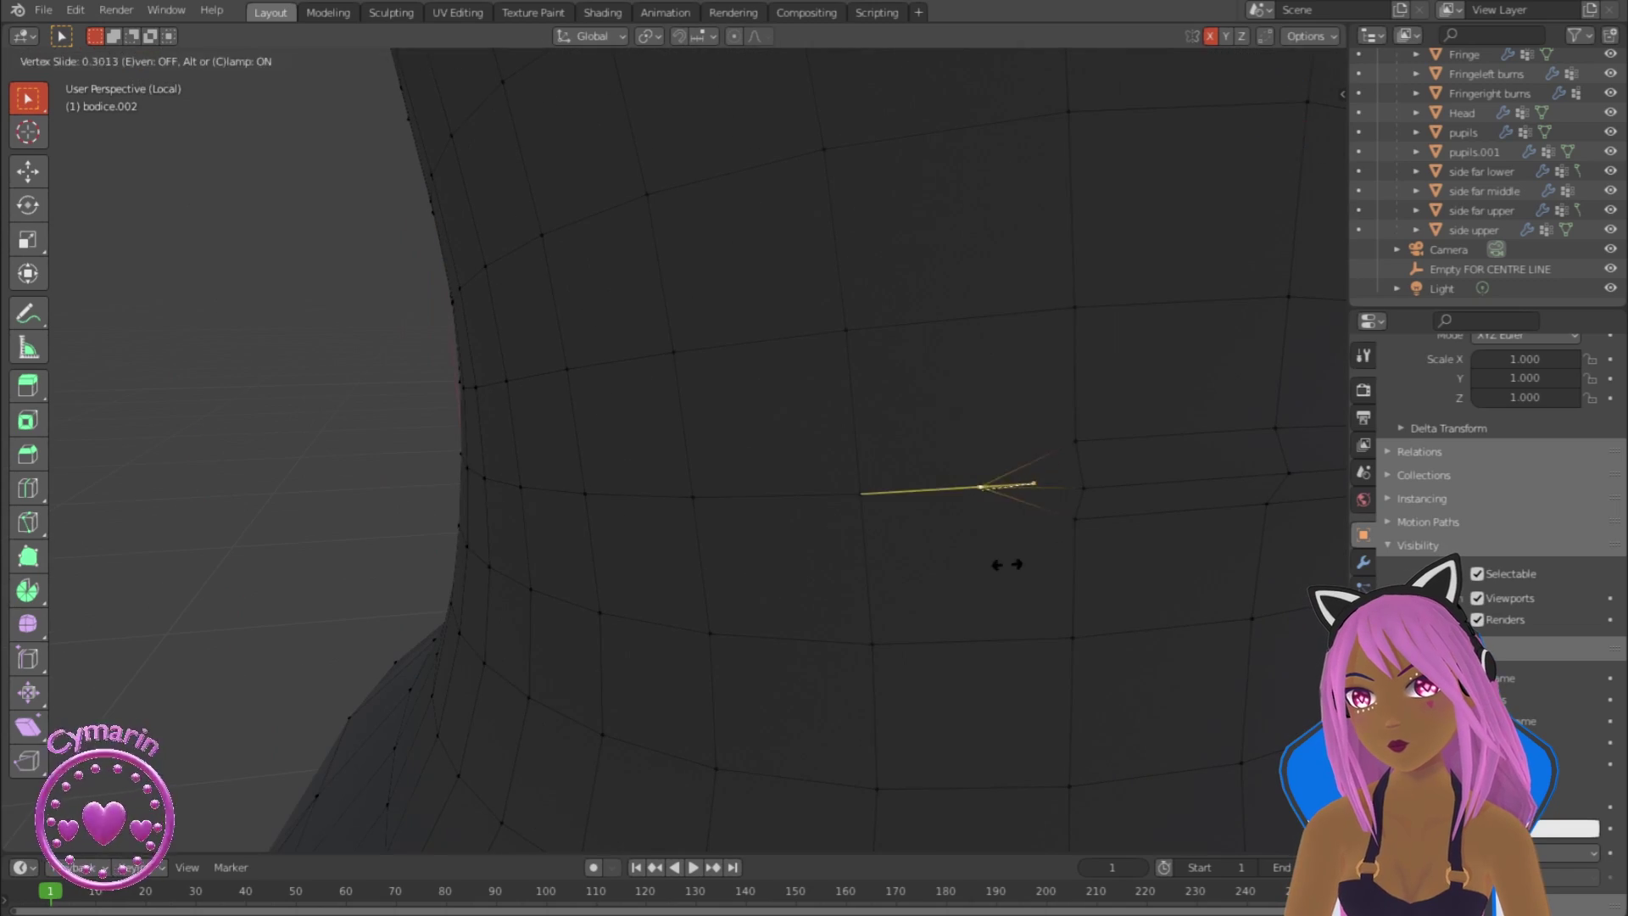
click(1026, 566)
key(2)
key(x)
click(1061, 567)
key(Tab)
scroll(822, 567, down, 8)
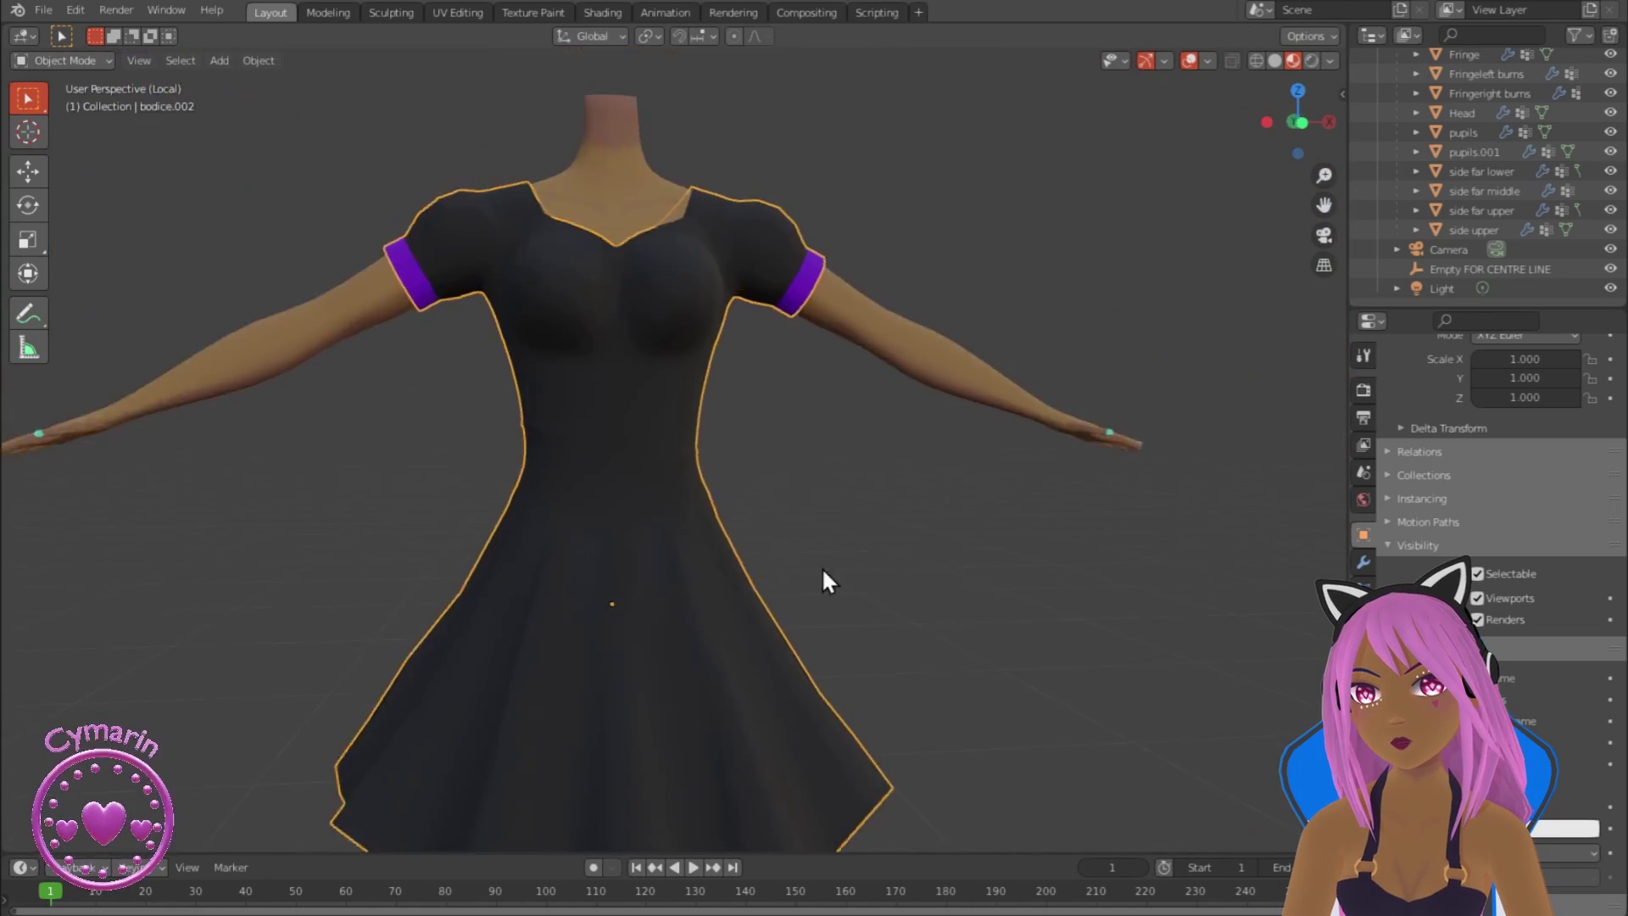
Step: Form another fold lower on the waist by offsetting its centre edges 0.00193 m, and dissolve the leftover edge at one end
scroll(822, 566, up, 5)
scroll(411, 512, down, 1)
key(Tab)
middle_drag(454, 531, 533, 601)
scroll(441, 568, up, 3)
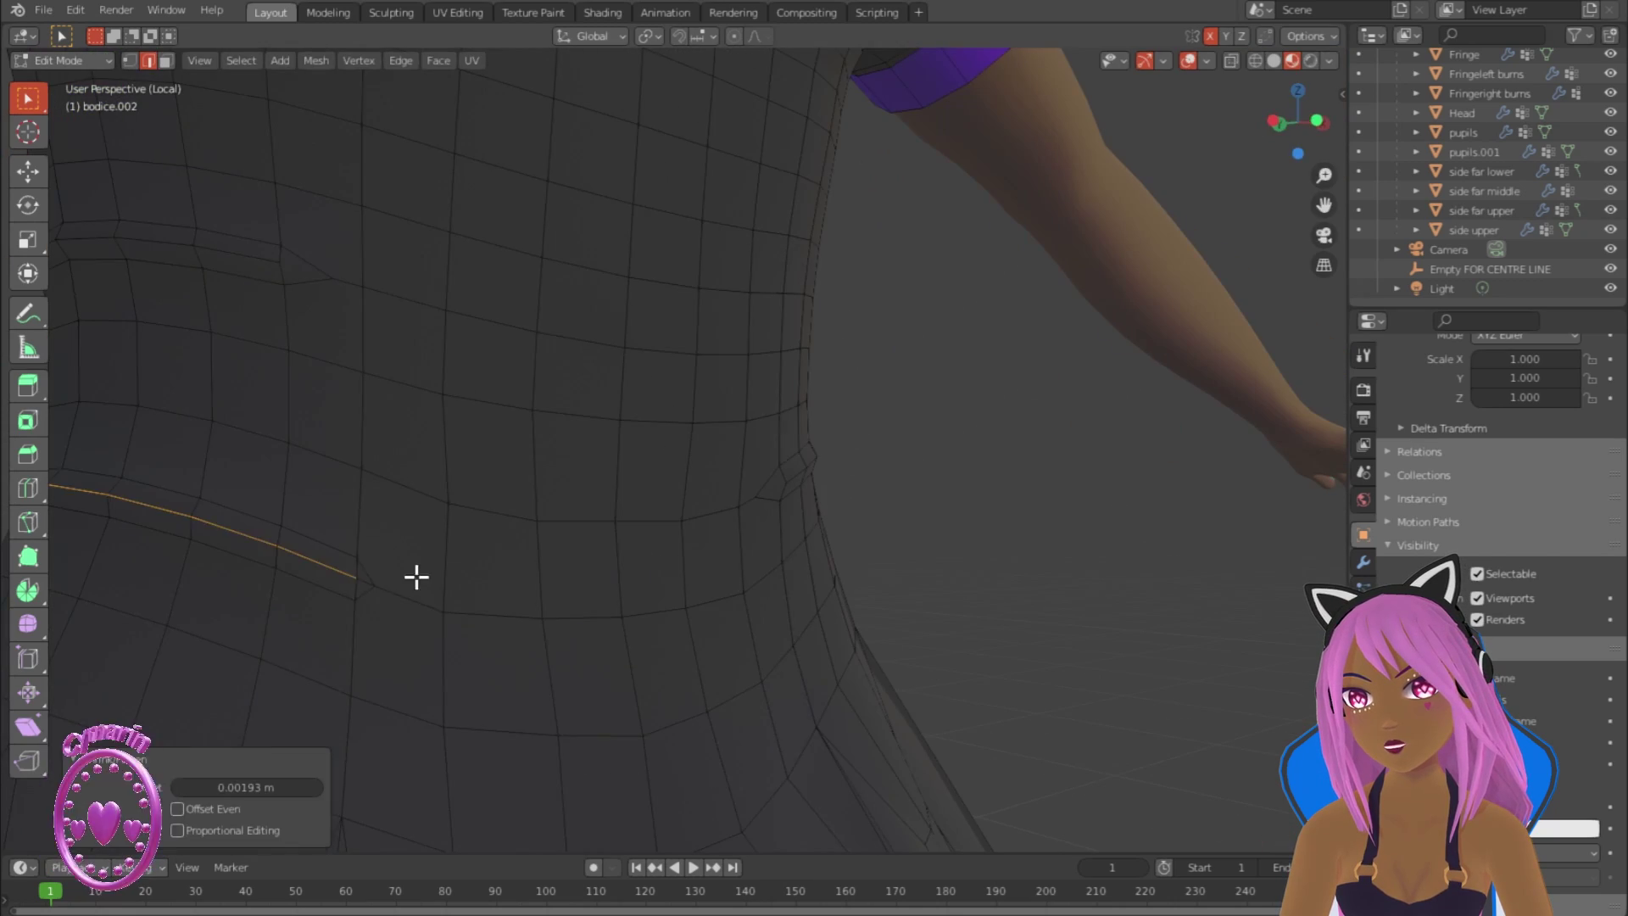
key(x)
click(463, 669)
Step: Dissolve the leftover edge at the lower waist fold's other end and check the result in Object Mode
middle_drag(463, 669, 726, 664)
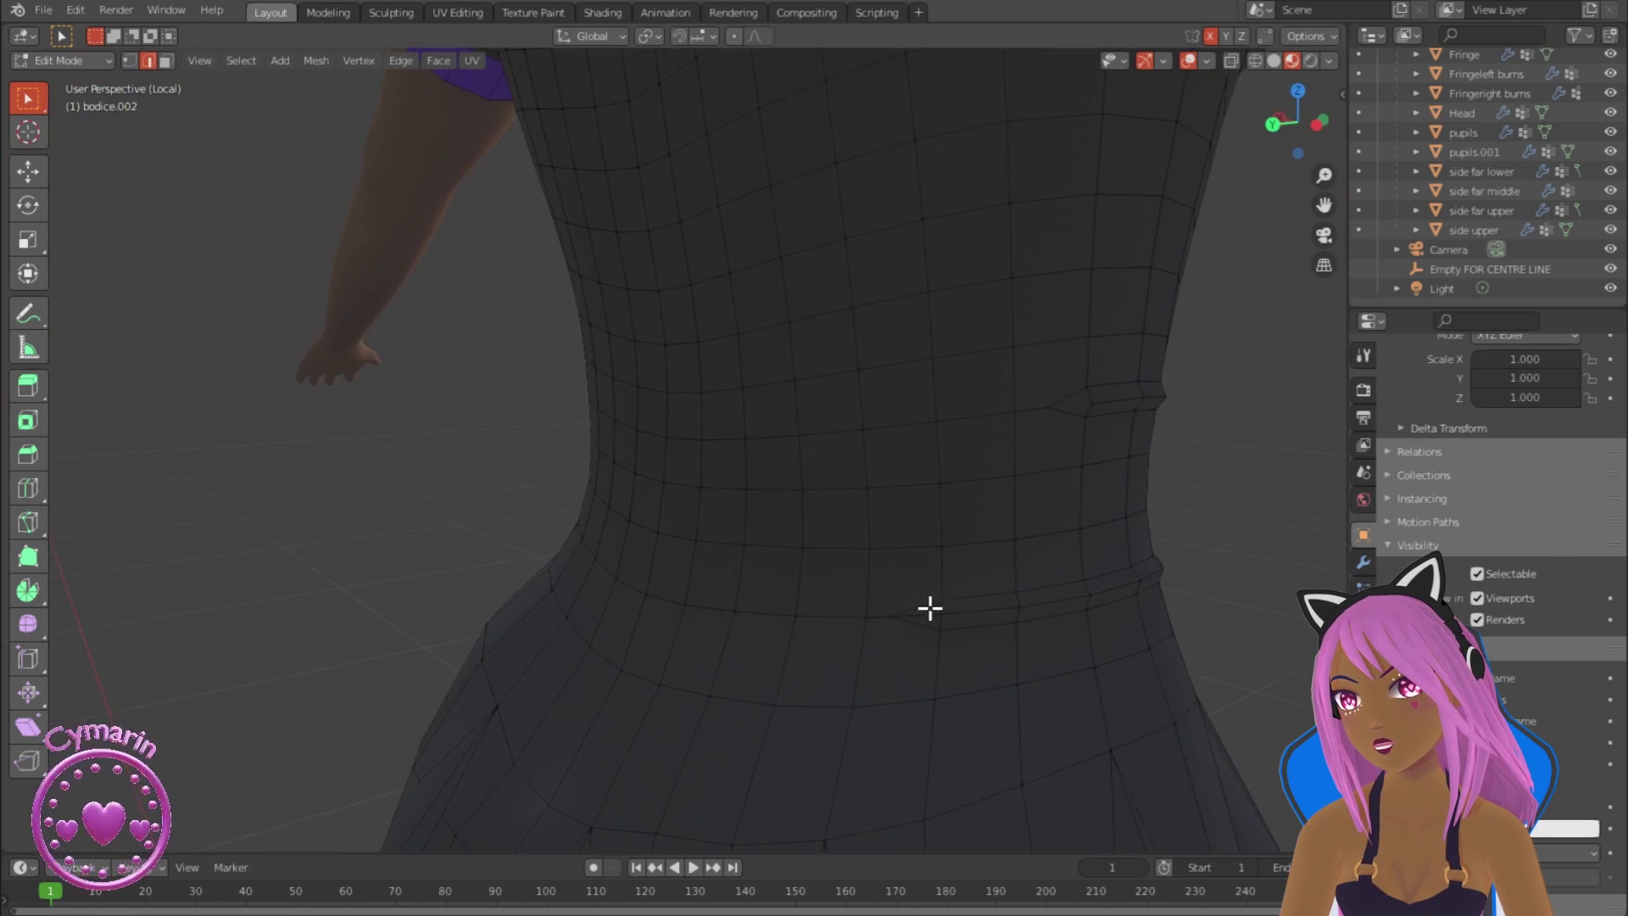
click(930, 608)
key(x)
click(929, 644)
scroll(726, 664, down, 5)
key(Tab)
key(Tab)
Step: Select the whole skirt below the waist in front wireframe view, refining the selection in vertex mode
click(1257, 63)
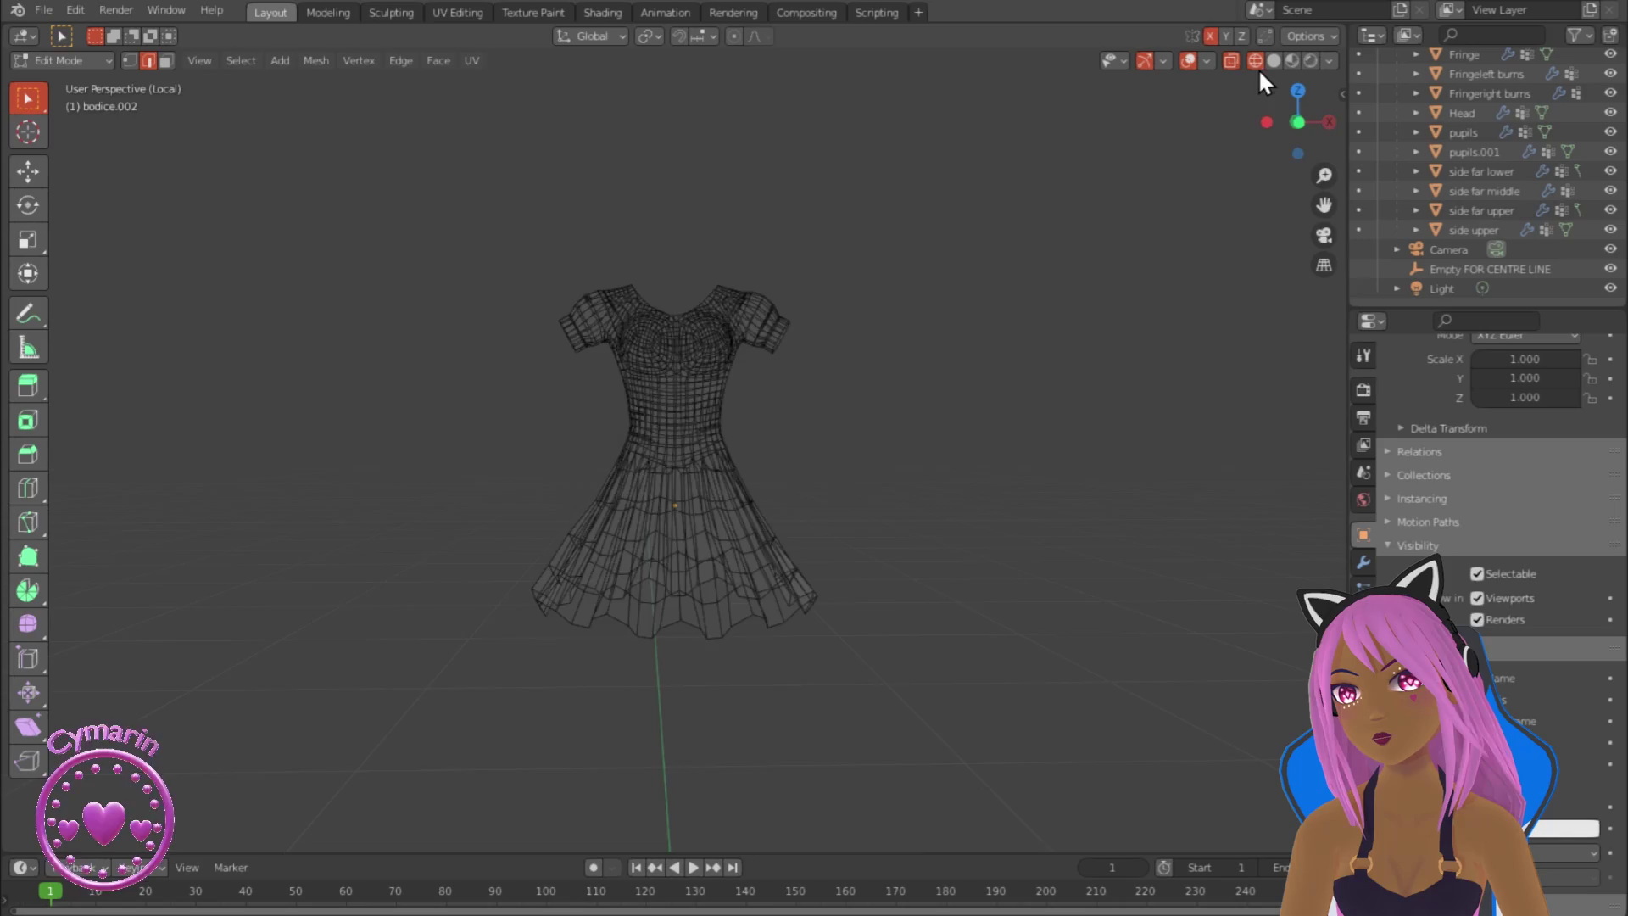
scroll(842, 625, up, 4)
key(KP_1)
drag(327, 438, 1091, 817)
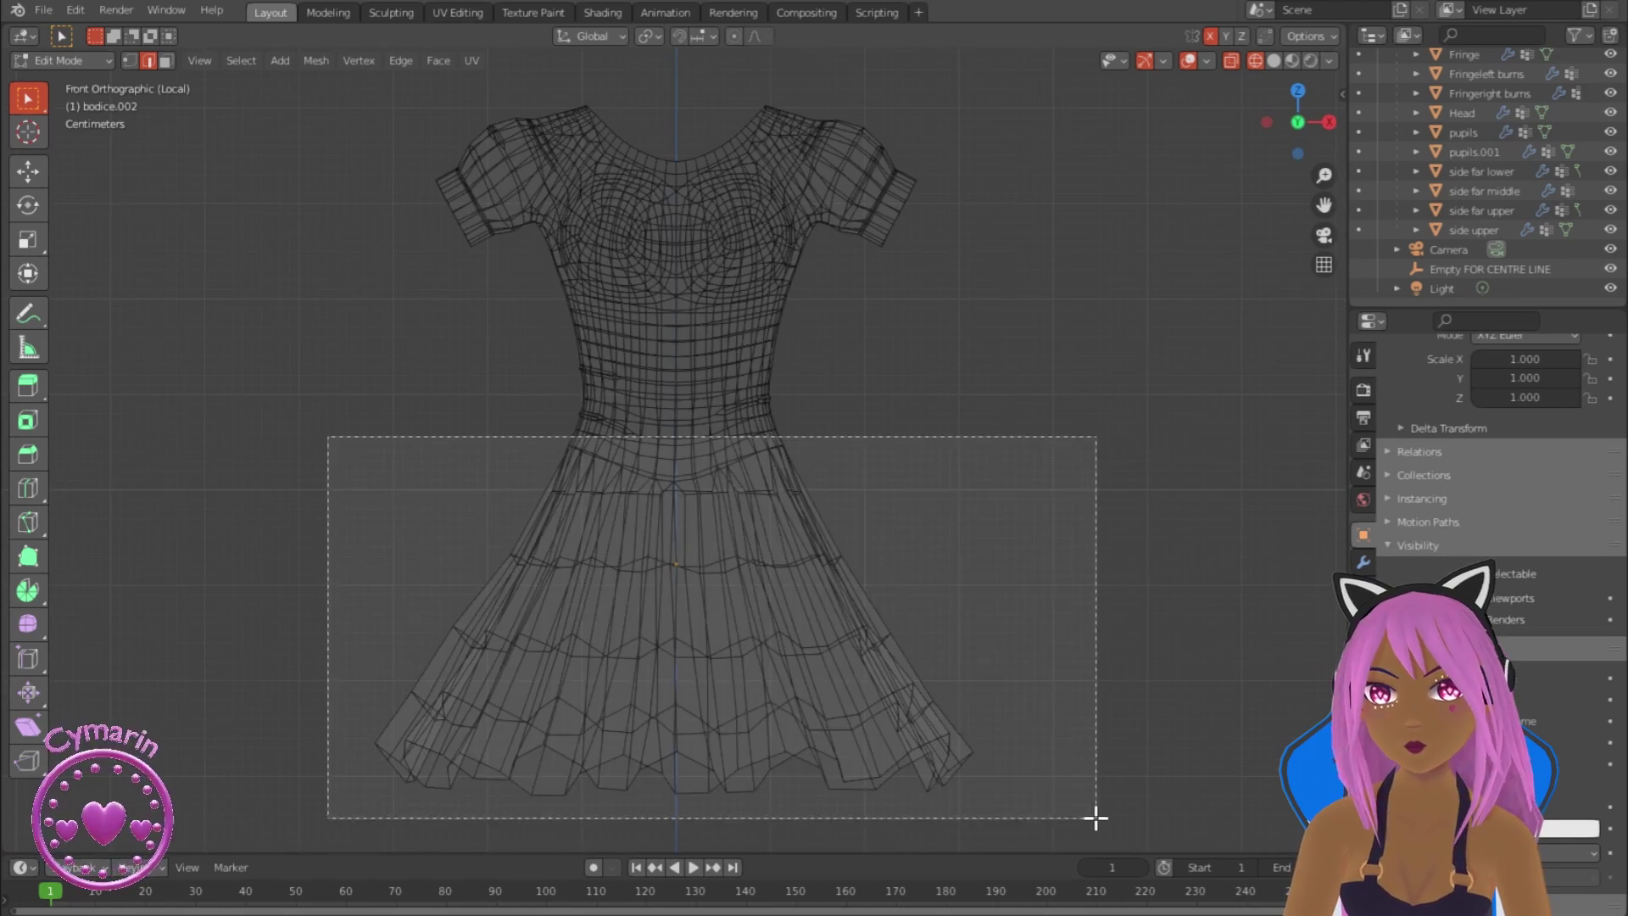
mouse_move(1090, 818)
middle_down()
mouse_move(704, 759)
mouse_move(956, 745)
mouse_move(1005, 761)
mouse_move(927, 759)
middle_up()
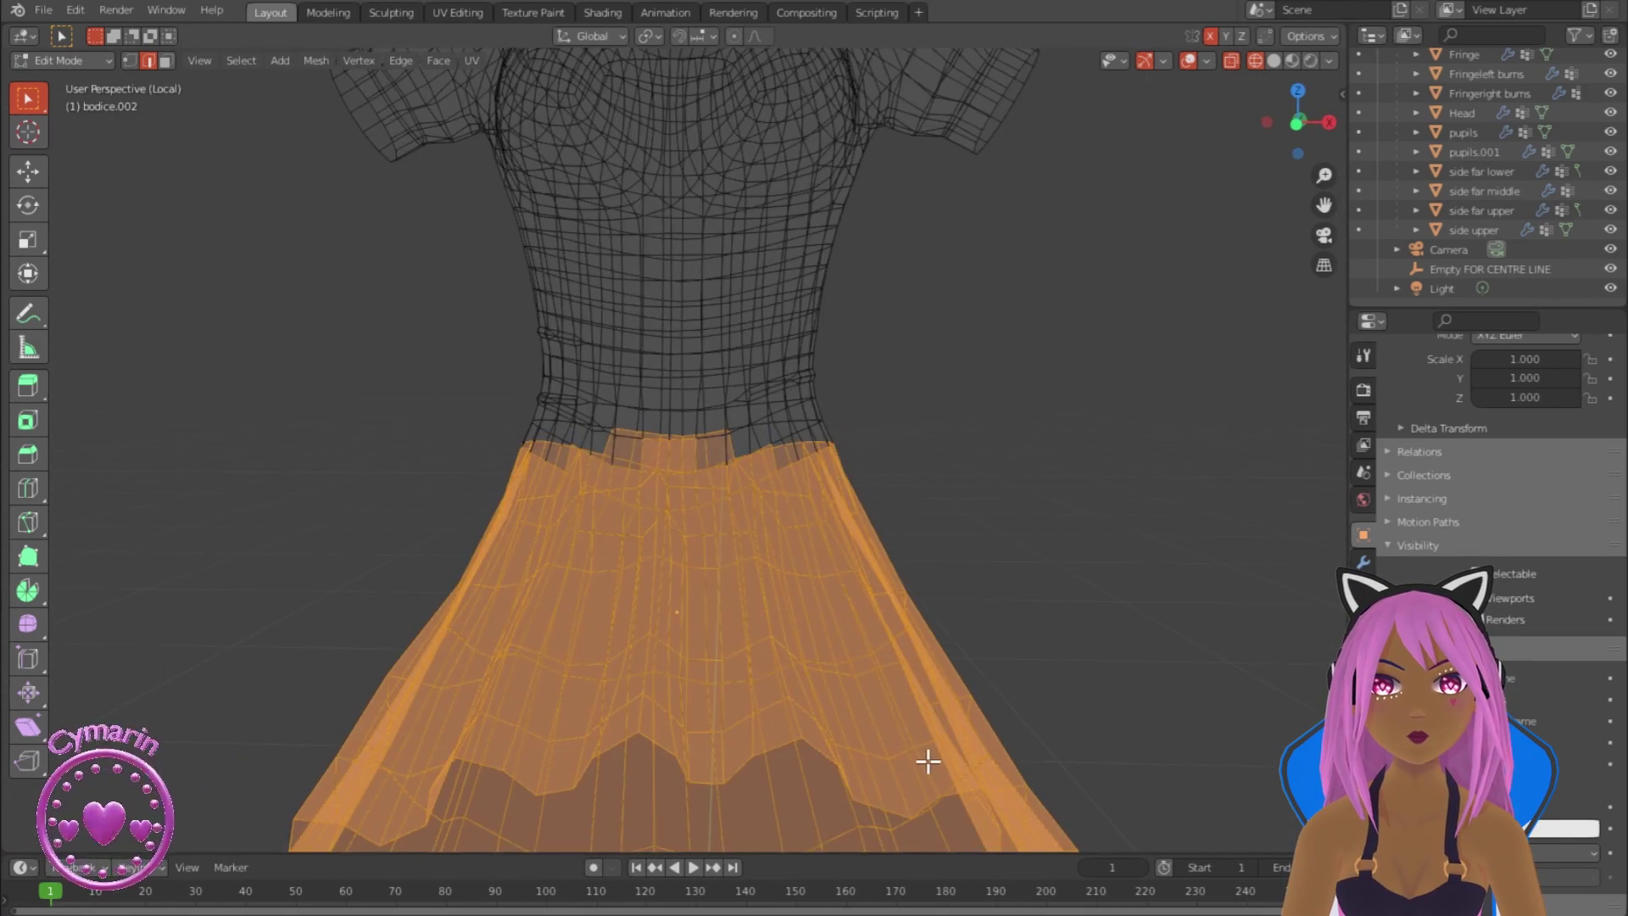
key(alt+z)
mouse_move(927, 520)
middle_down()
mouse_move(841, 471)
mouse_move(1137, 501)
mouse_move(690, 447)
middle_up()
click(129, 62)
scroll(690, 447, down, 5)
middle_drag(839, 559, 789, 555)
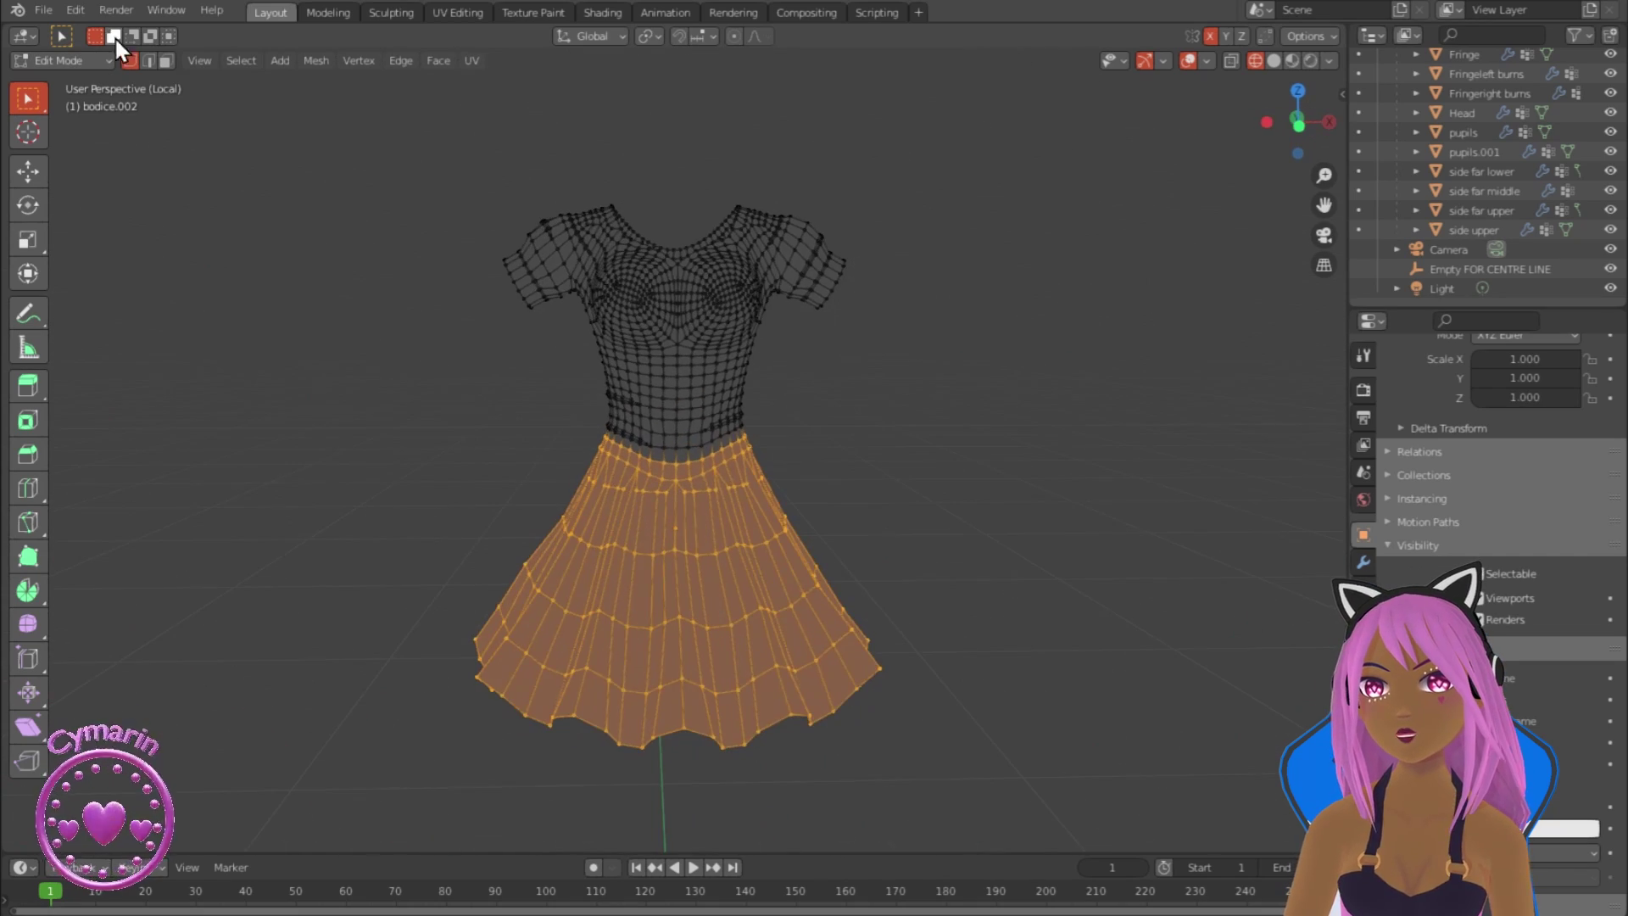
Step: Invert the selection, hide the bodice and sleeves, and show the remaining skirt in solid shading
click(241, 61)
click(249, 121)
key(h)
middle_drag(600, 461, 674, 474)
click(1273, 60)
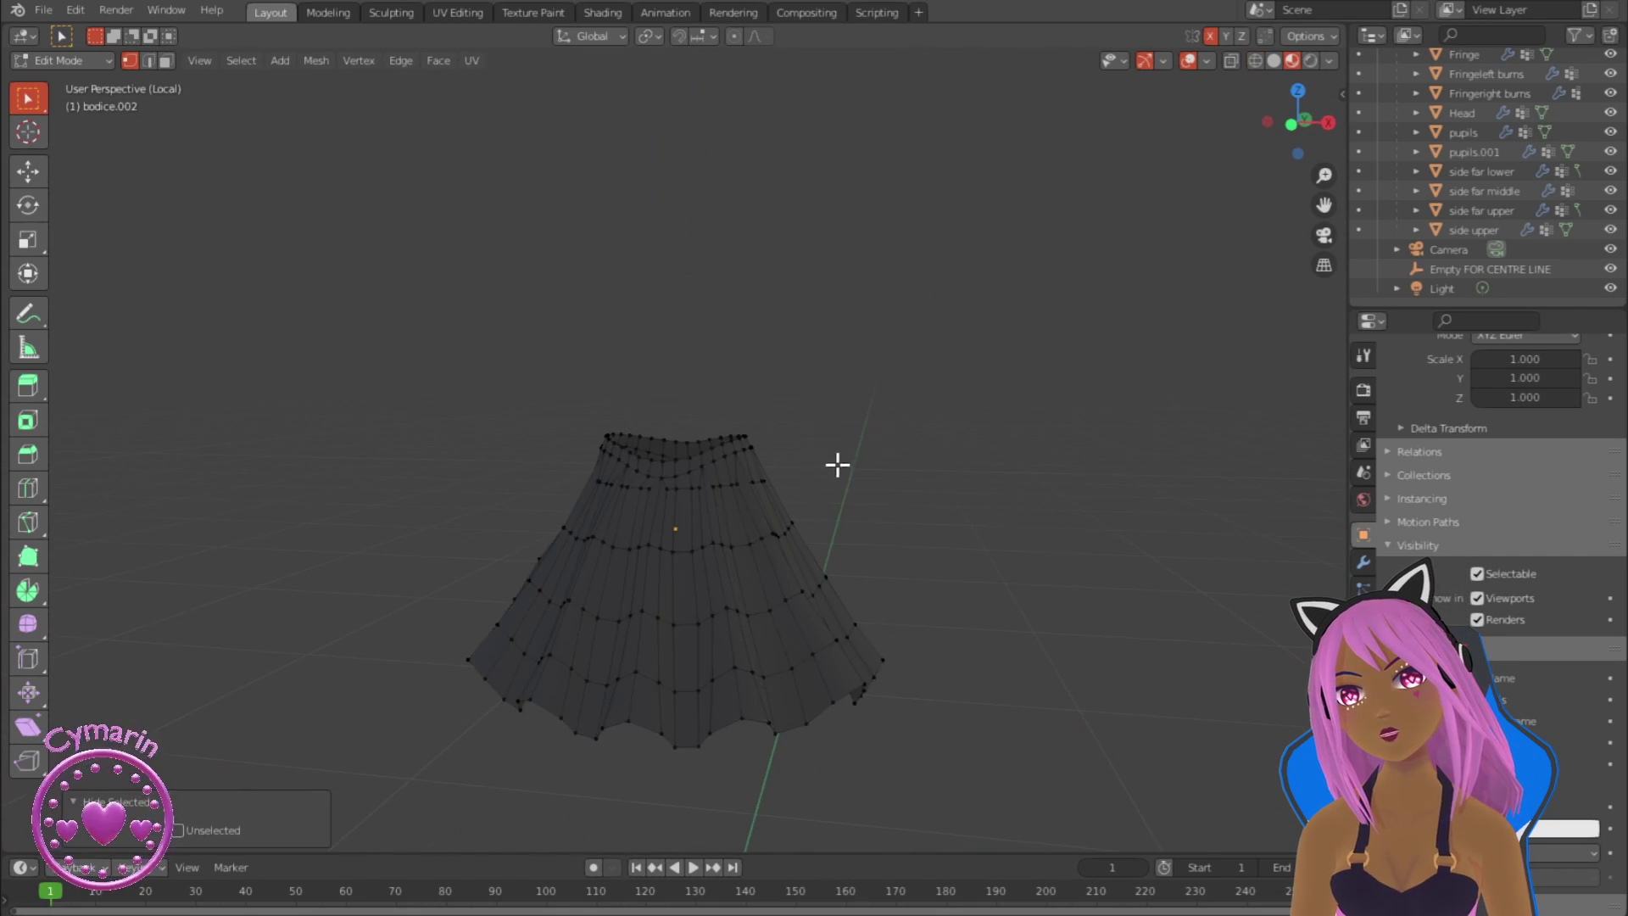
mouse_move(839, 465)
middle_down()
mouse_move(618, 519)
mouse_move(639, 639)
mouse_move(720, 539)
middle_up()
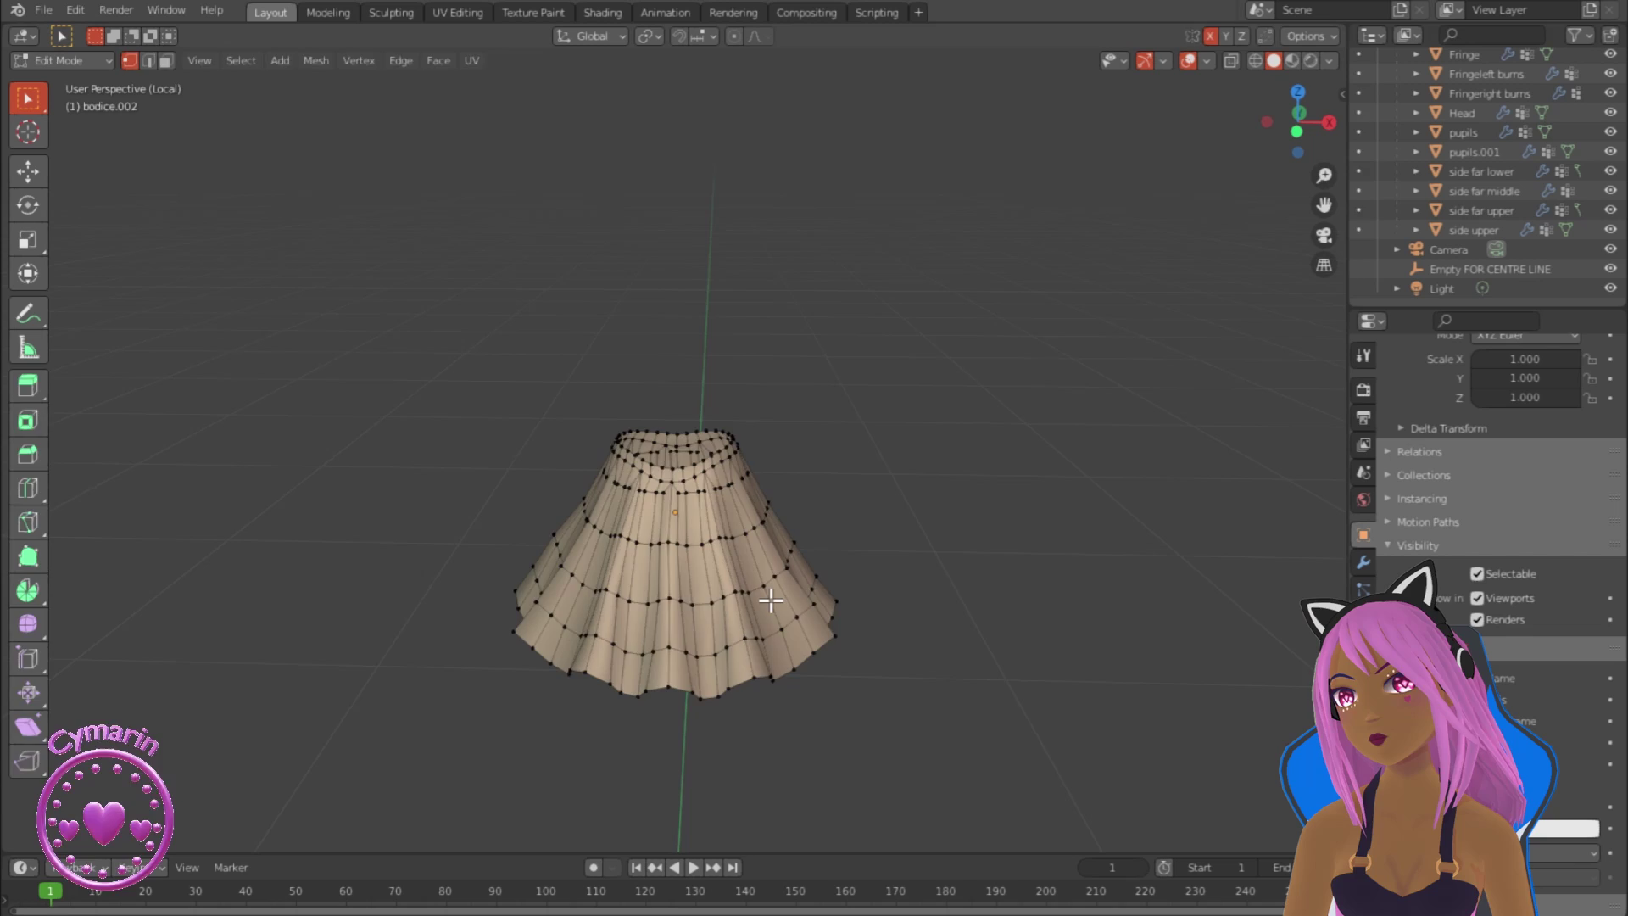
Step: Duplicate the entire skirt in place, shrink the copy inward and rotate it 3.73° around global Z
scroll(697, 571, down, 3)
key(a)
key(shift+d)
right_click(829, 605)
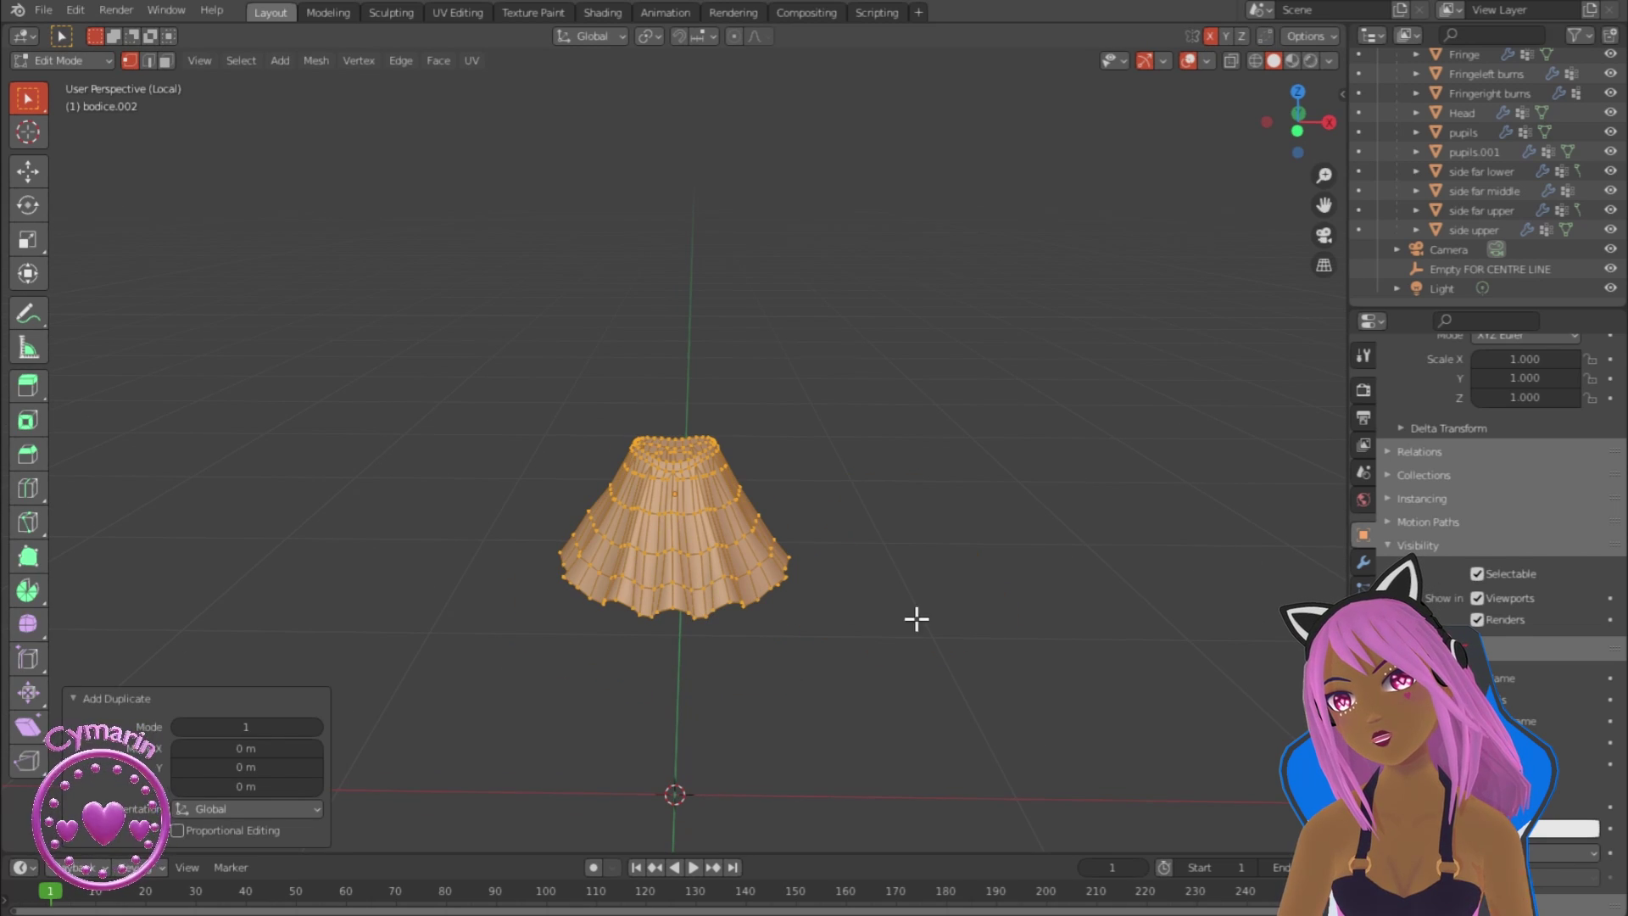
key(alt+s)
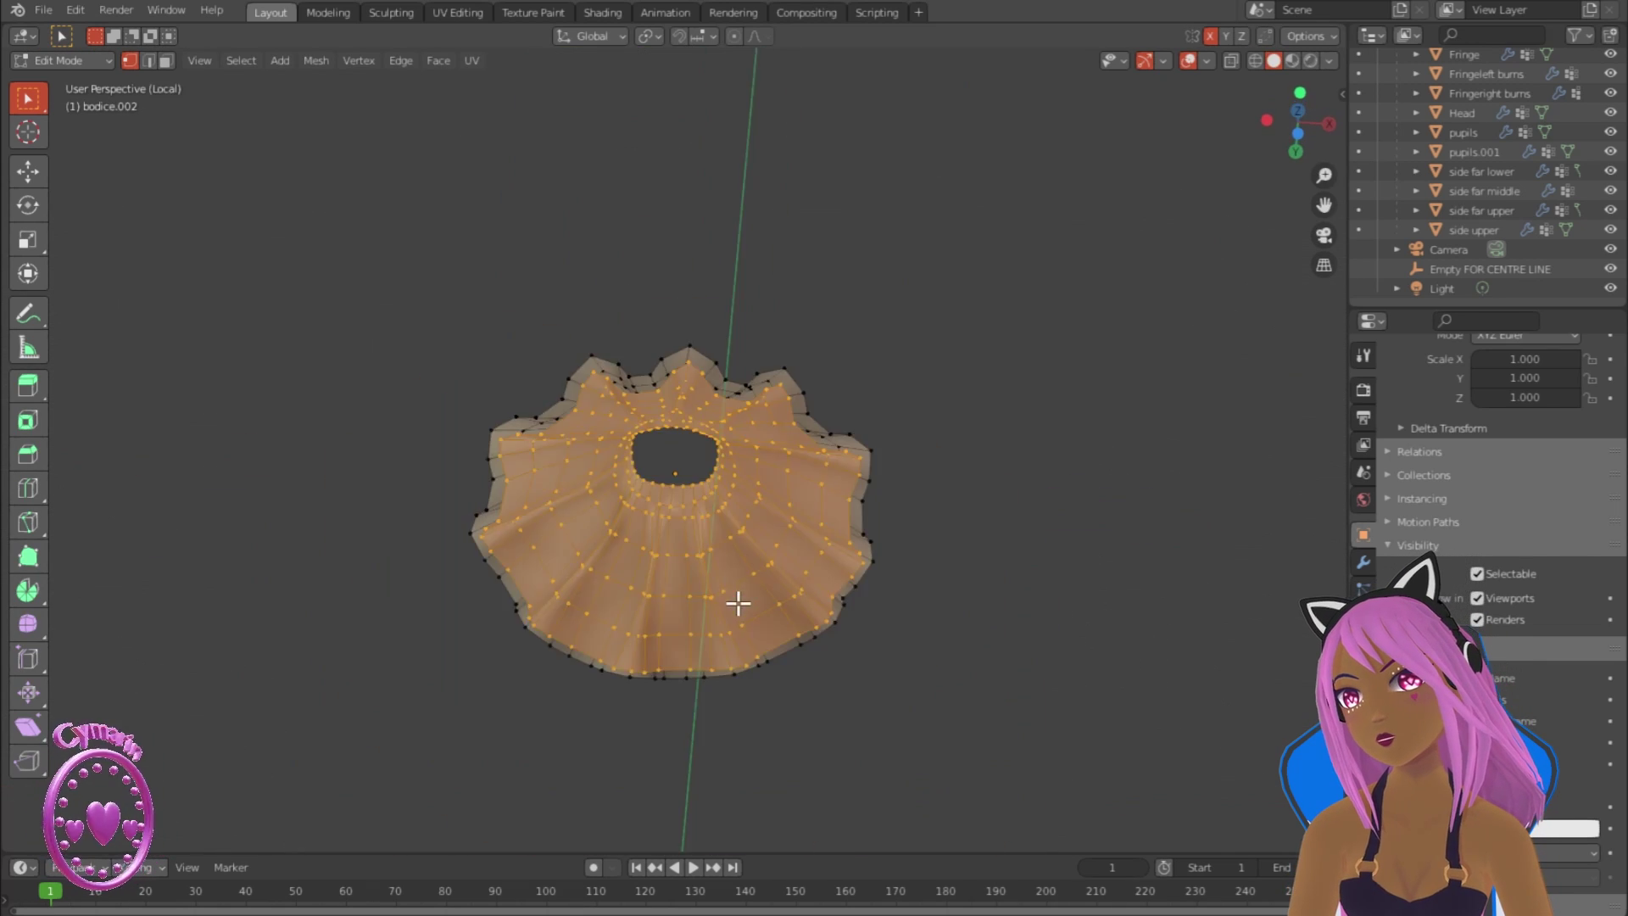
middle_drag(738, 599, 723, 738)
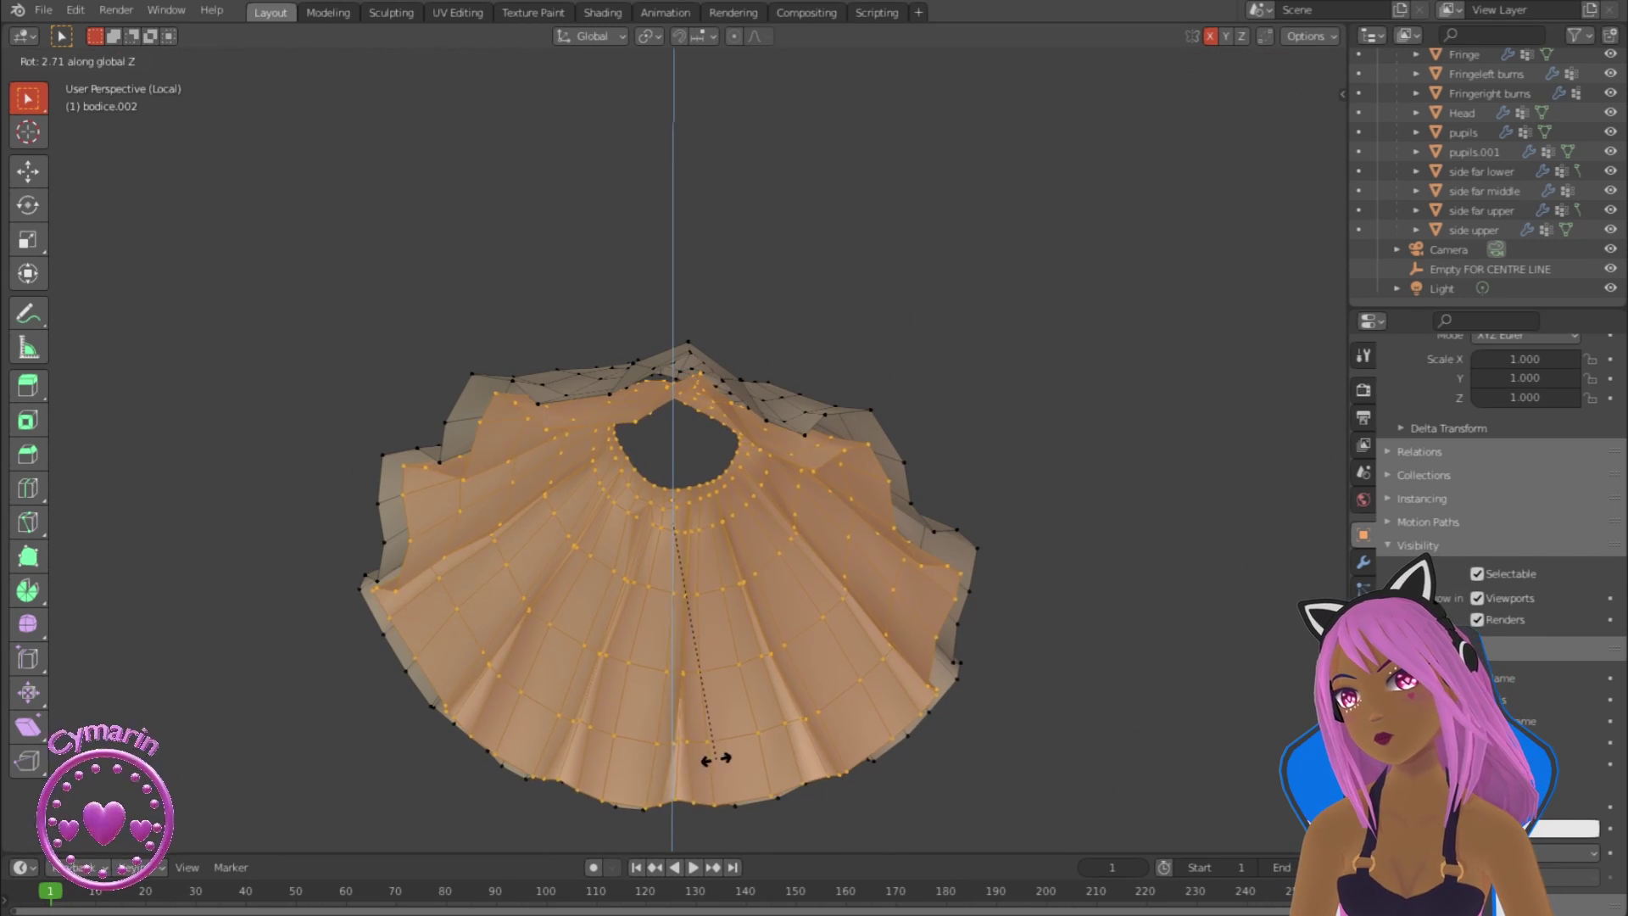
click(713, 773)
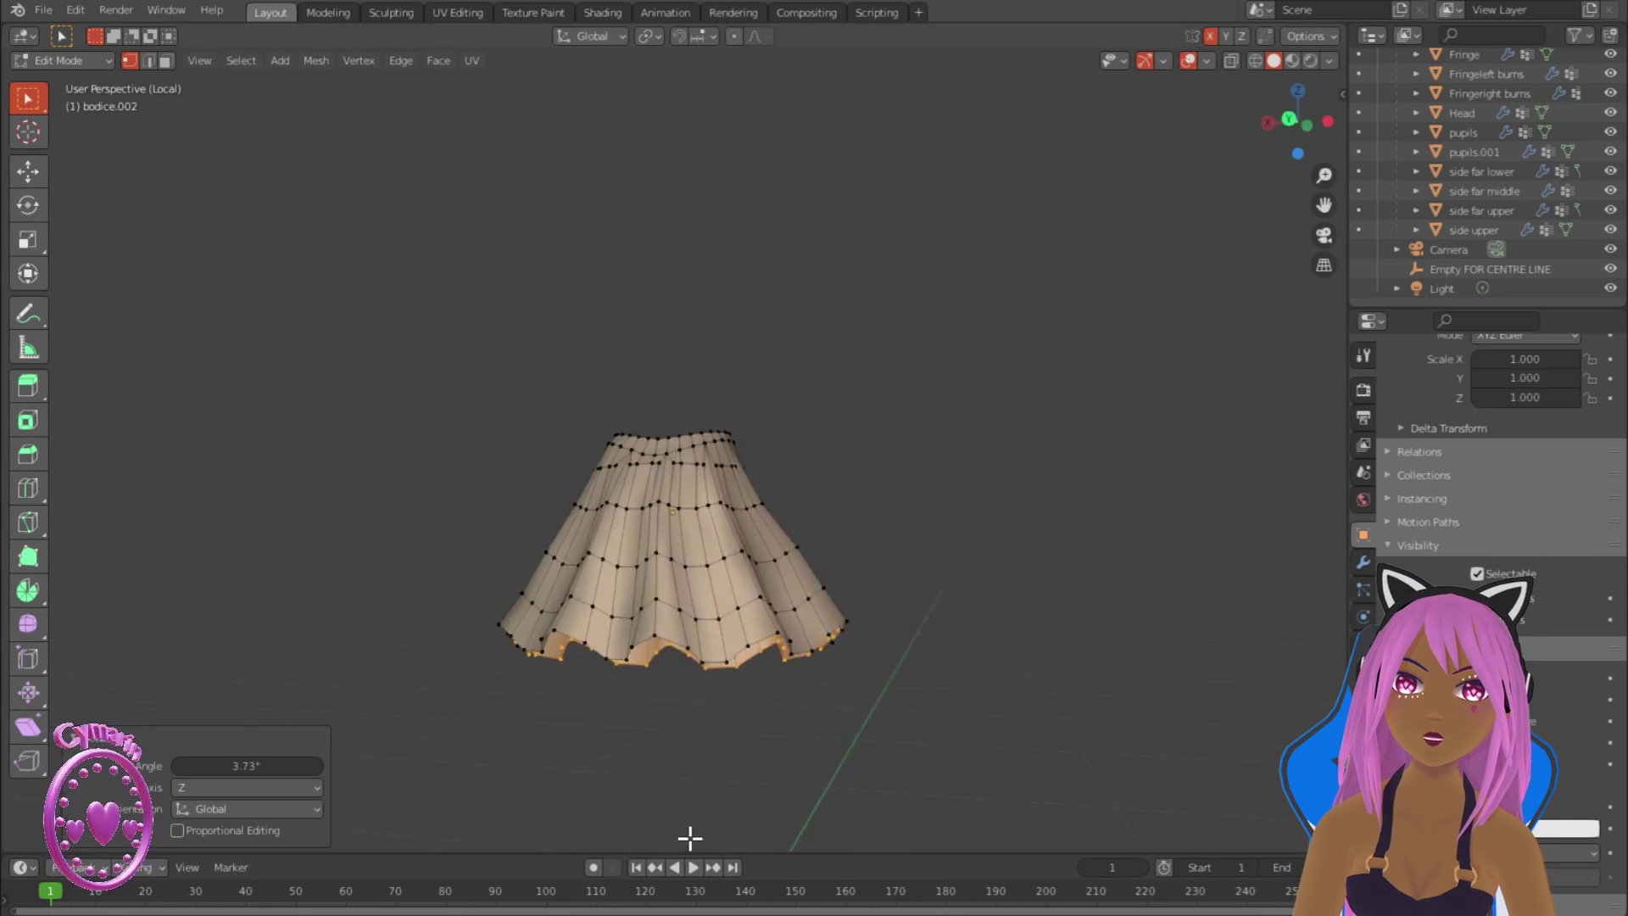
Step: Duplicate the skirt layer in place and shrink the copy inward by 0.0106 m
scroll(686, 836, up, 3)
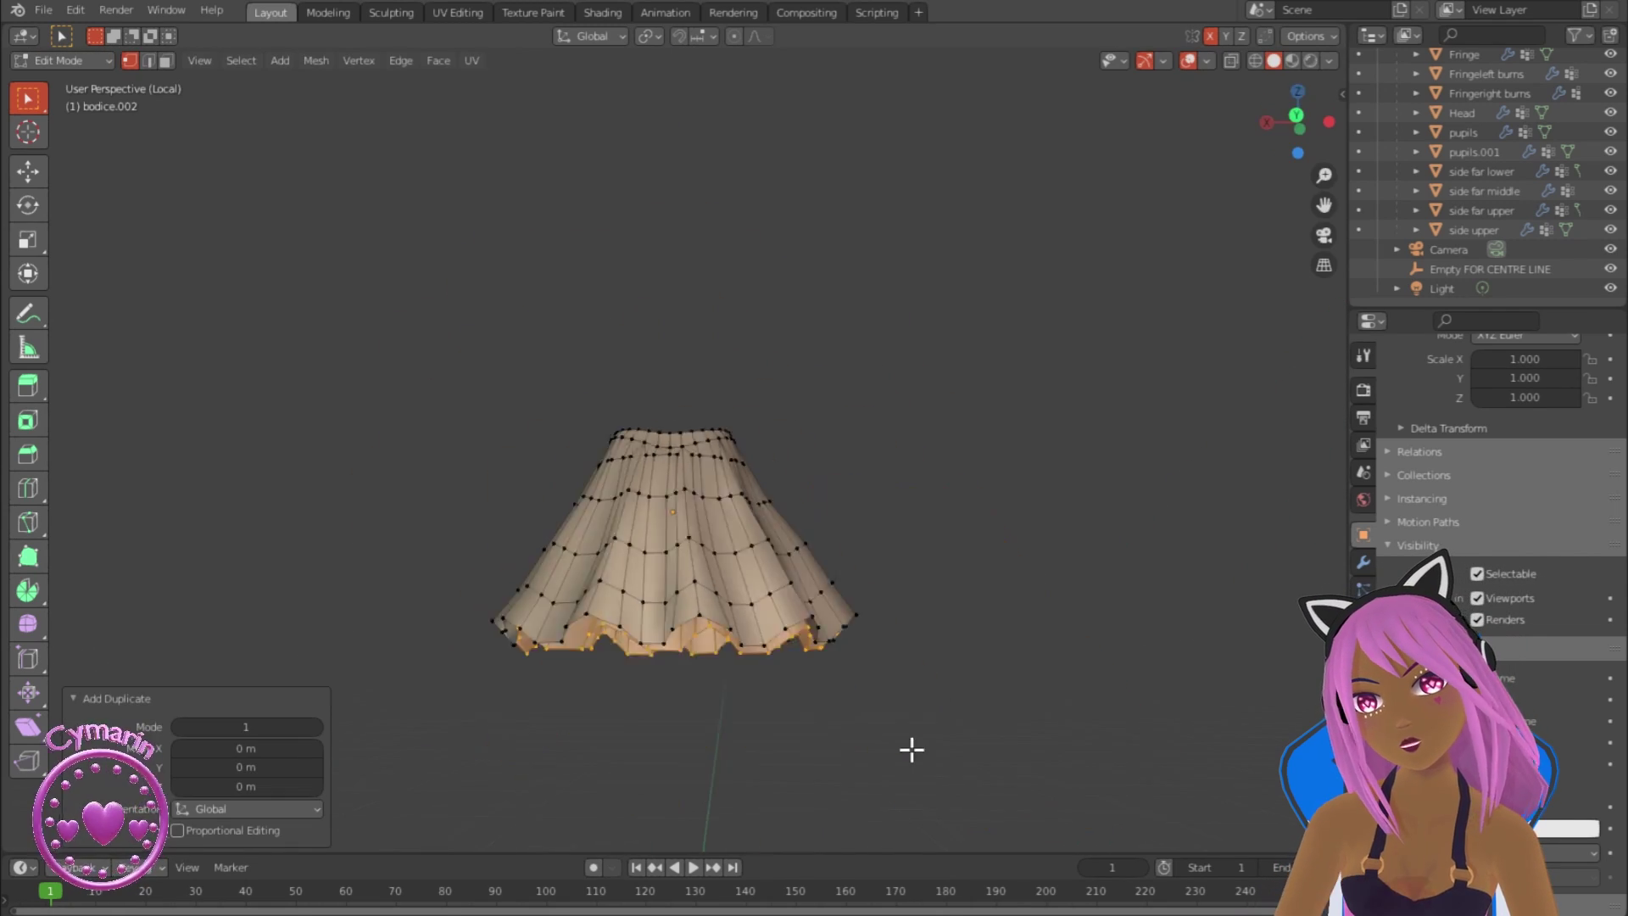
middle_drag(911, 749, 857, 656)
scroll(857, 656, up, 4)
key(alt+s)
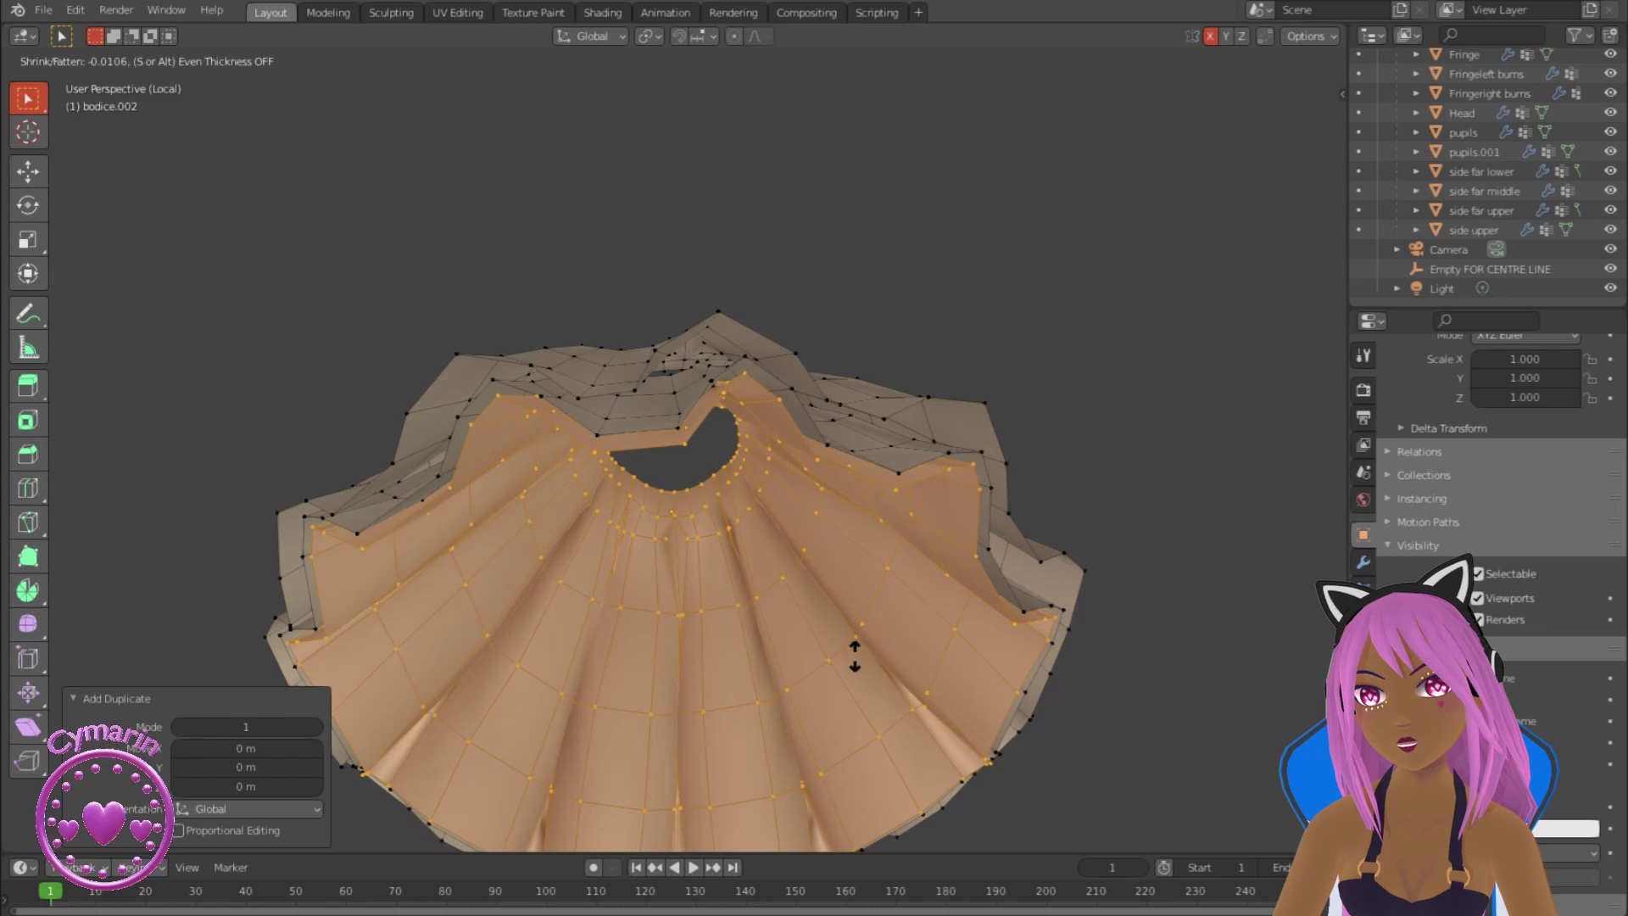
click(854, 653)
Step: Adjust the inner skirt layer's offset by 0.012 m and rotate it 3.04° around global Z
scroll(853, 653, down, 3)
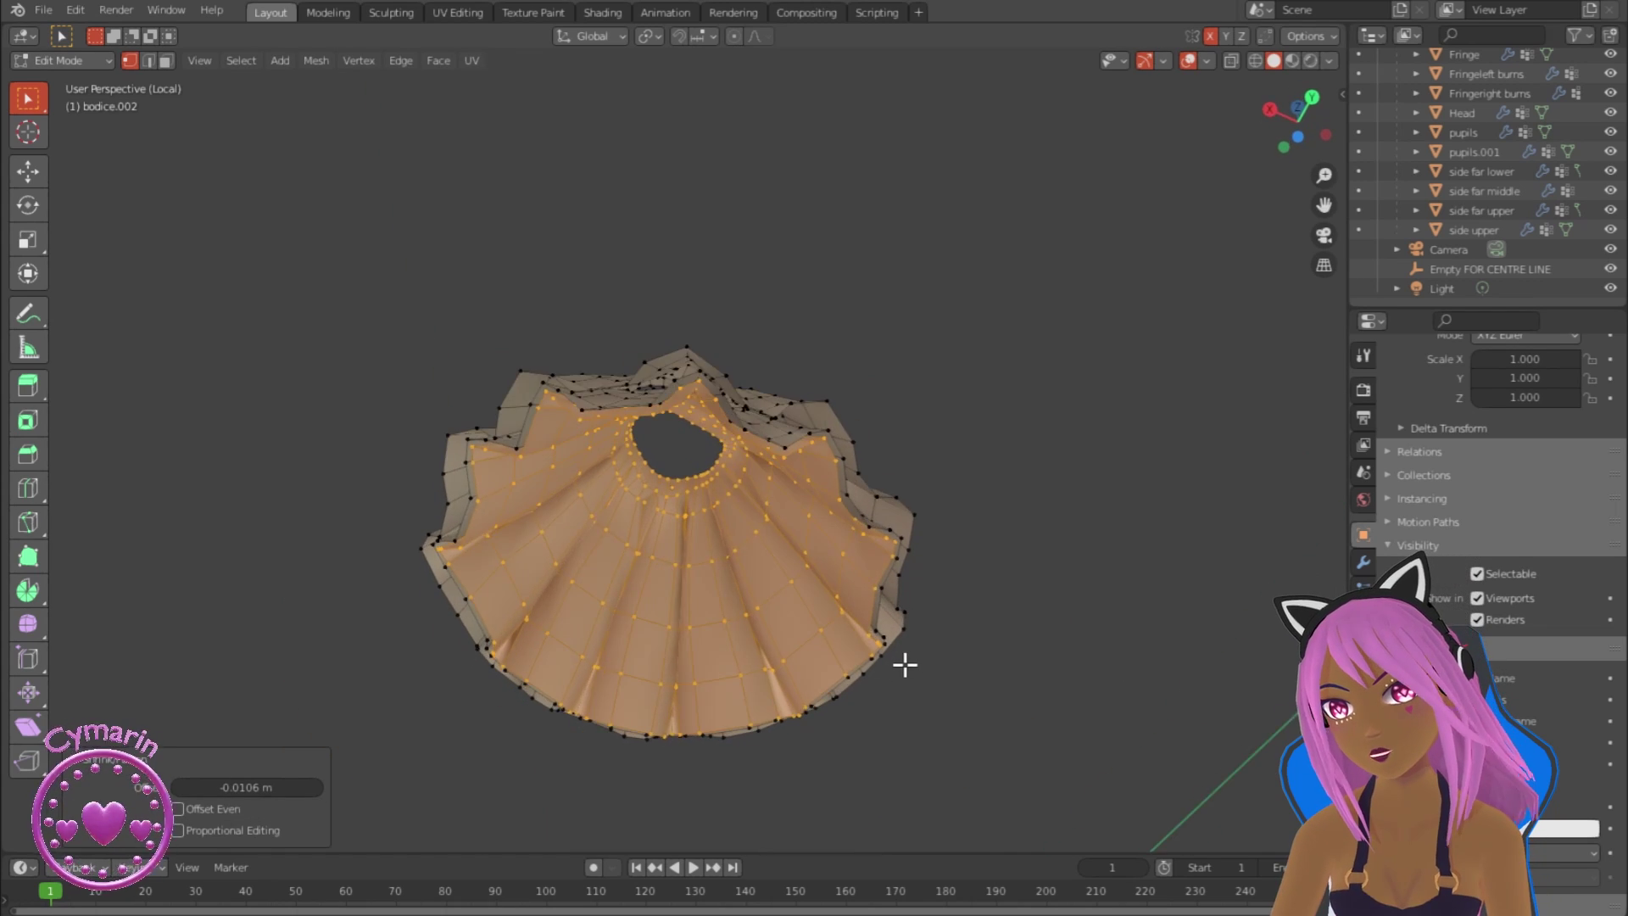
middle_drag(905, 664, 792, 651)
scroll(711, 712, up, 3)
click(720, 701)
scroll(720, 701, down, 4)
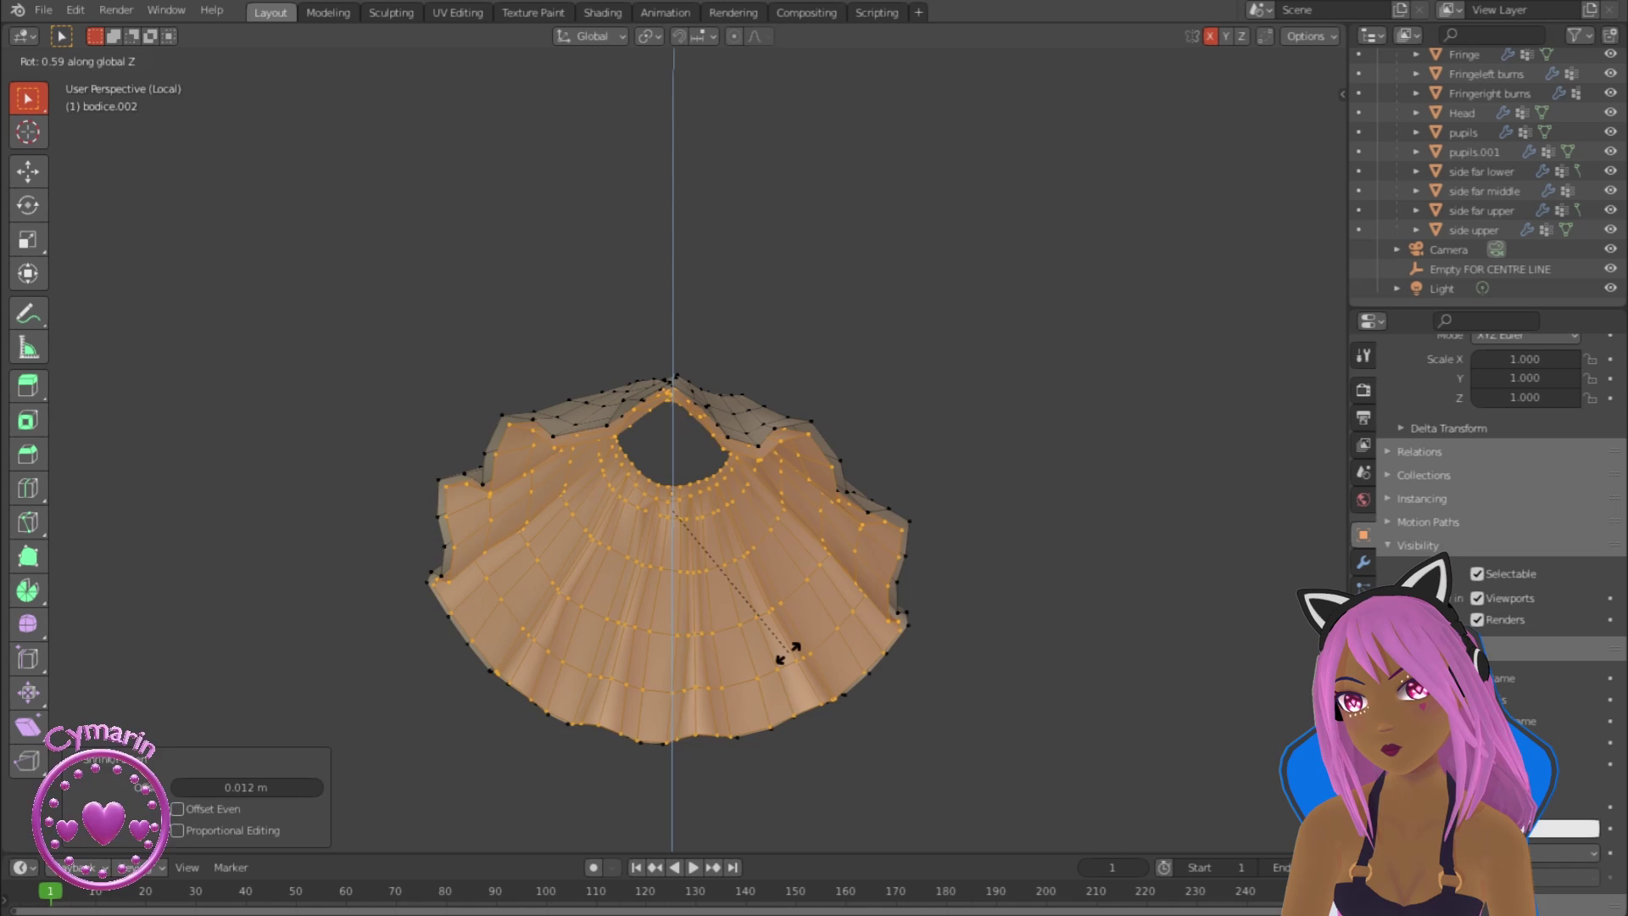
click(787, 663)
Step: Duplicate the underskirt layer in place and move the copy down 0.012723 m along Z
mouse_move(786, 663)
middle_down()
mouse_move(701, 723)
mouse_move(788, 635)
middle_up()
key(shift+d)
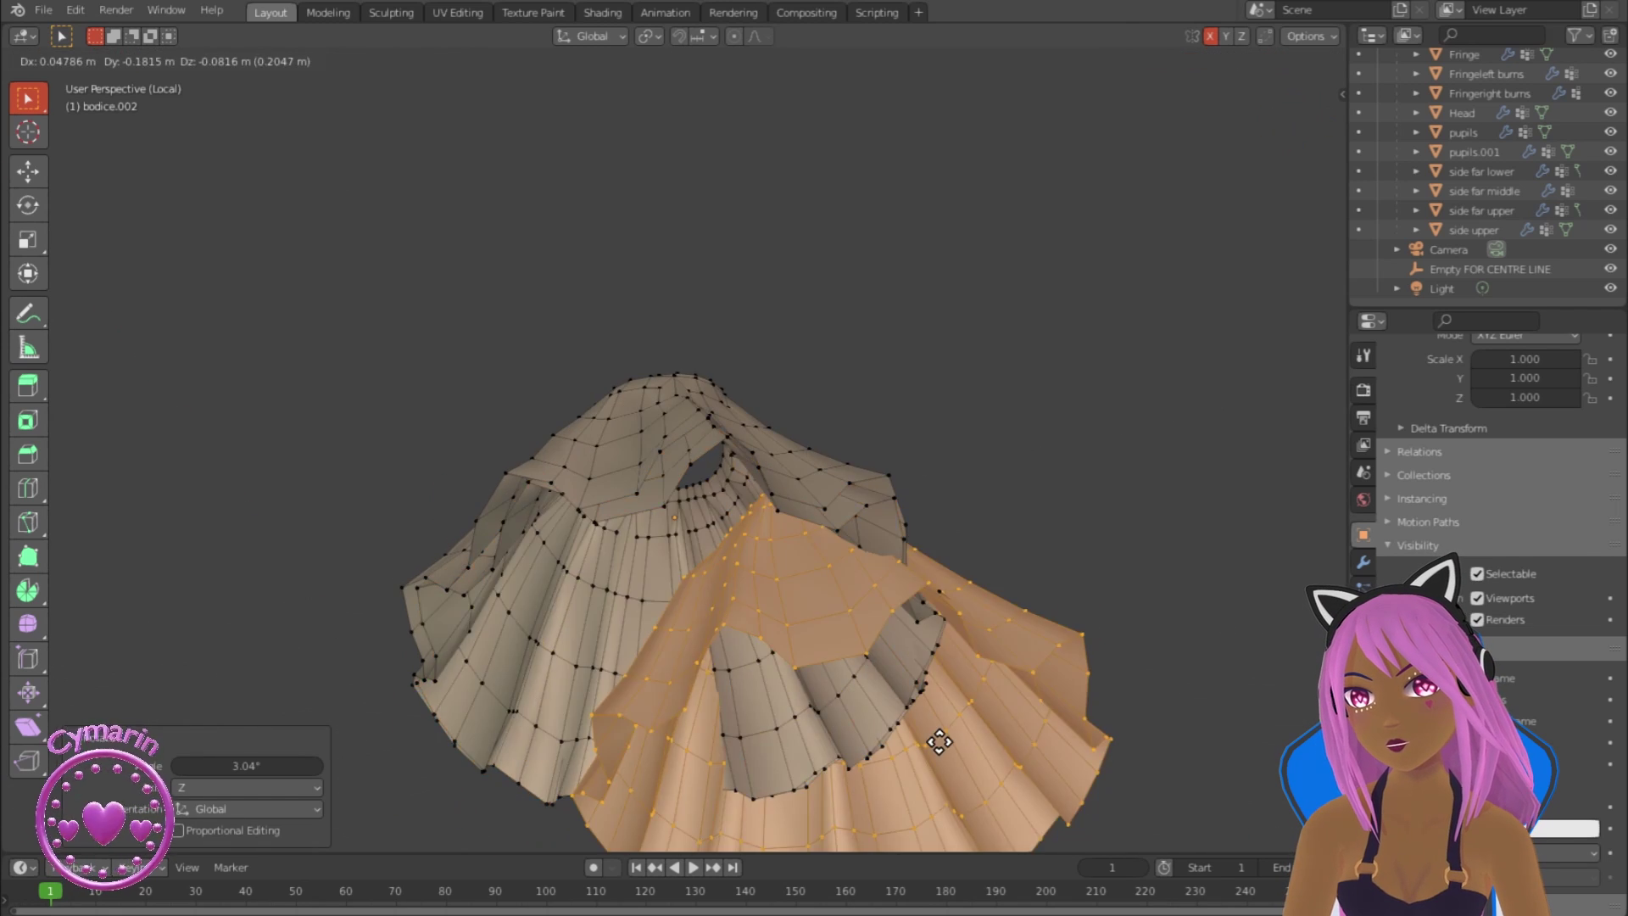
right_click(937, 741)
middle_drag(911, 734, 944, 749)
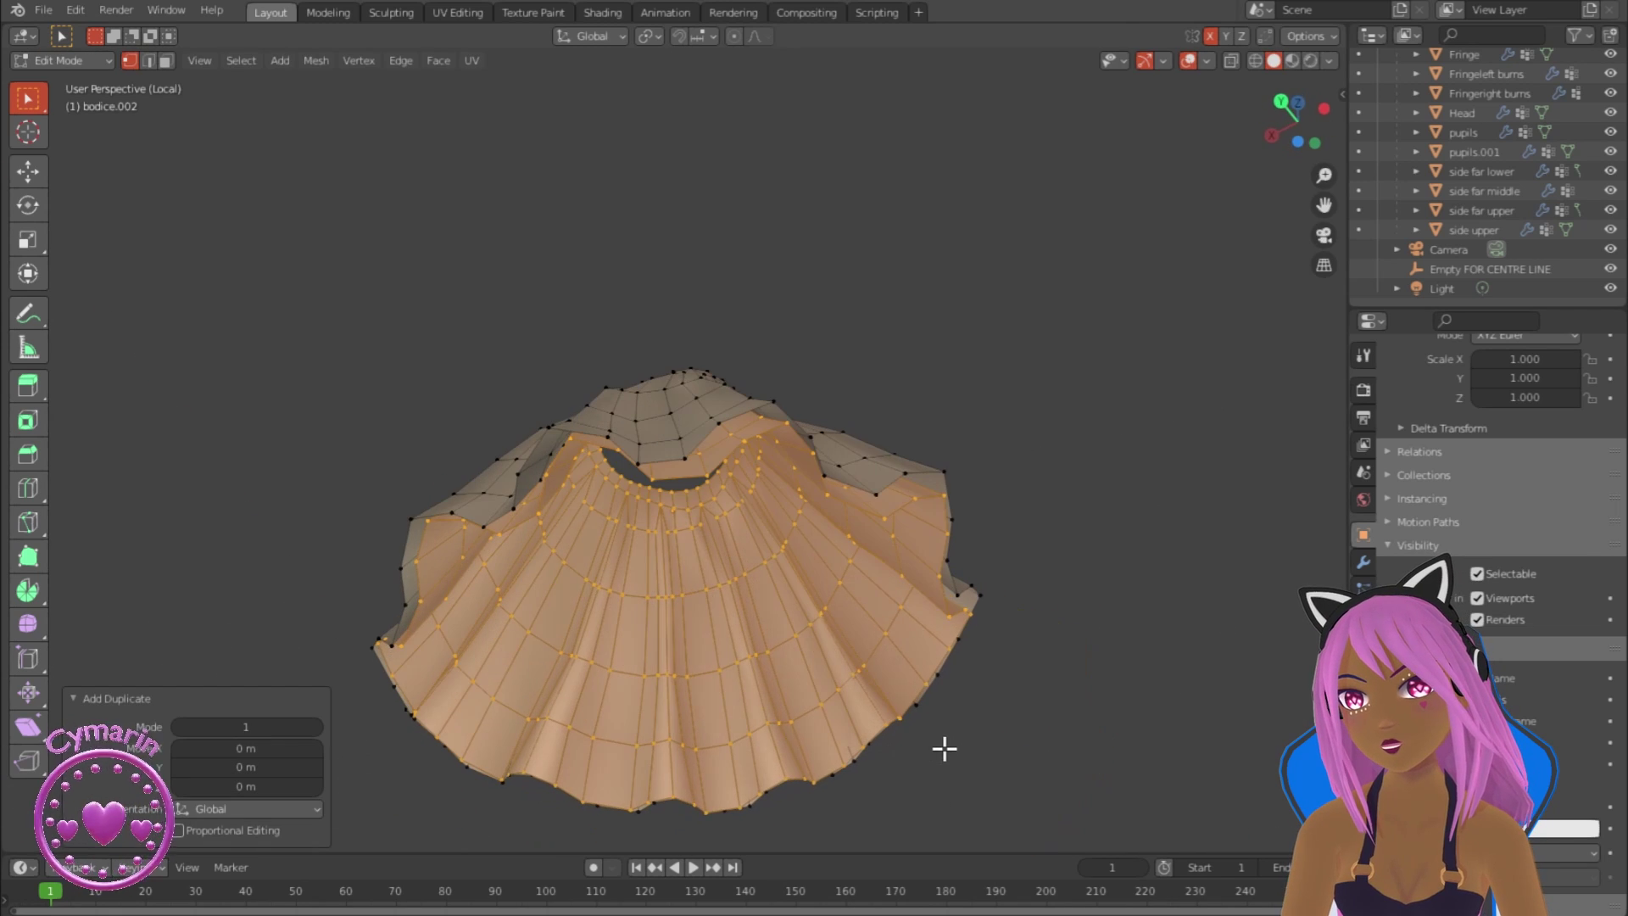
click(969, 712)
scroll(965, 699, down, 4)
middle_drag(946, 632, 906, 712)
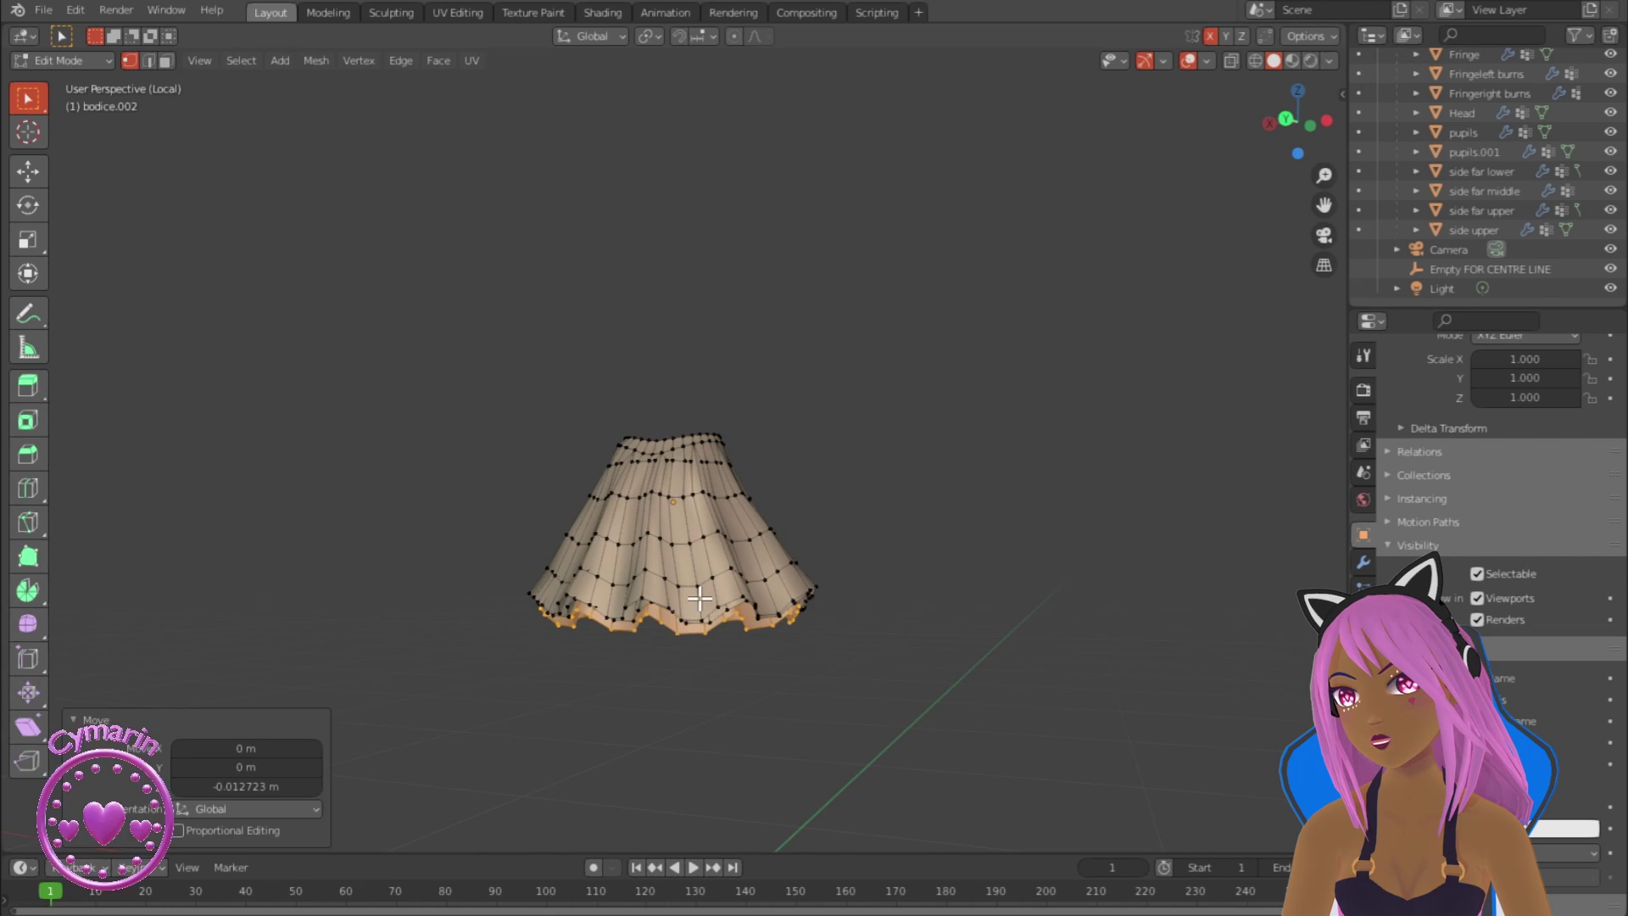
Step: Separate the two underskirt layers into their own objects and raise the innermost layer 0.001229 m along Z
scroll(639, 611, up, 5)
mouse_move(763, 691)
middle_down()
mouse_move(679, 402)
mouse_move(745, 629)
mouse_move(989, 690)
mouse_move(757, 639)
mouse_move(720, 585)
mouse_move(727, 560)
mouse_move(786, 711)
middle_up()
scroll(679, 401, down, 3)
scroll(848, 678, up, 3)
key(Tab)
key(p)
click(726, 556)
key(Tab)
key(Tab)
click(732, 631)
middle_drag(733, 630, 1056, 729)
key(Tab)
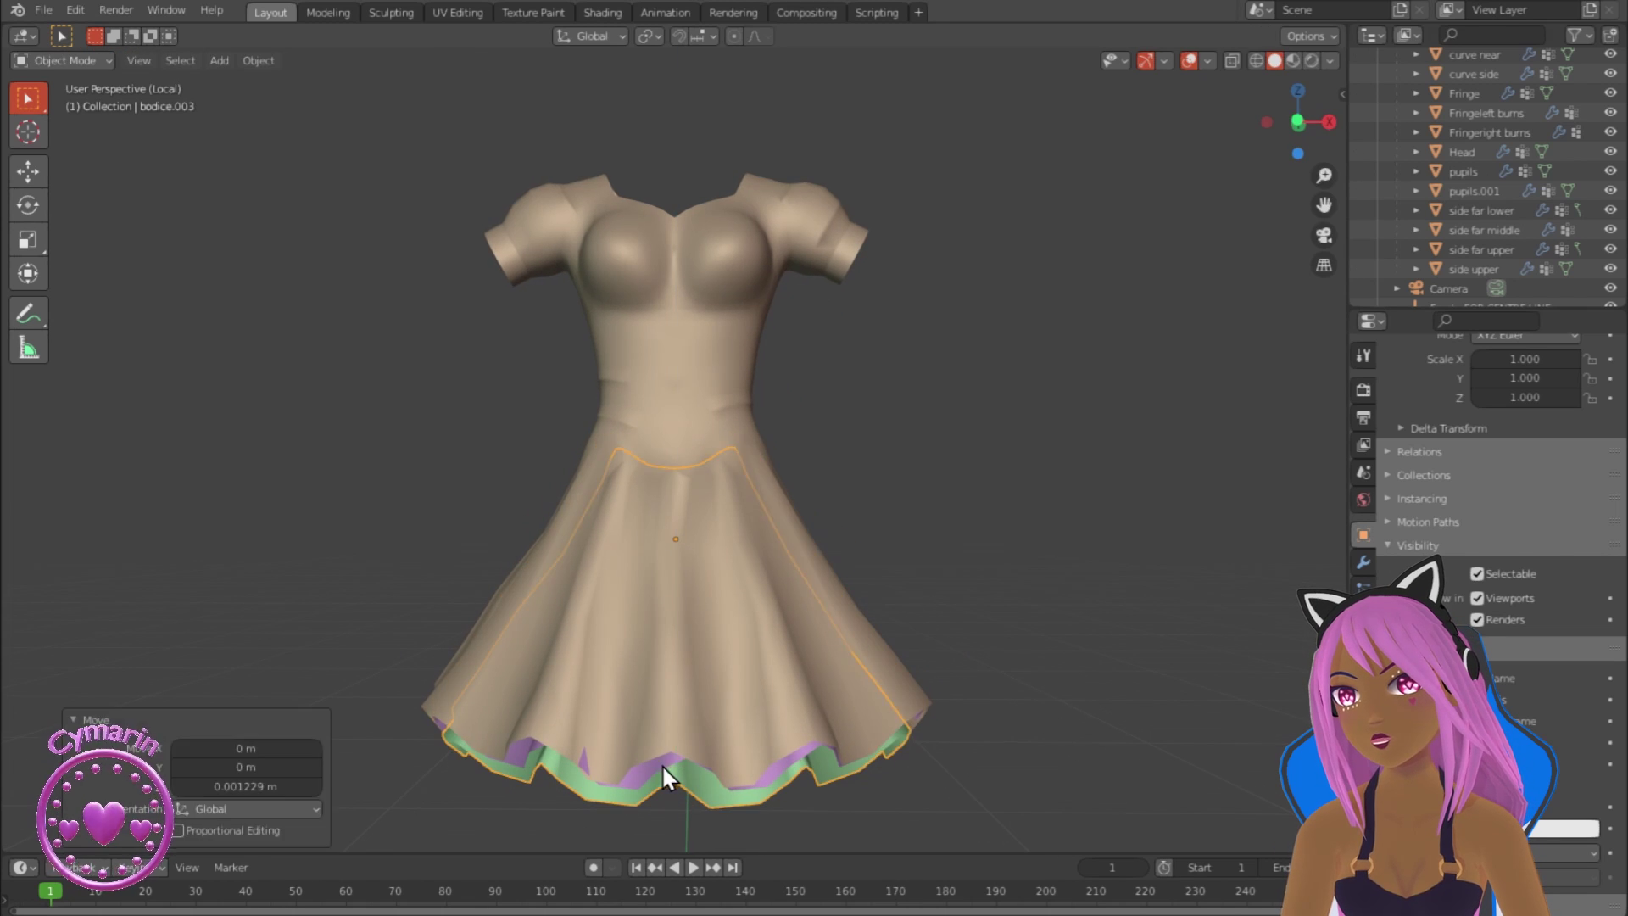
Step: Move the middle underskirt layer vertically so its hem shows in steps, and return to material preview shading
click(663, 766)
key(g)
key(z)
click(1057, 836)
key(Tab)
scroll(974, 763, down, 5)
mouse_move(1018, 780)
middle_down()
mouse_move(887, 720)
mouse_move(783, 524)
middle_up()
key(z)
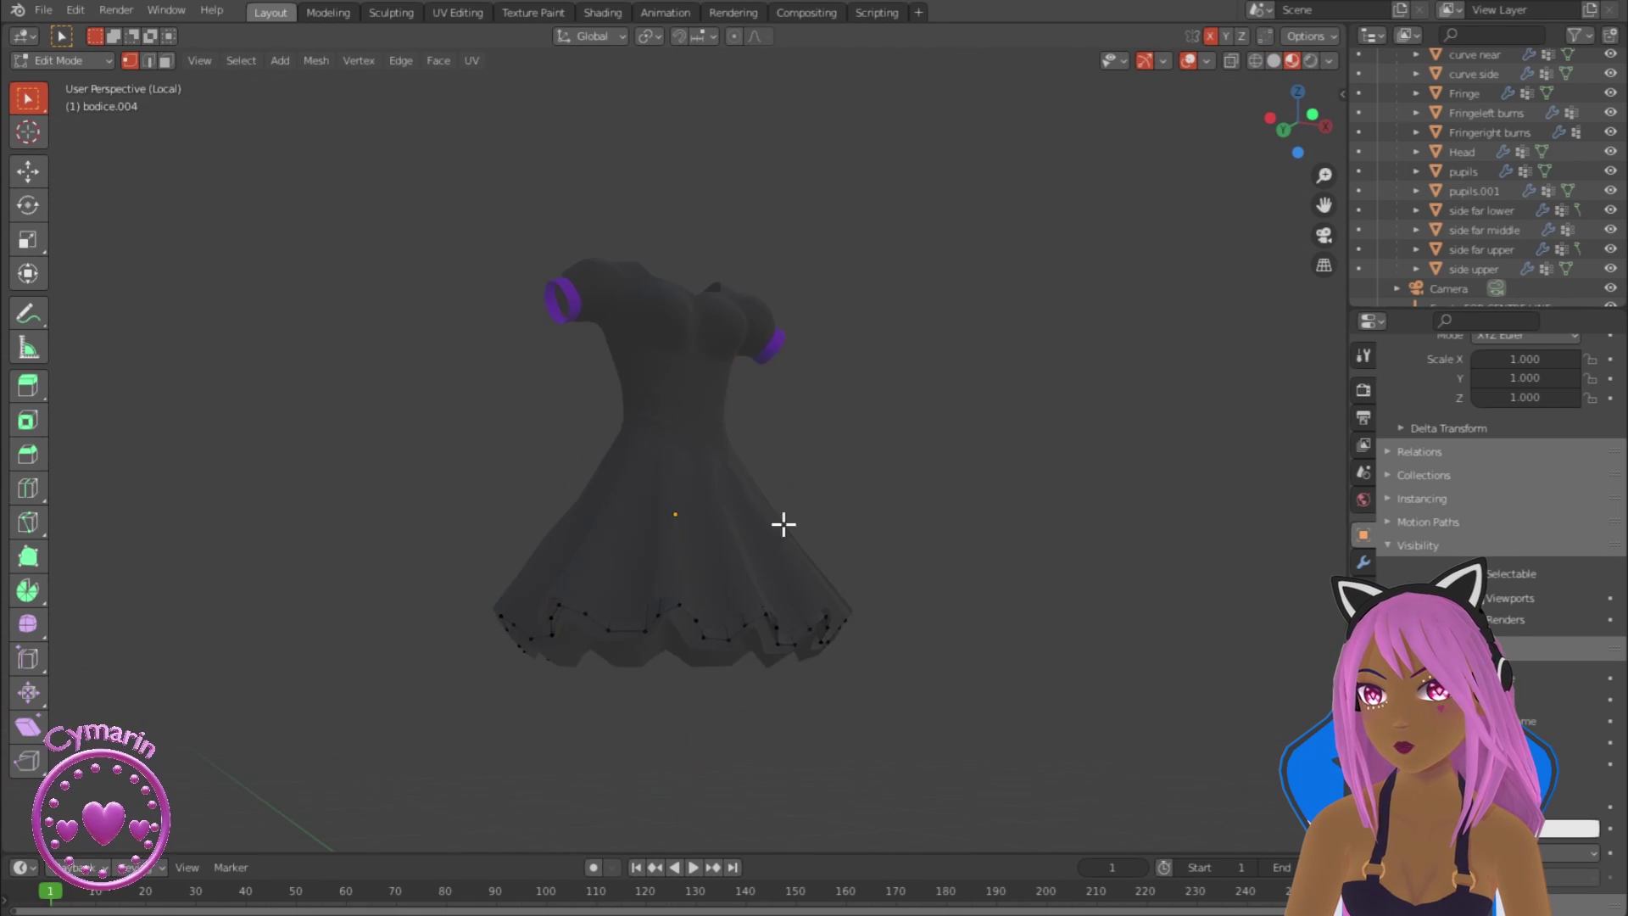
key(Tab)
Step: Remove both material slots from the innermost underskirt layer and assign it the existing purple material
click(721, 655)
middle_drag(721, 655, 878, 551)
scroll(883, 634, up, 2)
click(1363, 701)
click(1475, 411)
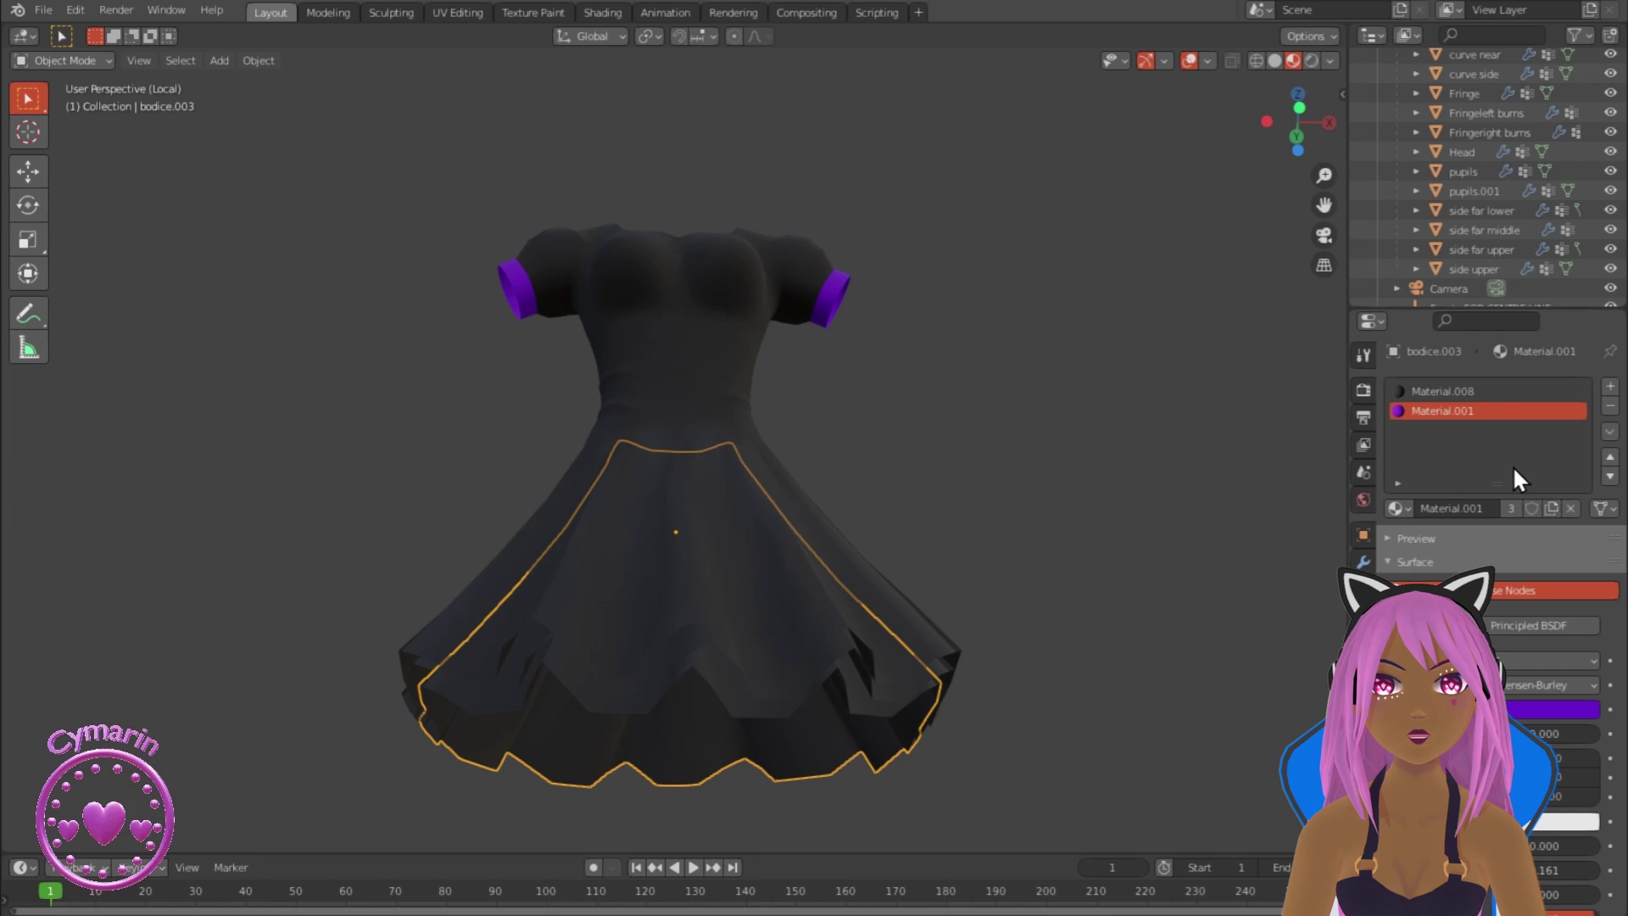
click(1609, 407)
click(1609, 407)
click(1400, 471)
click(1323, 519)
Step: Clear the material slots of the middle underskirt layer and give it the purple material too
click(675, 651)
click(1609, 407)
click(1609, 406)
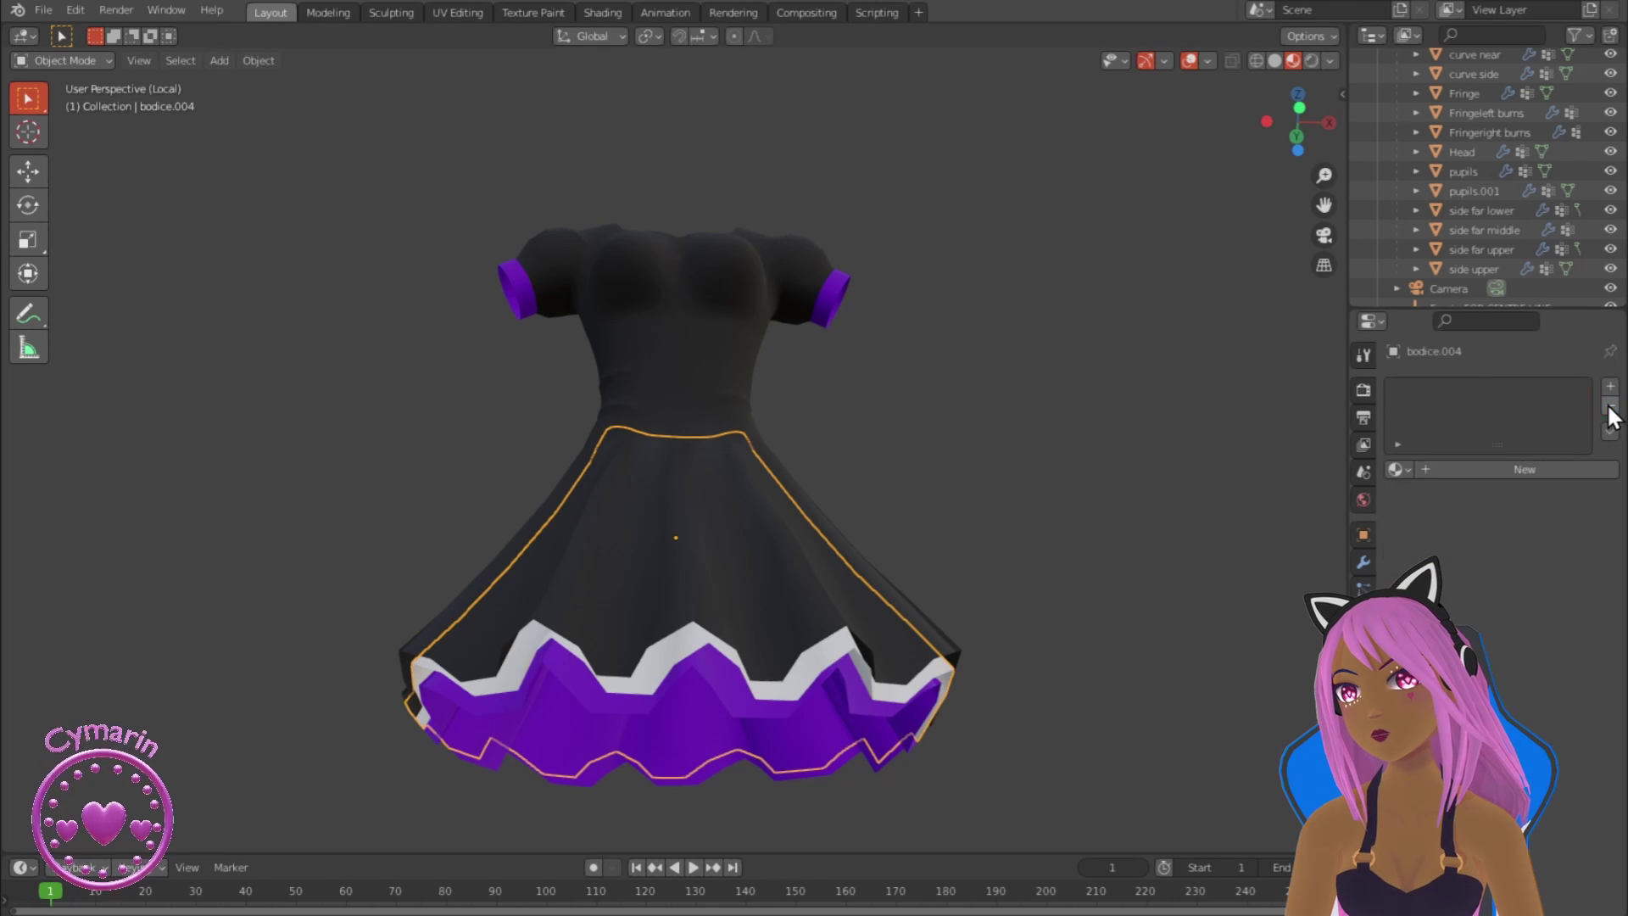
click(1400, 471)
click(1323, 519)
scroll(963, 524, down, 3)
key(Tab)
key(Tab)
Step: Exit local view, add a Solidify modifier with 0.003 m thickness to the main dress and inspect it on the character
key(KP_Divide)
middle_drag(939, 645, 917, 566)
scroll(917, 566, up, 2)
click(600, 491)
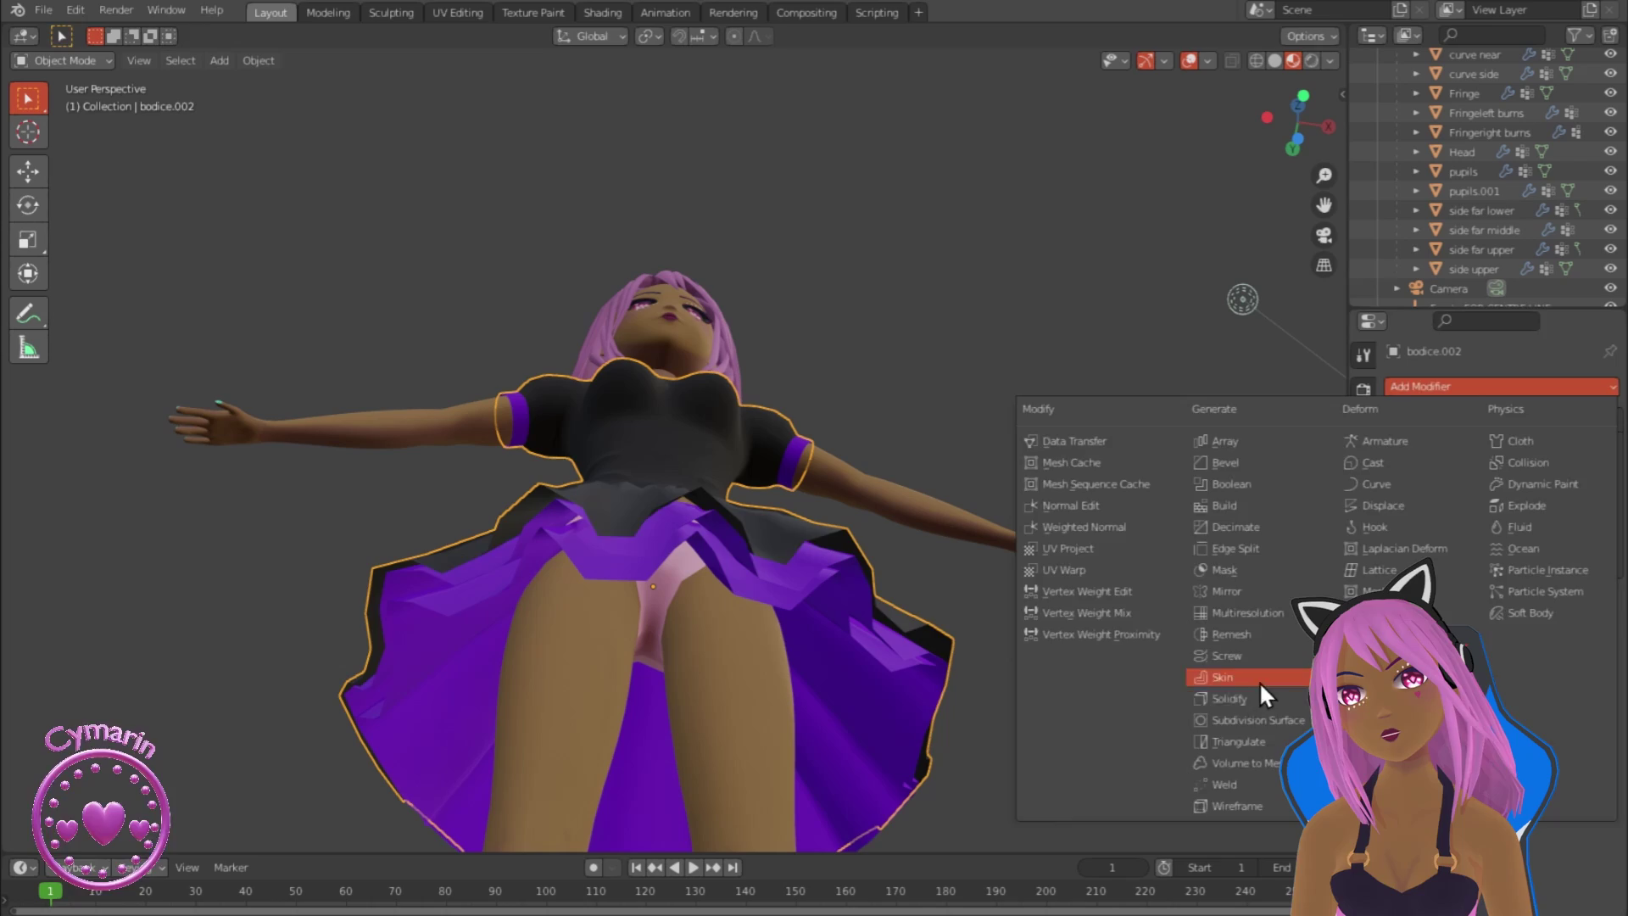
click(1260, 697)
scroll(588, 816, down, 2)
middle_drag(932, 686, 984, 149)
scroll(980, 756, up, 2)
scroll(980, 756, down, 2)
scroll(833, 566, up, 5)
middle_drag(670, 543, 678, 461)
scroll(679, 461, down, 5)
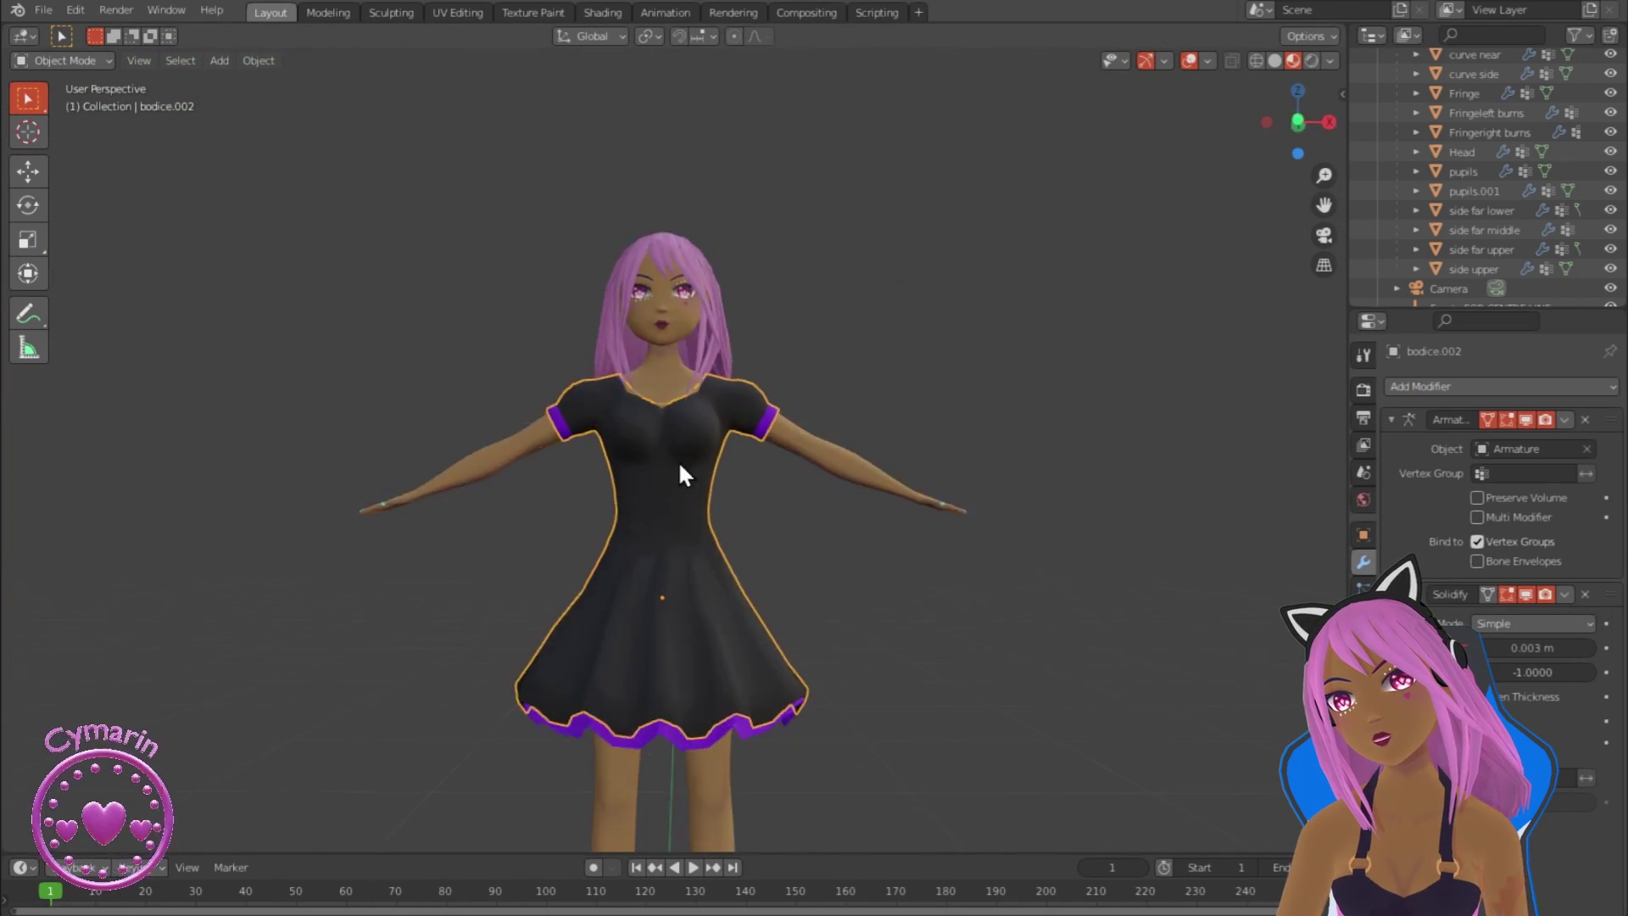
Step: Add a Solidify modifier to the middle underskirt layer
scroll(660, 522, up, 4)
middle_drag(675, 696, 678, 551)
click(835, 509)
click(1444, 394)
click(1254, 700)
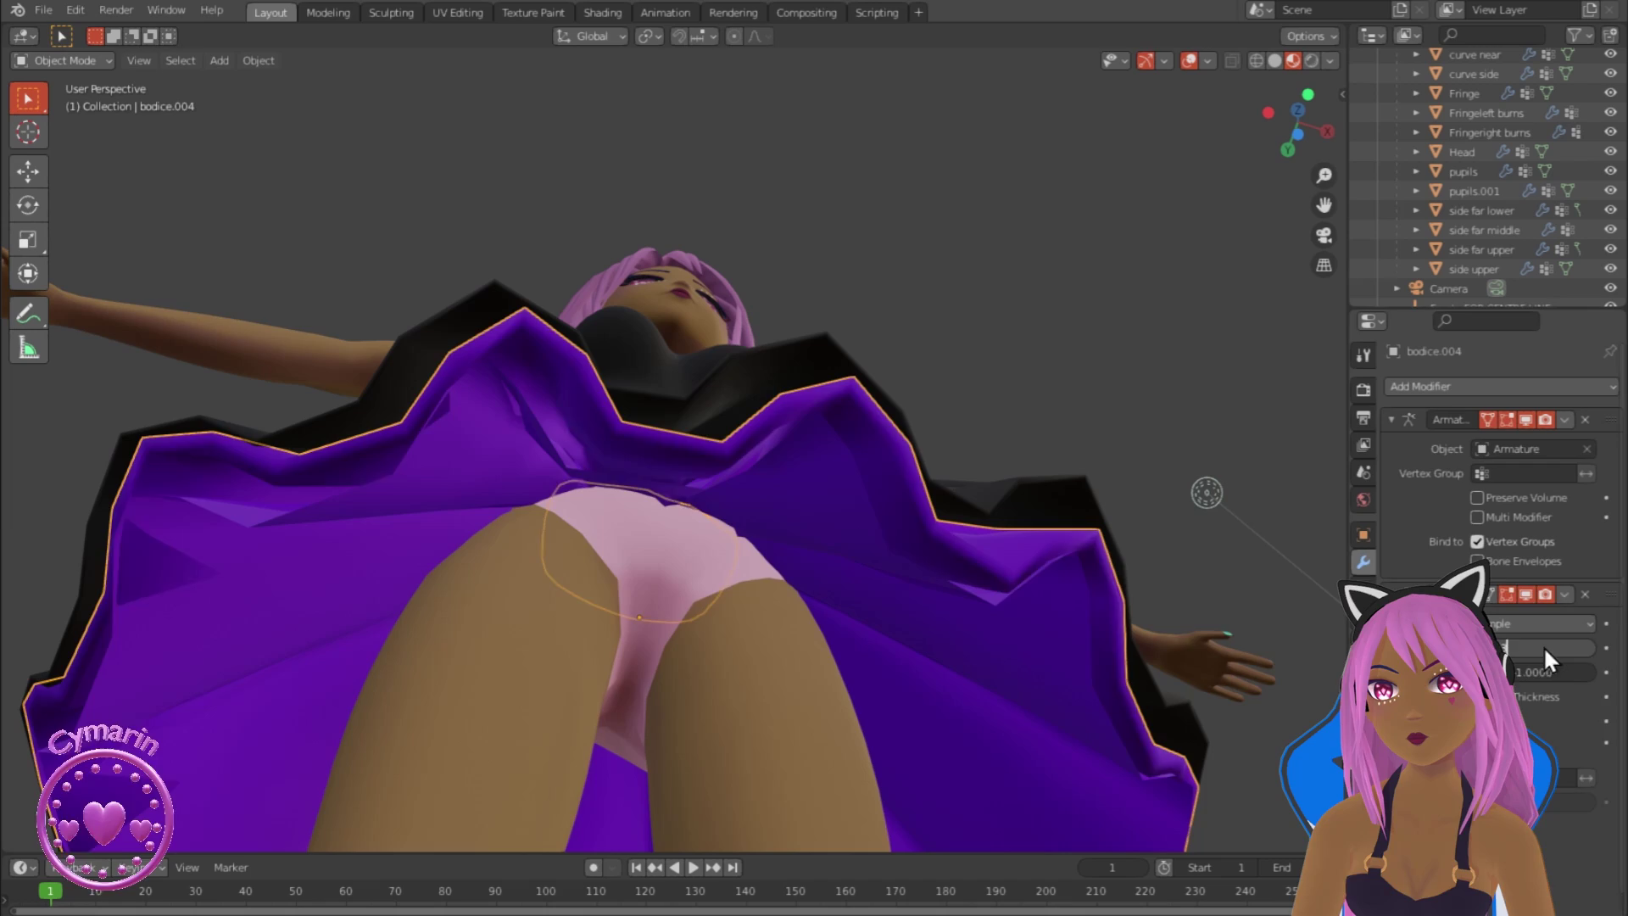
Step: Add a Solidify modifier with 0.003 m thickness to the innermost underskirt layer and check the full outfit
scroll(1077, 570, up, 2)
click(1083, 563)
click(1444, 390)
click(1237, 702)
key(BackSpace)
key(BackSpace)
key(BackSpace)
text(03)
key(Return)
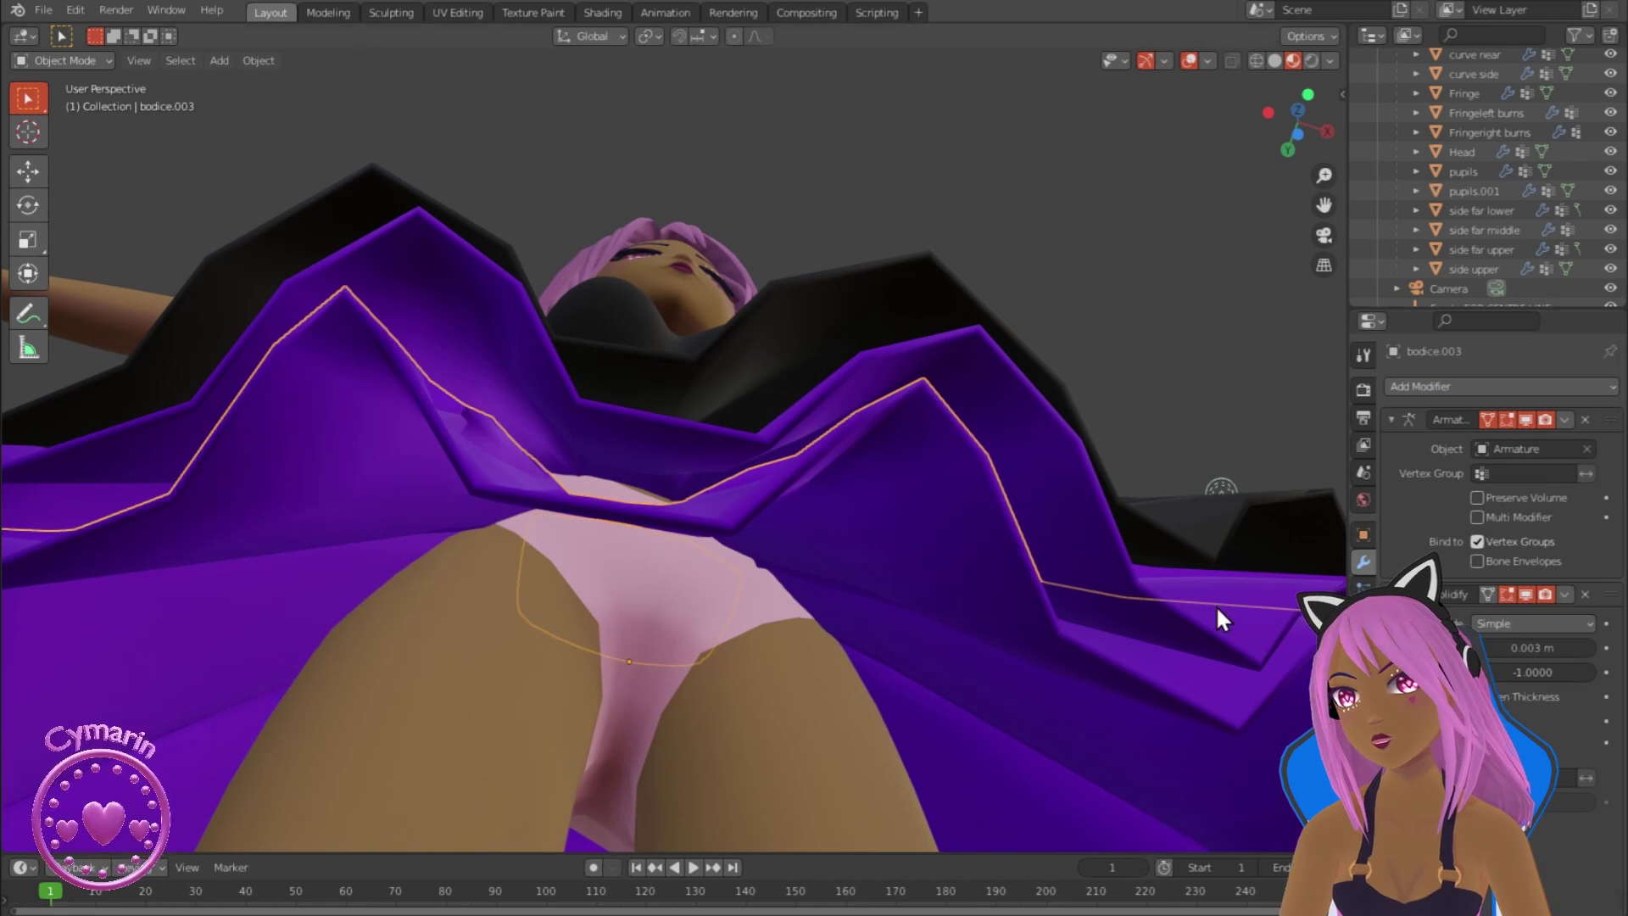
scroll(1102, 597, down, 6)
middle_drag(975, 585, 665, 629)
scroll(665, 629, up, 2)
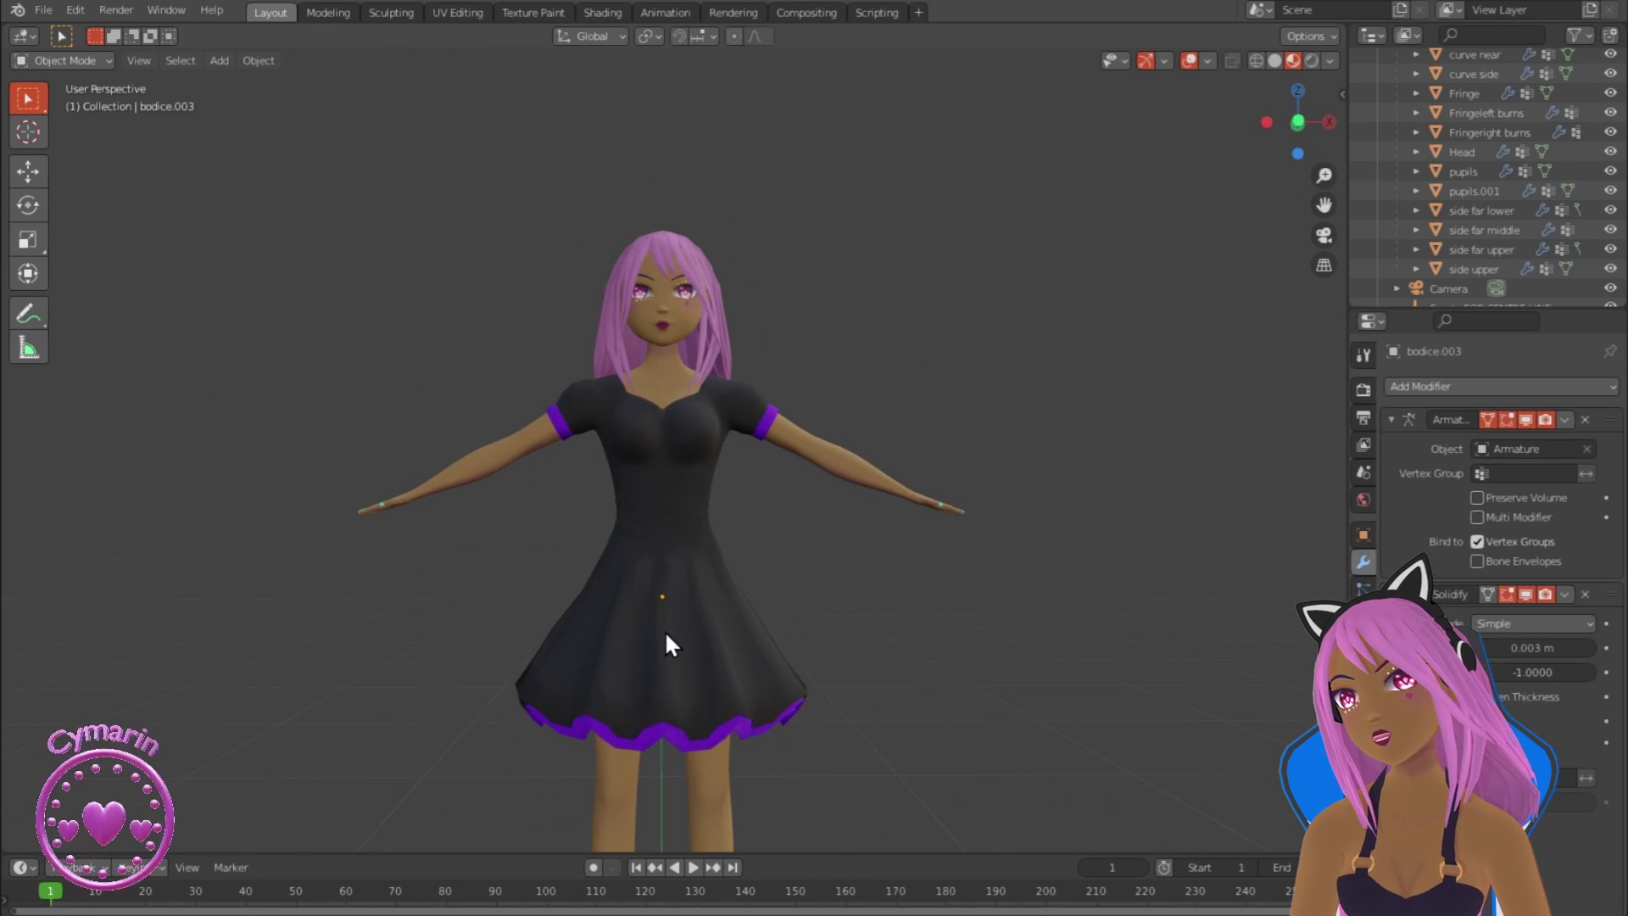
Step: Isolate the main dress in local view and mark seams down its sides from the underarms to the hem
key(KP_Divide)
key(Tab)
middle_drag(866, 346, 739, 383)
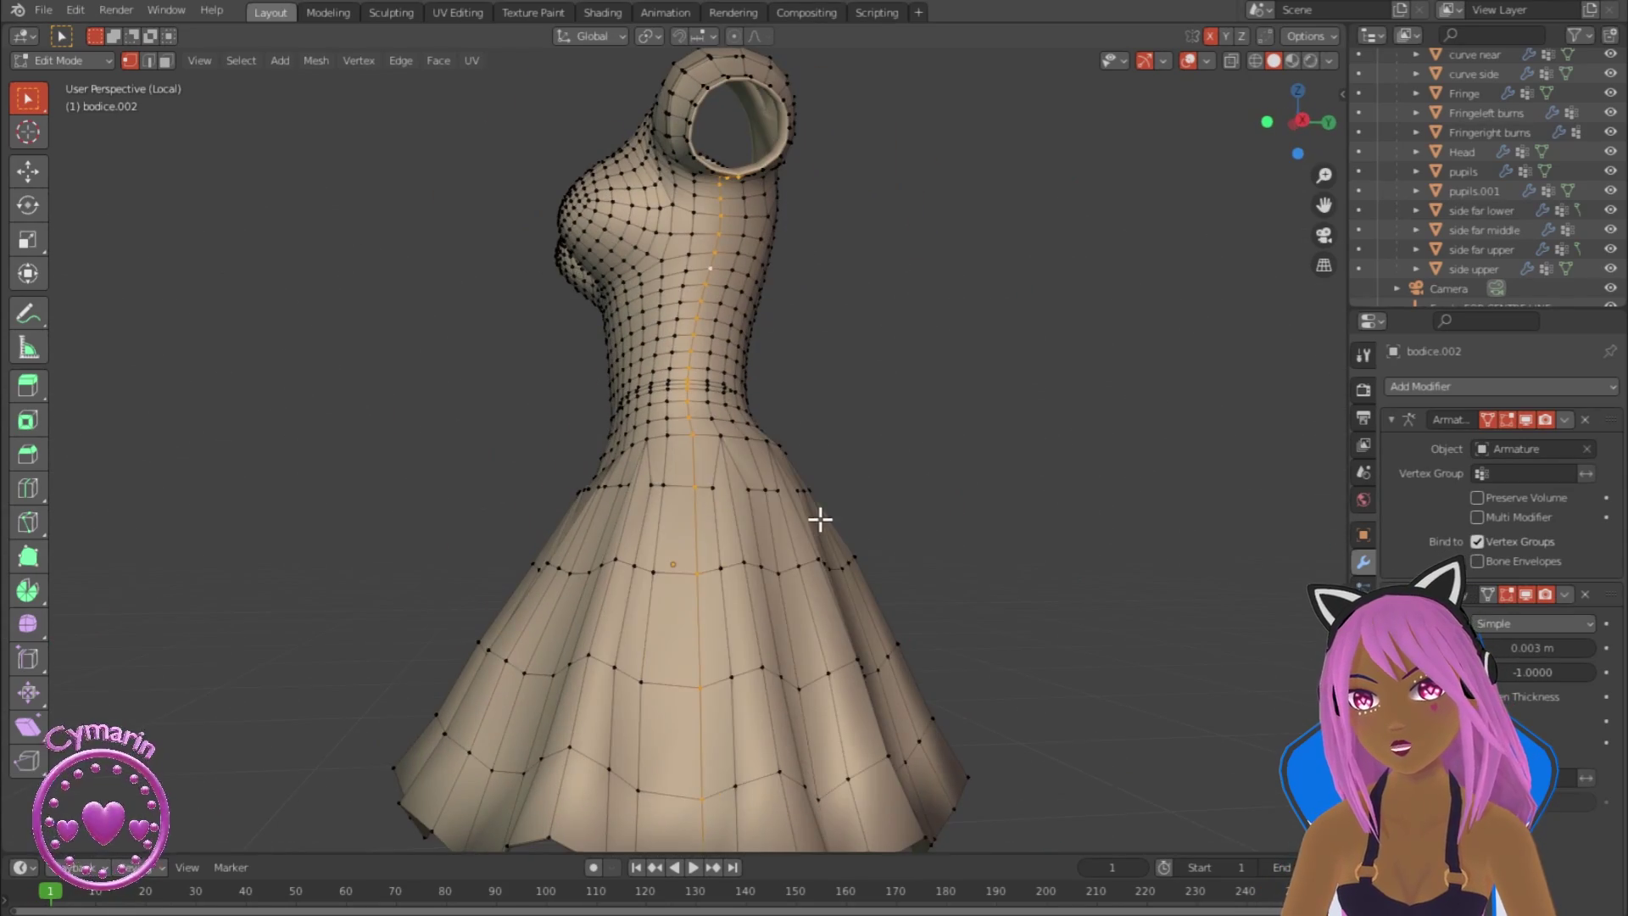
right_click(820, 520)
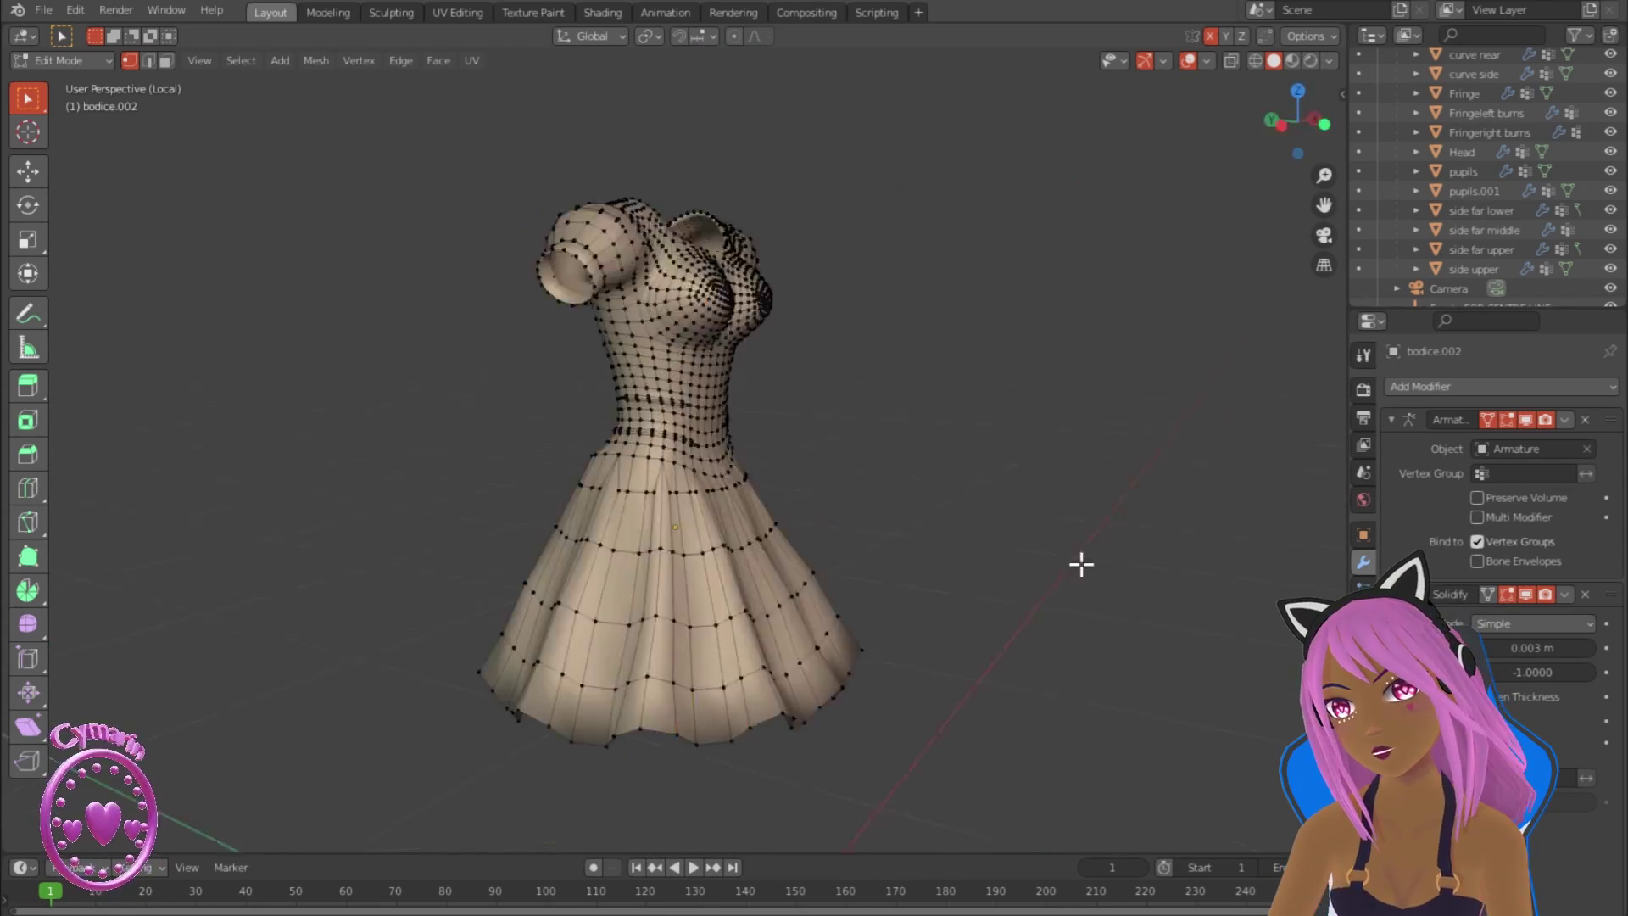
middle_drag(1079, 563, 679, 503)
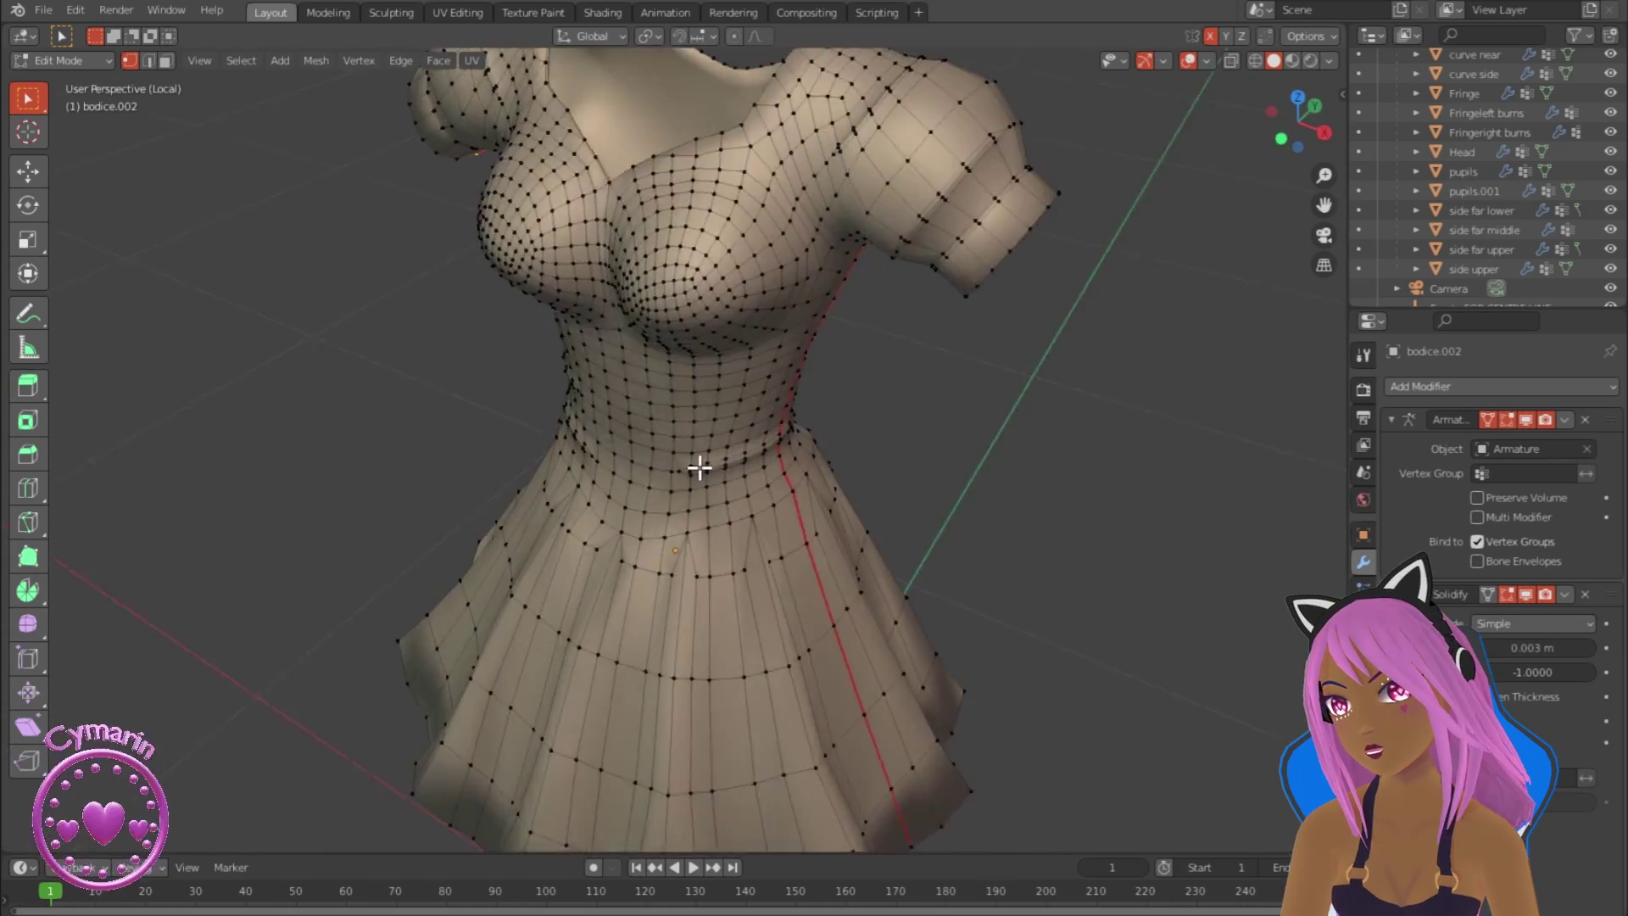
middle_drag(700, 467, 1095, 291)
Step: Mark a seam along the selected lengthwise edge line running from the shoulder to the cuff of one sleeve
click(1055, 367)
scroll(1051, 365, down, 3)
middle_drag(1047, 360, 803, 367)
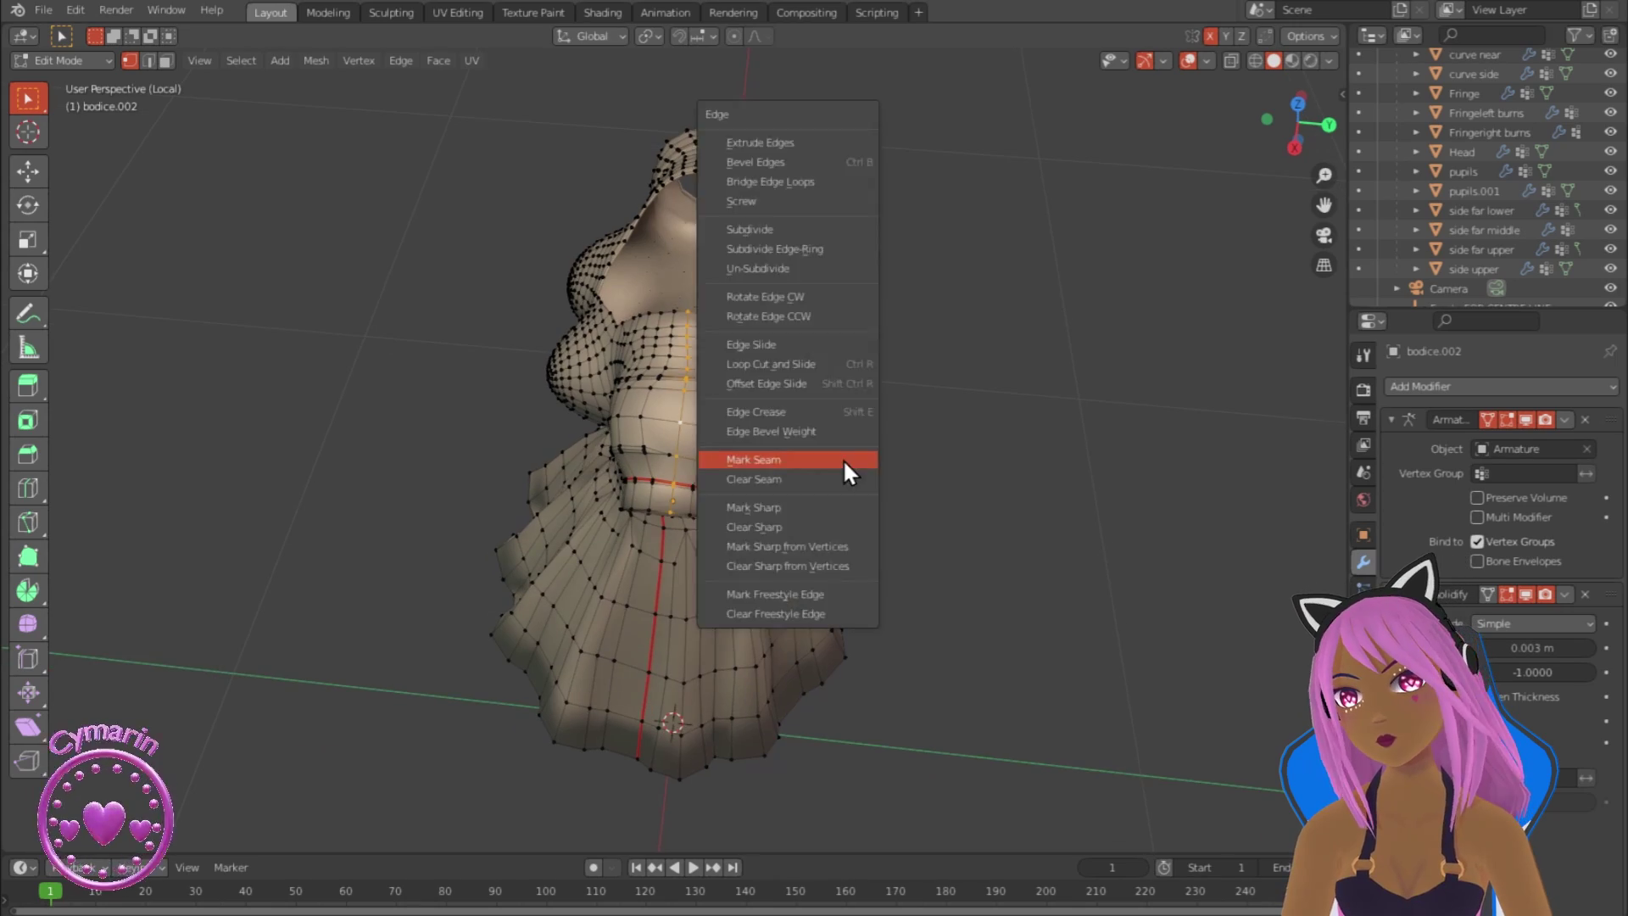
click(843, 460)
Step: Mark a seam around the edge loop where the opposite sleeve meets its cuff
middle_drag(842, 459, 1163, 227)
scroll(1163, 227, up, 4)
scroll(1036, 151, down, 6)
middle_drag(1036, 151, 814, 507)
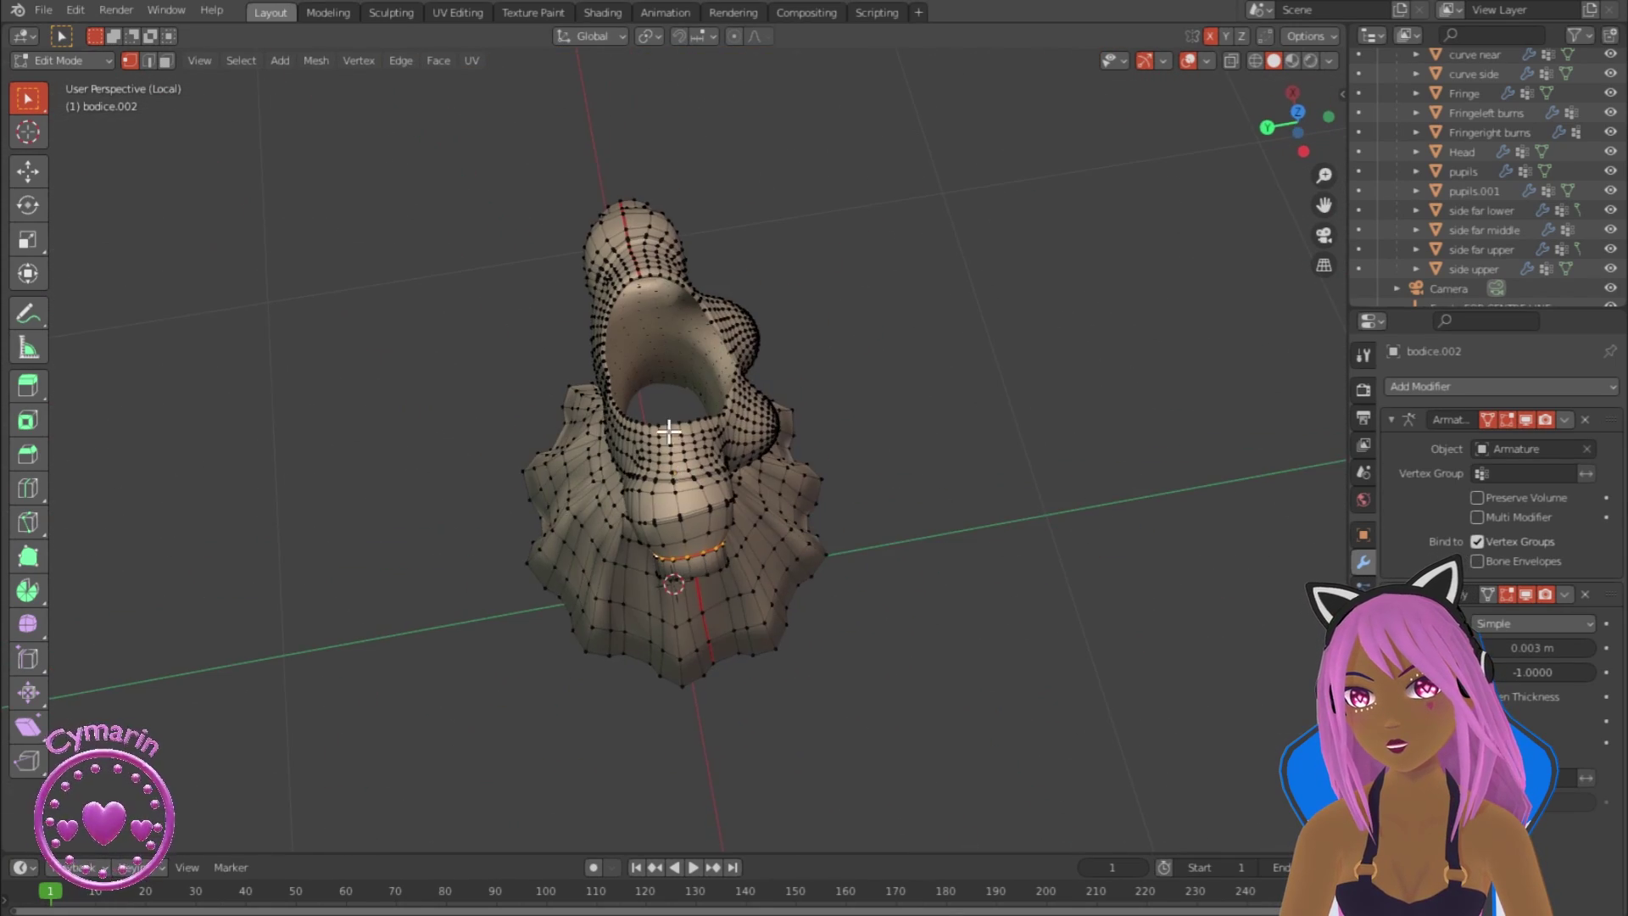
middle_drag(669, 432, 757, 500)
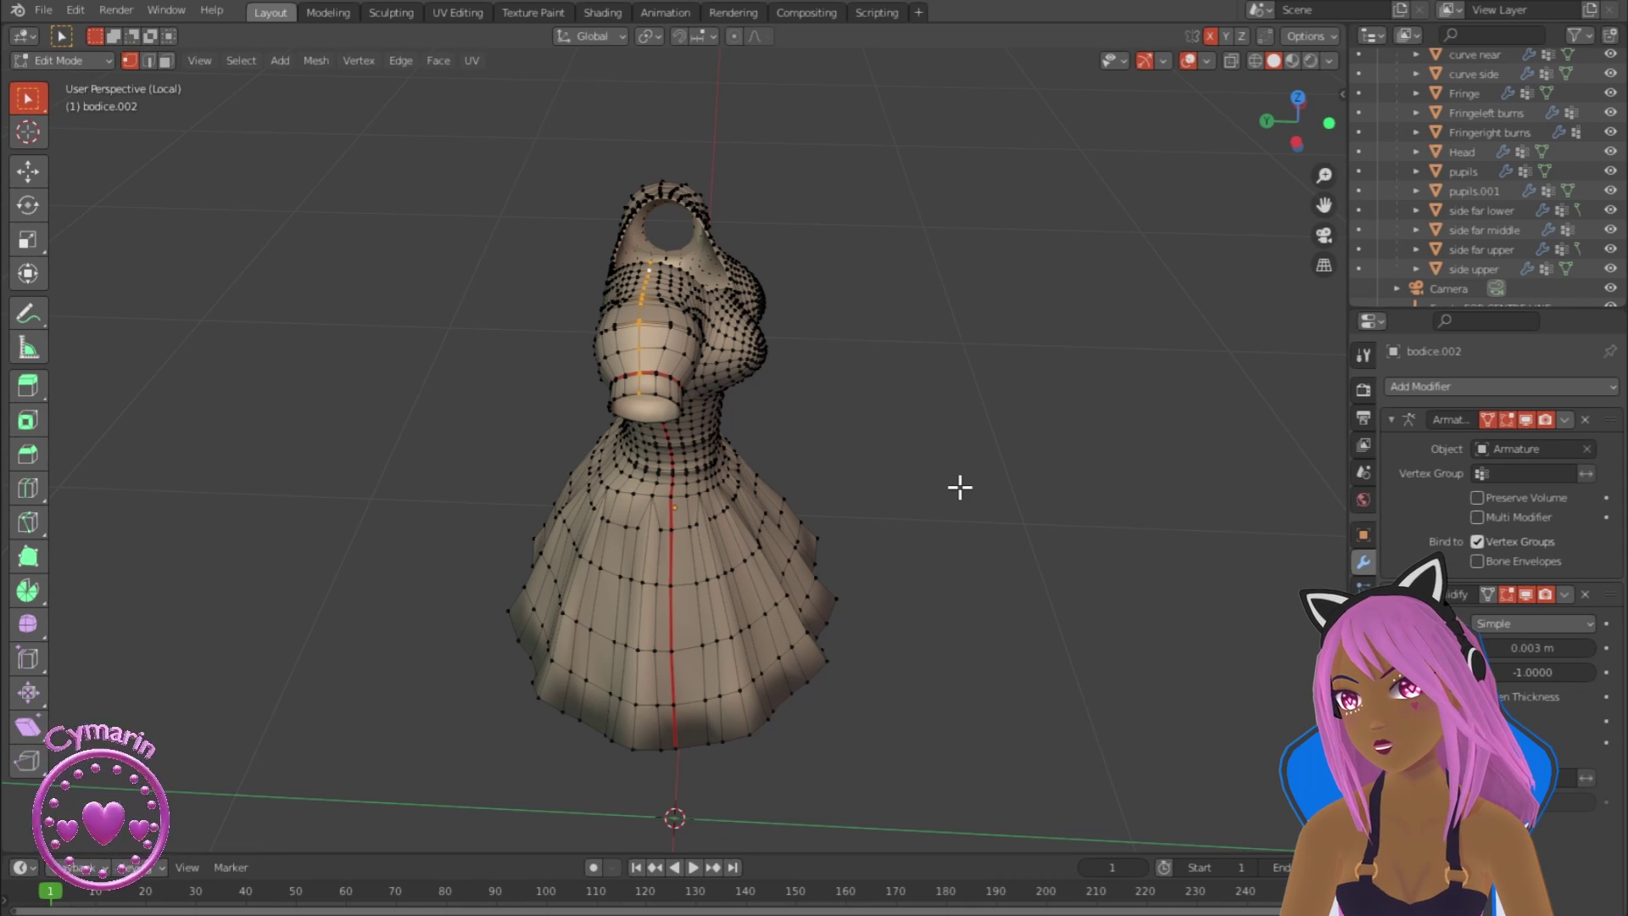
Step: Mark a seam along the lengthwise edge line from the shoulder to the cuff of the opposite sleeve
scroll(755, 531, up, 3)
key(ctrl+e)
alt+click(655, 370)
scroll(828, 501, down, 3)
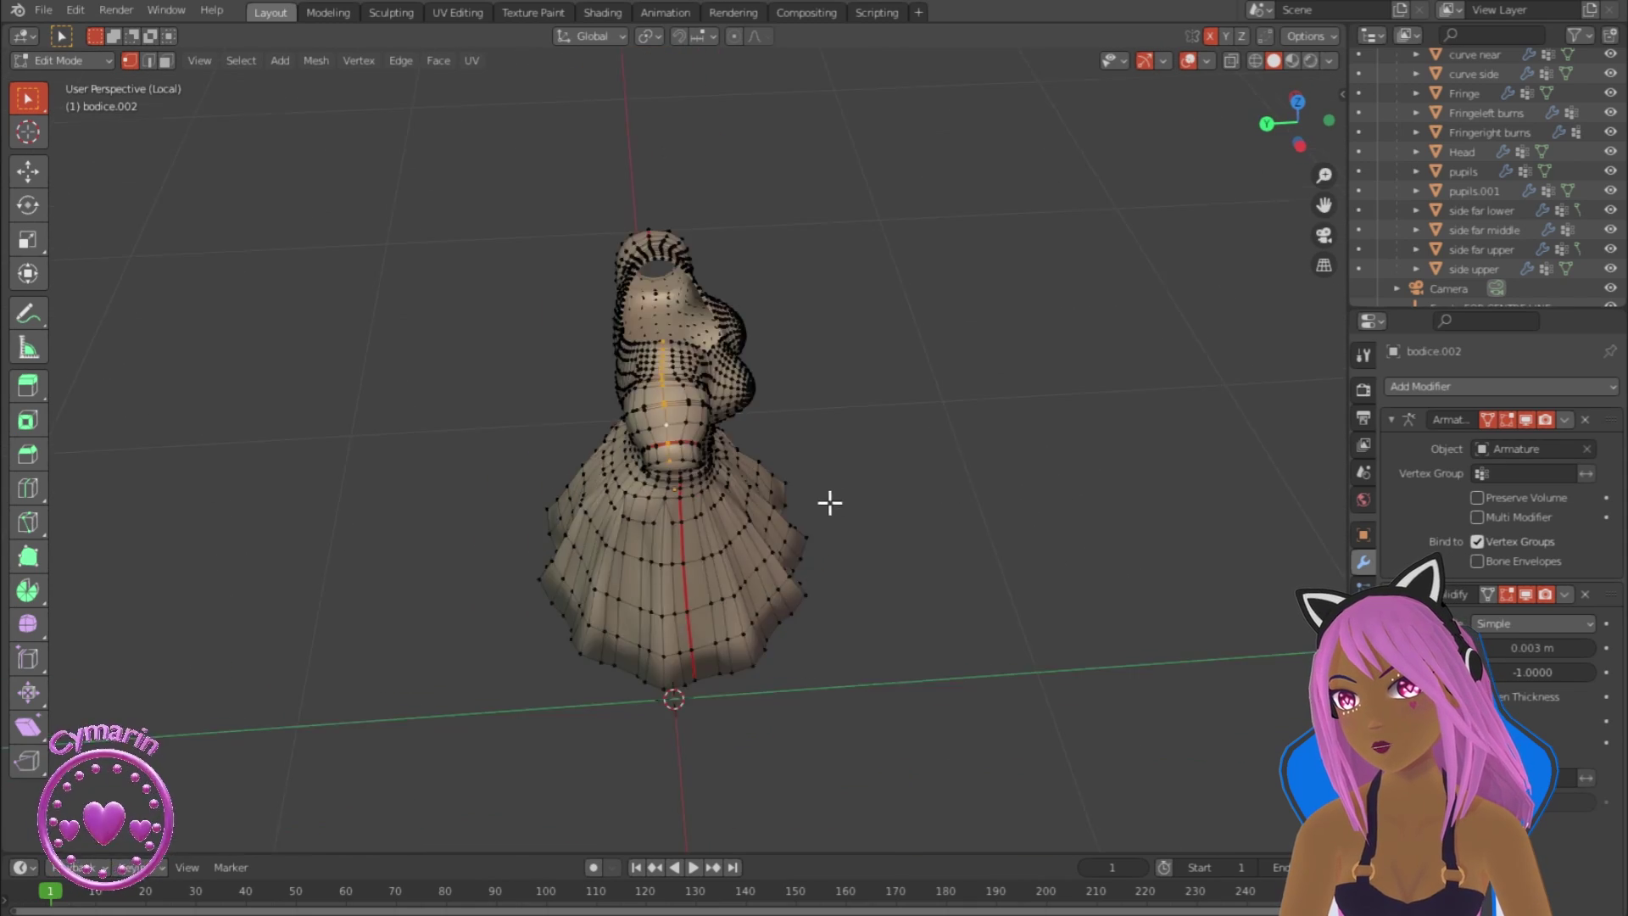
key(KP_7)
middle_drag(828, 501, 767, 552)
scroll(766, 553, up, 2)
key(ctrl+e)
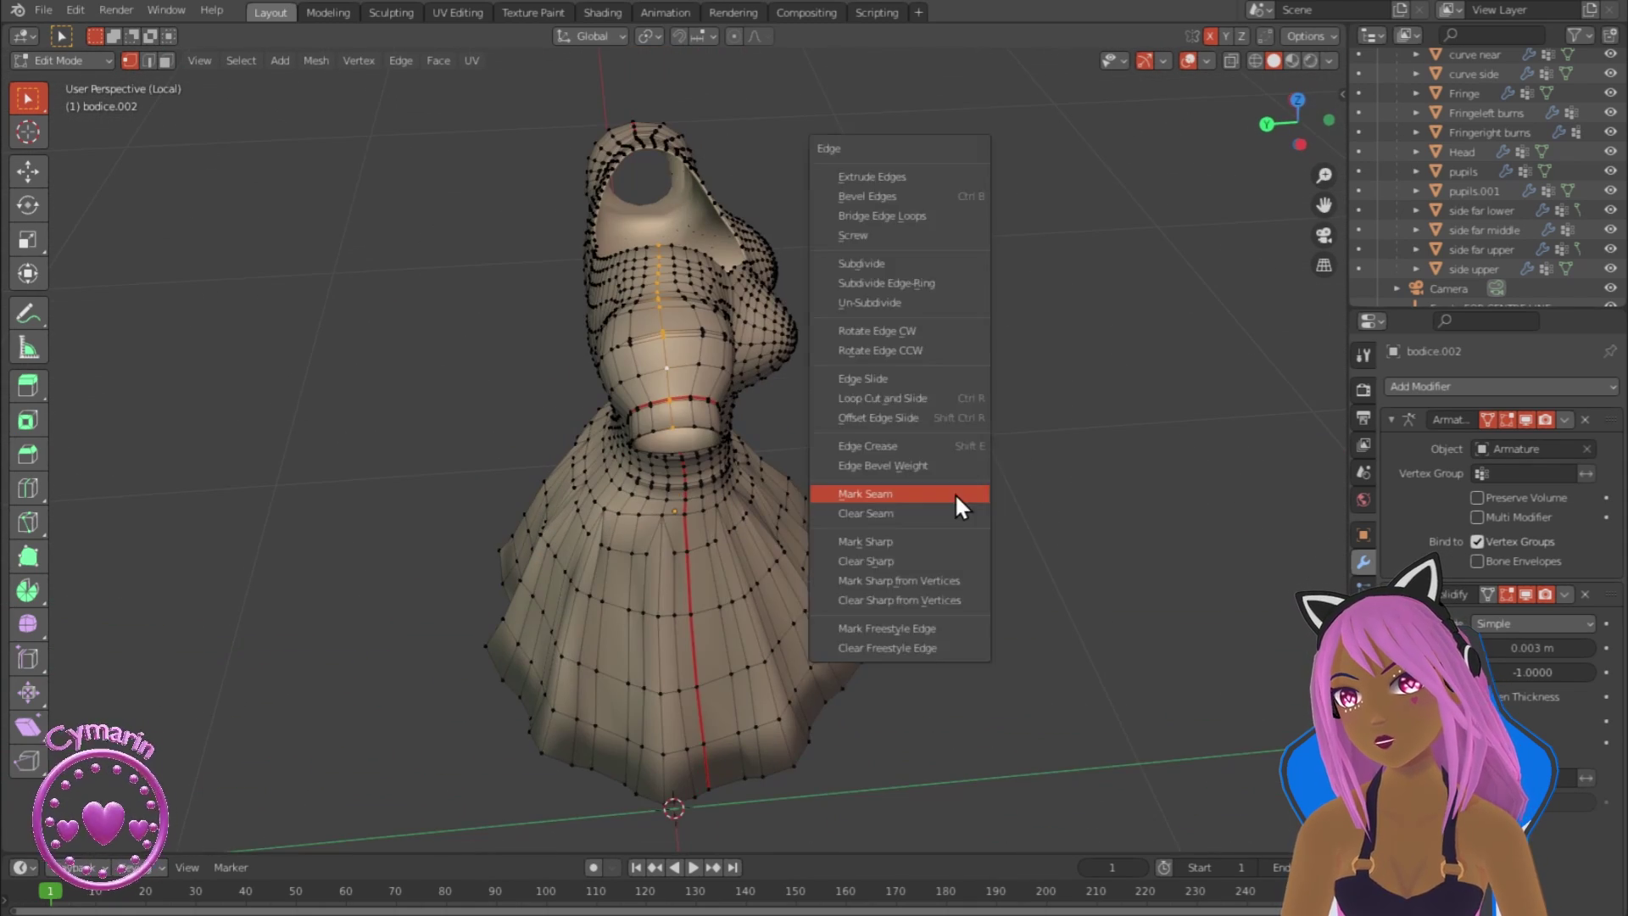
click(958, 505)
middle_drag(959, 506, 1010, 449)
scroll(1010, 448, up, 3)
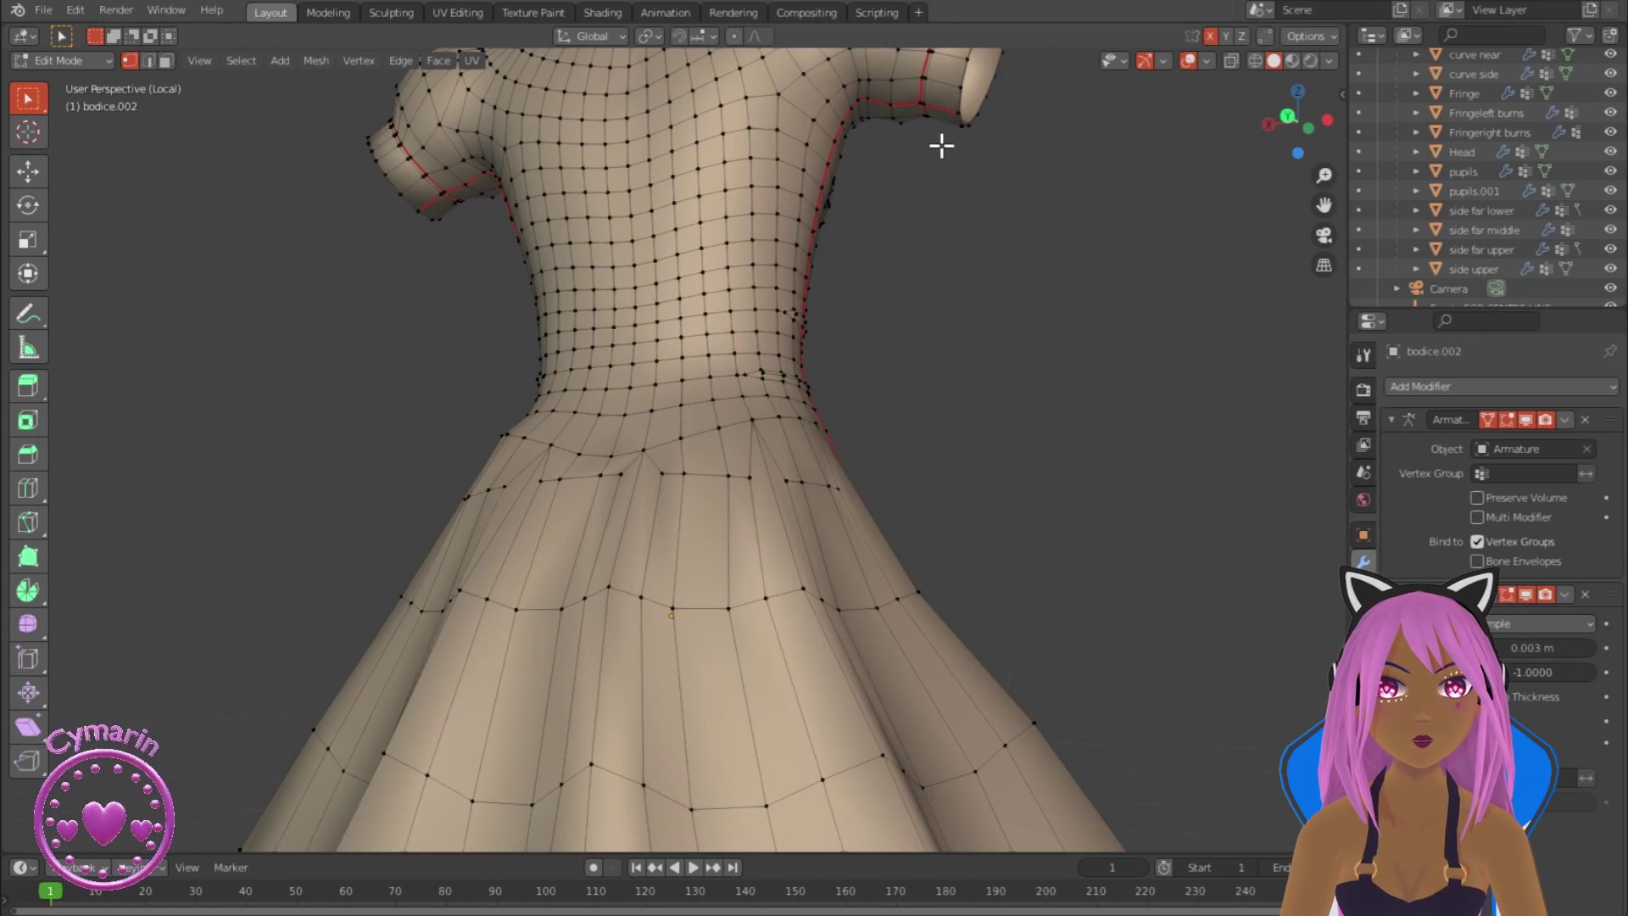
Step: Mark seams along the short lengthwise edges of the sleeve cuffs so the cuff bands can open flat
click(953, 123)
key(KP_Decimal)
scroll(952, 131, down, 8)
middle_drag(750, 313, 741, 214)
scroll(587, 458, up, 4)
scroll(587, 458, down, 4)
middle_drag(587, 457, 672, 526)
click(673, 392)
key(ctrl+e)
click(688, 400)
scroll(673, 521, up, 6)
shift+click(705, 250)
key(ctrl+e)
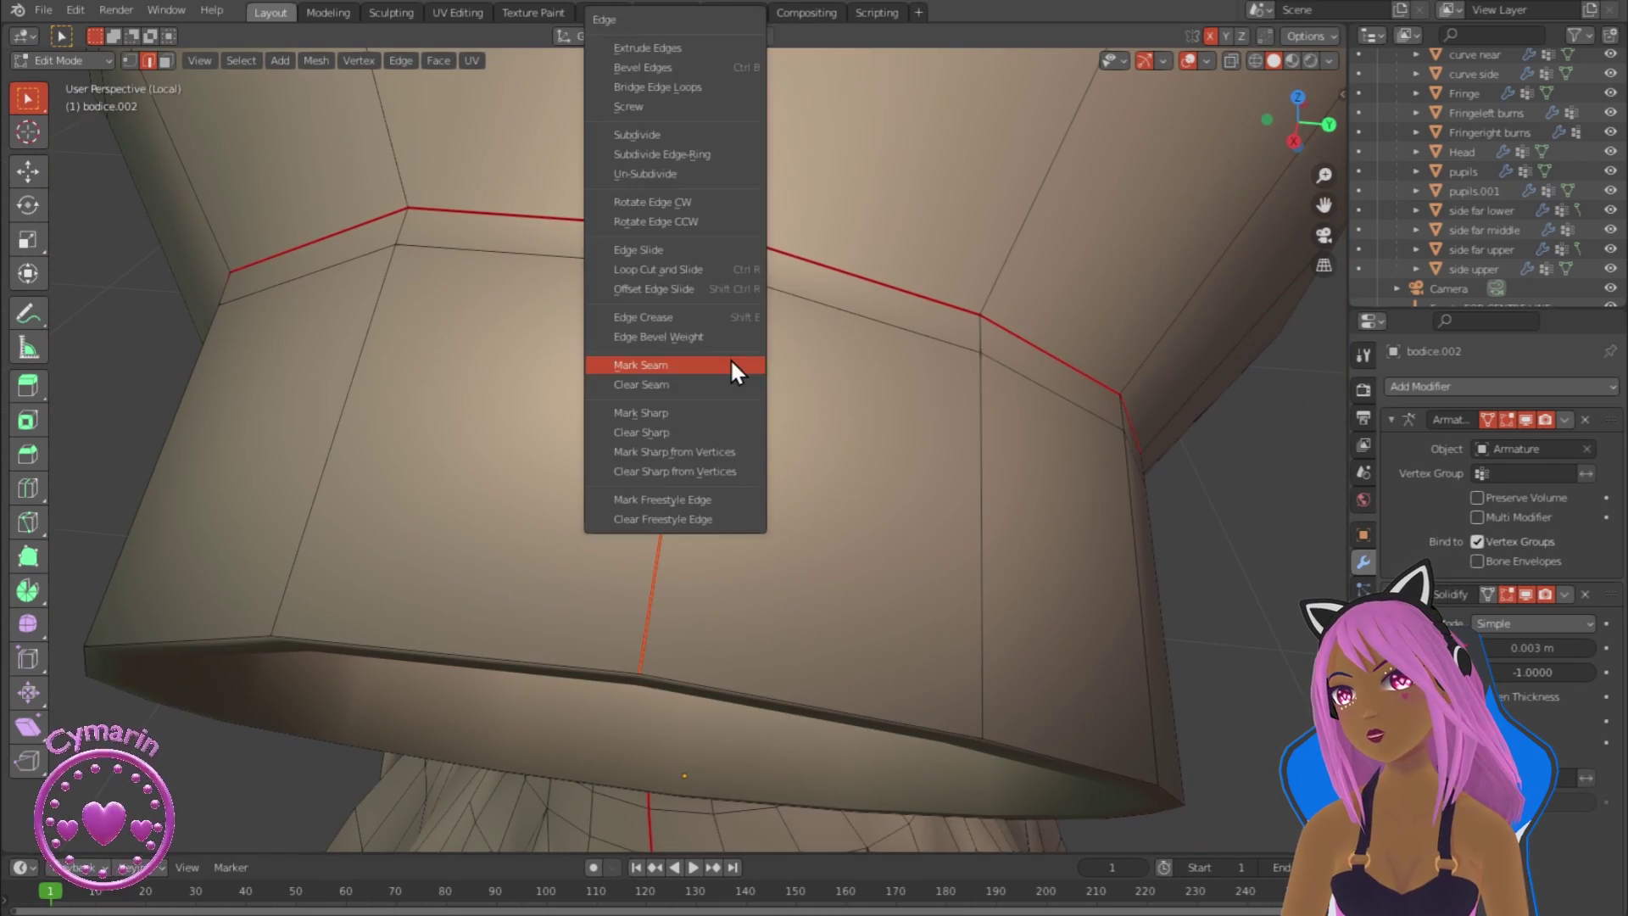
click(734, 366)
Step: Switch to the UV Editing workspace and unwrap the whole dress along its seams
middle_drag(733, 367, 631, 591)
scroll(716, 395, down, 10)
scroll(612, 582, down, 3)
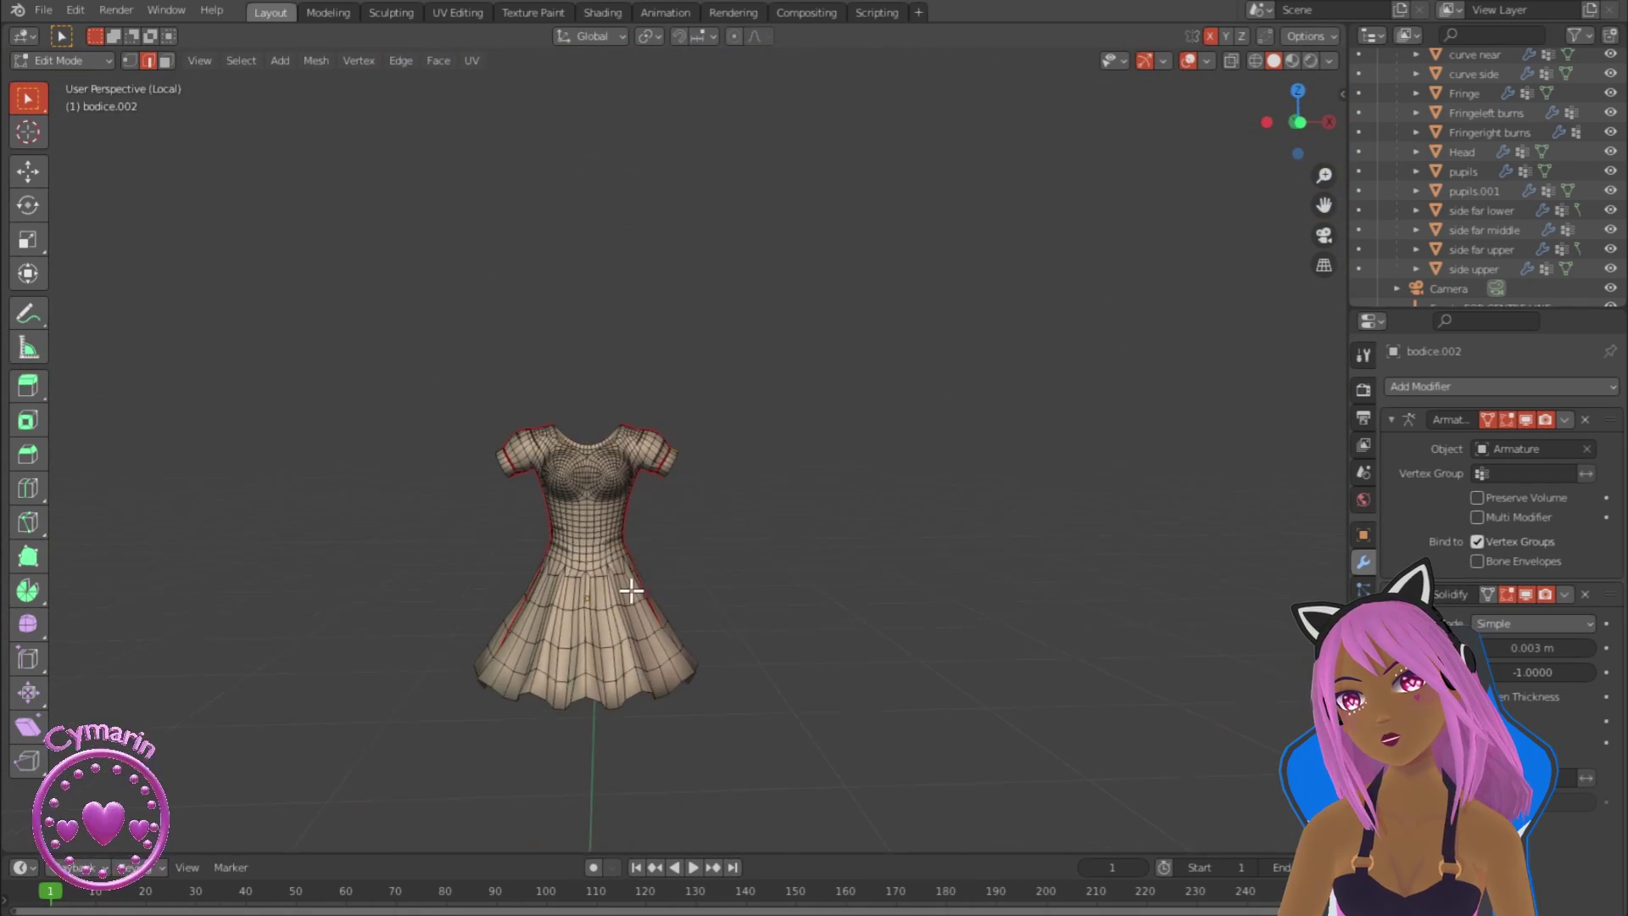
shift+middle_drag(722, 567, 829, 520)
scroll(676, 552, up, 4)
scroll(678, 549, down, 2)
click(458, 13)
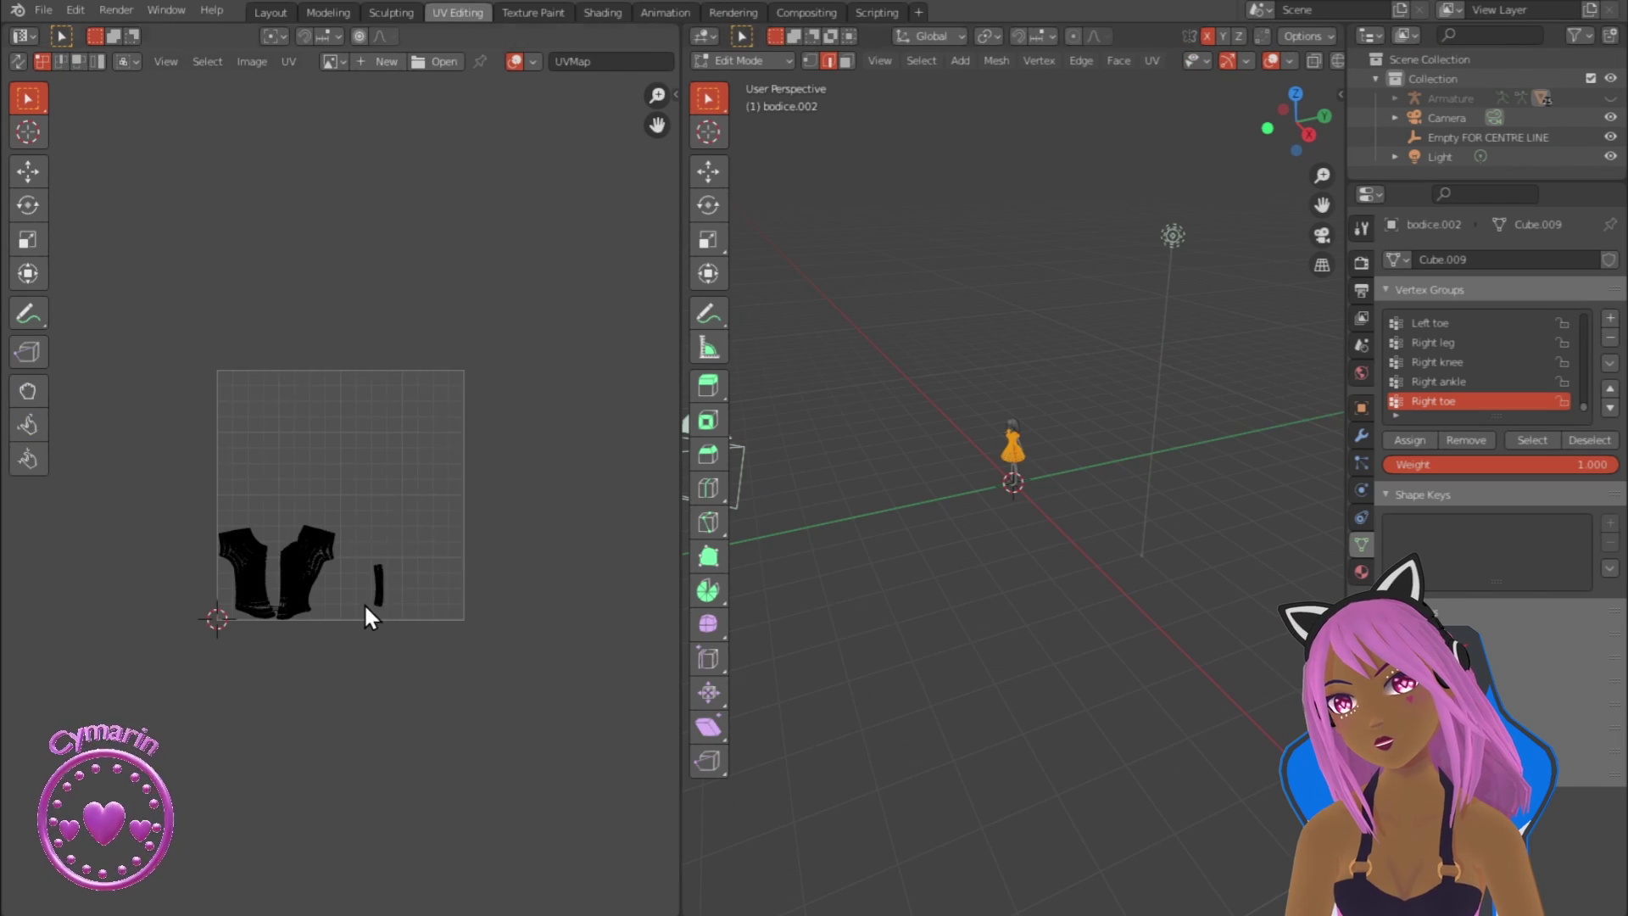
scroll(342, 528, up, 3)
shift+middle_drag(996, 588, 1019, 494)
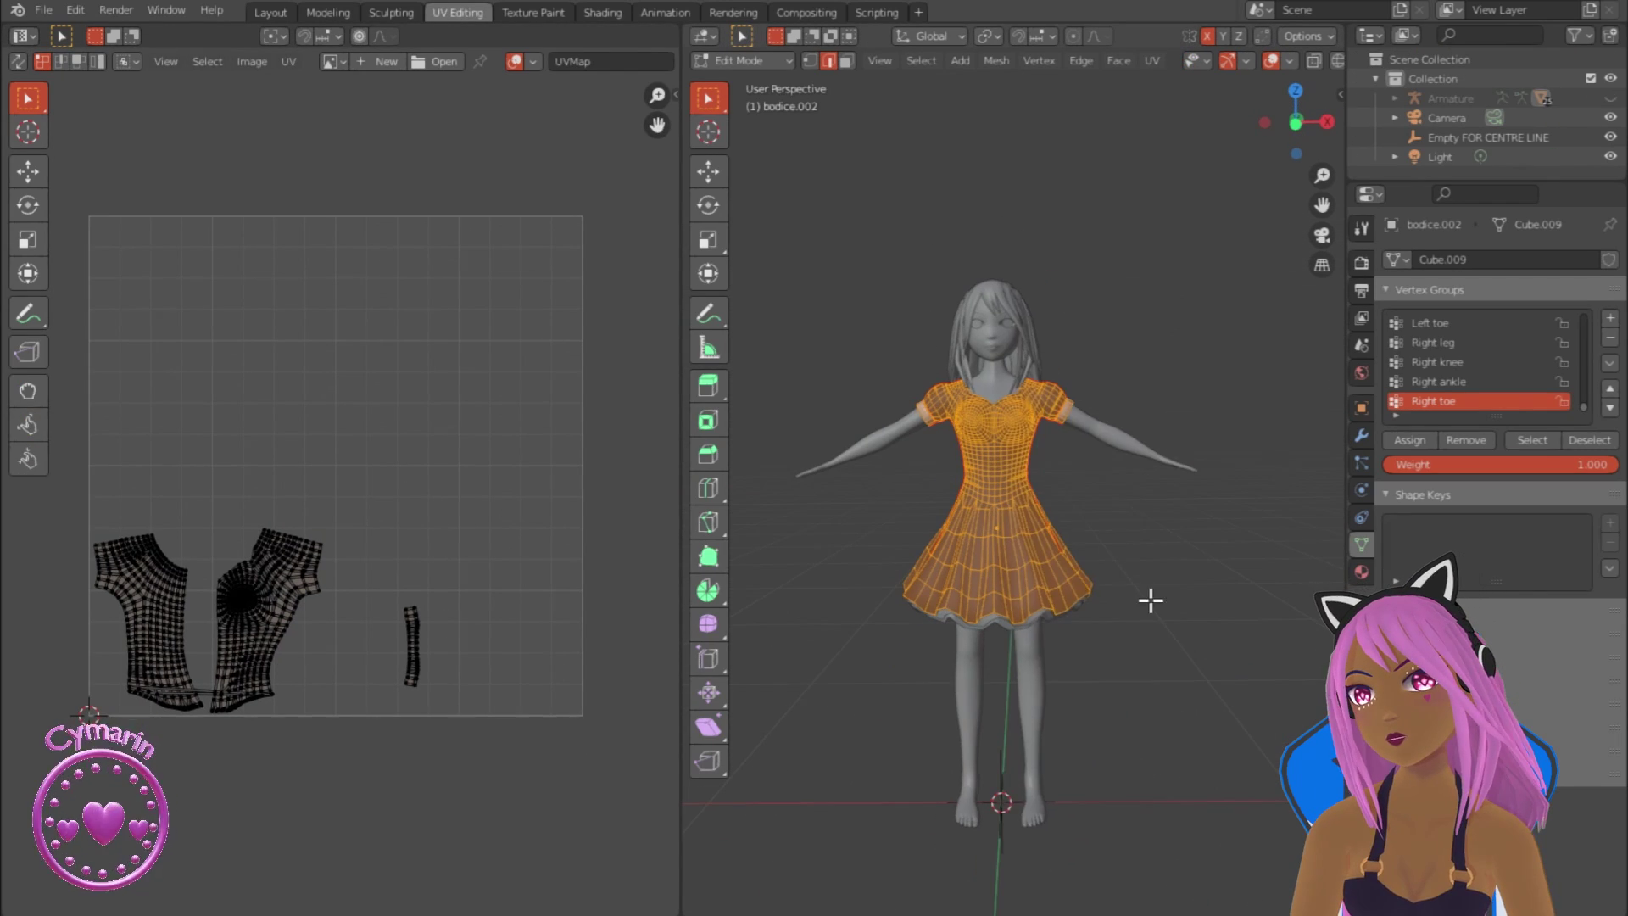
key(u)
click(1072, 316)
scroll(373, 543, up, 2)
middle_drag(475, 657, 471, 563)
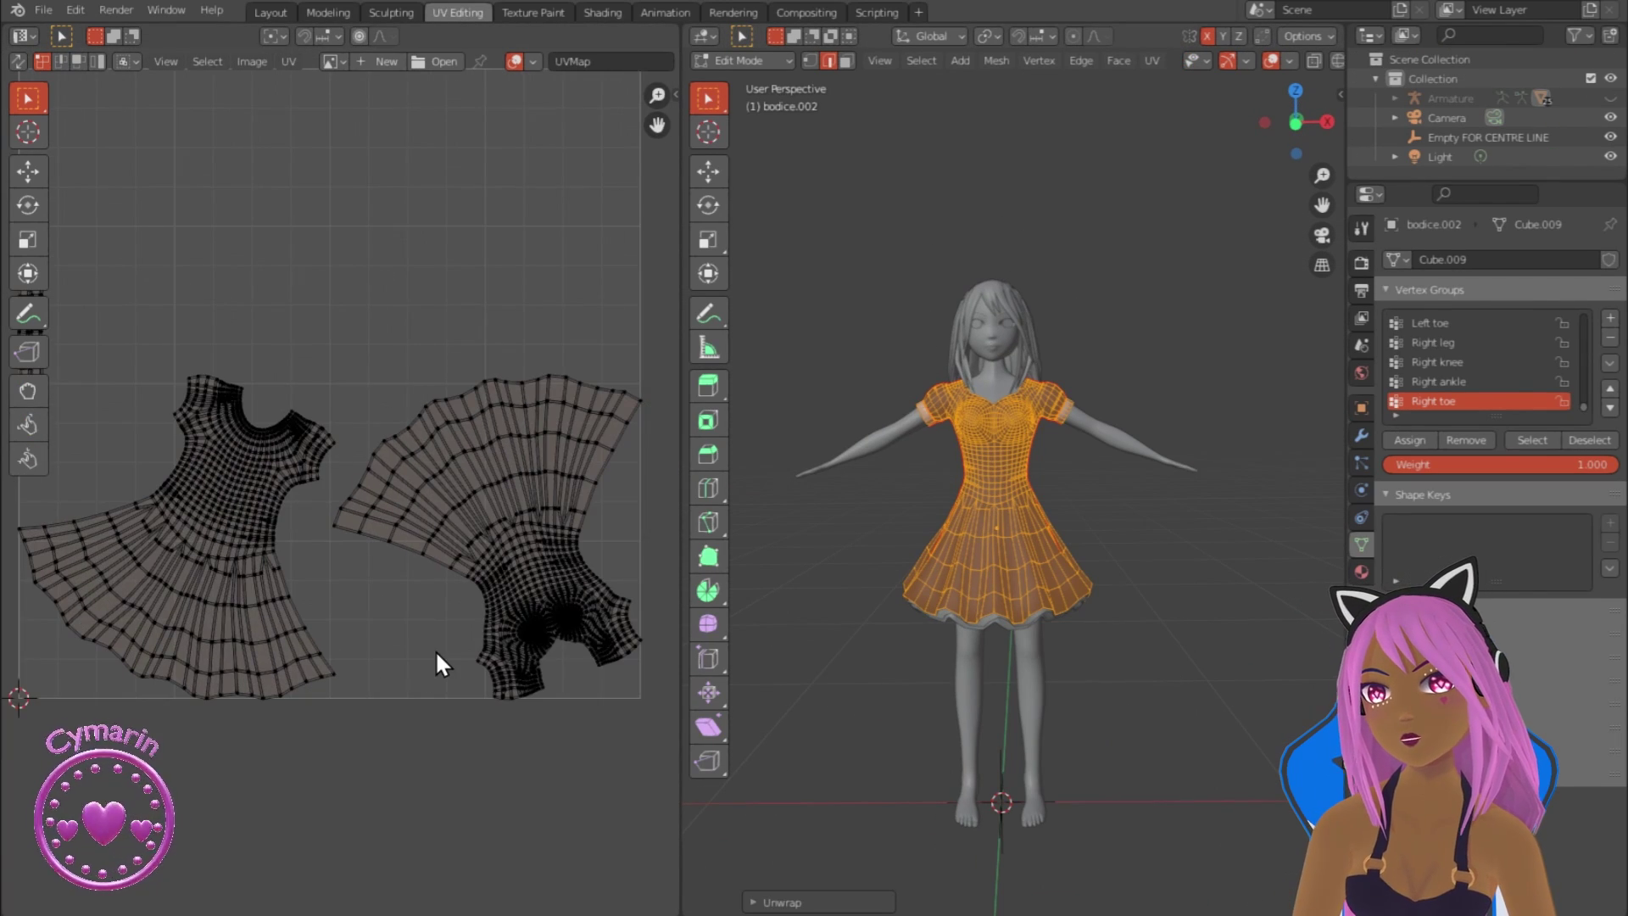
Step: Rotate the front and back dress UV islands upright and position them within the UV square
scroll(432, 648, down, 4)
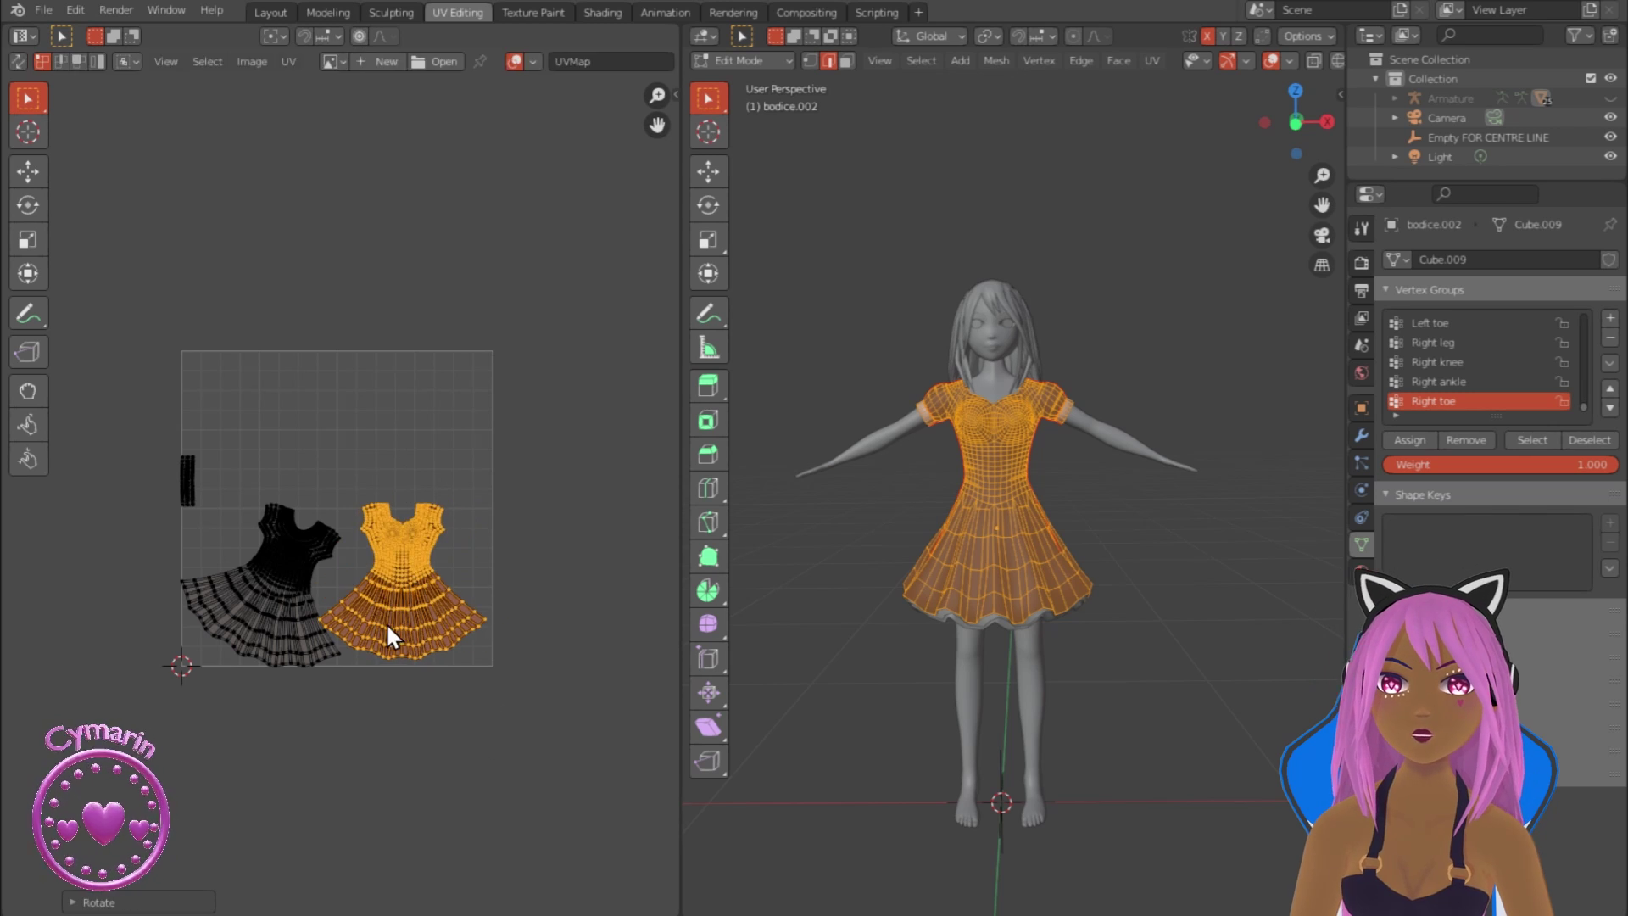
key(l)
key(r)
click(326, 629)
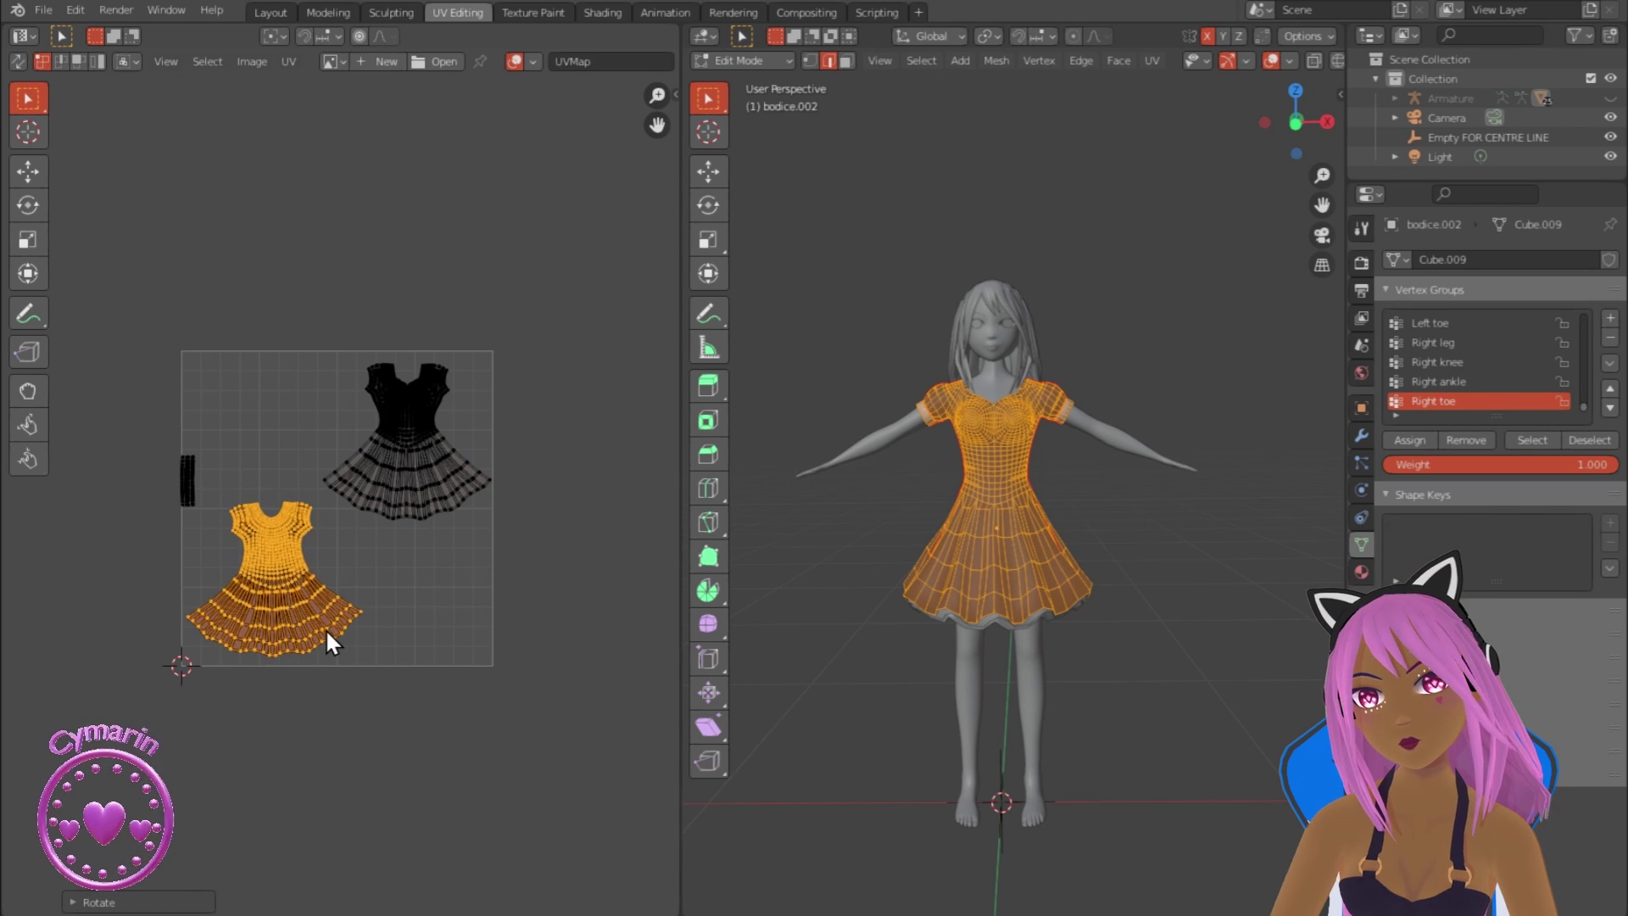
Step: Select all the UV islands and scale them down uniformly within the UV square
drag(119, 302, 593, 623)
key(s)
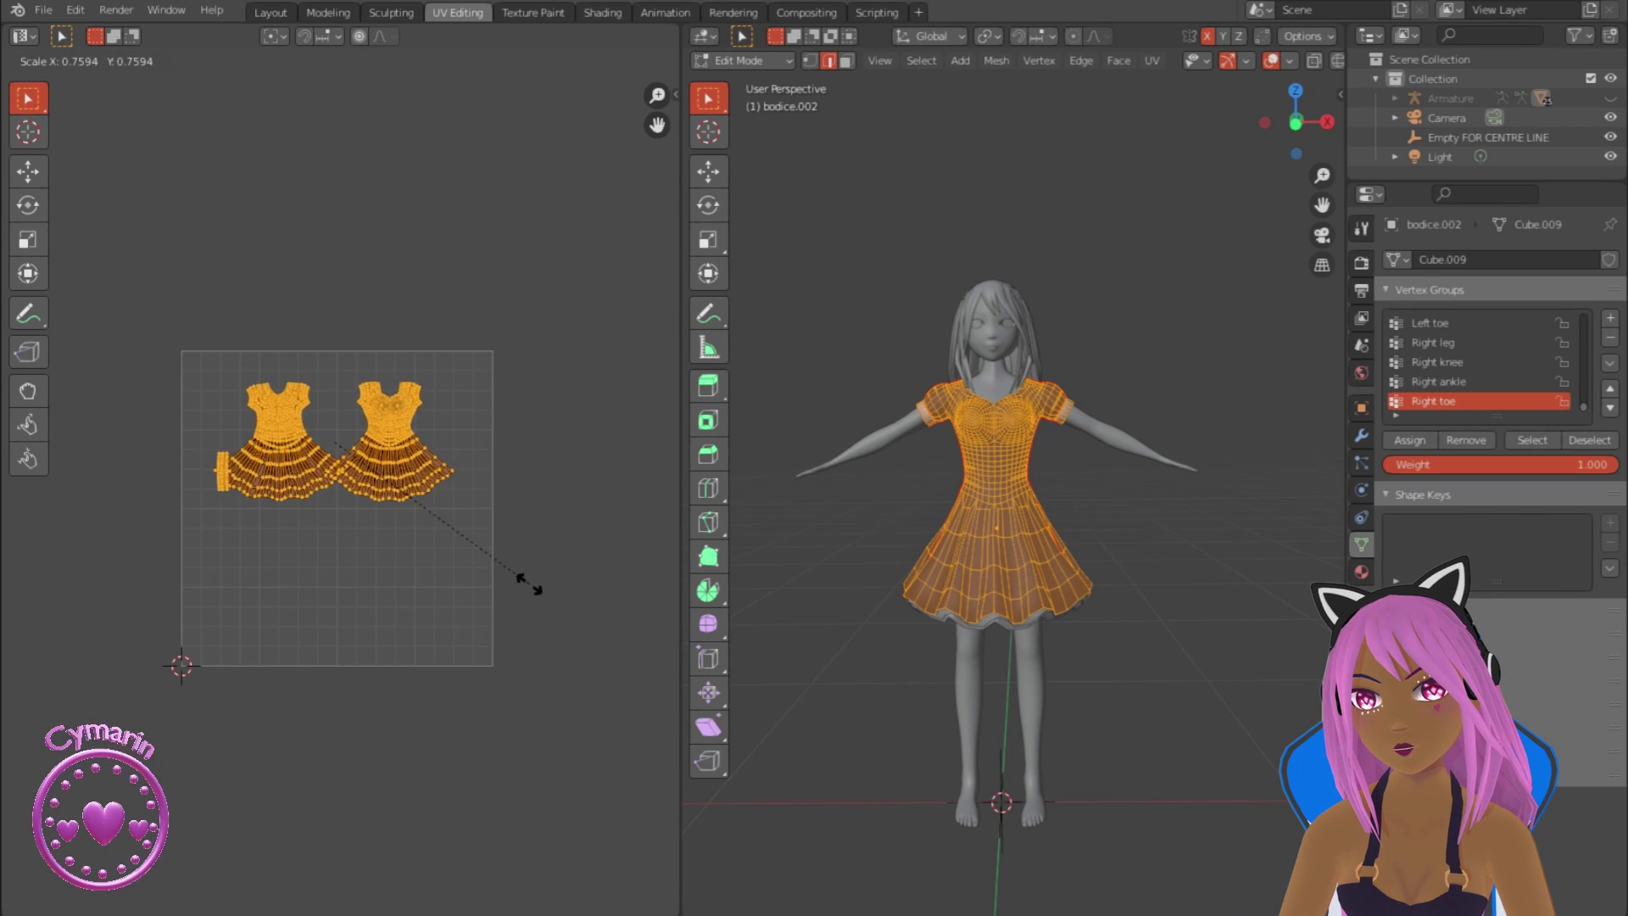
click(562, 604)
scroll(327, 607, up, 4)
middle_drag(327, 607, 531, 636)
Step: Move the two cuff UV strips side by side into the upper-left corner of the UV square
click(203, 536)
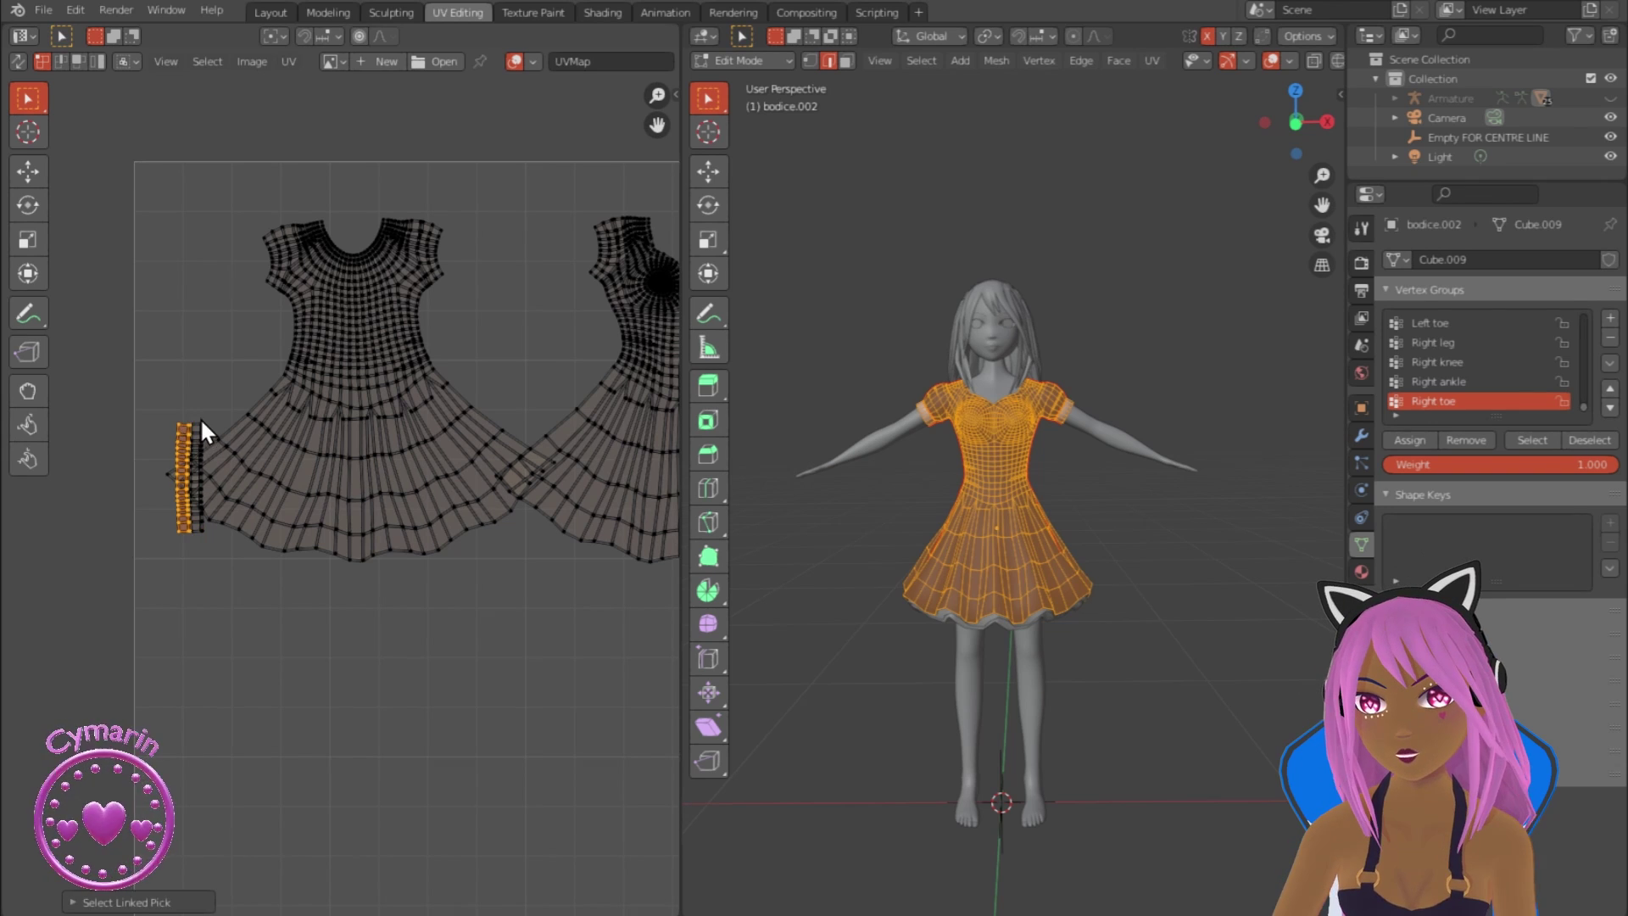
key(g)
click(185, 200)
key(l)
click(195, 225)
Step: Move the front dress UV island clear of the back island, keeping it inside the UV square
middle_drag(532, 614, 260, 760)
key(l)
click(420, 778)
scroll(392, 765, down, 3)
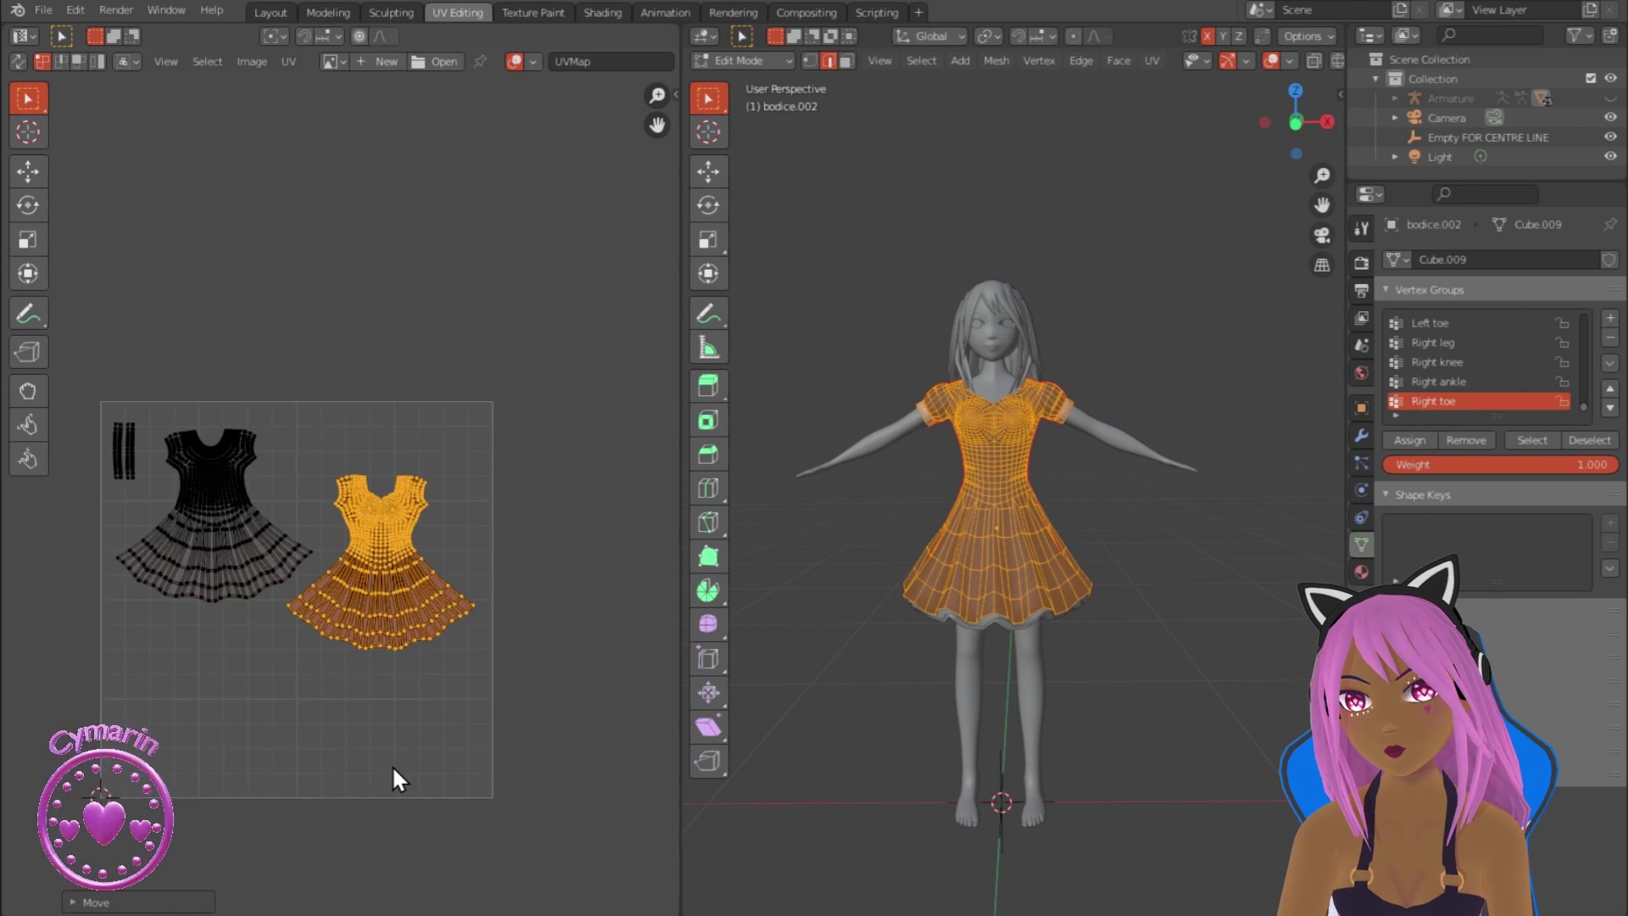
middle_drag(392, 765, 407, 749)
click(458, 792)
Step: Leave mesh editing, switch to the Modeling workspace and examine the finished dress on the character from front and back
key(Tab)
key(Tab)
scroll(466, 795, up, 2)
scroll(476, 797, down, 2)
middle_drag(476, 797, 452, 618)
click(1112, 730)
scroll(1116, 734, up, 2)
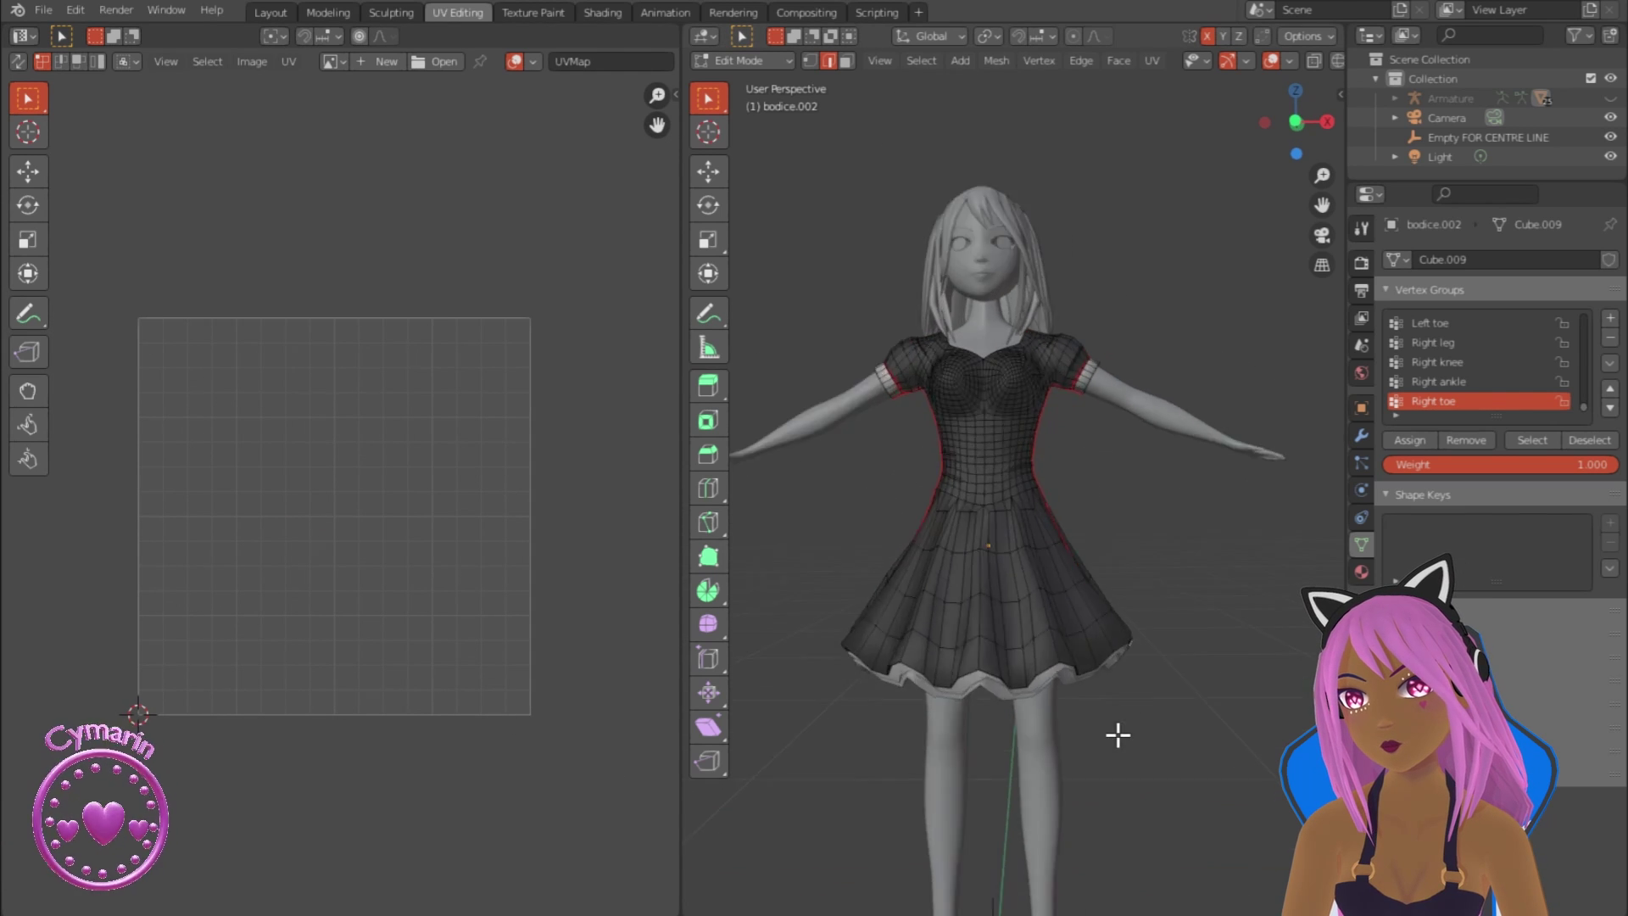
middle_drag(1116, 734, 1101, 658)
scroll(1101, 658, down, 1)
scroll(1046, 635, up, 1)
scroll(1046, 636, down, 3)
key(a)
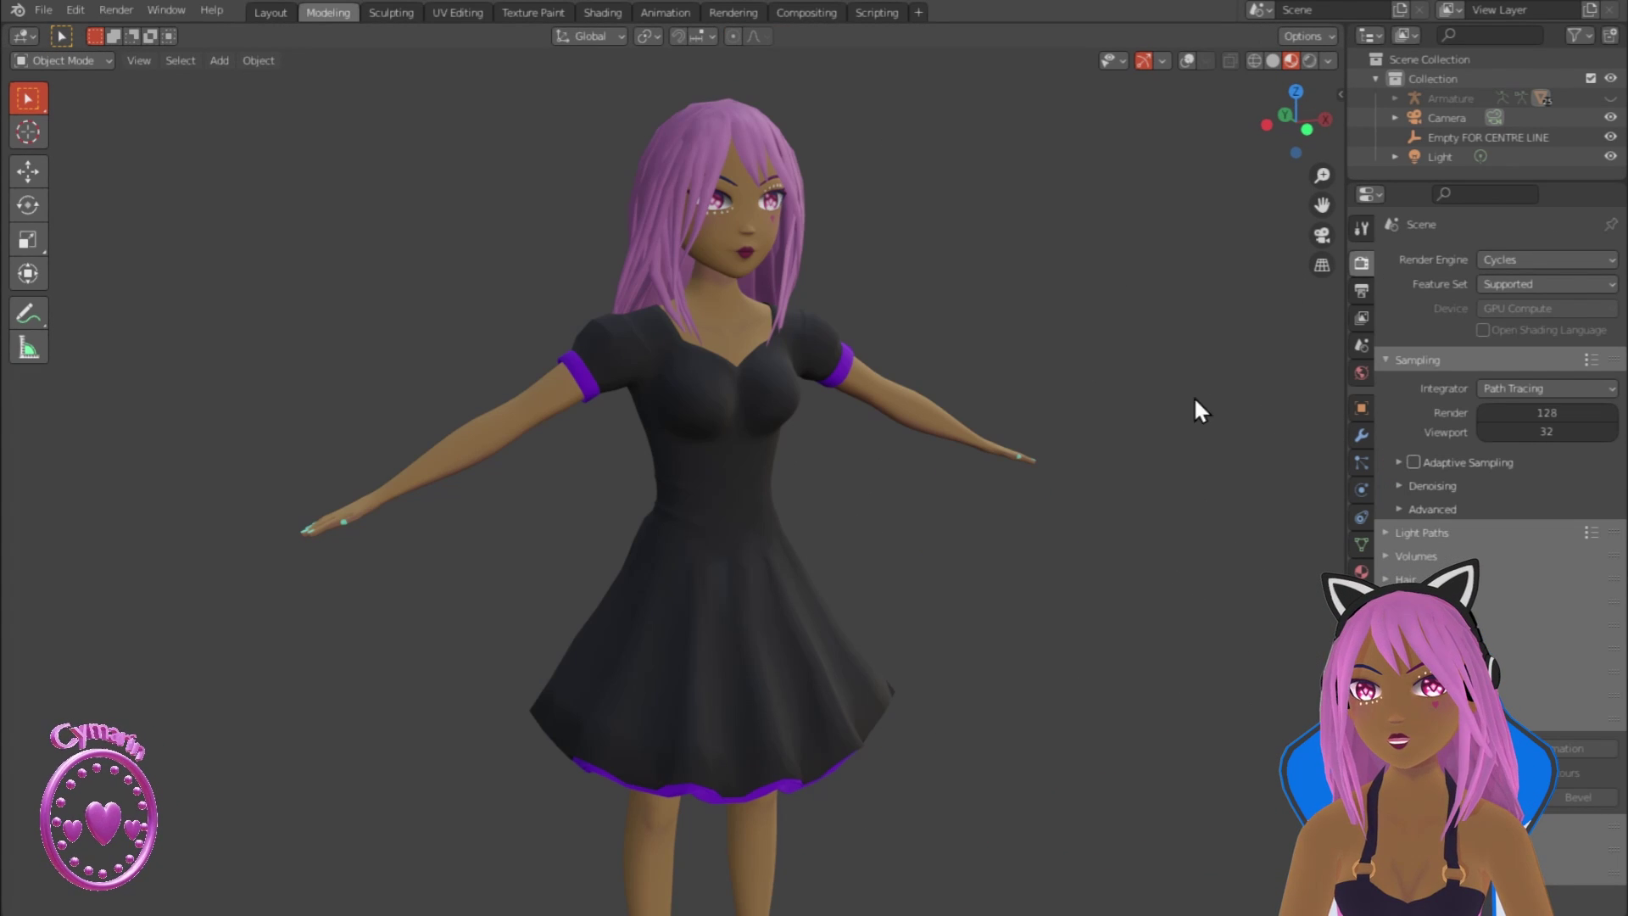
middle_drag(1220, 758, 680, 750)
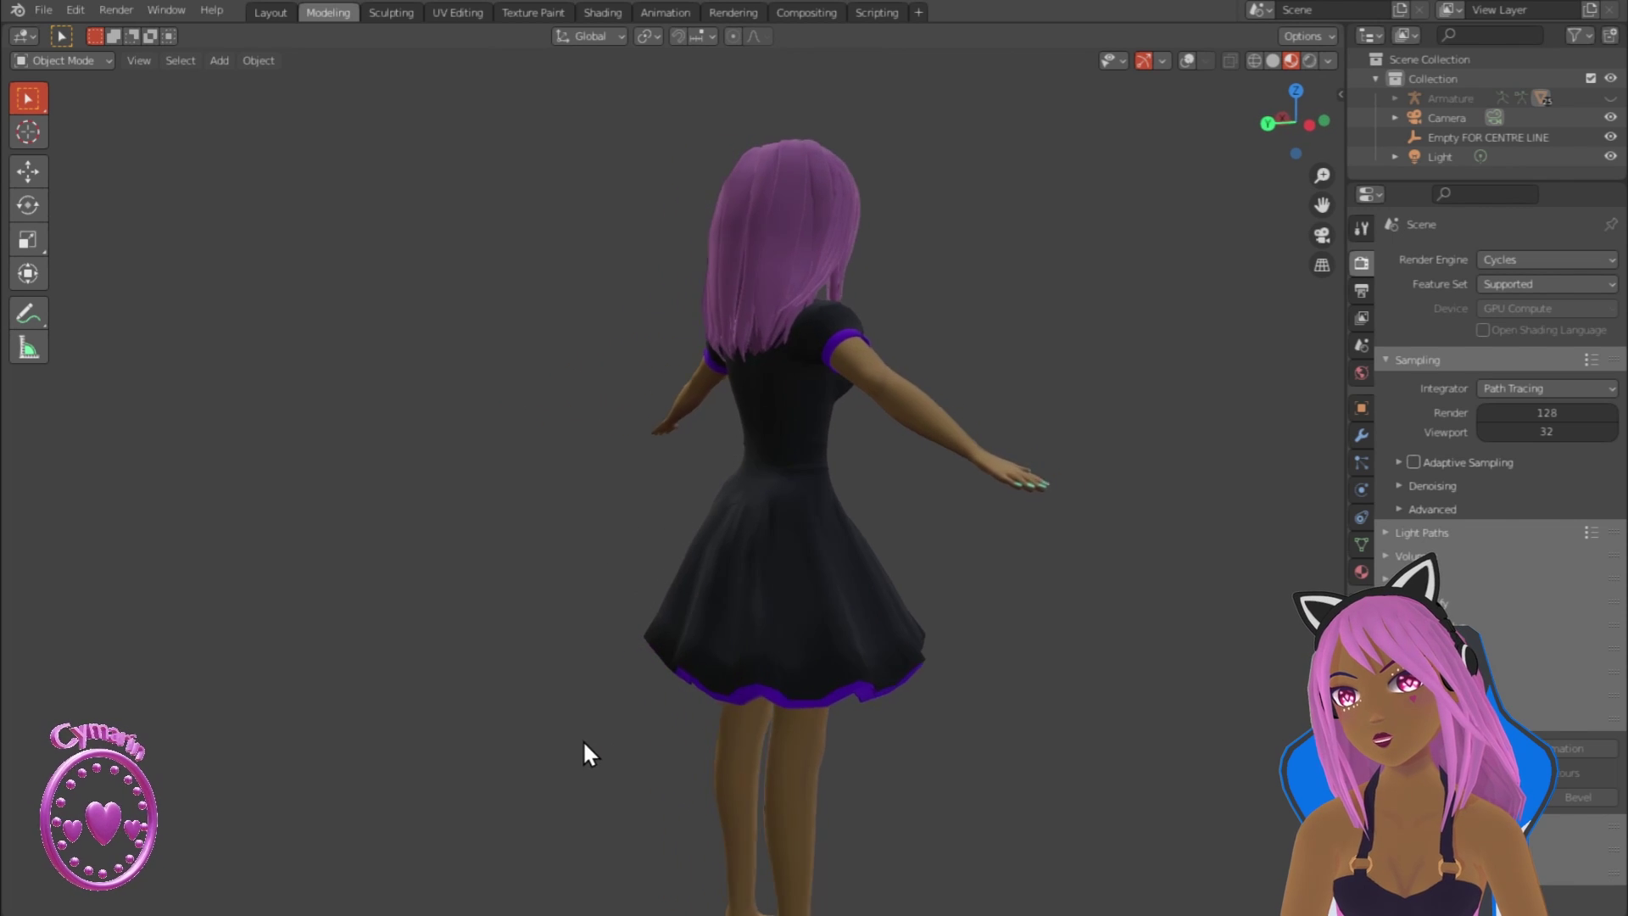
middle_drag(476, 731, 308, 739)
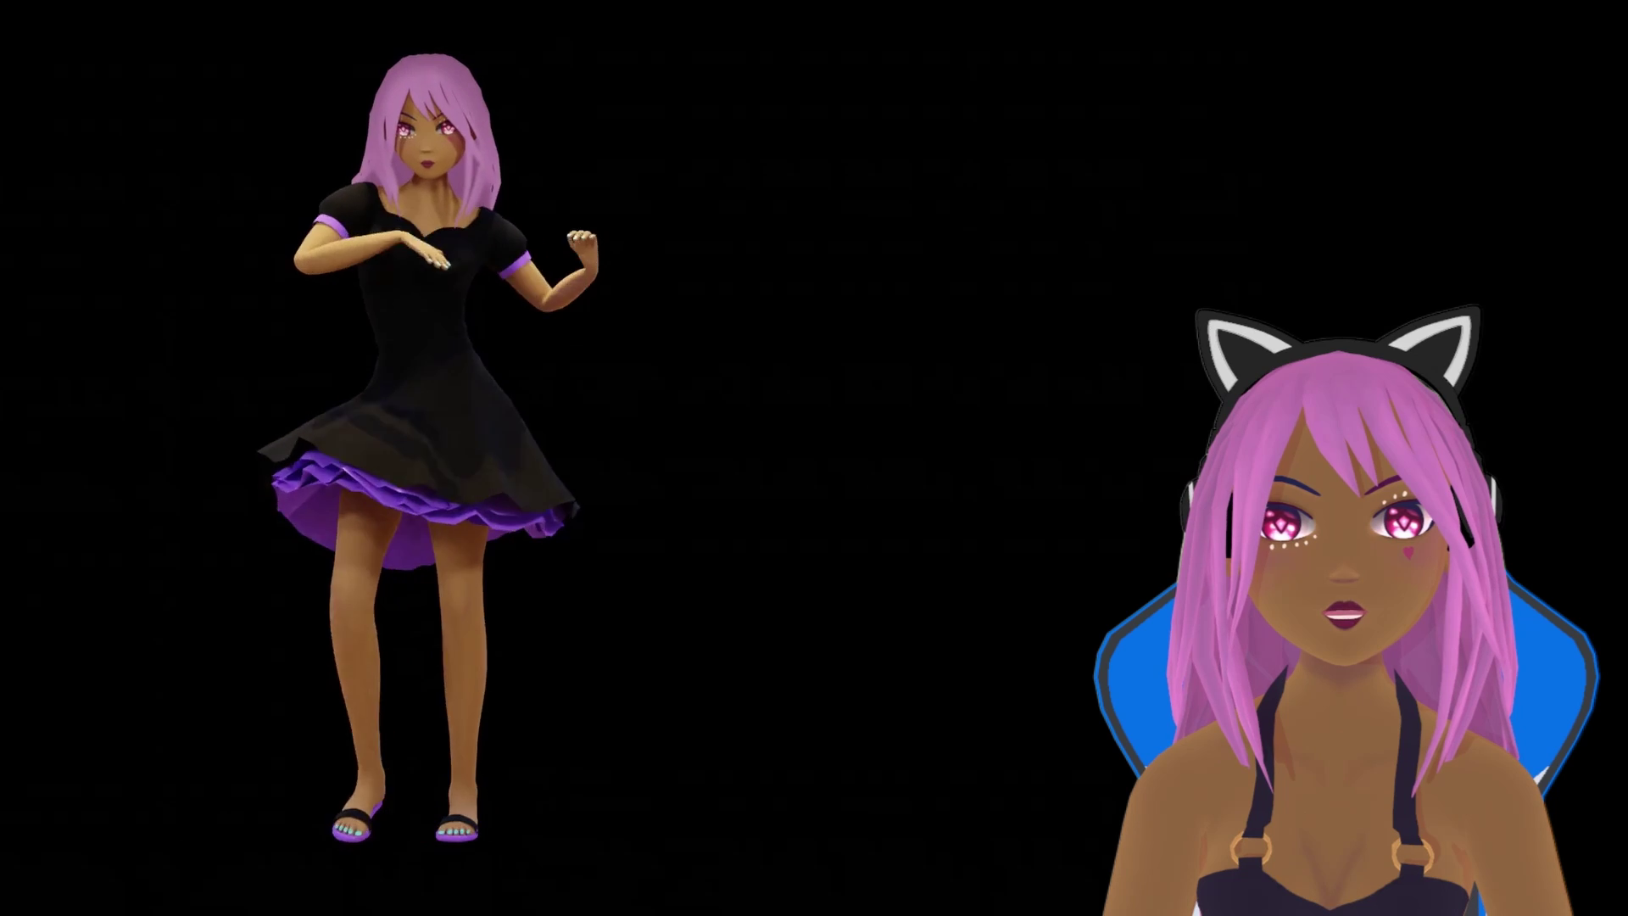